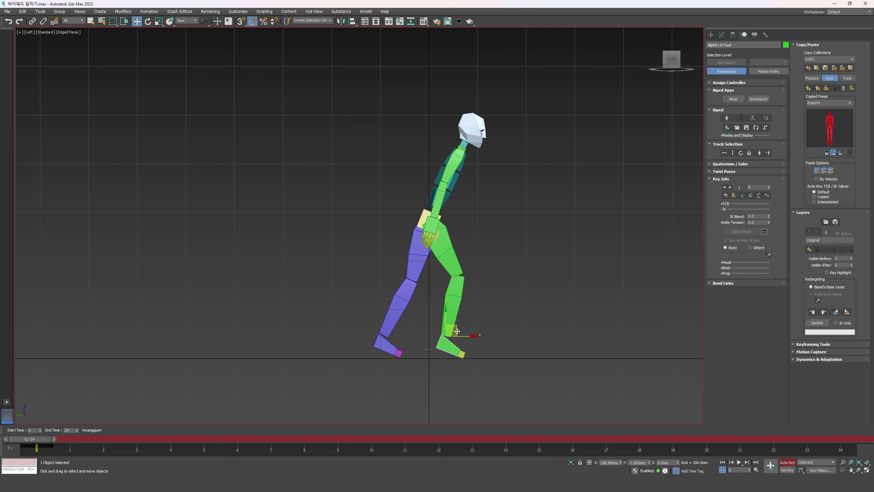
- Rotate the right foot toe-up at frame 0, place it heel-down in front of the body, and set a planted key
key(e)
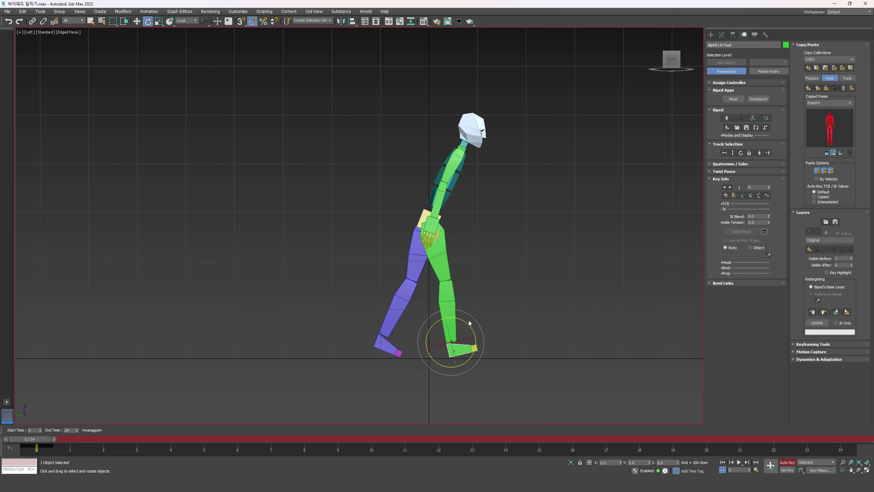
key(w)
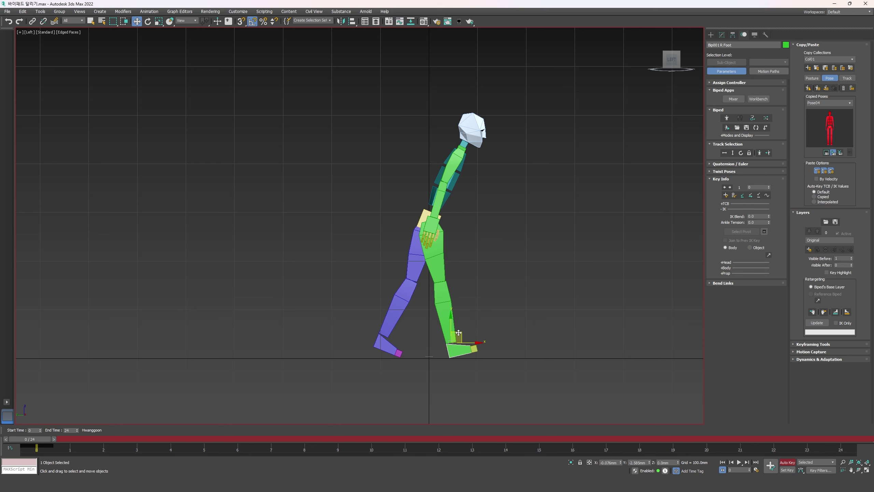
click(431, 229)
click(456, 353)
key(0)
- Lower the biped's centre of mass slightly along the vertical axis so the right knee bends a little
click(439, 231)
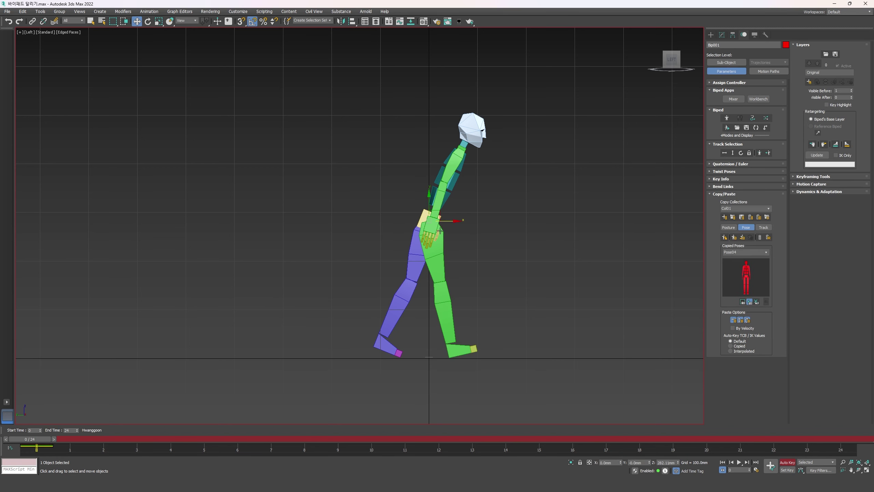
click(678, 461)
click(678, 462)
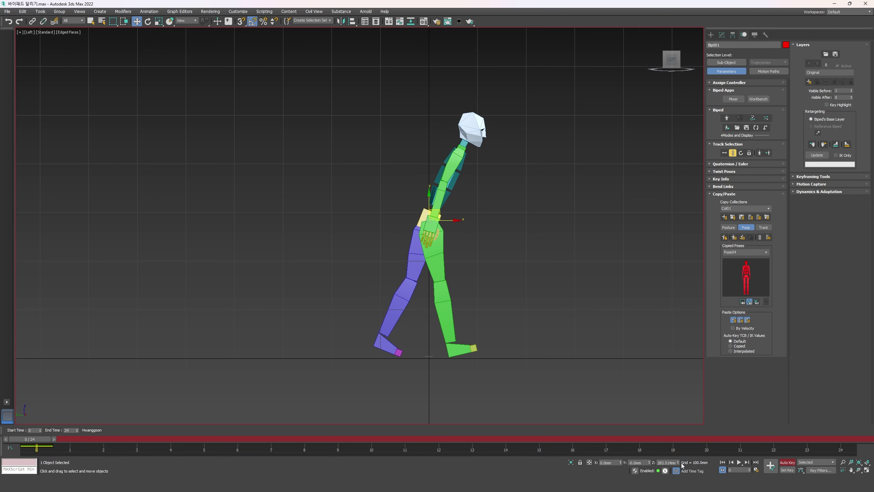
click(679, 464)
click(679, 464)
click(679, 464)
click(679, 464)
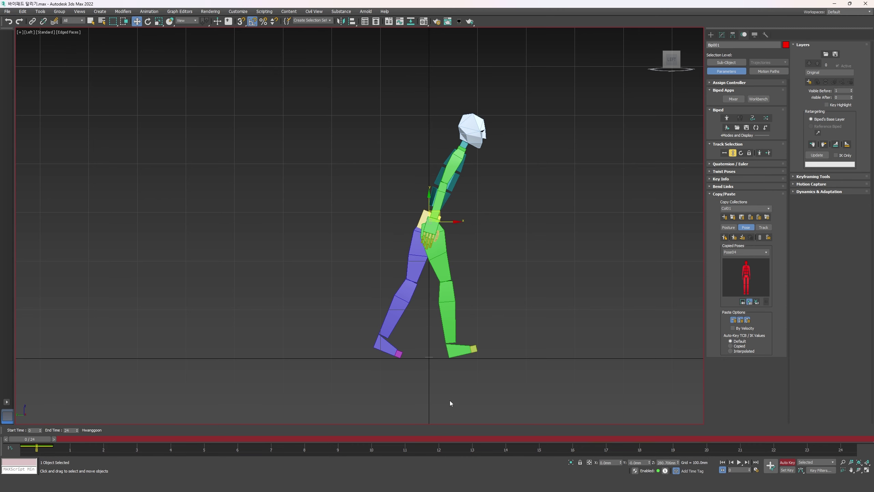
- Nudge the right foot forward, and rotate the right foot and calf slightly in the front view to align the leg
click(457, 355)
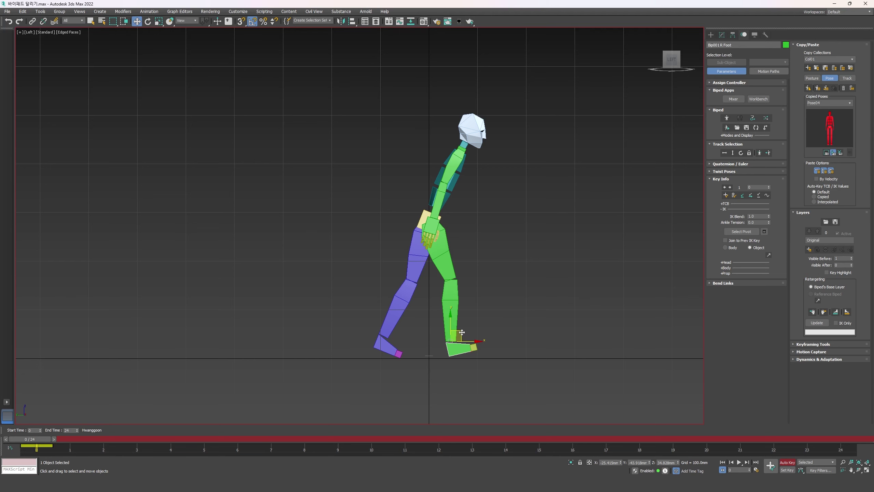
drag(462, 332, 464, 333)
key(f)
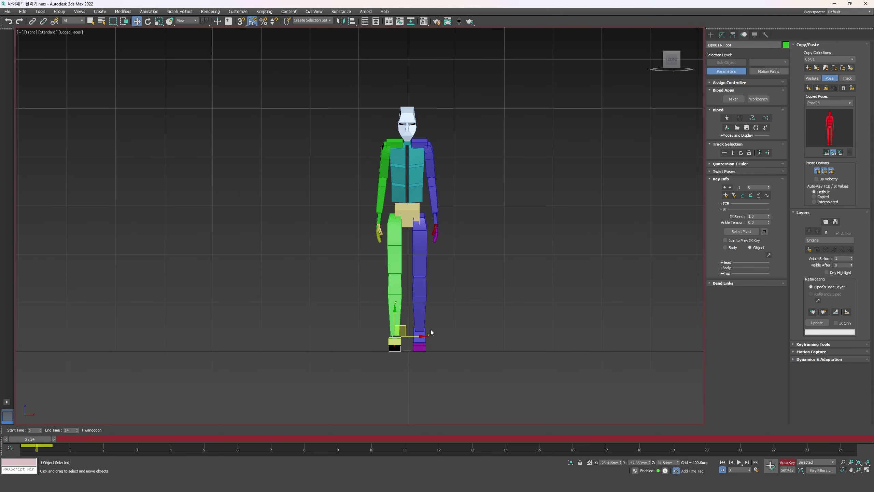
scroll(408, 335, up, 3)
key(e)
drag(405, 334, 401, 331)
click(390, 257)
drag(394, 245, 394, 247)
- Rotate the biped's centre of mass so the hips twist with the right side forward
key(l)
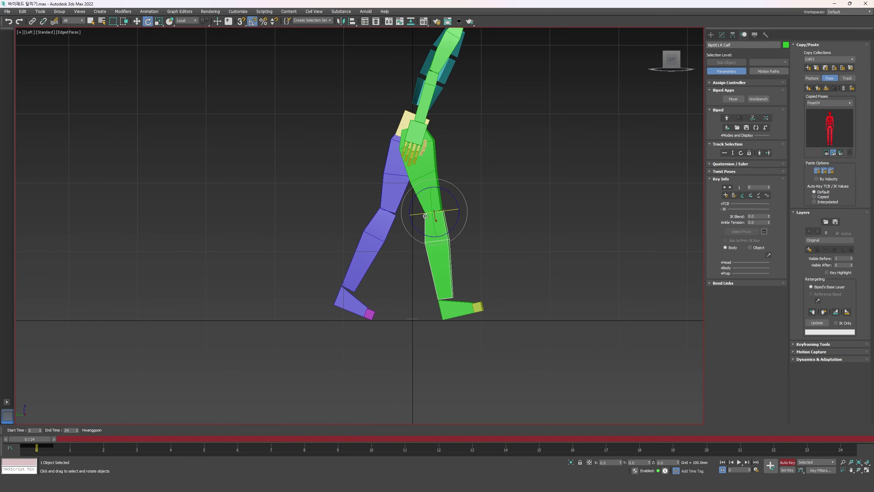
click(450, 305)
scroll(432, 265, down, 3)
key(3)
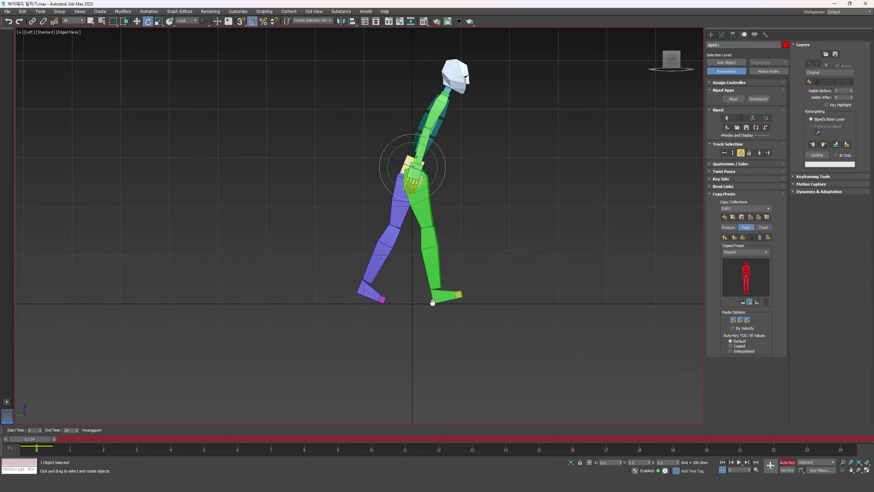
middle_drag(447, 295, 438, 318)
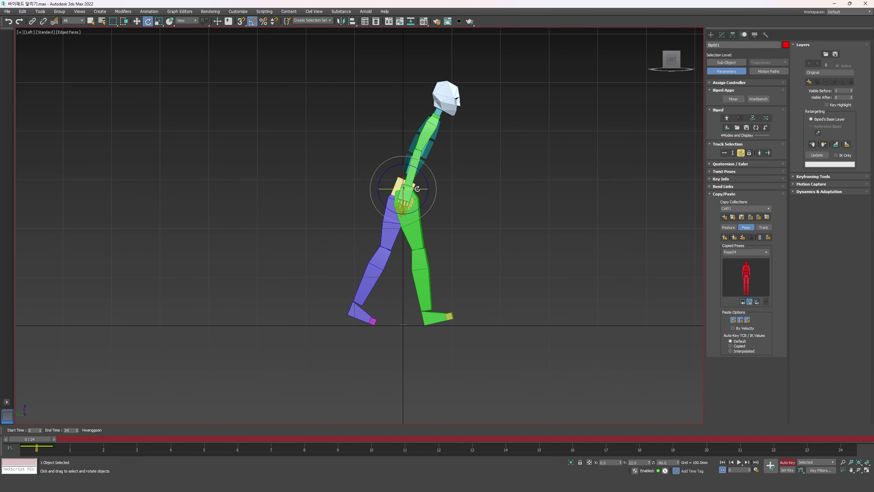
drag(418, 189, 425, 195)
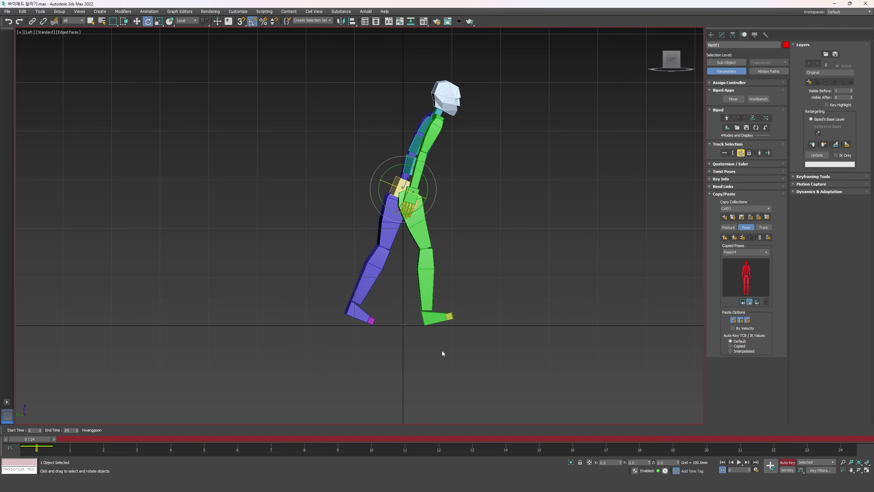
- Move the right foot farther forward to extend the front leg
click(428, 325)
click(433, 318)
key(w)
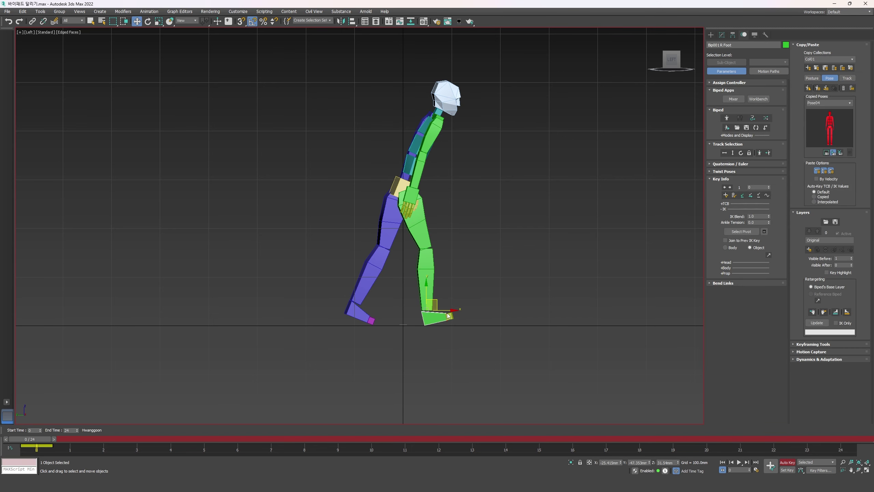
drag(435, 312, 443, 313)
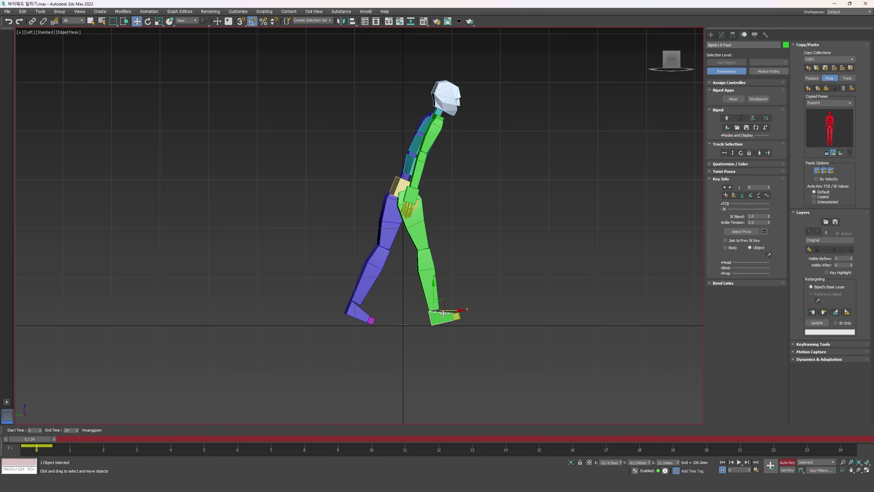
- Raise the left foot behind the body with the knee sharply bent, and rotate it toe-down
click(363, 313)
mouse_move(366, 293)
mouse_down()
mouse_move(348, 215)
mouse_move(367, 272)
mouse_move(361, 287)
mouse_up()
key(e)
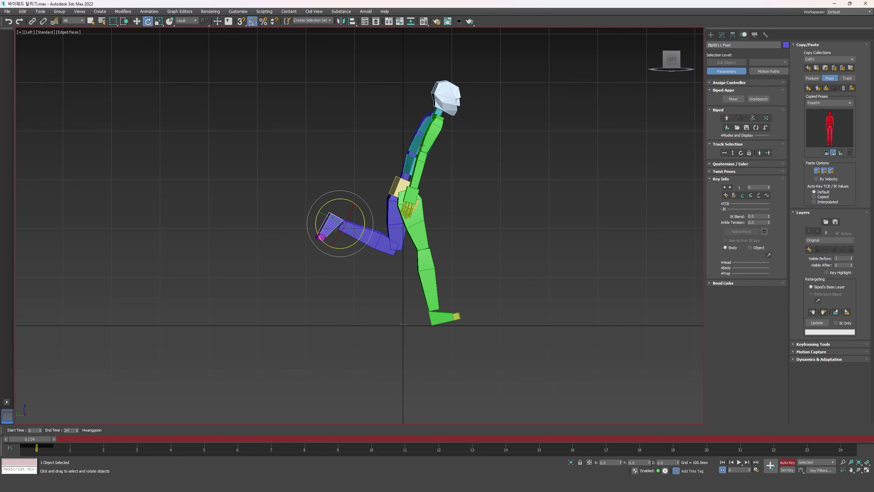
- Rotate the right calf slightly in the front view to adjust the supporting leg
key(f)
click(413, 124)
middle_drag(405, 156, 403, 195)
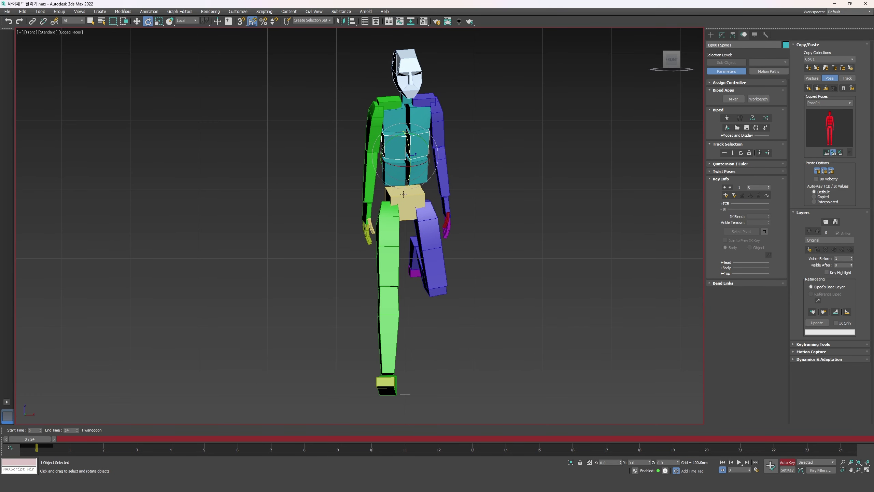
click(387, 296)
drag(400, 284, 395, 284)
- Twist the upper two spine segments opposite to the hips so the left shoulder comes forward
click(418, 151)
scroll(416, 117, up, 2)
ctrl+click(416, 119)
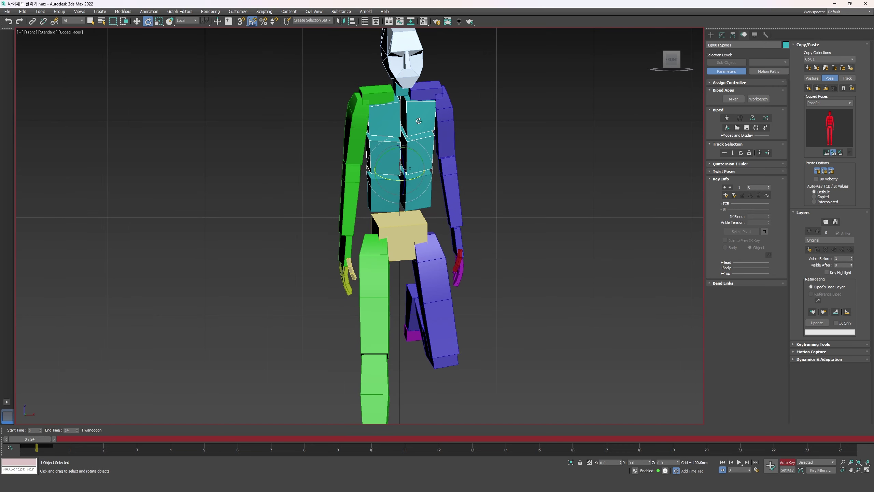
alt+middle_drag(415, 121, 416, 167)
drag(414, 180, 401, 178)
click(414, 128)
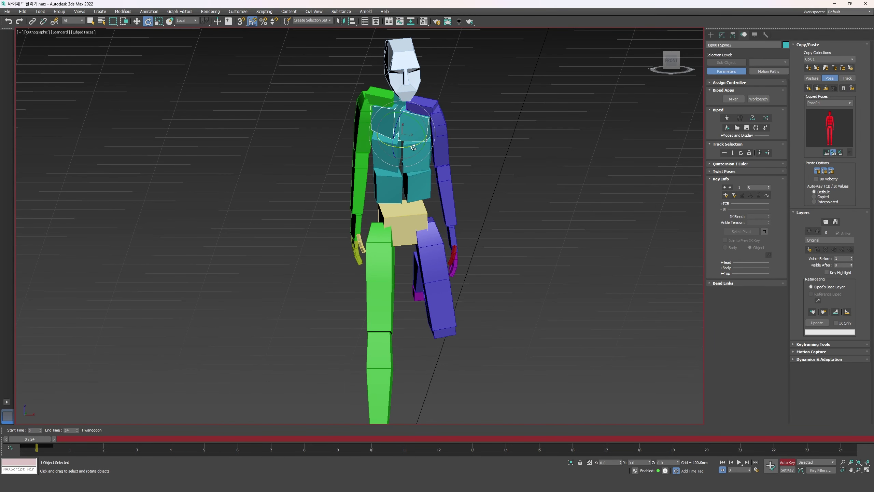
drag(413, 149, 409, 149)
- Rotate the left clavicle forward to push the left shoulder ahead
click(418, 106)
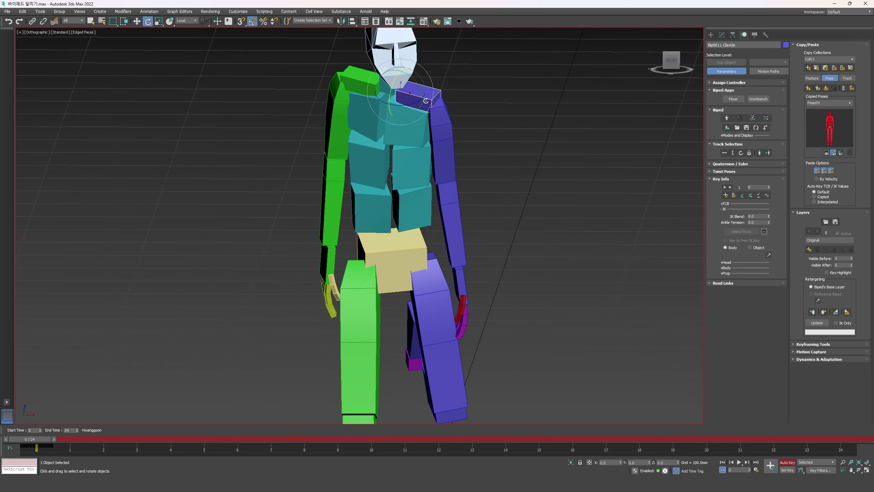
scroll(417, 117, down, 2)
alt+middle_drag(416, 117, 417, 103)
drag(419, 116, 412, 117)
- Swing the left upper arm forward and bend the forearm so the hand sits in front of the torso
key(Page_Down)
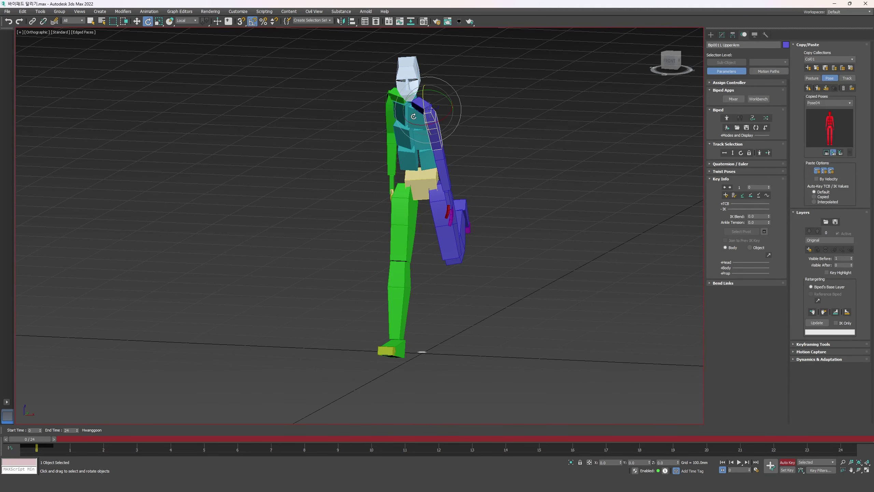
alt+middle_drag(416, 141, 440, 135)
drag(445, 120, 390, 143)
key(Page_Down)
scroll(363, 151, up, 2)
- Rotate the right clavicle backward in the left view
click(387, 110)
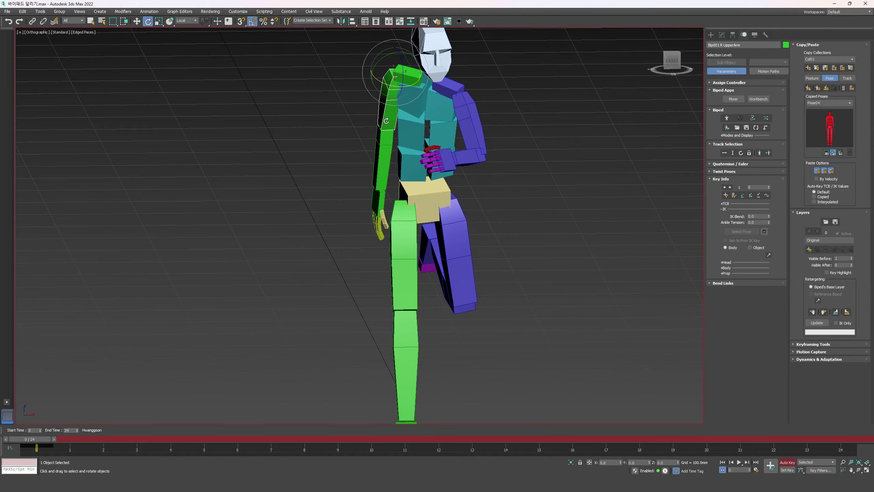
alt+middle_drag(387, 112, 416, 117)
key(l)
click(425, 116)
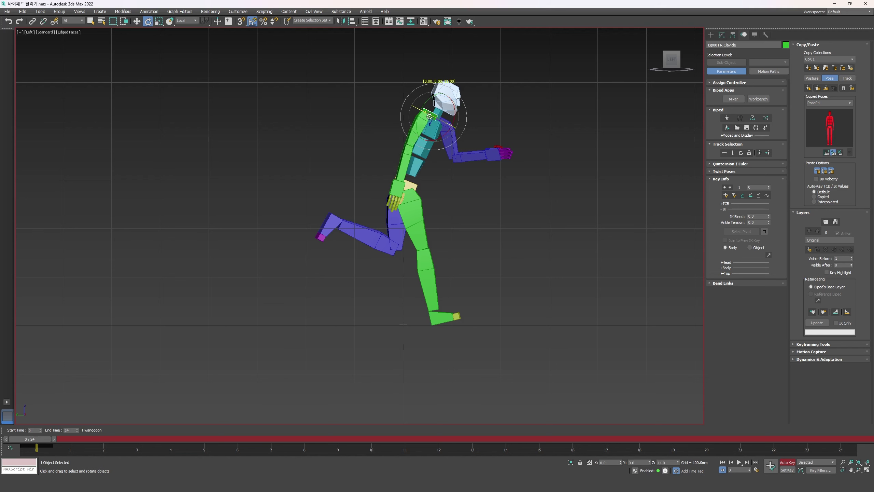
- Swing the right upper arm up behind the torso and bend the forearm downward
click(427, 148)
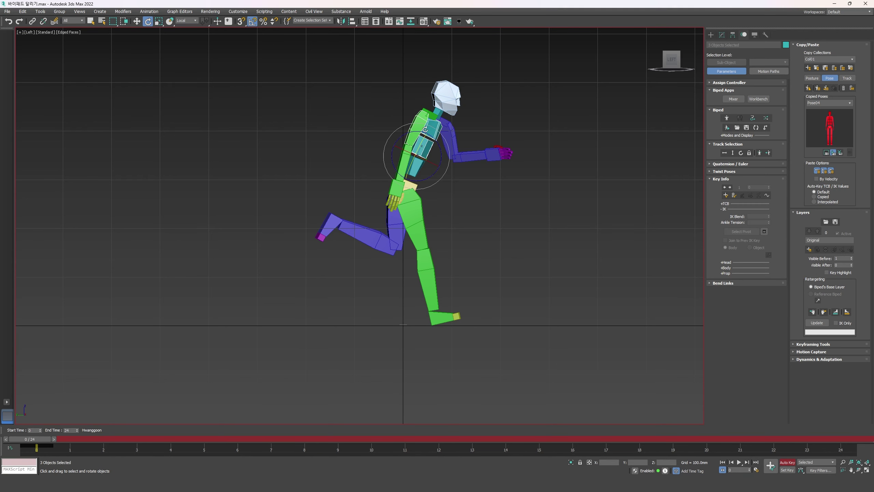
scroll(423, 130, up, 2)
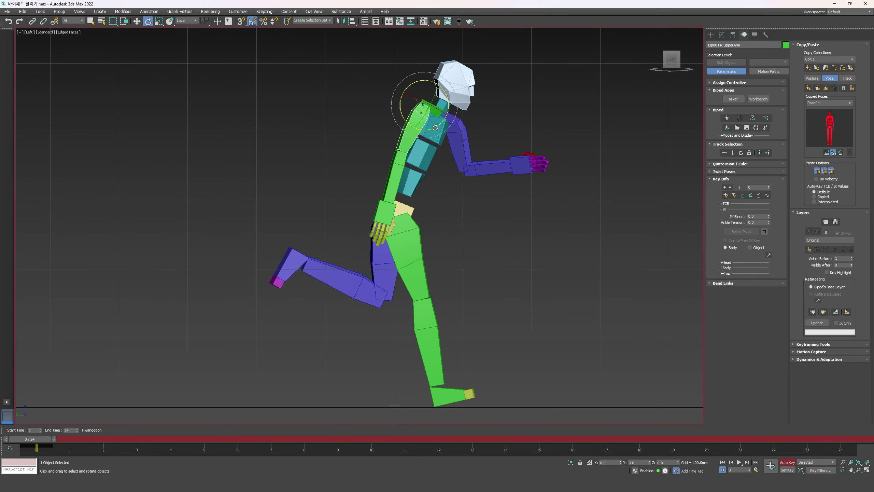
drag(423, 131, 361, 138)
key(Page_Down)
key(Page_Down)
key(w)
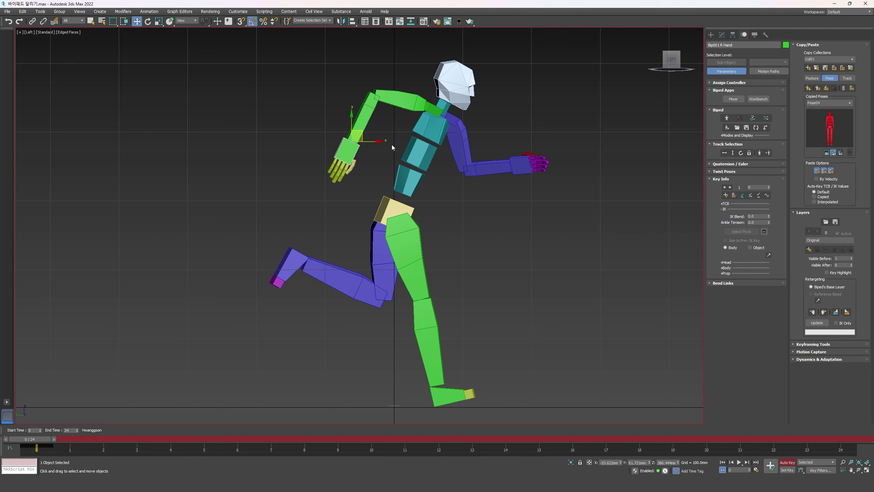
- Rotate both clavicles together in the front view to lower the shoulders
key(f)
key(Page_Up)
key(e)
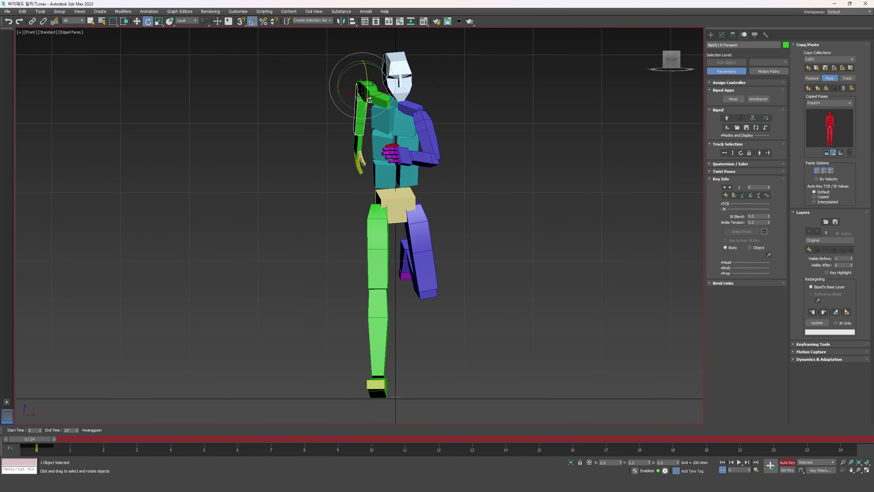
click(369, 99)
scroll(378, 100, up, 3)
ctrl+click(444, 112)
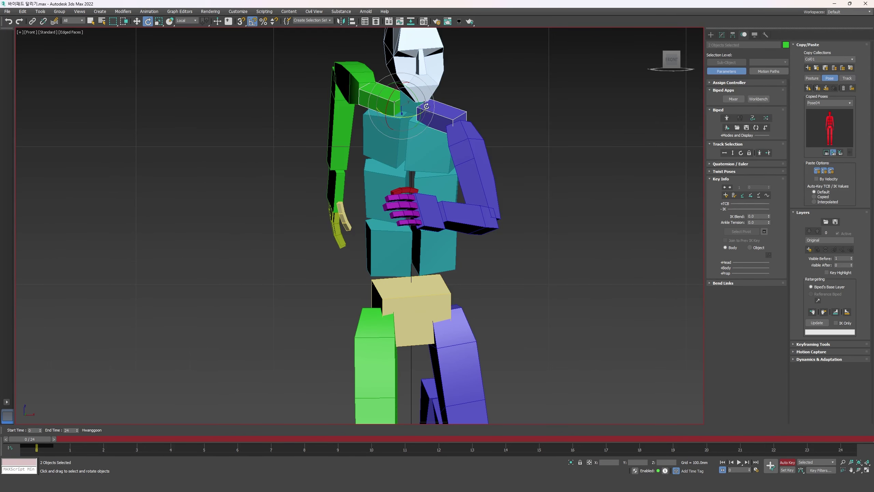
drag(438, 104, 442, 109)
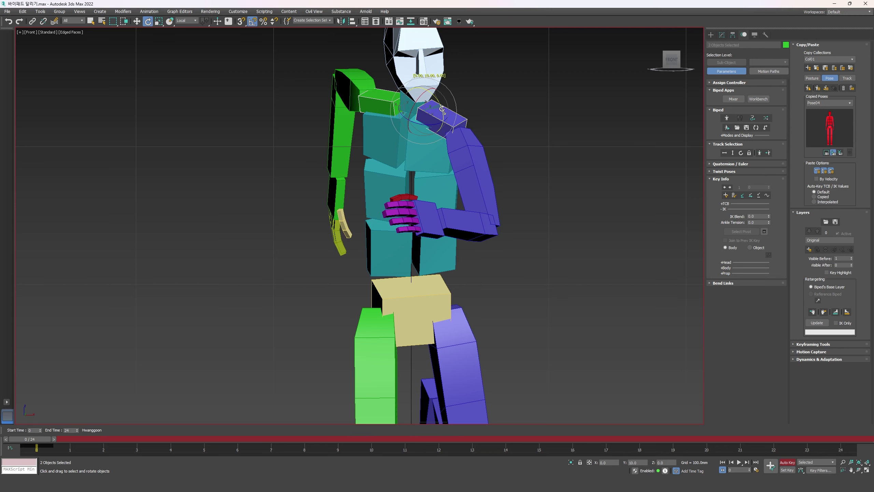
- Rotate the right upper arm to adjust how far the elbow sits from the body
click(371, 86)
drag(386, 93, 427, 174)
scroll(427, 174, down, 2)
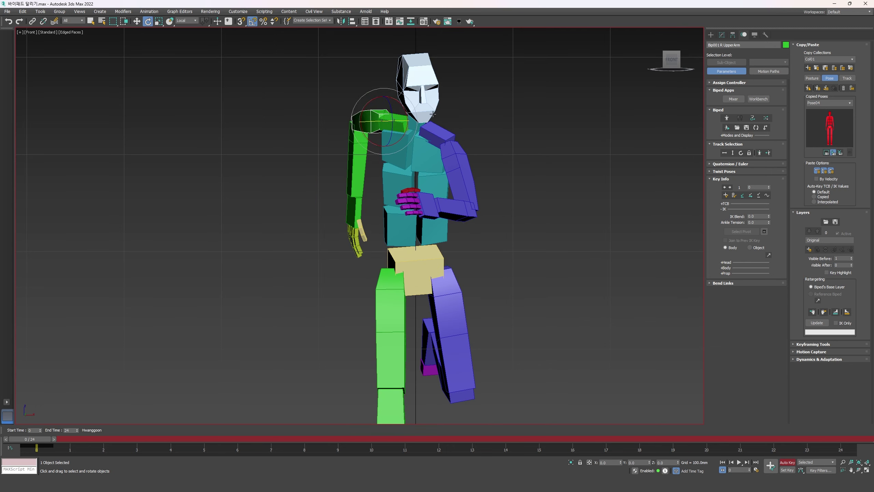
- Rotate the head so the face points straight ahead despite the torso twist
click(428, 98)
scroll(433, 119, down, 3)
drag(439, 119, 429, 118)
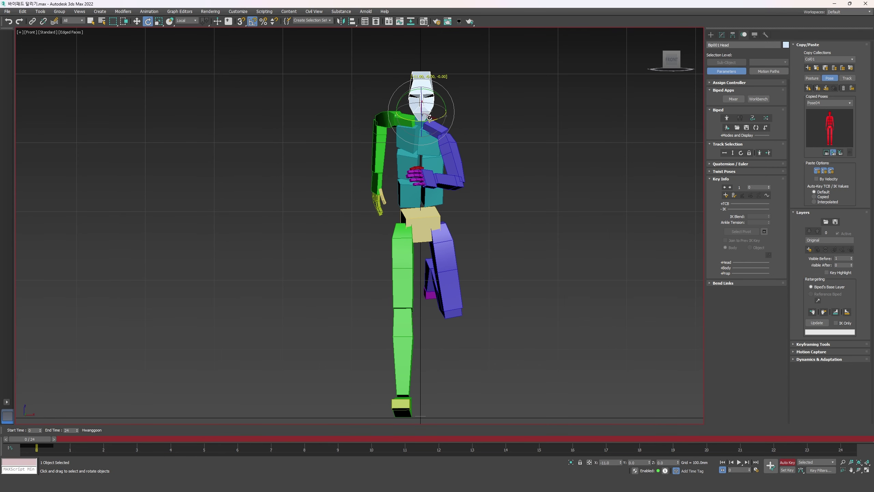
scroll(382, 169, up, 2)
scroll(421, 169, down, 3)
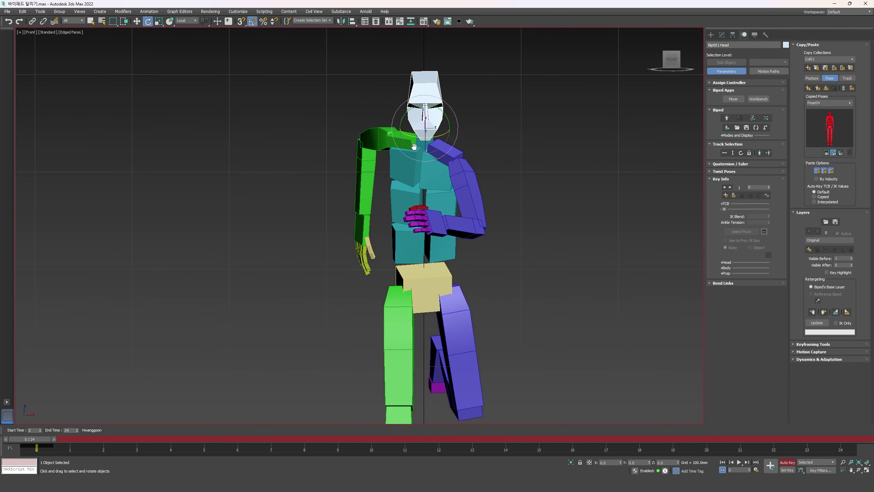
- Select all the left hand's finger joints and curl them about 75 degrees into a fist
scroll(421, 170, up, 1)
scroll(420, 169, up, 2)
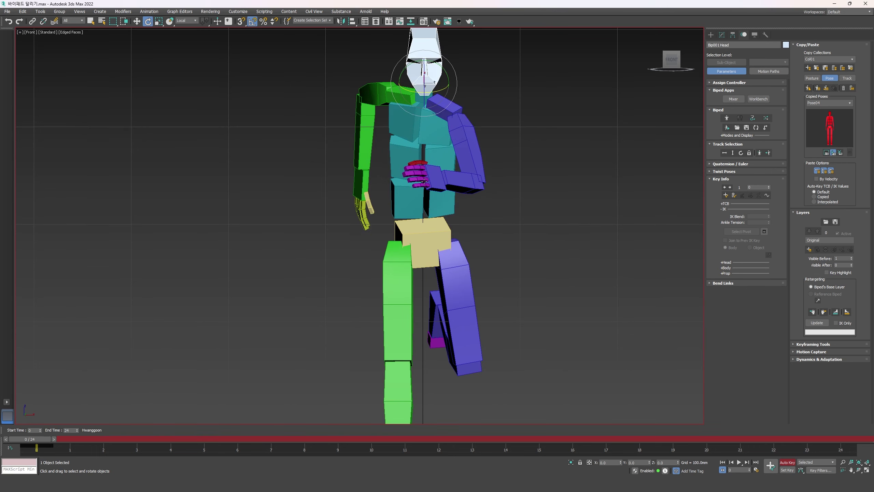
double_click(422, 172)
drag(427, 149, 368, 159)
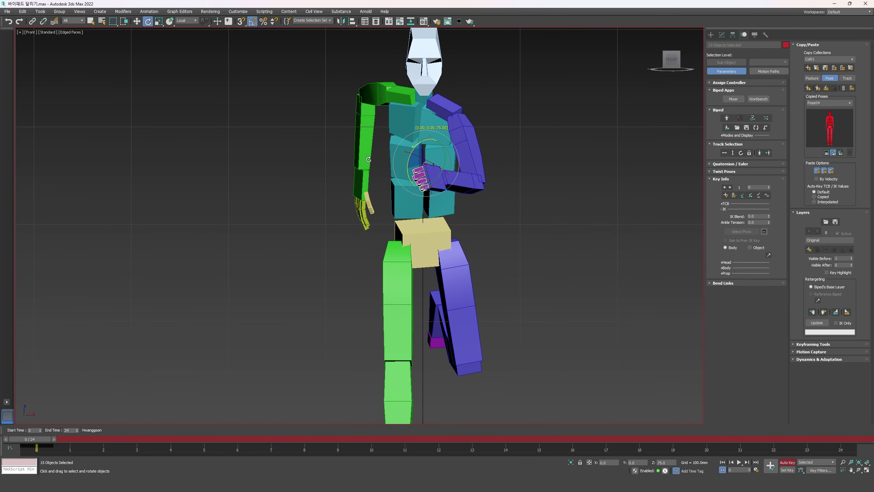
- Rotate the left thumb's joints so the thumb folds over the curled fingers of the fist
scroll(422, 172, up, 5)
alt+middle_drag(430, 157, 478, 156)
scroll(403, 148, up, 3)
click(405, 147)
drag(403, 118, 364, 102)
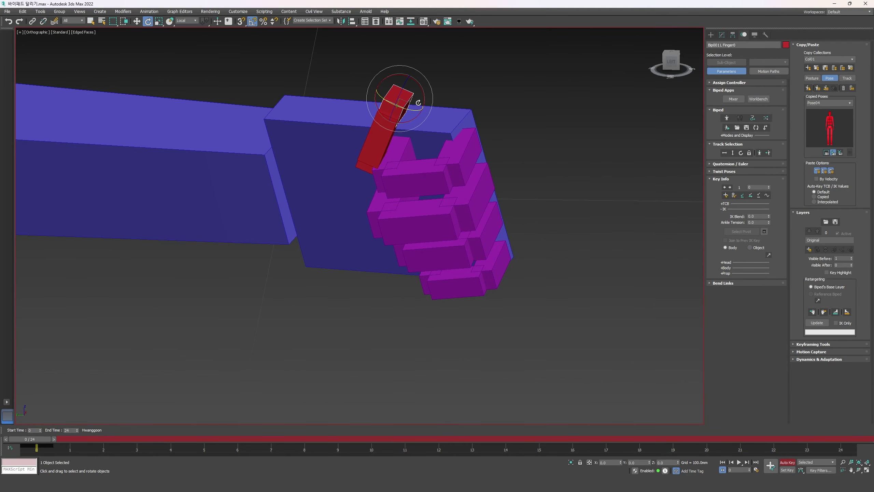
alt+middle_drag(419, 103, 412, 106)
drag(406, 85, 399, 94)
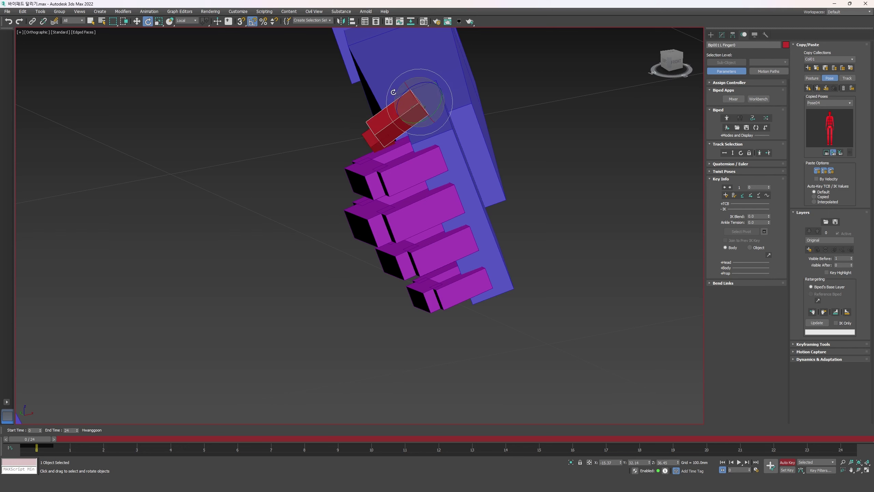
click(361, 117)
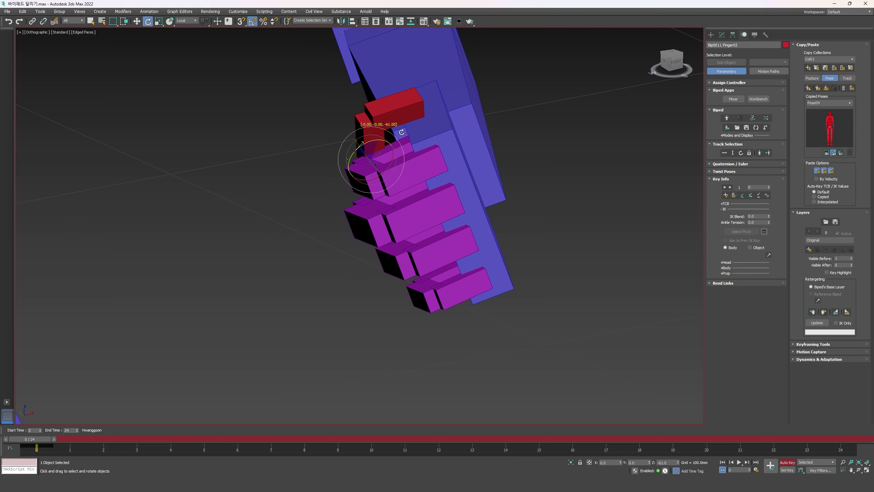
alt+middle_drag(356, 149, 444, 135)
key(Page_Up)
key(f)
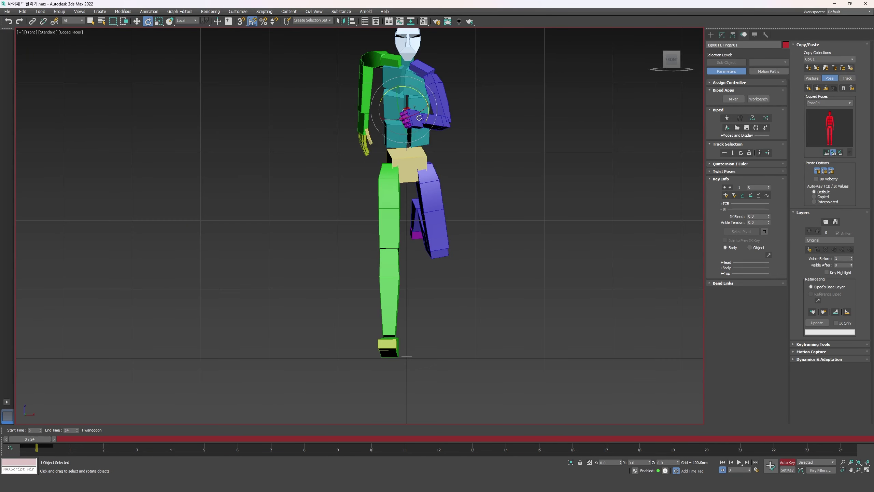
- Copy the posture of all the left hand's finger joints and paste it mirrored onto the right hand
scroll(412, 104, up, 5)
double_click(411, 130)
alt+click(411, 130)
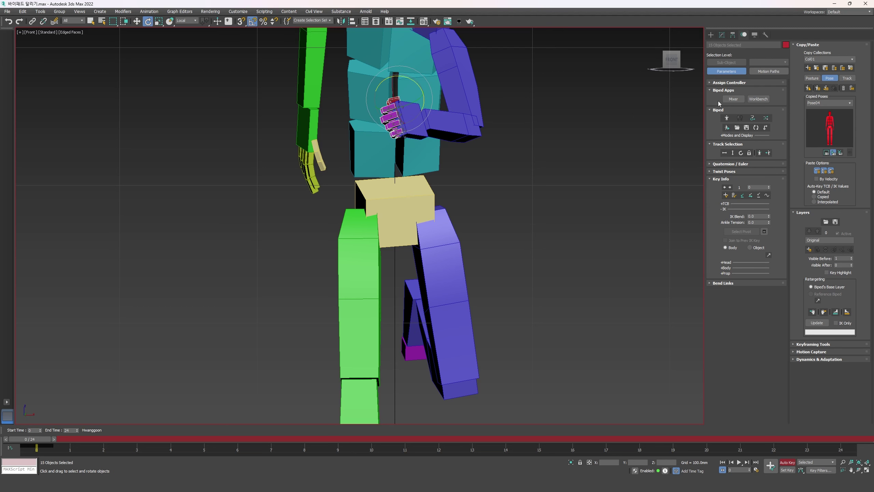
click(812, 78)
click(808, 88)
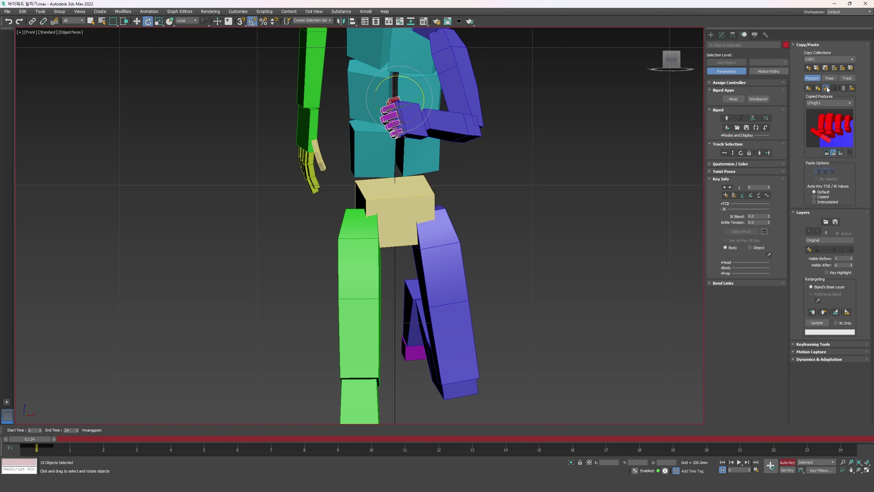
scroll(482, 156, down, 4)
middle_drag(482, 156, 482, 179)
scroll(414, 147, down, 3)
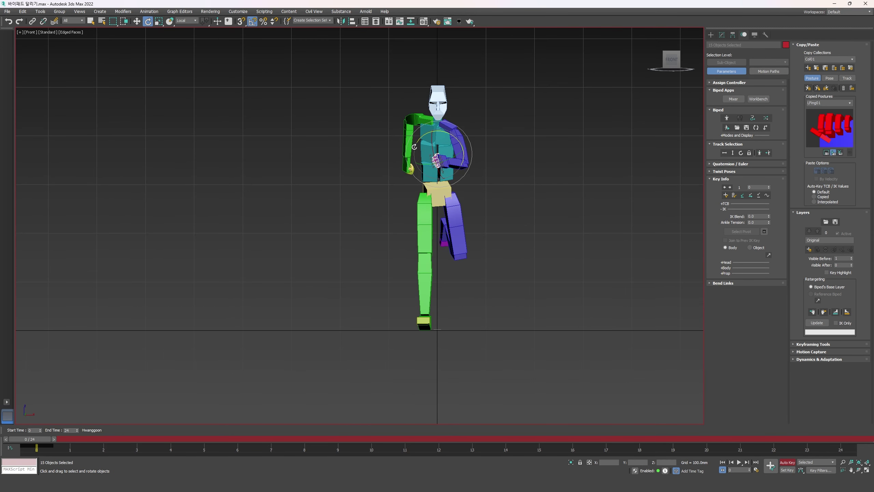
- Copy the Biped's whole pose at frame 0 and paste it at frame 24
click(409, 168)
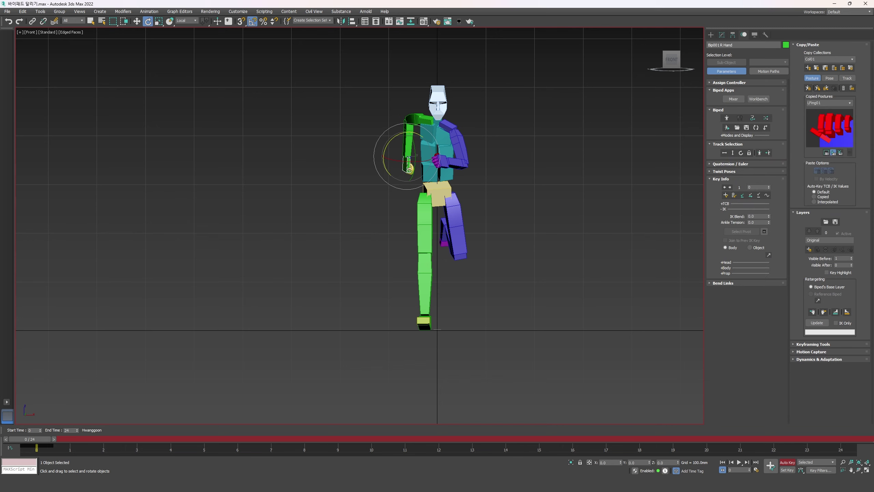
scroll(408, 168, down, 2)
key(l)
scroll(412, 186, down, 4)
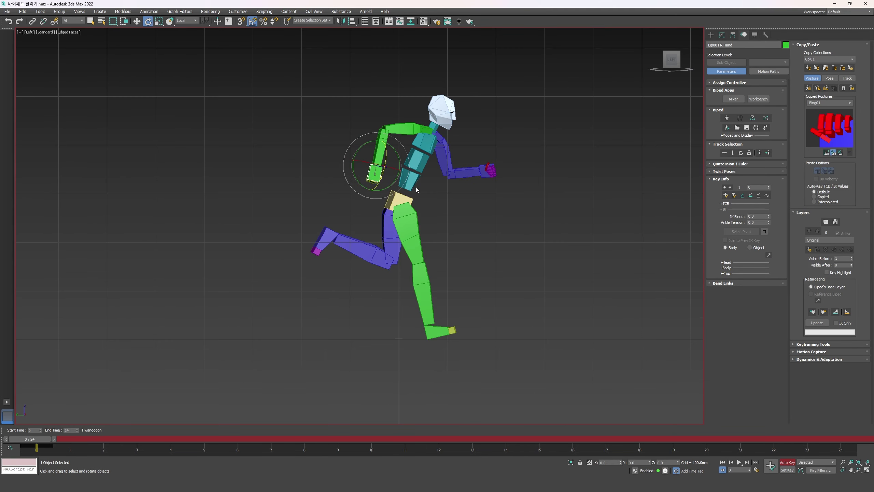
scroll(405, 181, up, 2)
key(w)
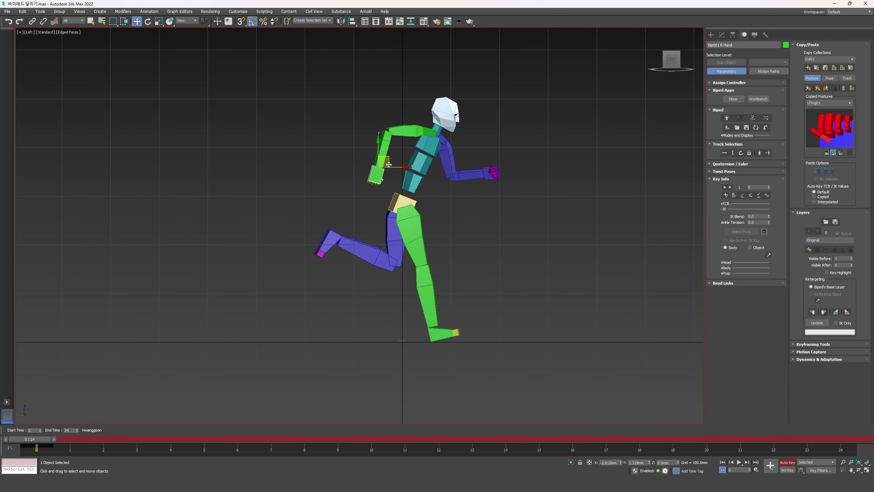
scroll(359, 213, down, 2)
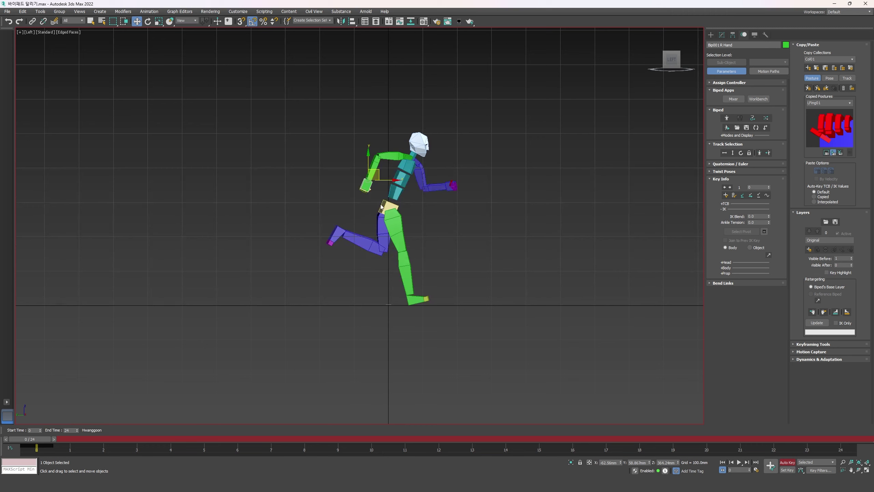
click(830, 78)
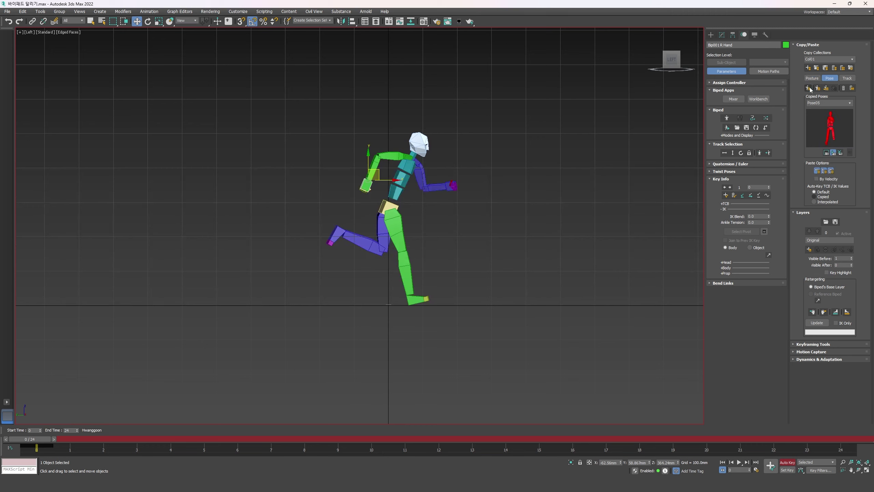
key(End)
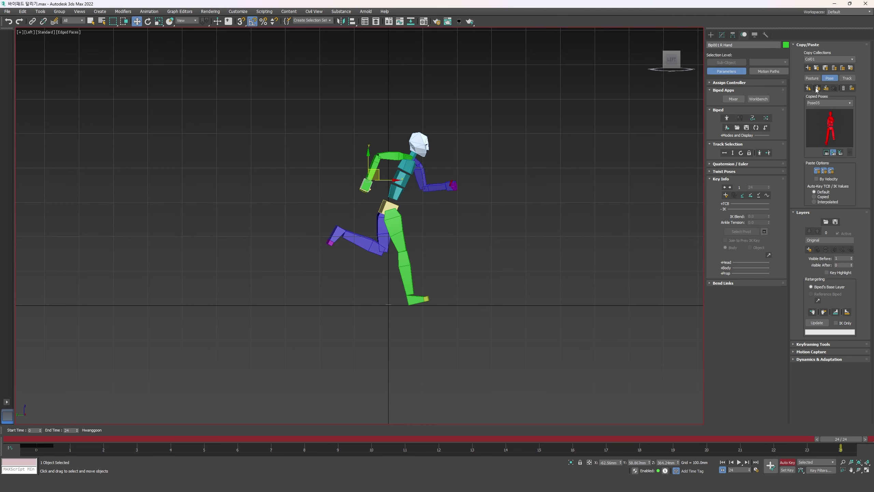
click(817, 88)
- Paste the copied pose mirrored at frame 12 and turn the whole Biped around to face its original running direction
click(430, 437)
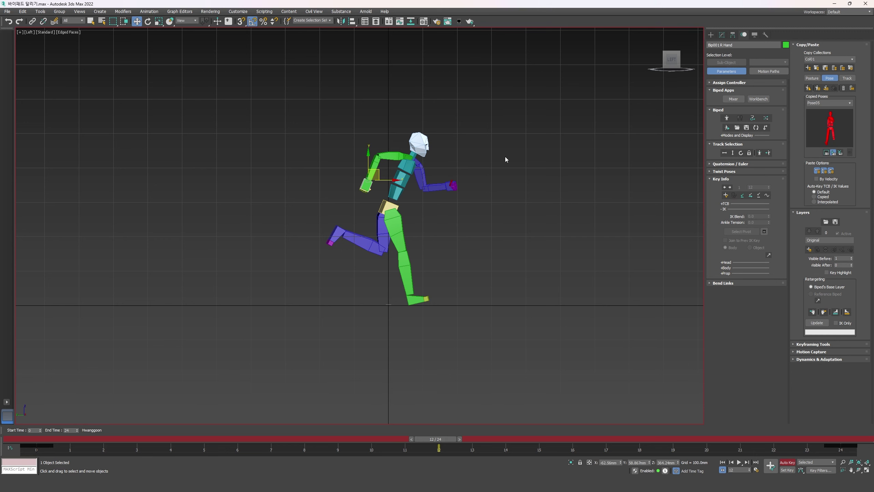
click(826, 89)
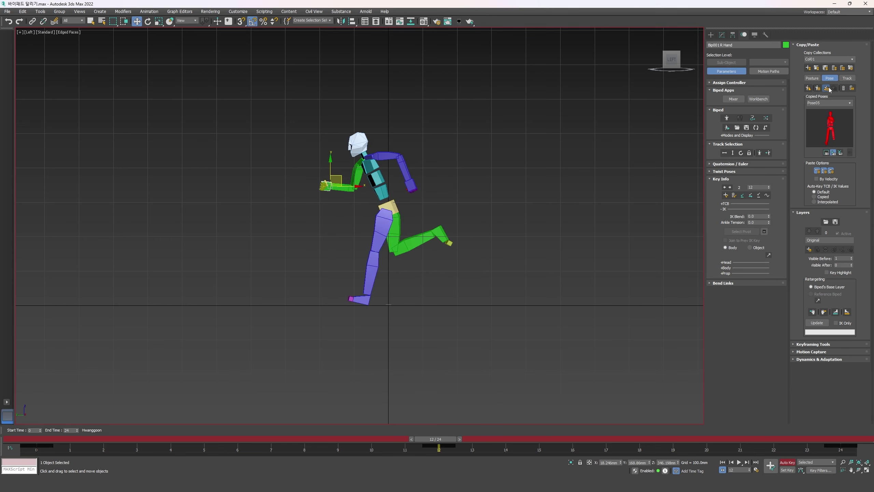
scroll(406, 233, up, 2)
click(455, 233)
key(0)
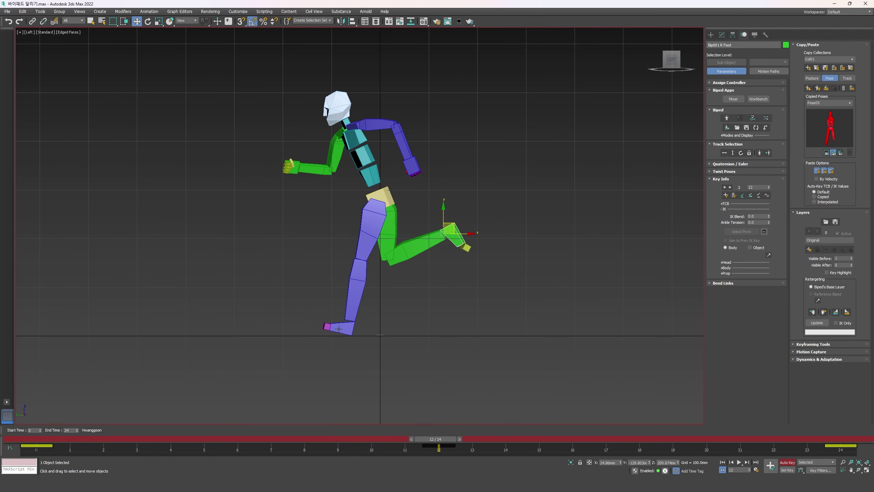
click(345, 328)
click(378, 197)
key(e)
drag(388, 199, 511, 196)
- Copy the right toe's posture at frame 0, paste it at frame 12 and play back the cycle
drag(28, 440, 300, 430)
click(300, 283)
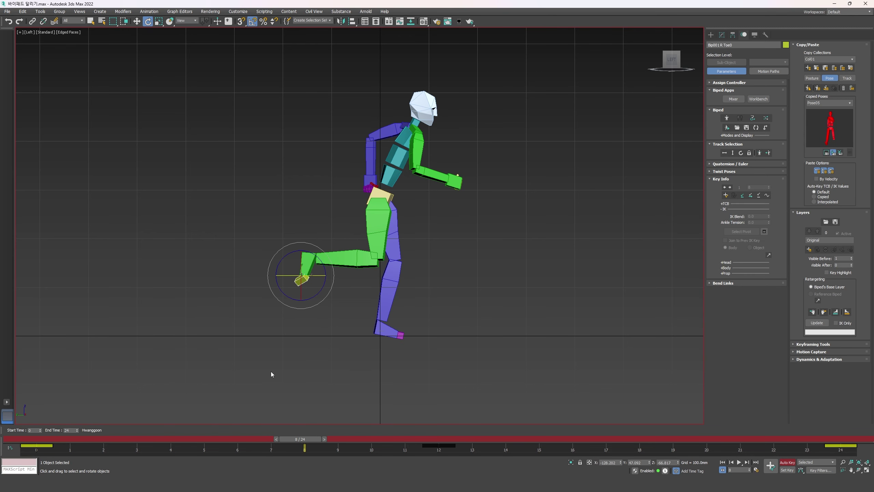
click(38, 440)
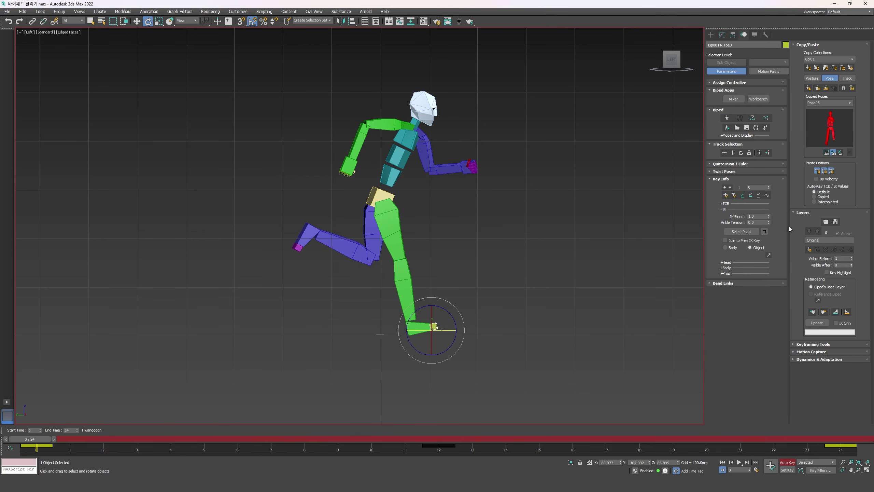
click(812, 78)
click(809, 88)
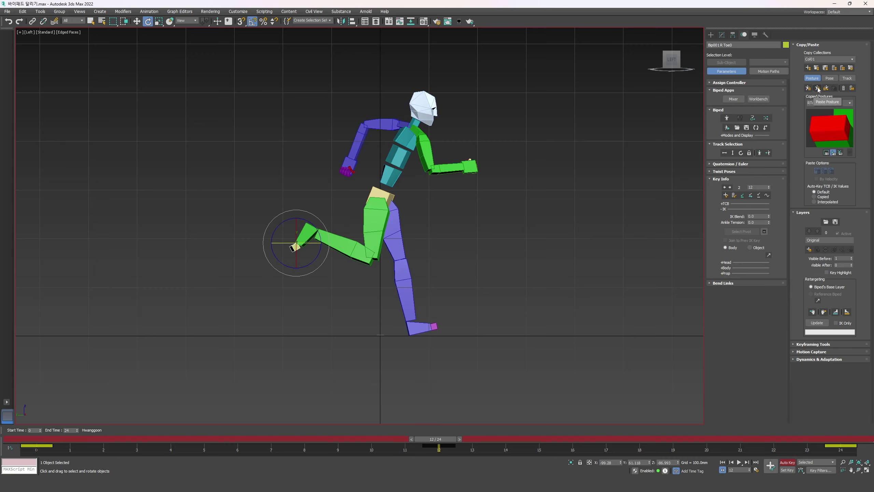
drag(52, 440, 31, 439)
key(slash)
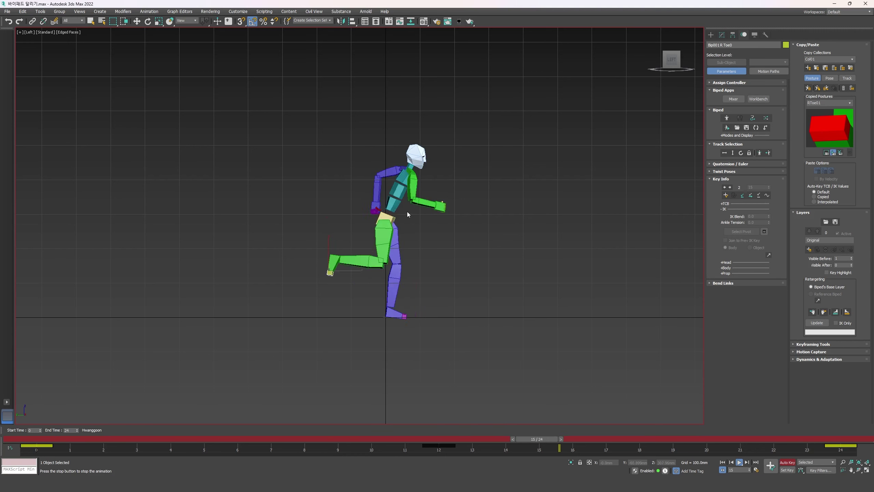
key(slash)
- Go to frame 4 and select the Biped's right foot
key(e)
drag(110, 440, 176, 443)
scroll(383, 306, up, 2)
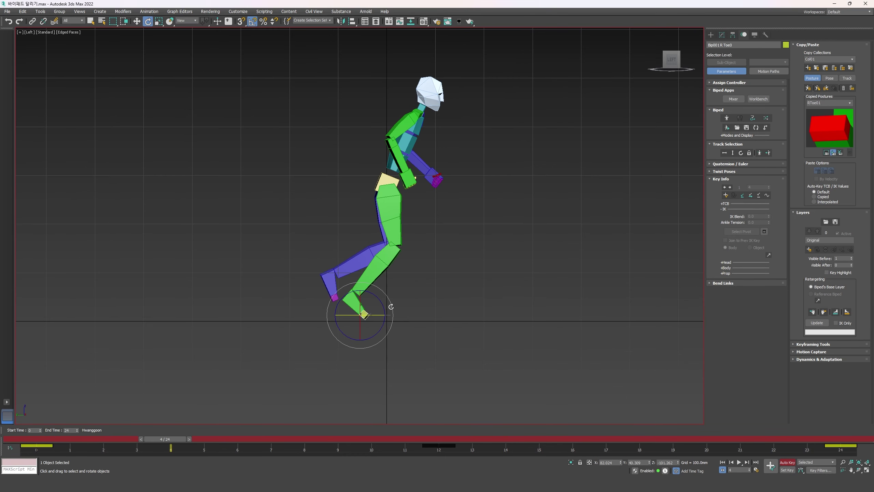
key(Page_Up)
click(353, 296)
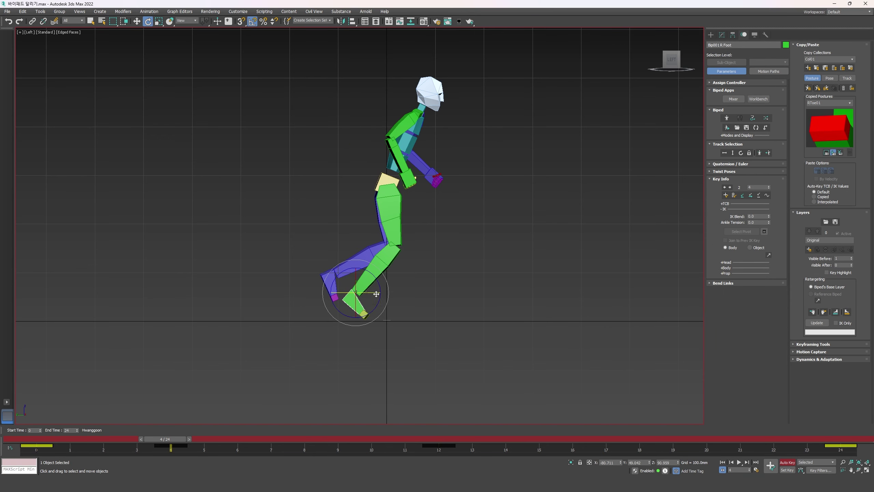
key(w)
drag(367, 287, 426, 270)
key(ctrl+z)
- Copy the right foot's key from frame 0 to frame 4 on the timeline
key(e)
key(w)
key(f)
shift+drag(36, 446, 169, 446)
key(l)
scroll(445, 313, up, 3)
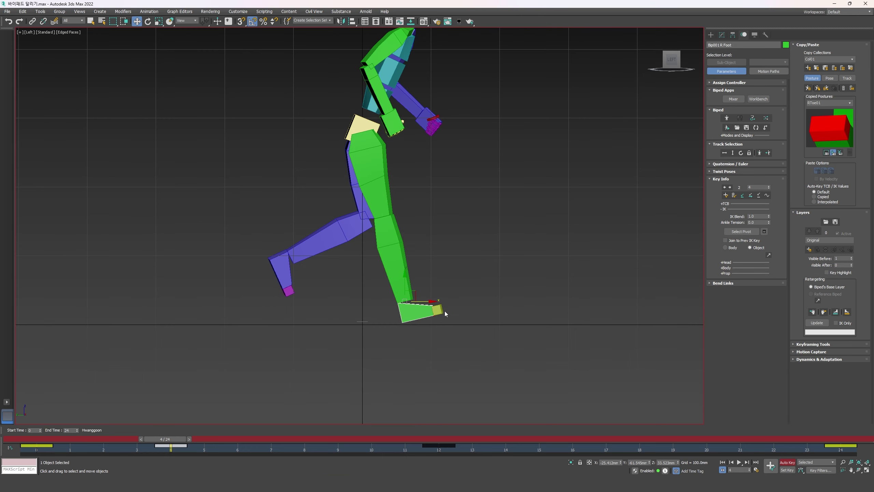
- Place the right foot flat on the ground beneath the hips at frame 4
drag(431, 302, 375, 282)
key(e)
key(ctrl+z)
key(w)
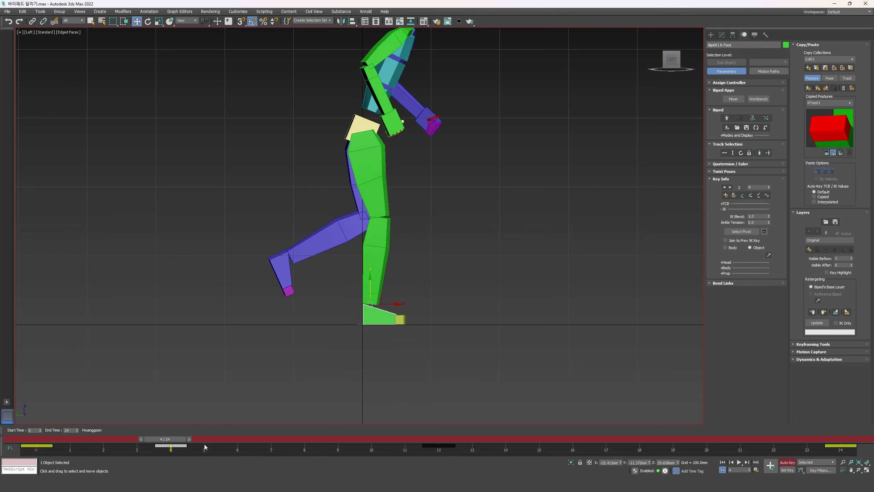
- Lower the Biped's centre of mass about 13 mm at frame 4 so the supporting knee bends
click(368, 139)
middle_drag(367, 139, 362, 178)
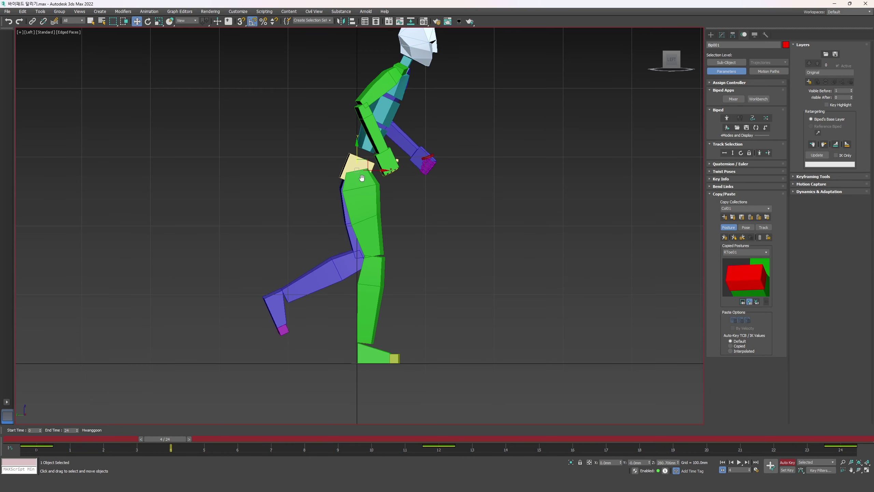
drag(356, 153, 357, 161)
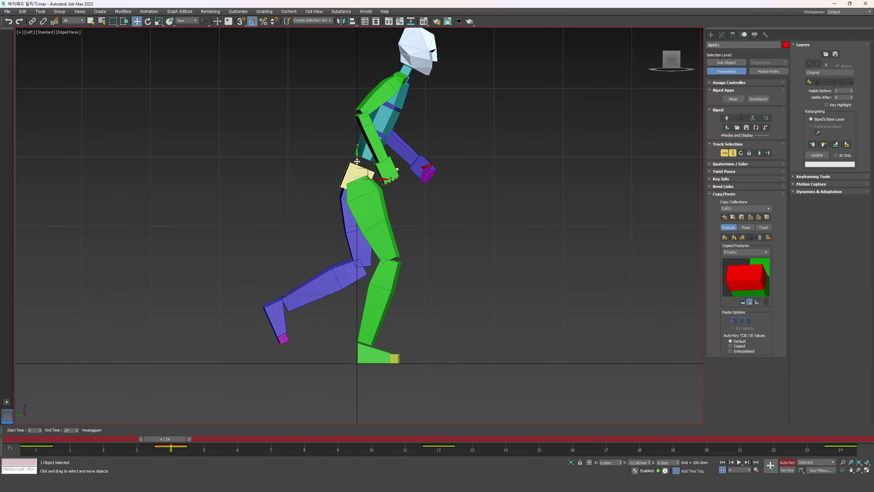
- Raise the left foot behind the body at frame 4 to fold the trailing leg, comparing it with the neighbouring key pose
click(266, 310)
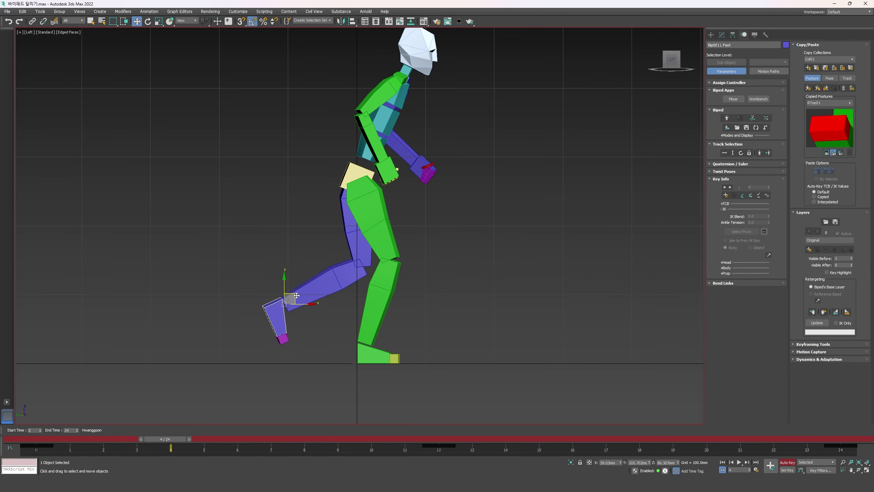
drag(296, 293, 311, 241)
key(e)
key(f)
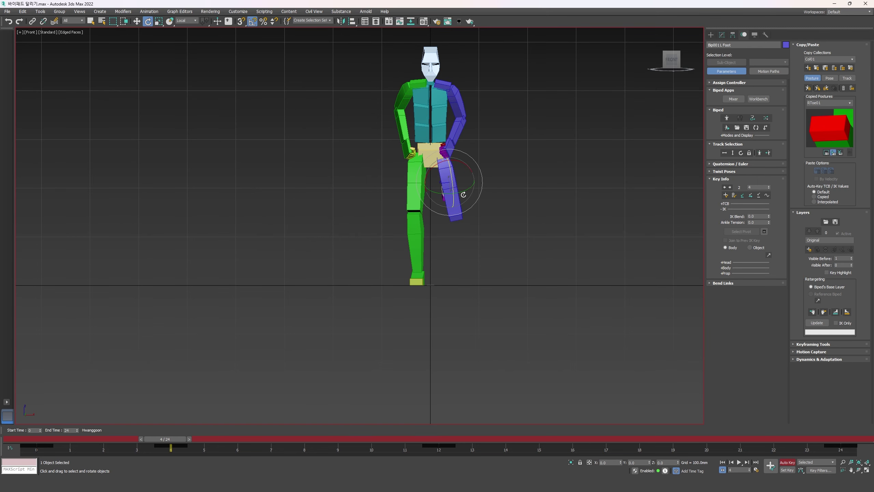
key(comma)
key(period)
key(comma)
key(l)
key(period)
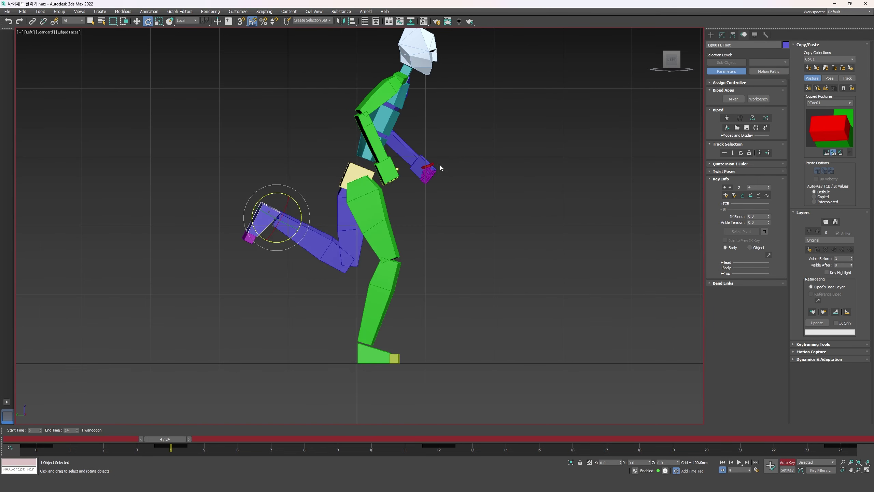
- Lean the Biped's upper body slightly further forward at frame 4 by rotating the spine
key(Page_Up)
scroll(392, 191, down, 2)
middle_drag(393, 190, 400, 220)
key(comma)
key(period)
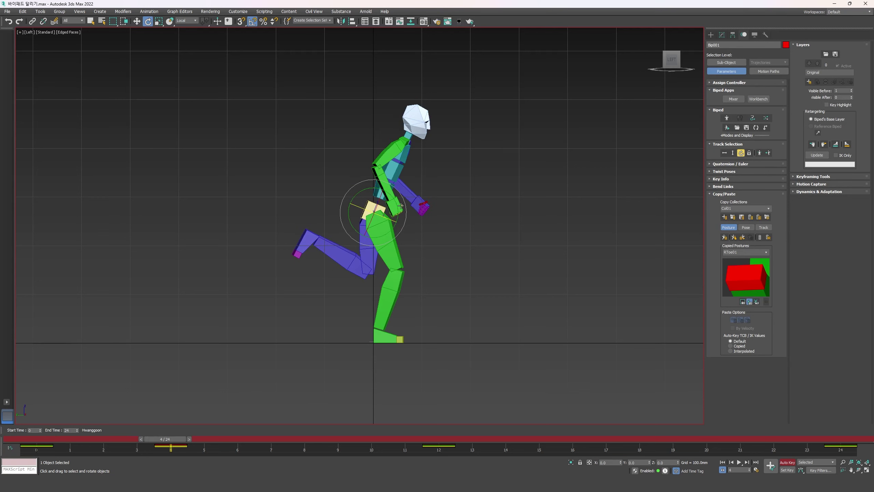
drag(399, 205, 421, 139)
scroll(403, 170, up, 2)
click(400, 172)
click(404, 172)
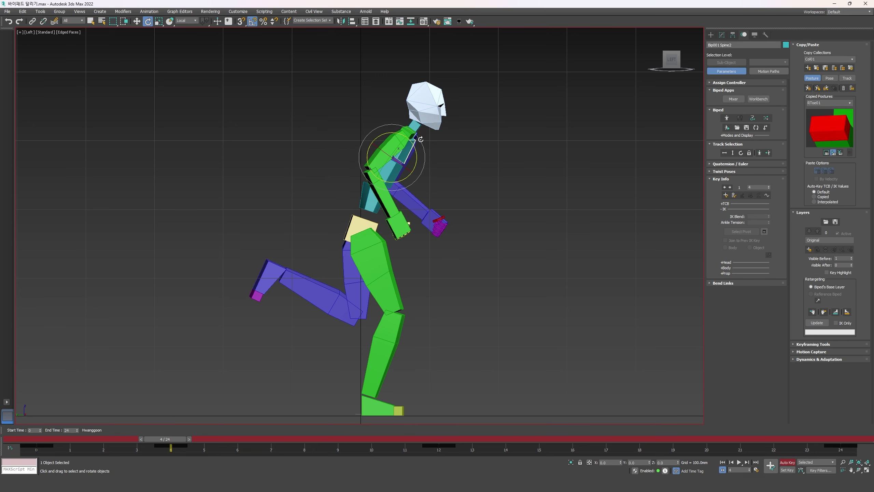
- Scrub between frames 4, 8 and 0 to examine how the poses flow into each other
scroll(374, 267, down, 2)
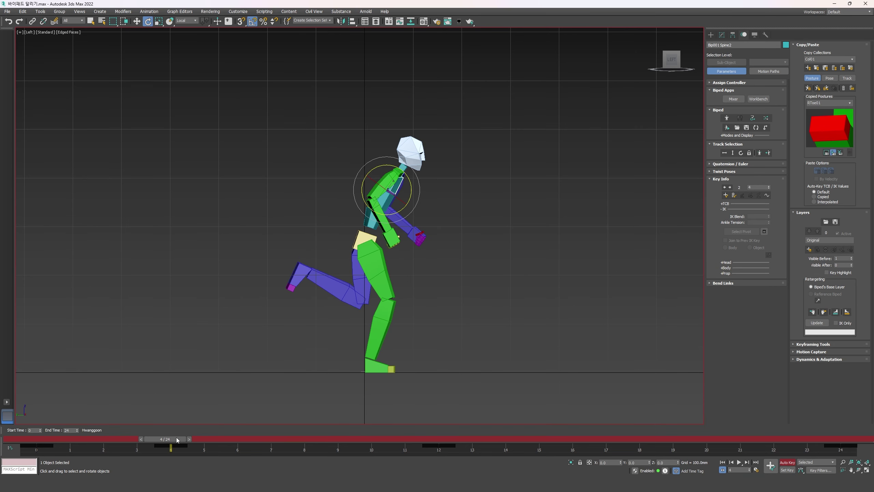
drag(177, 440, 311, 440)
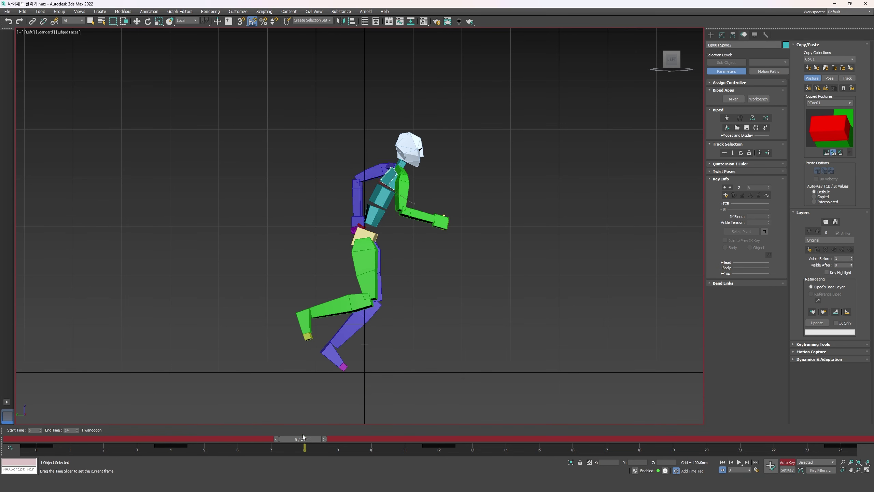
click(51, 439)
key(f)
key(l)
mouse_move(53, 439)
mouse_down()
mouse_move(155, 439)
mouse_move(56, 439)
mouse_up()
key(e)
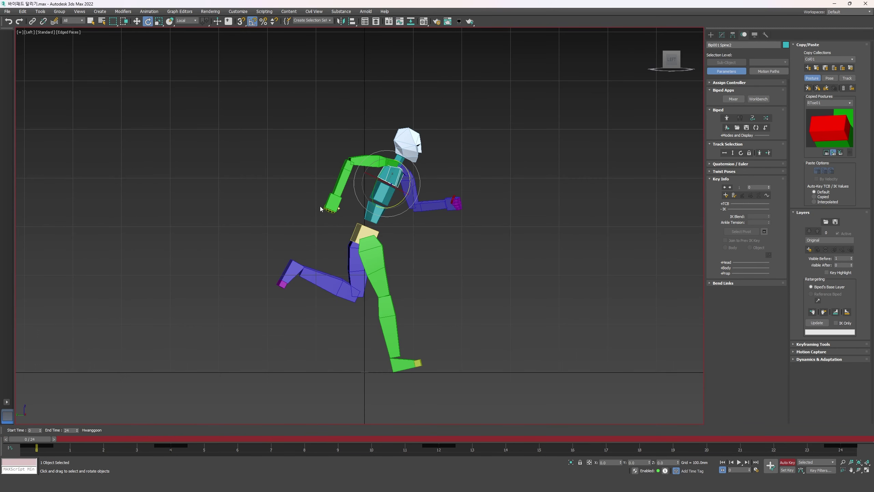
- Move the right hand up and behind the torso at frame 4, matching the arm swing of the frame 0 pose
key(period)
click(389, 235)
key(w)
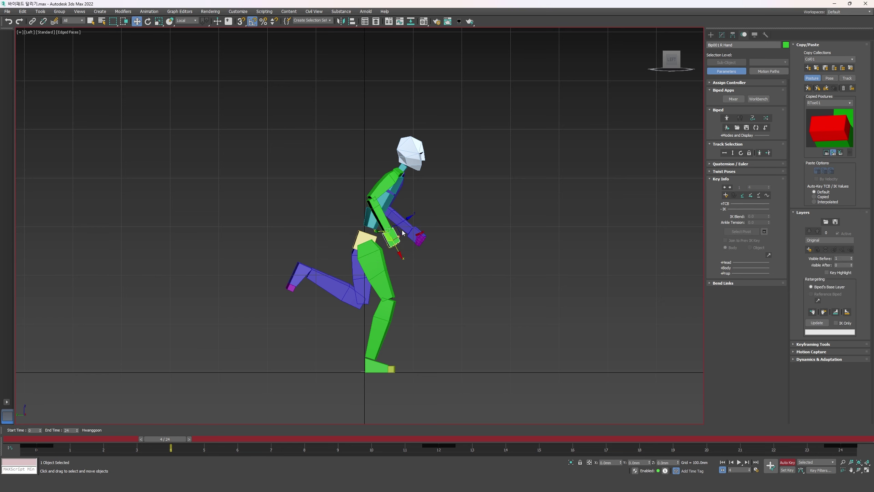
drag(399, 227, 353, 198)
key(comma)
key(period)
key(comma)
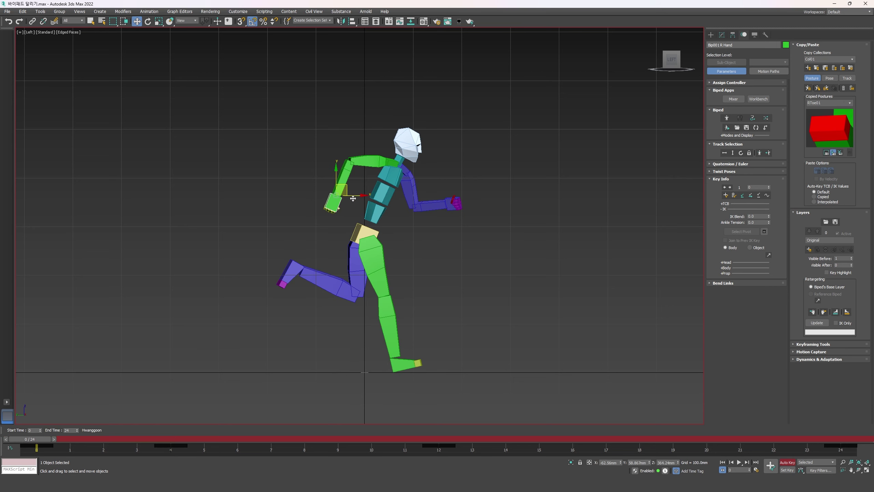
key(period)
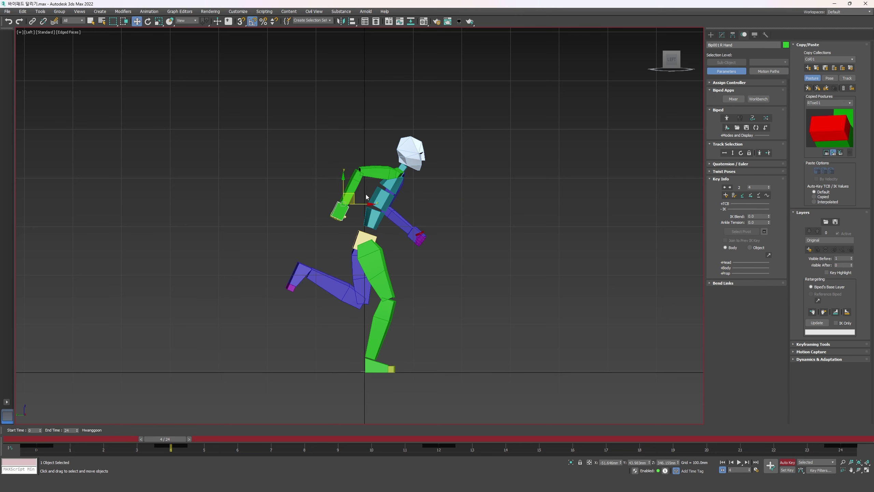
- Rotate the right clavicle 6 degrees at frame 4
click(396, 177)
scroll(400, 181, up, 3)
key(e)
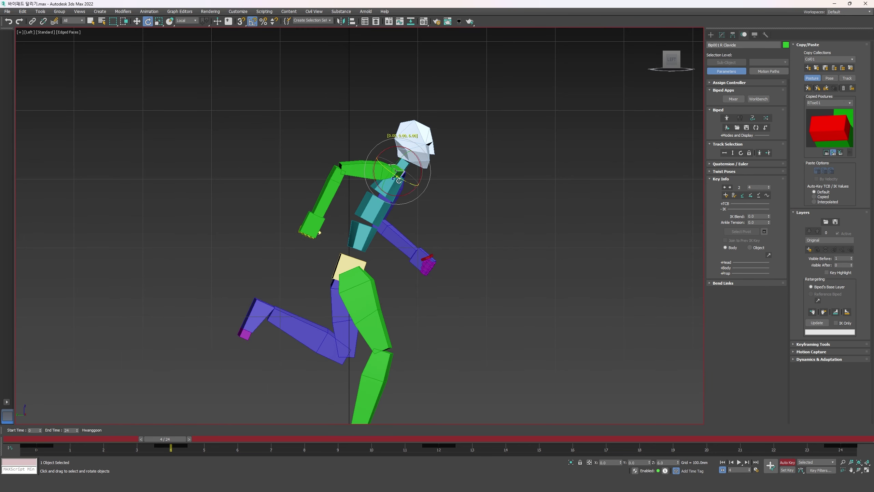
- Rotate the right upper arm at frame 4 in the front view so the forearm swings away from the torso
click(330, 188)
key(f)
middle_drag(406, 131, 393, 137)
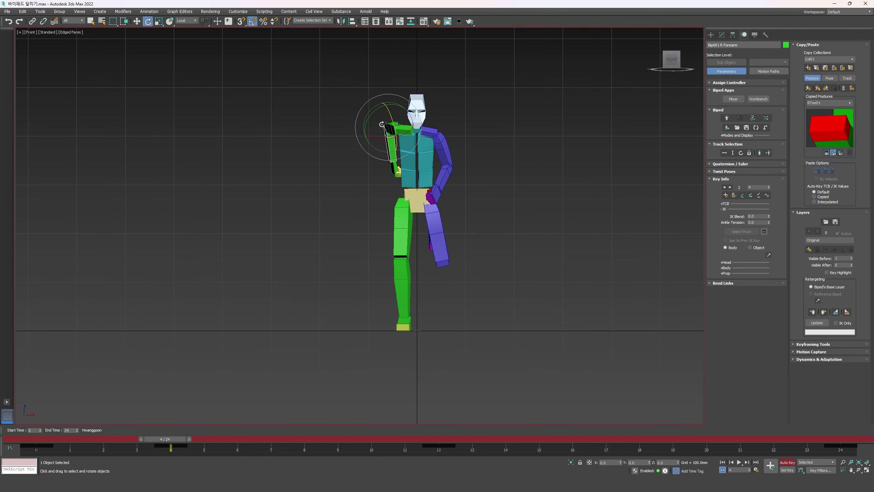
scroll(398, 135, up, 2)
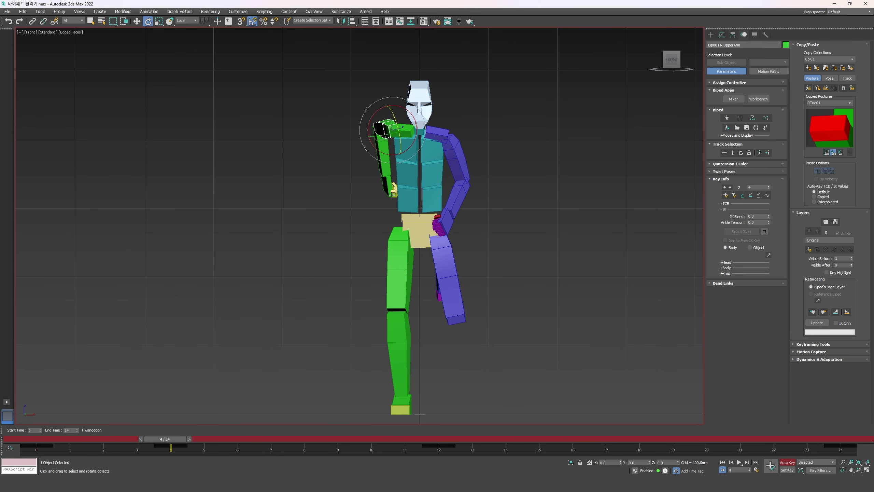
mouse_move(405, 146)
mouse_down()
mouse_move(389, 151)
mouse_move(405, 134)
mouse_up()
- Copy the right arm's posture at frame 0, paste it at frame 24 and paste it mirrored at frame 12
key(Home)
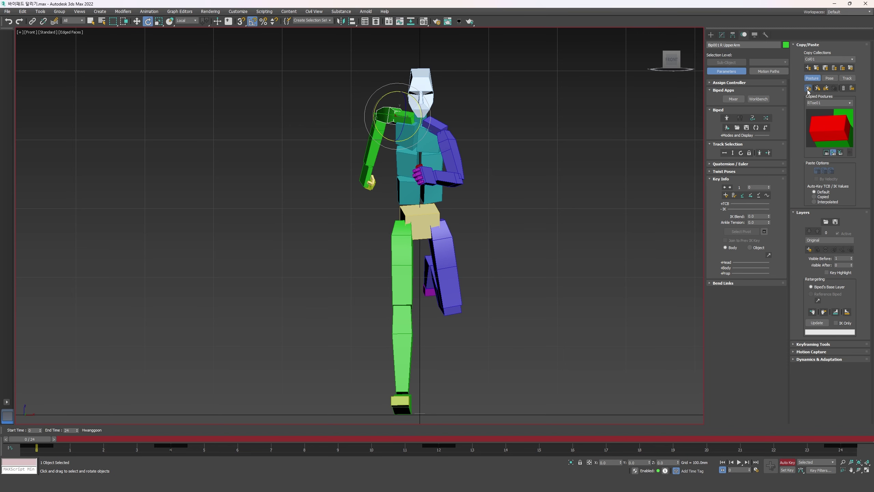
click(808, 89)
key(comma)
click(817, 89)
key(comma)
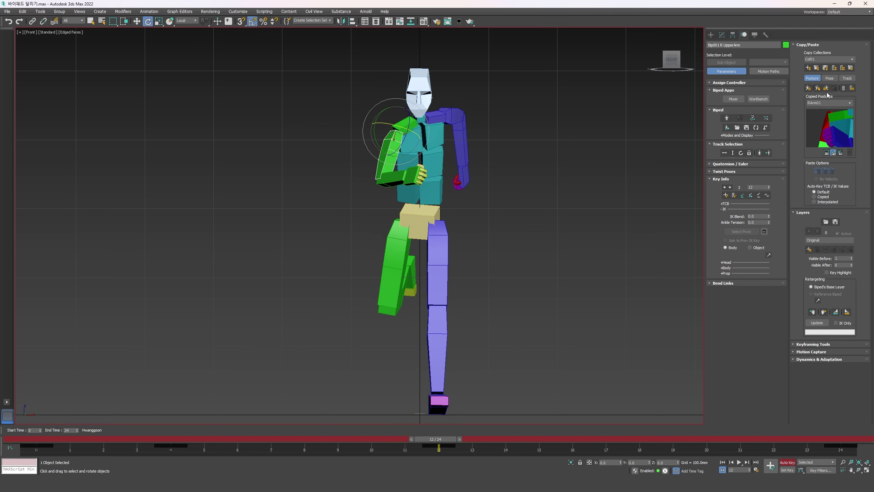
click(826, 88)
key(Home)
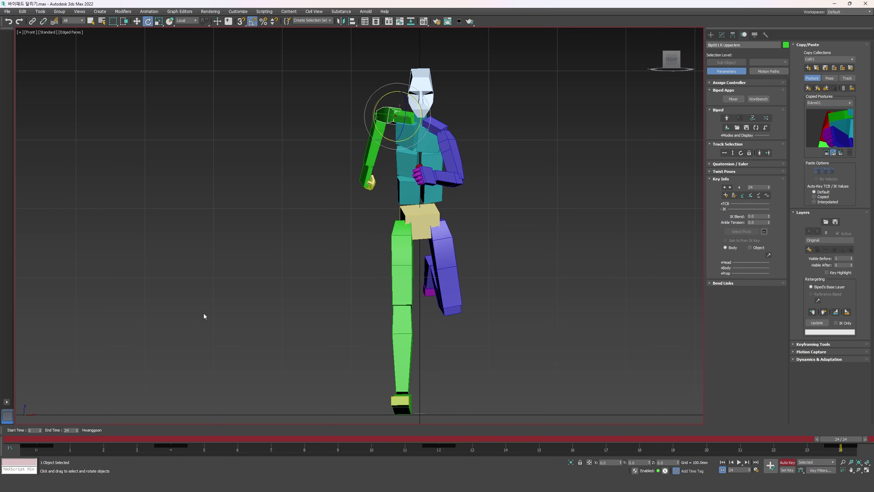
- Move the right hand slightly further back at frame 4 in the left view, comparing it with frame 0
key(period)
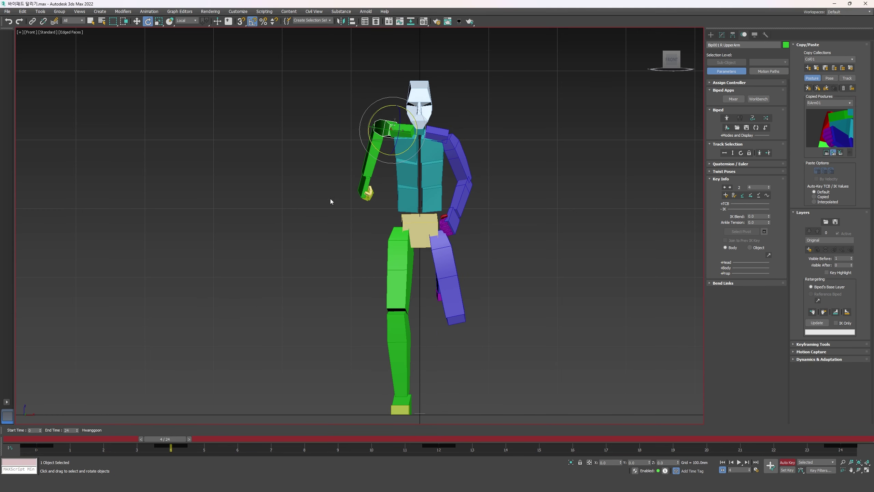
click(364, 188)
key(l)
key(period)
key(comma)
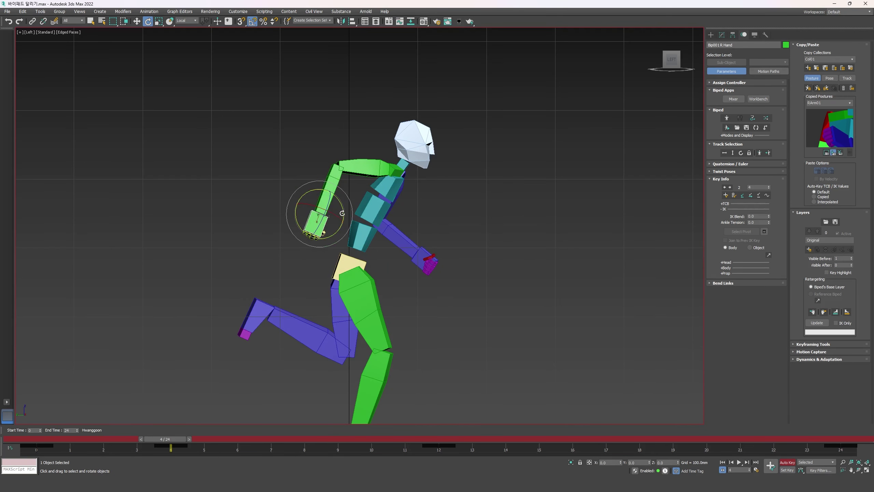
key(w)
drag(330, 208, 323, 212)
key(comma)
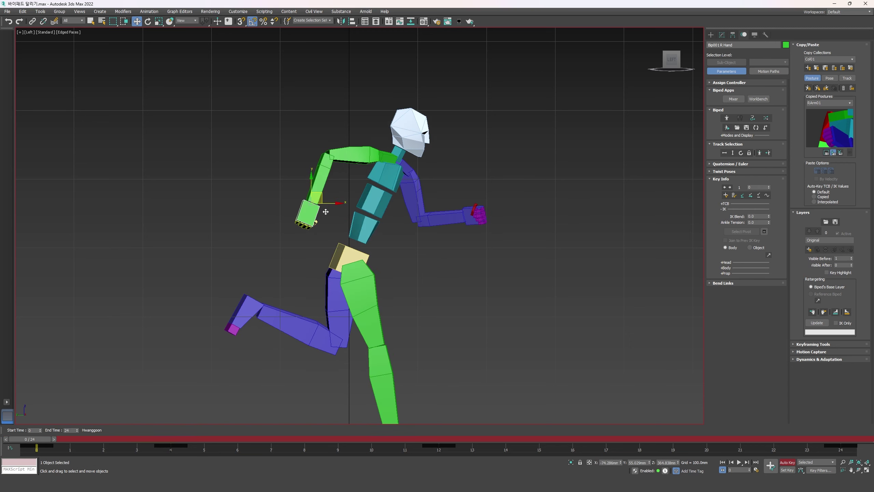
key(period)
- Move the left hand forward and up at frame 4 in the left view so the elbow bends
scroll(341, 217, down, 2)
middle_drag(340, 217, 338, 200)
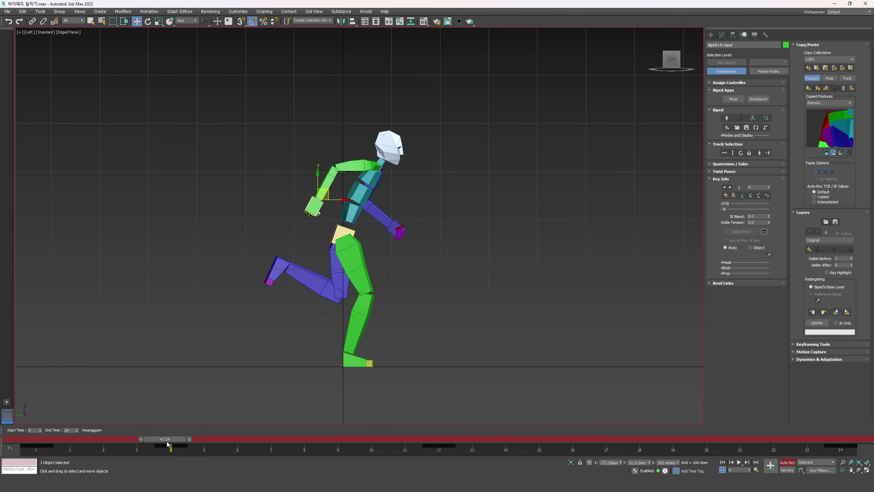
click(399, 231)
key(Home)
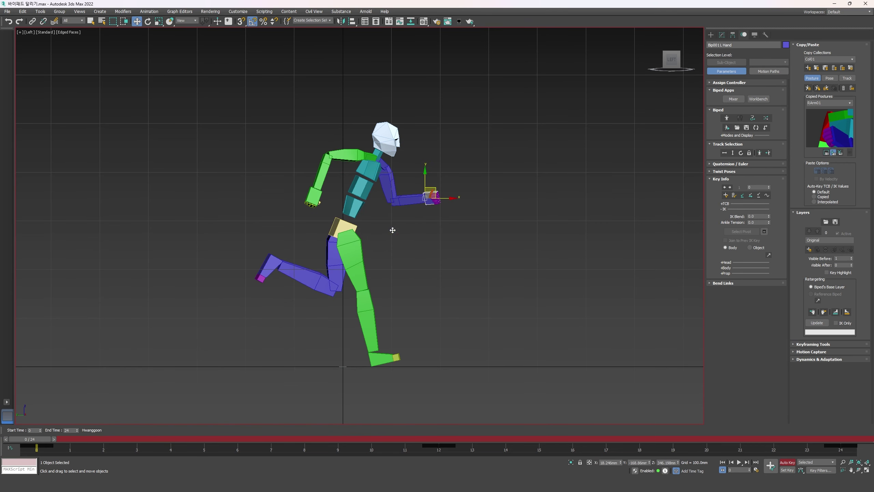
click(170, 436)
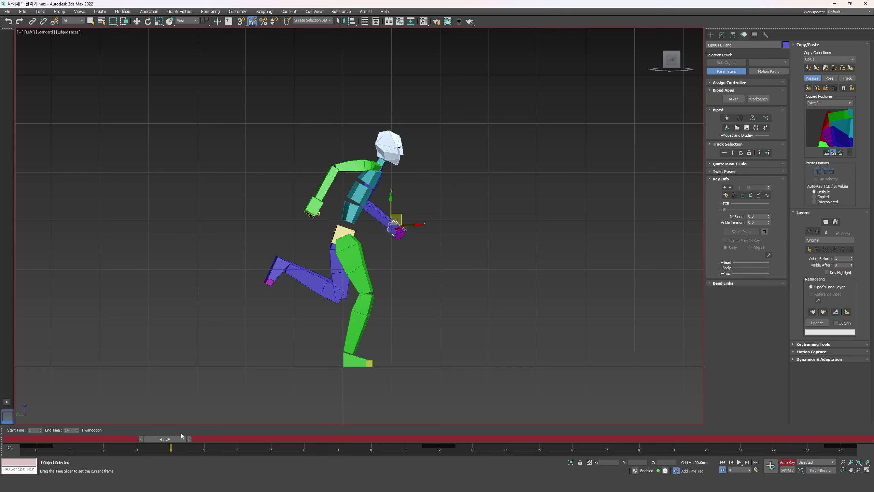
drag(403, 226, 420, 203)
- Move the left hand inward and slightly up in front of the torso at frame 4 in the front view
key(f)
key(comma)
key(period)
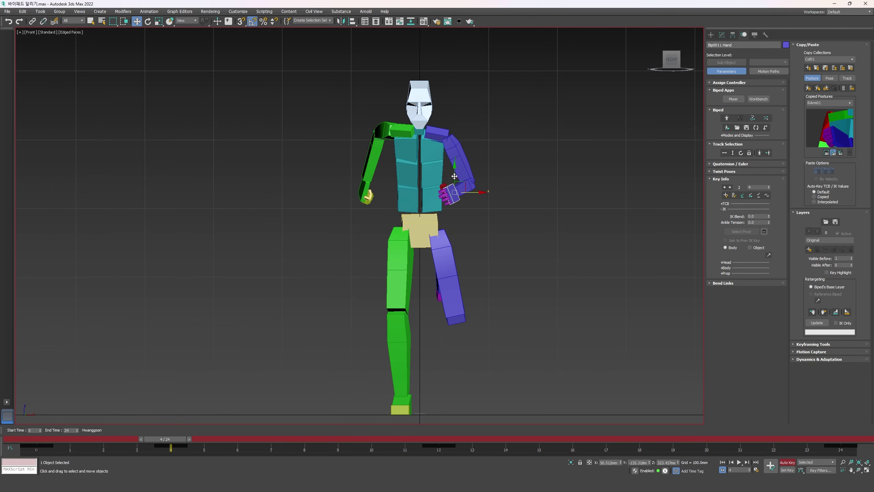
drag(464, 182, 452, 172)
key(comma)
key(period)
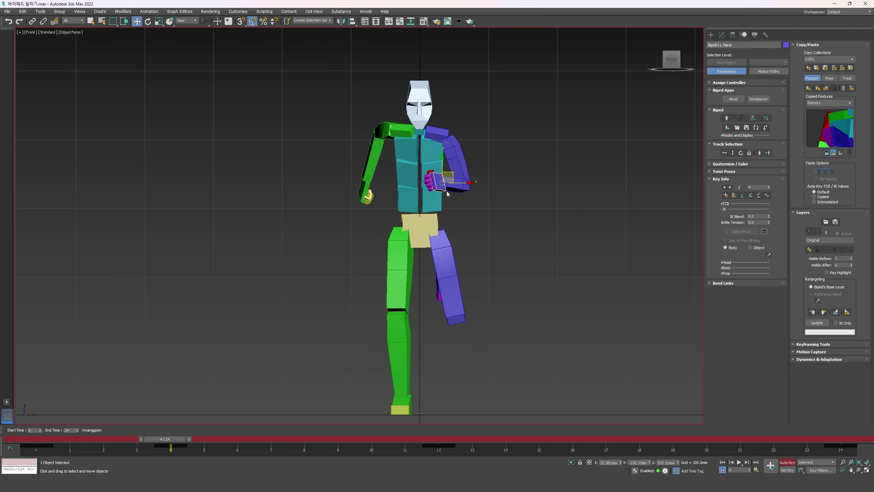
key(comma)
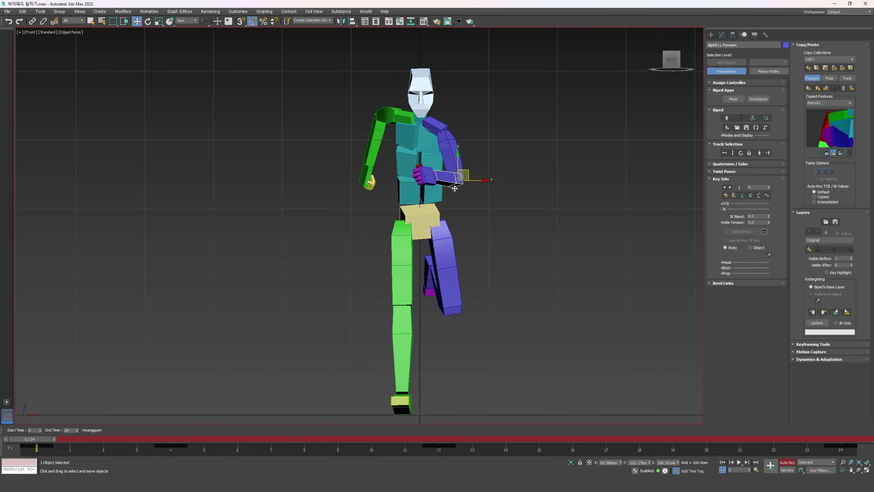
key(period)
- Rotate the left forearm at frame 4 to push the elbow slightly outward, checking the arm swing against frame 0
click(464, 183)
key(e)
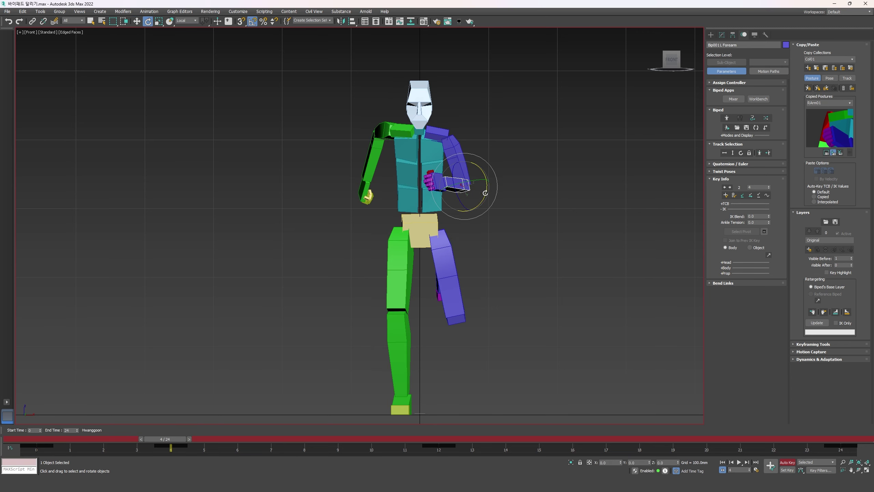
drag(485, 193, 485, 187)
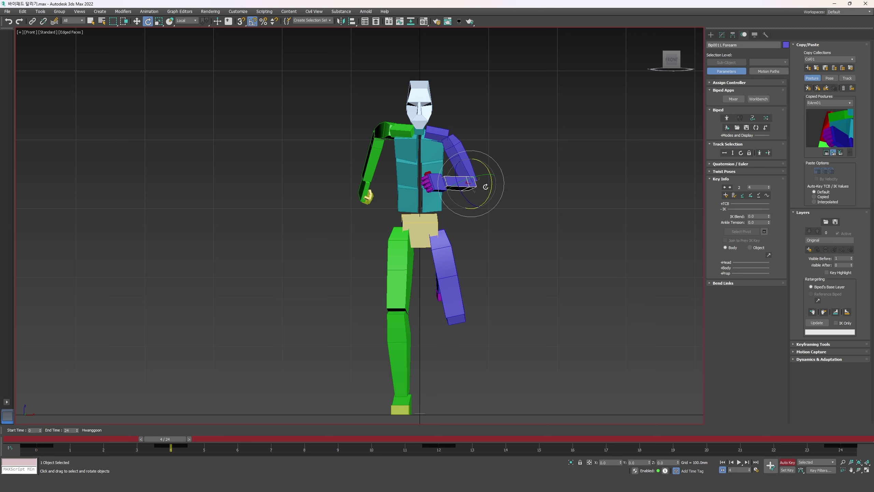
key(Home)
drag(39, 442, 193, 421)
key(l)
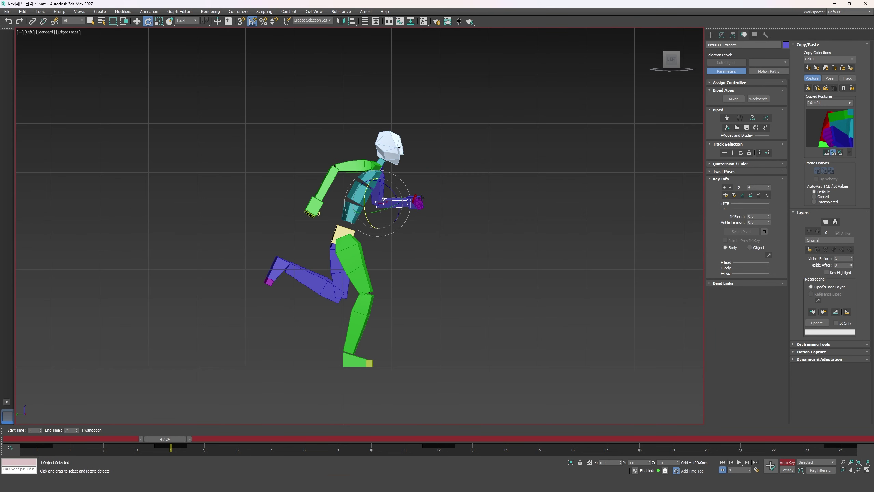
key(comma)
key(period)
- Select the head, copy the Biped's whole pose at frame 4 and paste it back there to key every part
click(390, 154)
key(comma)
scroll(402, 162, up, 2)
key(period)
key(comma)
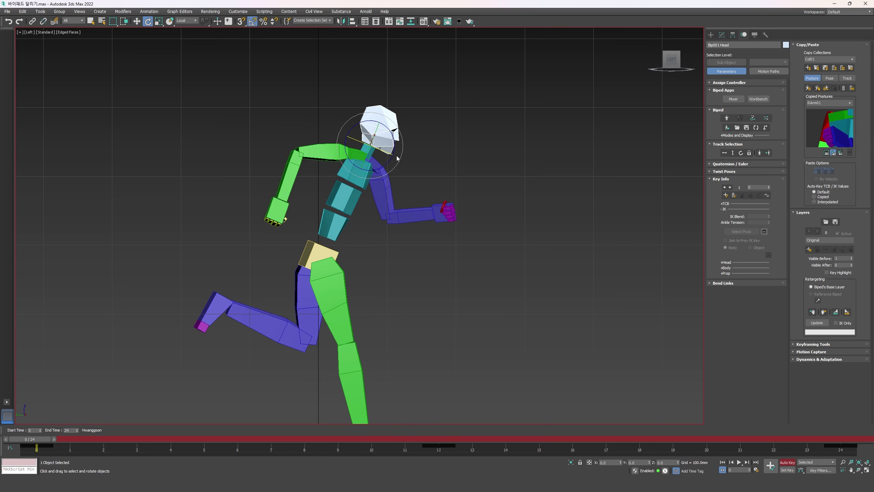
key(period)
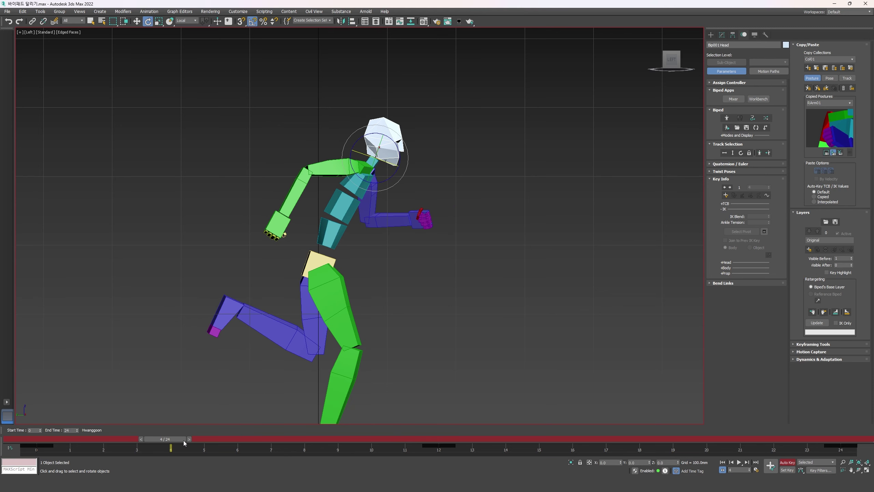
click(829, 77)
click(818, 89)
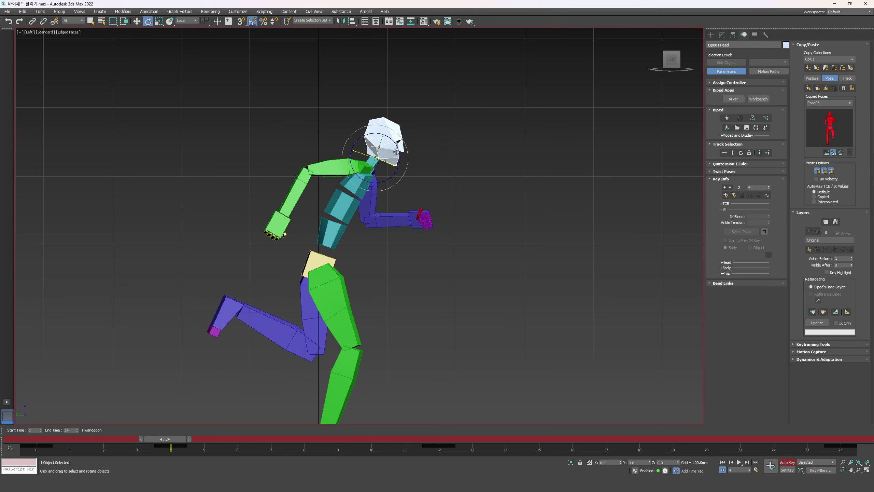
- Tilt the head slightly upward at frame 4, comparing its angle with the frame 0 pose
key(comma)
key(comma)
key(comma)
key(comma)
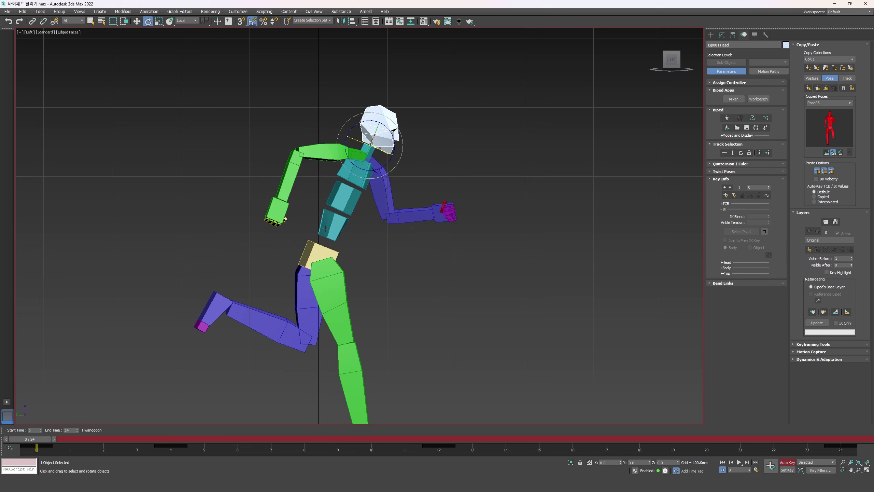
key(period)
key(period)
key(period)
key(period)
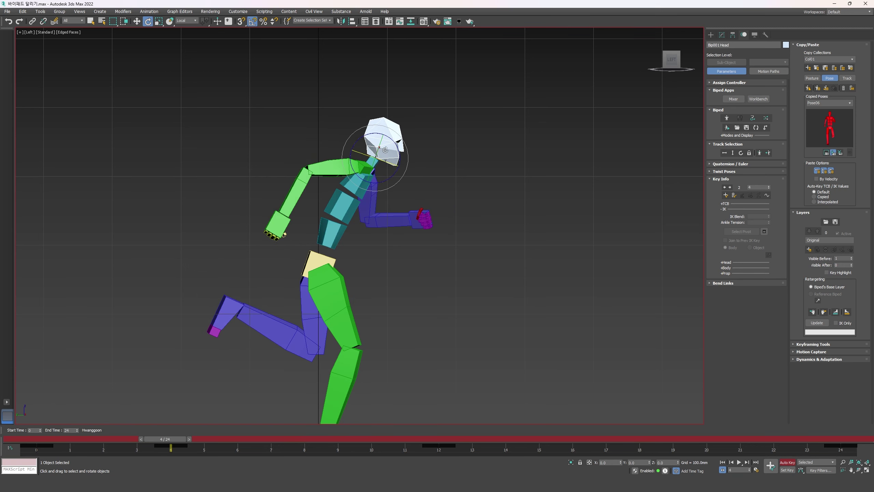
drag(399, 158, 398, 155)
key(comma)
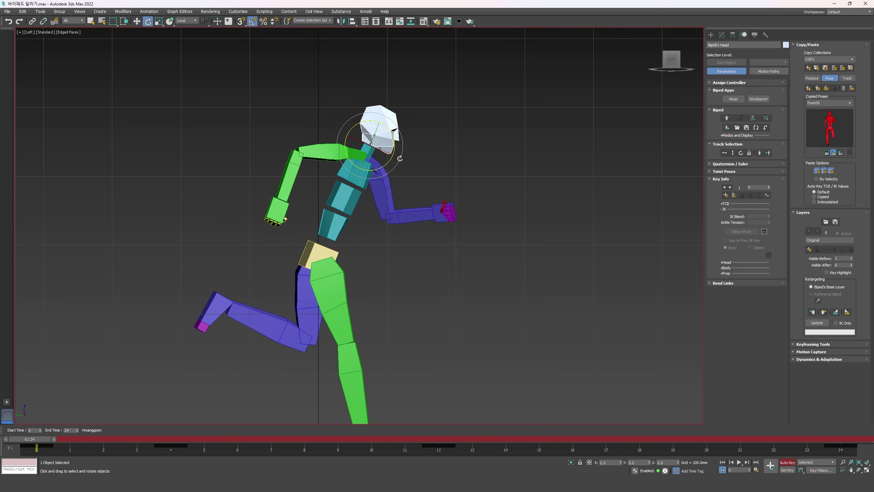
key(period)
key(comma)
- Step through the frames around the frame 4 pose to examine how the body moves between key poses
scroll(388, 213, down, 2)
key(period)
key(period)
key(period)
key(period)
key(period)
key(period)
key(period)
key(period)
key(period)
key(period)
key(period)
key(period)
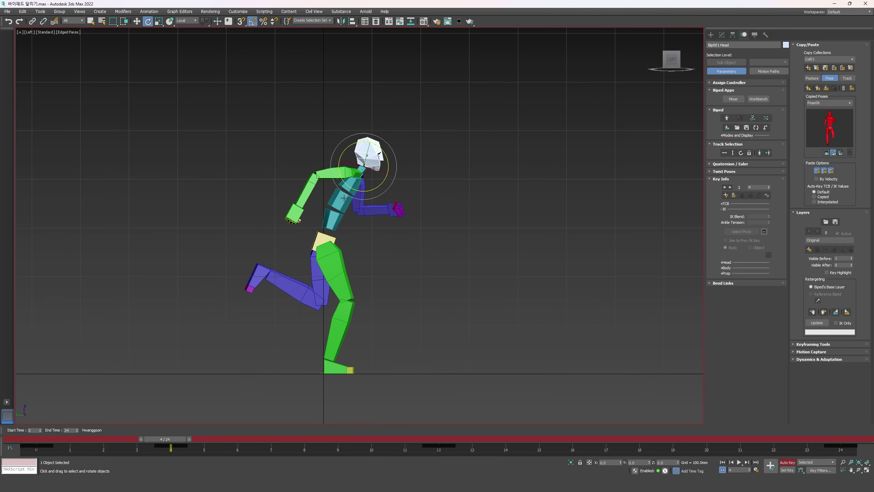
key(comma)
key(comma)
key(comma)
key(comma)
key(comma)
key(comma)
key(comma)
key(comma)
- Select all of the Biped's parts and shift their key from frame 4 to frame 3
drag(476, 399, 476, 400)
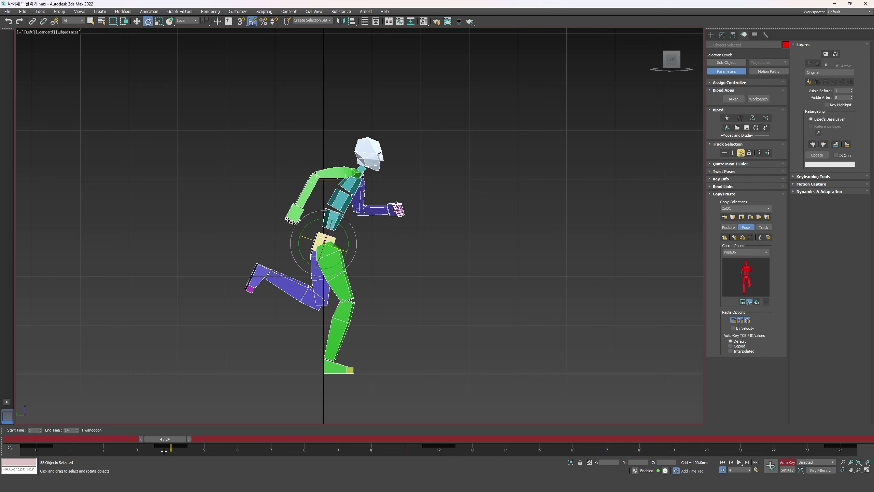
drag(165, 450, 149, 448)
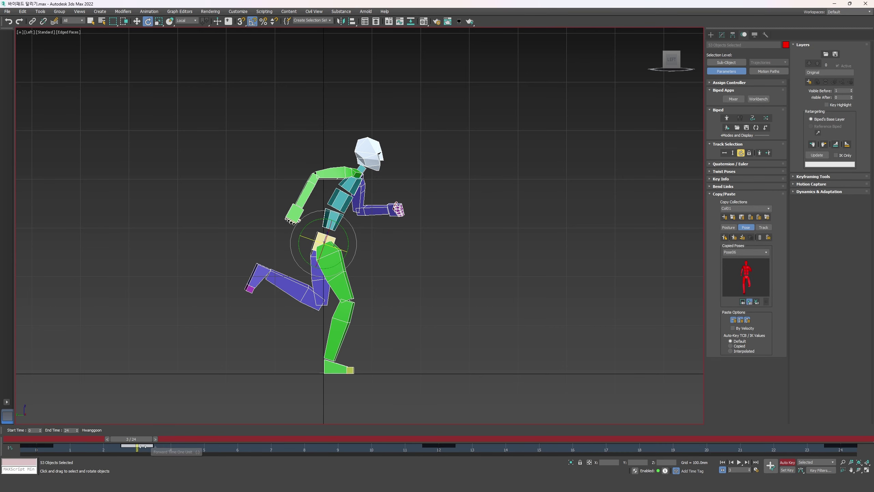
key(ctrl+z)
key(ctrl+y)
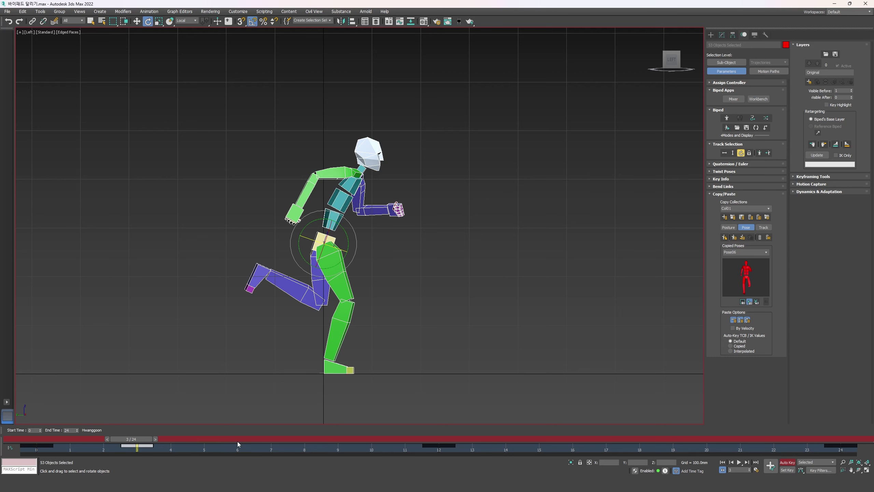
- Key the whole Biped at frame 9 by copying its in-between pose and pasting it back
drag(237, 441, 345, 447)
key(e)
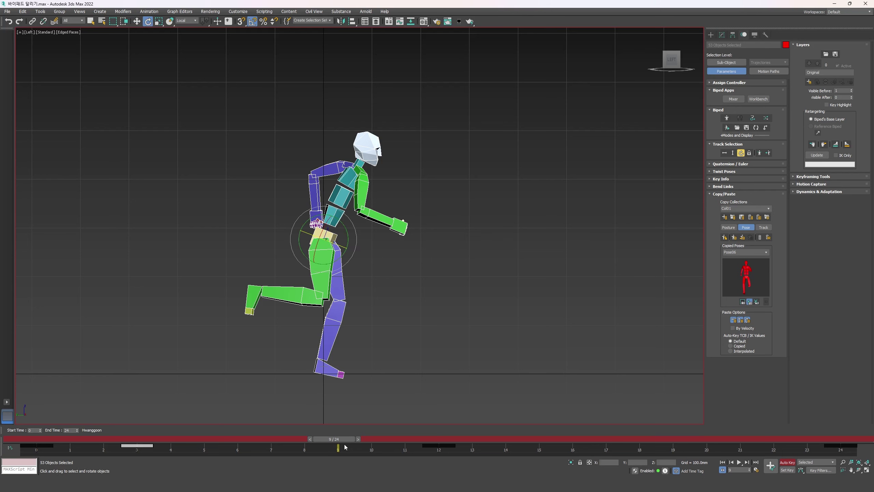
click(734, 238)
- Check the leg motion from frame 0 to 9, and copy the right foot's key from frame 3 to frame 9
click(319, 364)
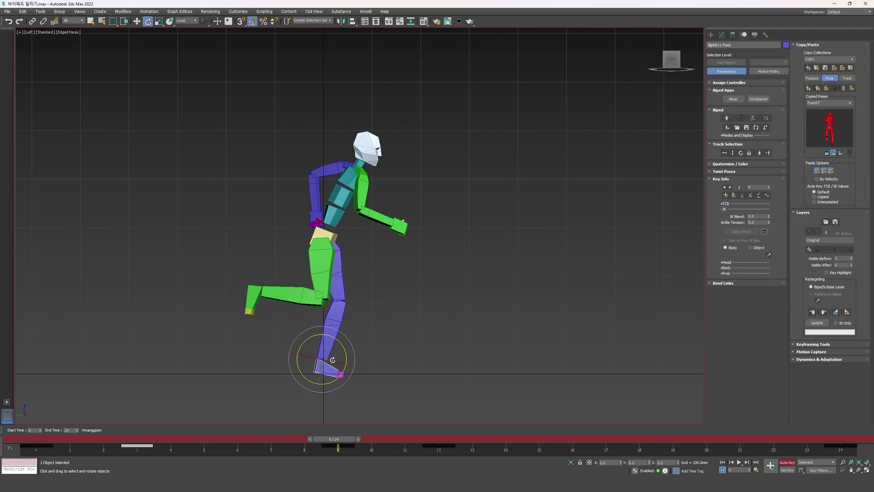
key(Home)
drag(29, 439, 337, 442)
key(e)
click(254, 299)
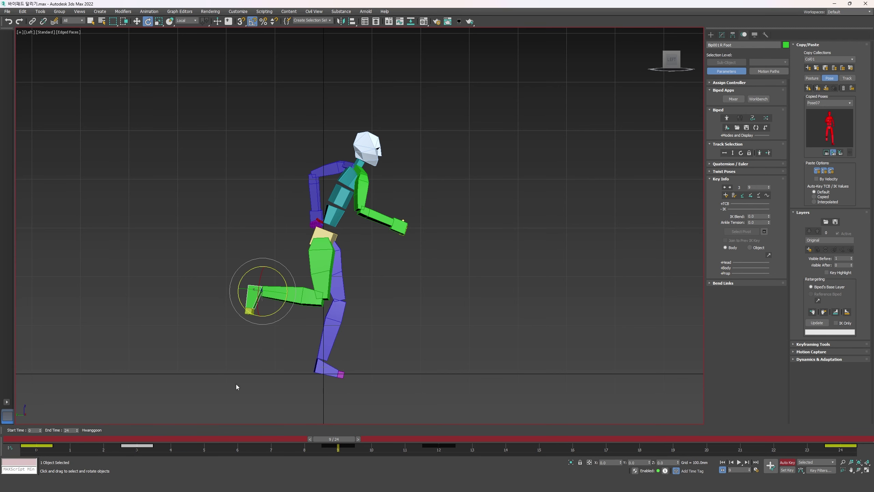
shift+drag(139, 448, 346, 442)
key(w)
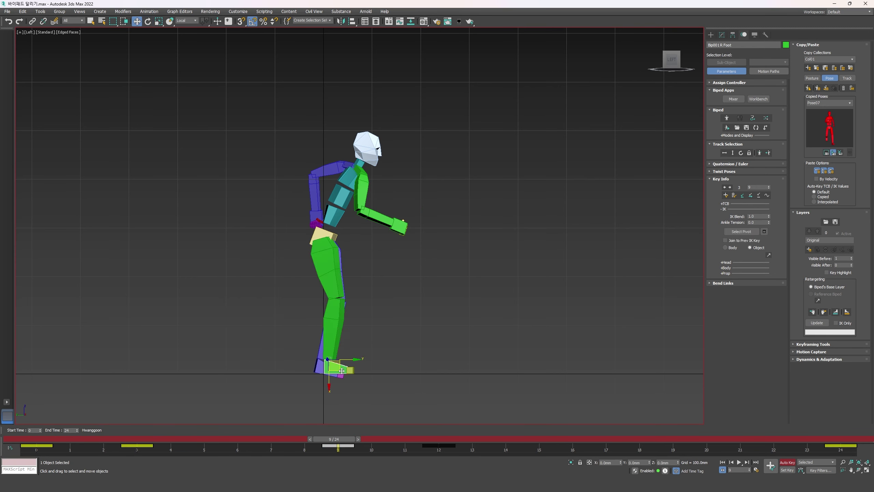
- Move the right foot back behind the body at frame 9 to stretch out the trailing leg
drag(353, 359, 293, 342)
key(e)
key(w)
key(e)
- Swivel the right knee at frame 9 in the front view, checking its direction against the earlier key poses
key(f)
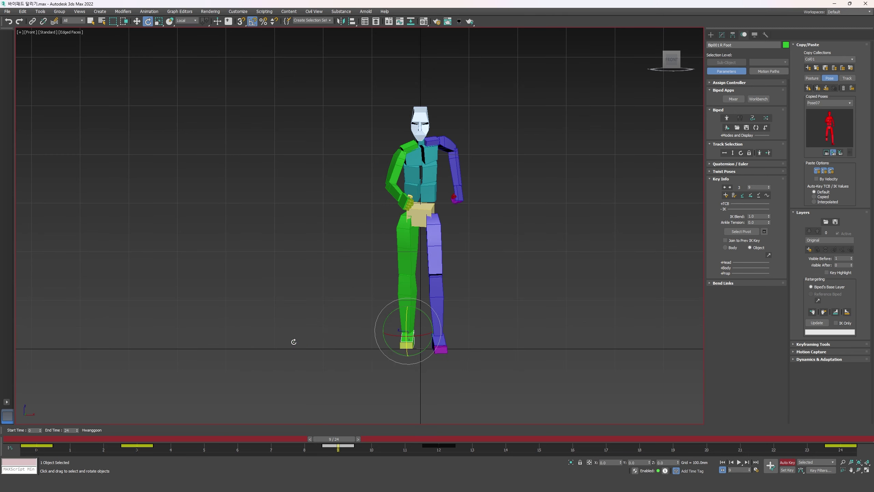
click(407, 311)
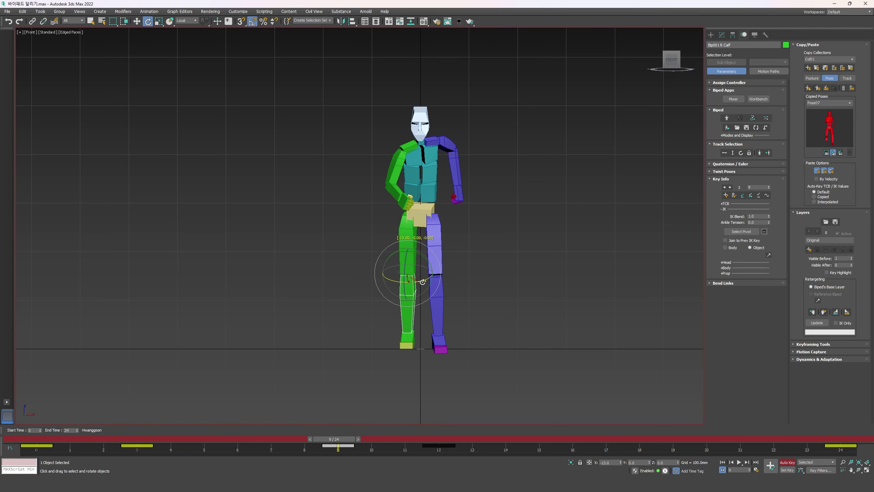
key(comma)
key(comma)
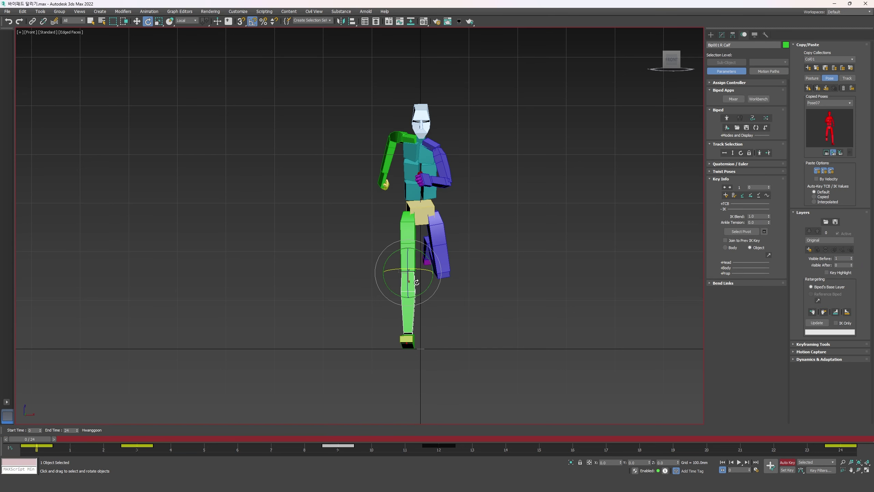
key(period)
drag(417, 281, 419, 282)
key(period)
- Lift the left foot up and forward at frame 9 in the left view so its thigh swings ahead of the body
key(l)
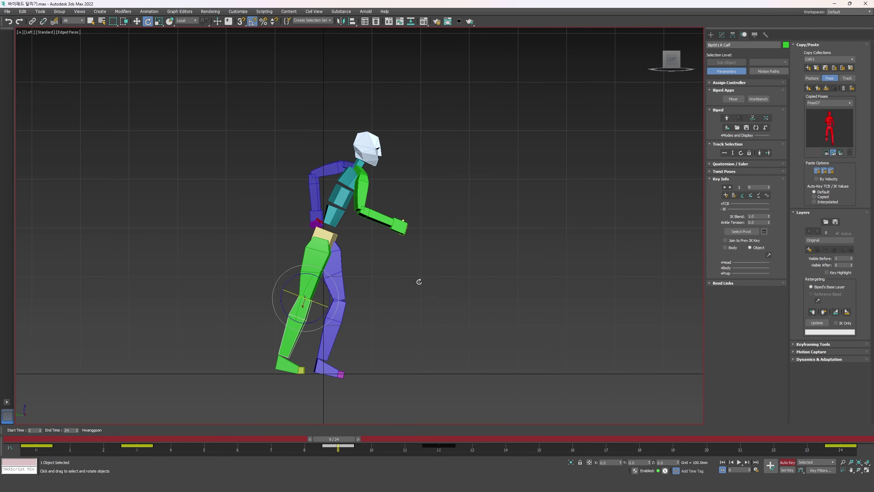
click(321, 372)
key(comma)
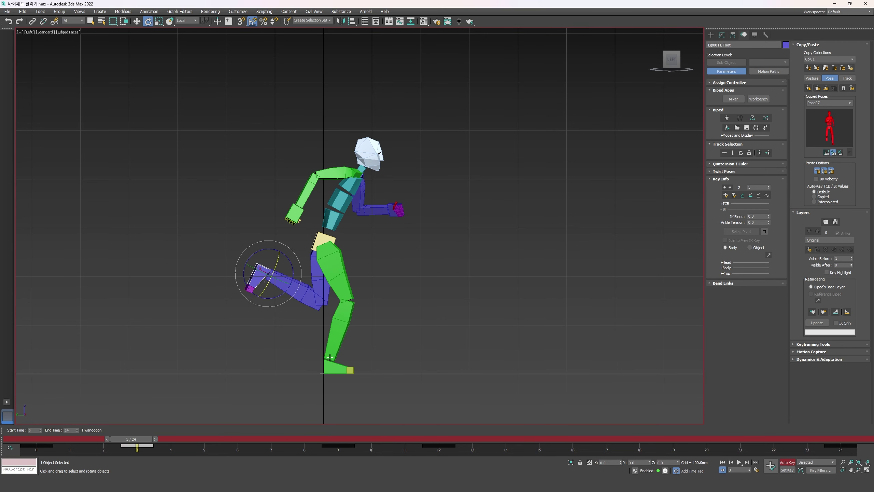
key(period)
key(w)
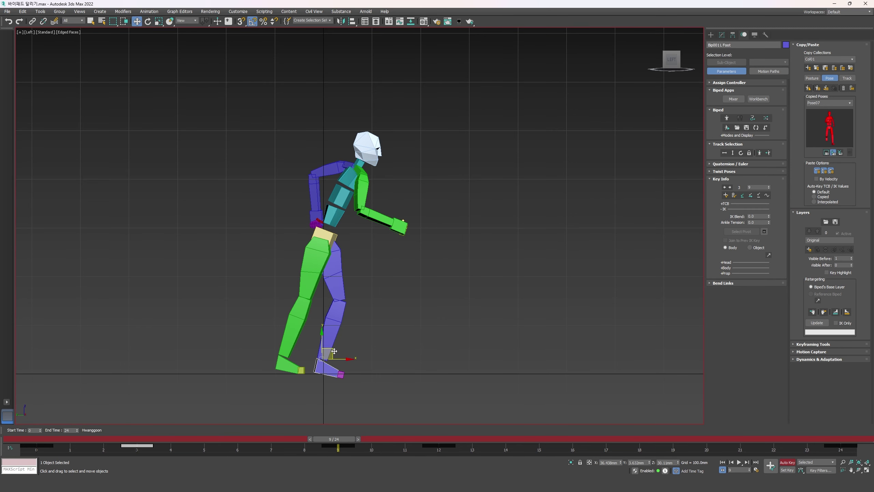
drag(333, 351, 359, 312)
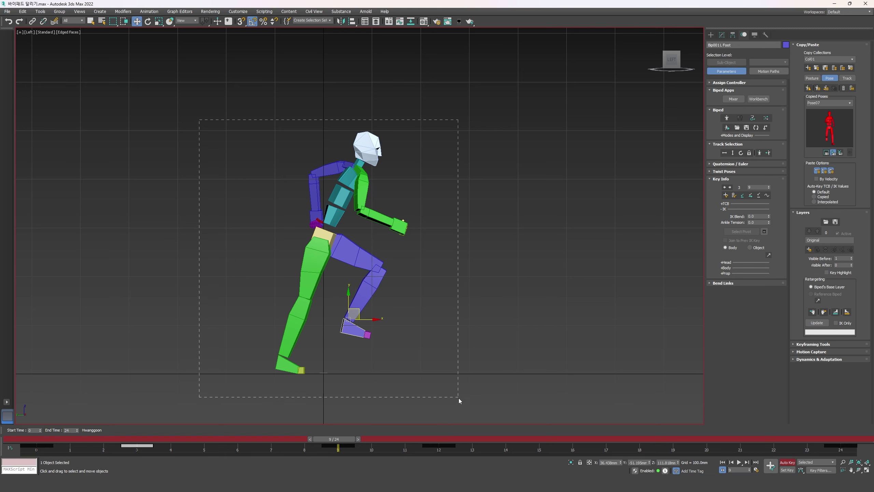
- Select the whole Biped to free its feet at frame 9, and raise the center of mass
drag(461, 405, 462, 405)
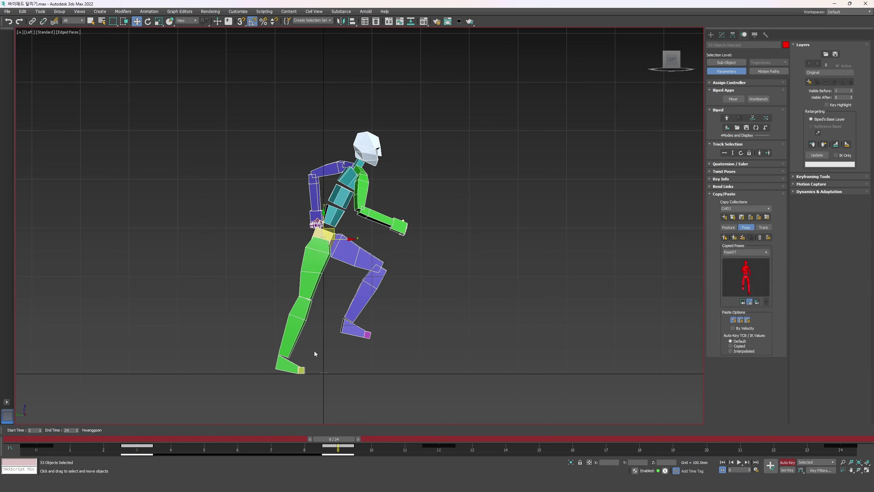
click(323, 237)
drag(320, 251, 320, 234)
- Pull the right foot back and up at frame 9, and rotate it so its toes point downward
click(281, 350)
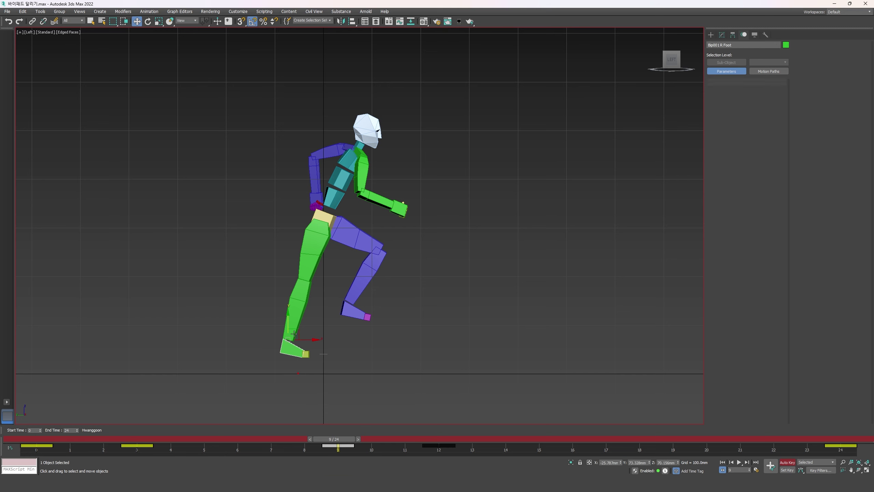
drag(292, 341, 271, 351)
key(e)
key(w)
drag(258, 317, 268, 341)
click(250, 333)
key(e)
key(Page_Up)
key(w)
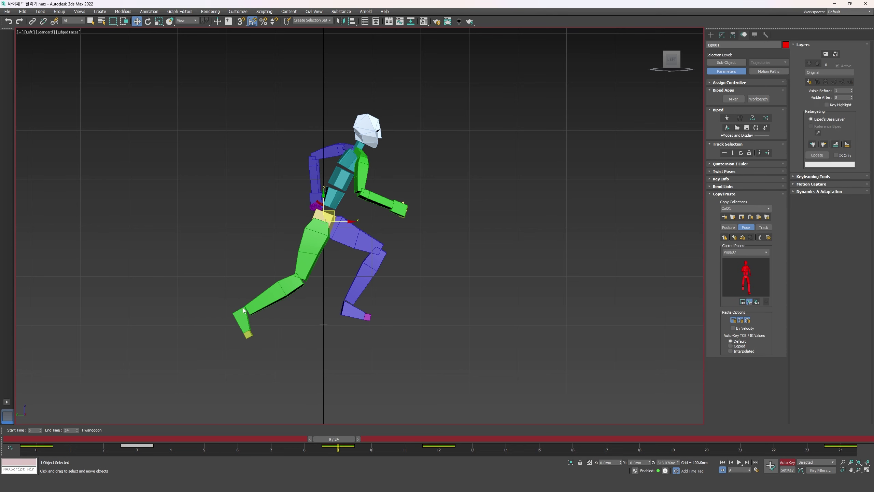
click(244, 310)
drag(262, 304, 253, 307)
- Extend the left foot forward and down at frame 9, and lower the center of mass using frames 0 and 3 as reference
click(354, 309)
drag(359, 298, 377, 333)
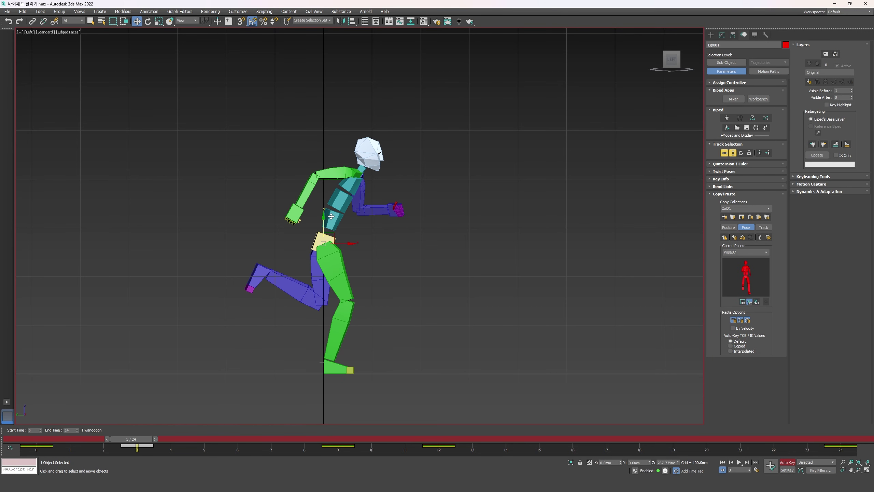
key(period)
key(comma)
key(comma)
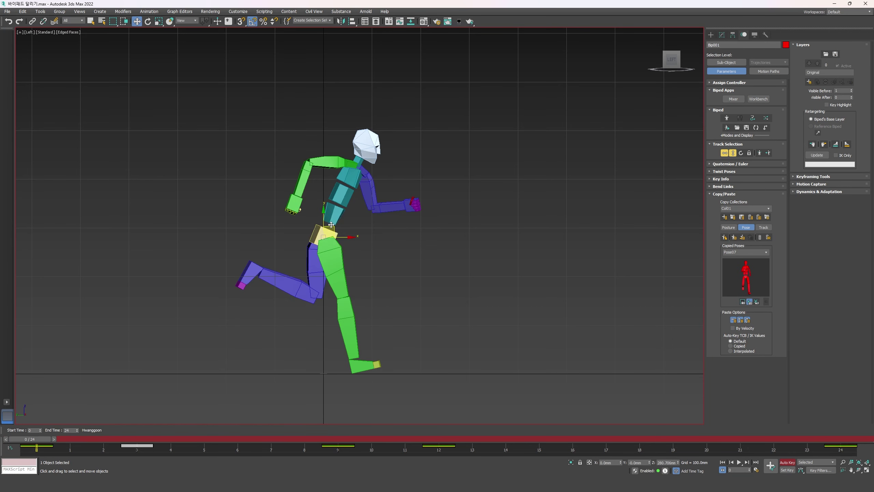
key(period)
key(period)
key(comma)
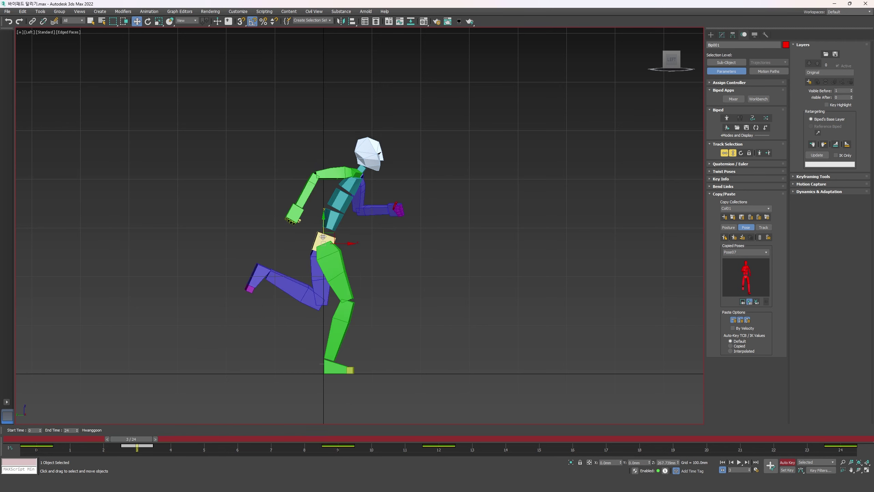
key(period)
- Lift the trailing right foot higher at frame 9 and tilt its toes straight down
click(246, 319)
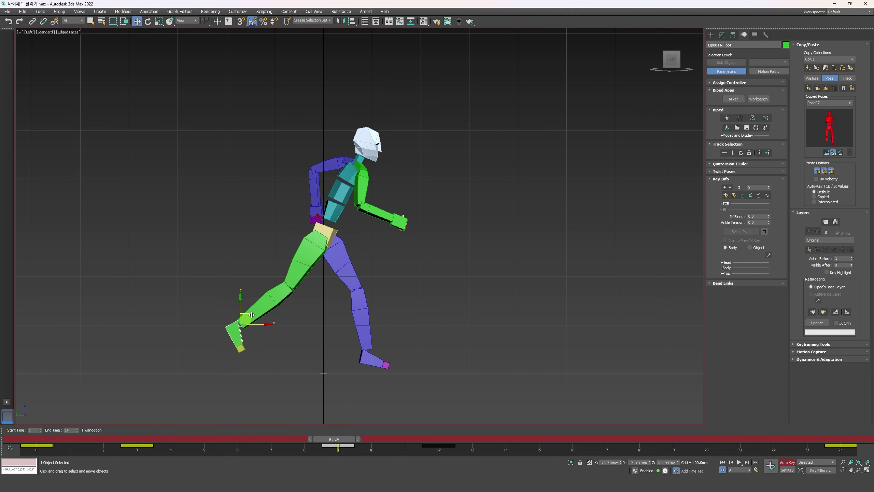
mouse_move(256, 313)
mouse_down()
mouse_move(246, 289)
mouse_move(254, 325)
mouse_up()
key(e)
key(w)
drag(244, 293, 243, 304)
- Step between frames 3 and 9 and scrub the frames between them to examine the right leg's backward swing
key(comma)
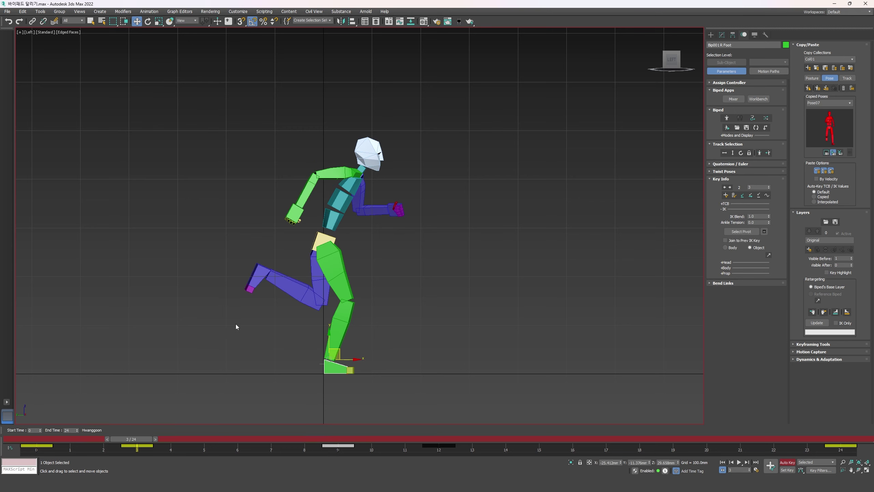
key(period)
key(comma)
key(period)
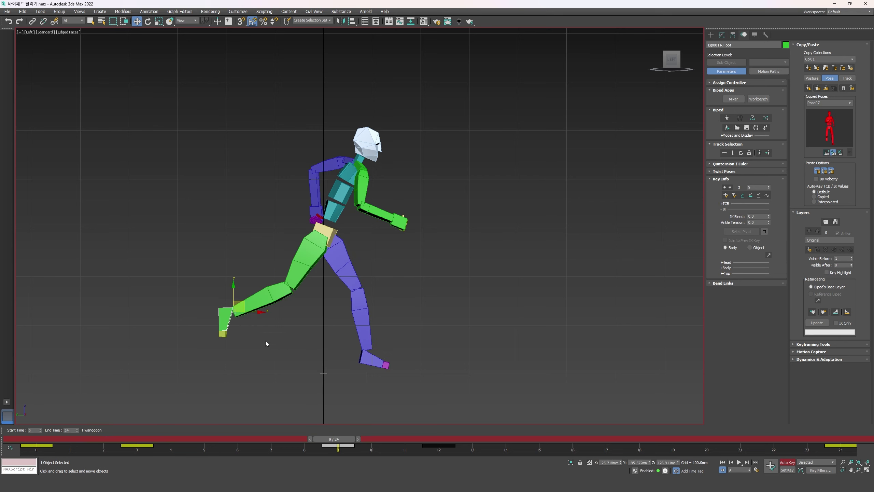
key(comma)
drag(148, 439, 361, 427)
key(comma)
key(period)
- Reposition the left foot at frame 9 and rotate its toes up, checking it against the frame 12 contact pose
click(369, 357)
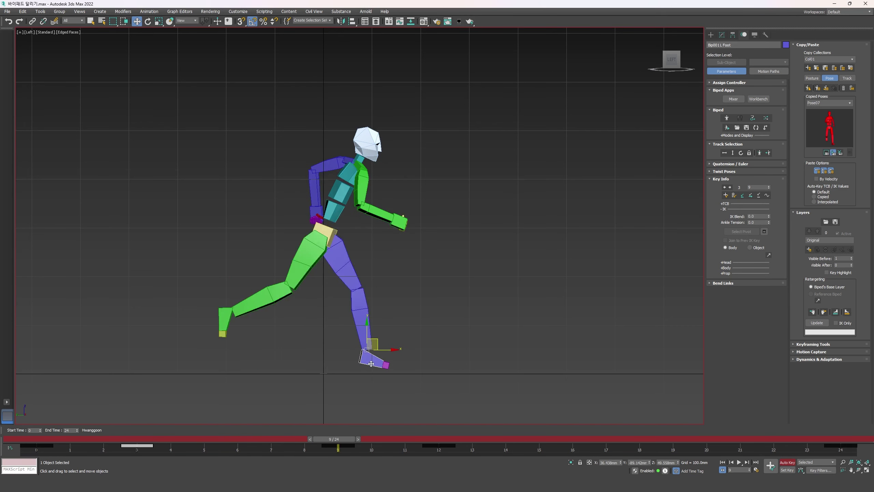
key(period)
drag(376, 345, 390, 345)
key(e)
key(period)
key(comma)
key(period)
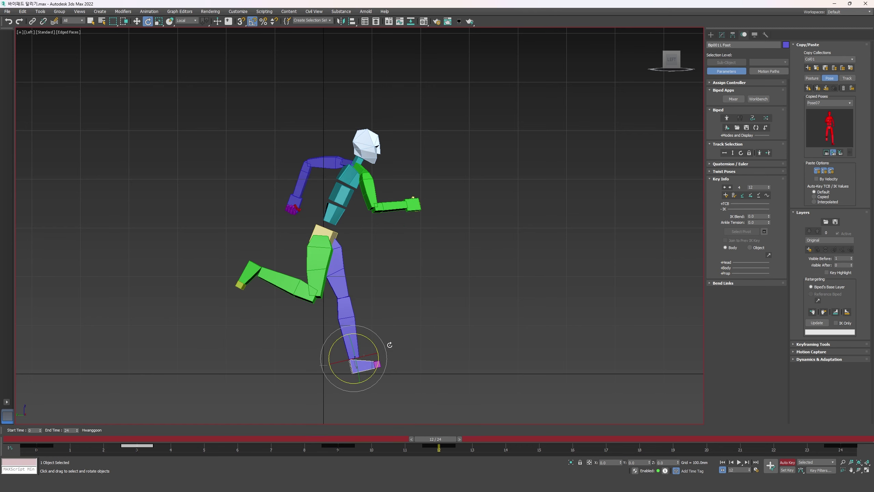
key(comma)
key(period)
key(comma)
- Rotate the upper spine backward at frame 9 to straighten the torso, comparing it with frame 3
click(338, 196)
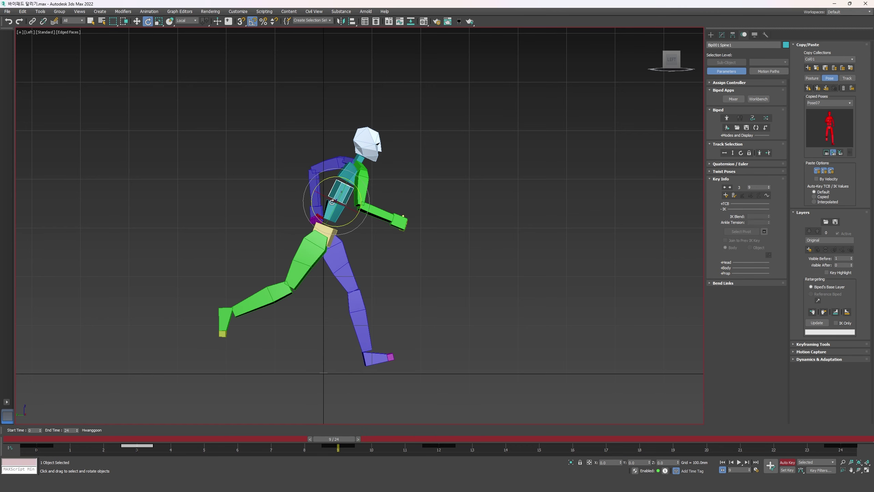
key(e)
key(e)
key(e)
drag(361, 208, 363, 195)
key(Page_Down)
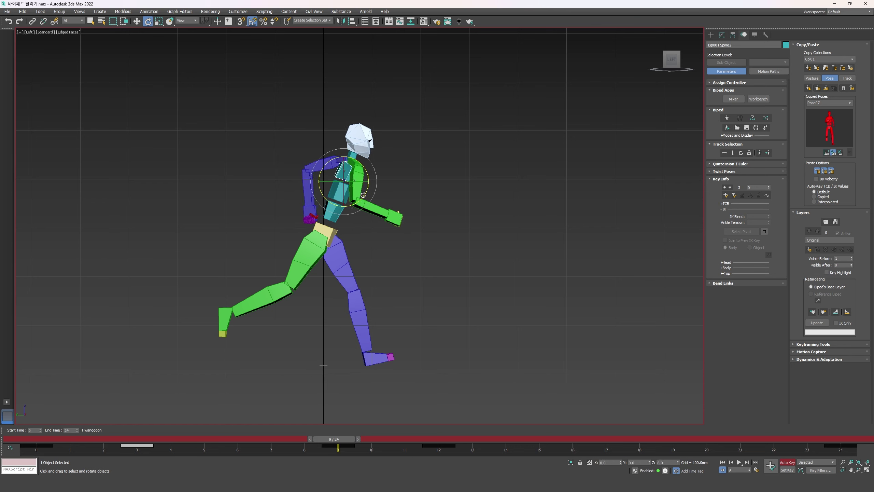
key(comma)
key(period)
key(comma)
key(period)
- Rotate the center of mass slightly at frame 9 so the whole body leans further forward
click(341, 233)
key(comma)
key(period)
drag(346, 226, 347, 224)
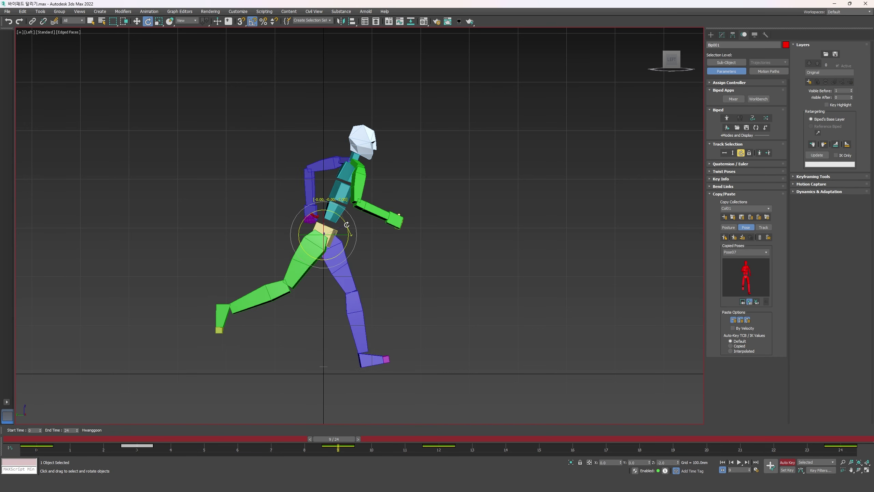
key(comma)
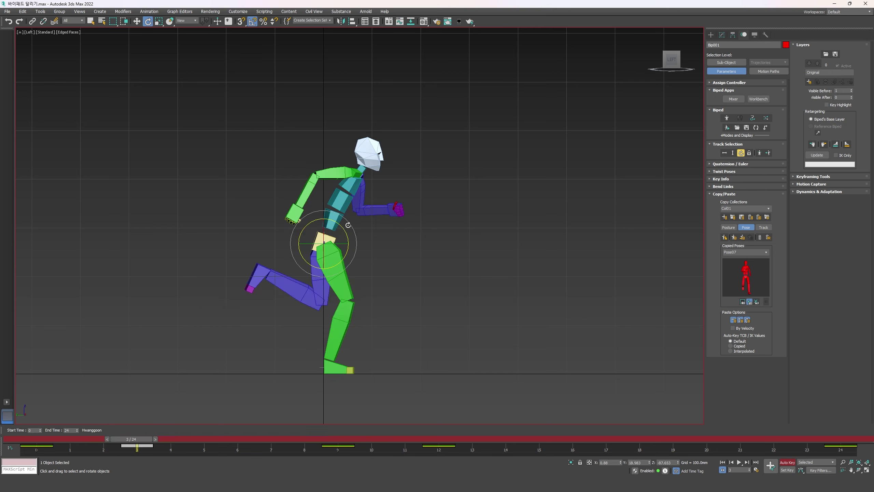
- Flip between frames 0, 3 and 9 to examine how the head and torso lean changes
key(period)
key(comma)
key(comma)
key(period)
key(period)
key(comma)
key(comma)
key(period)
key(period)
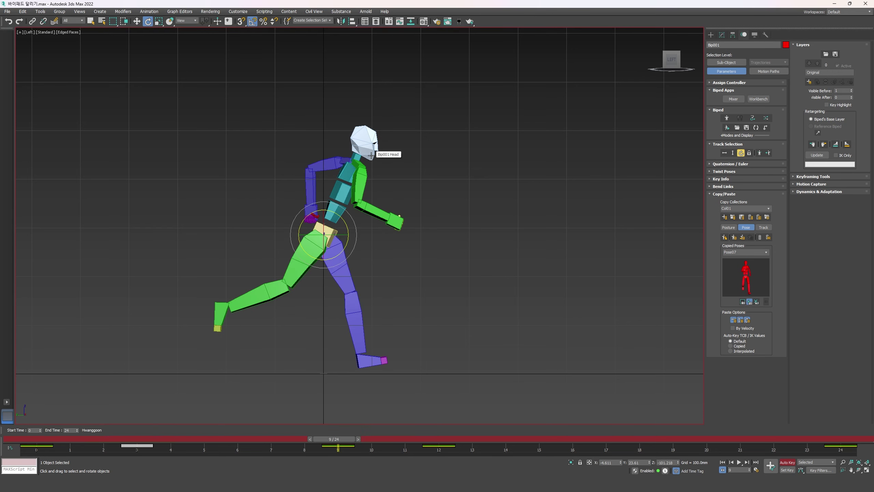
key(comma)
key(period)
key(comma)
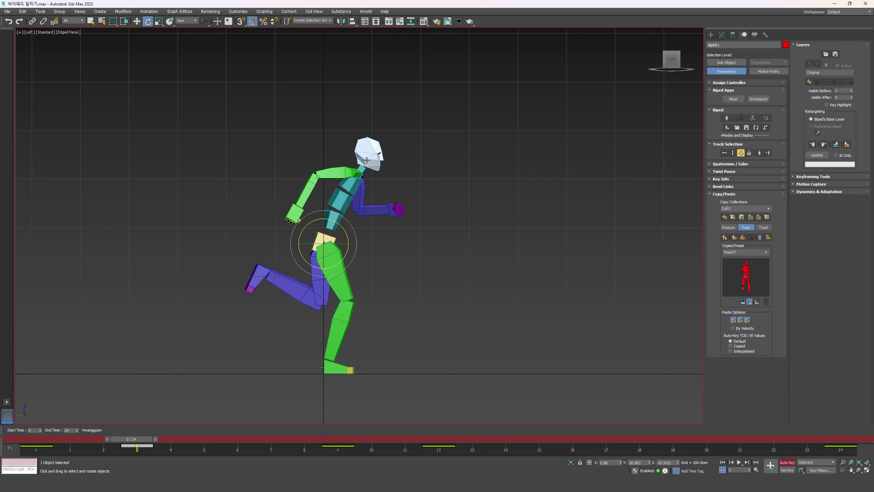
key(period)
- Rotate the middle and upper spine forward at frame 9 to bring the head and chest ahead
click(344, 191)
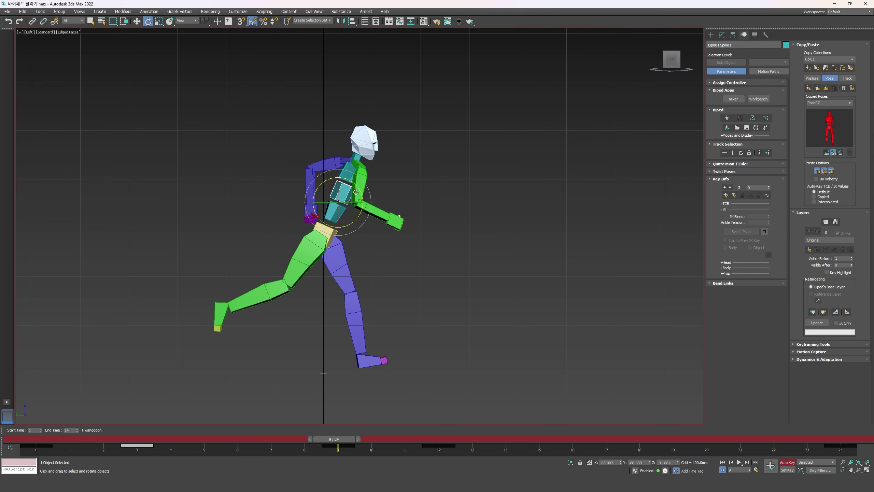
drag(361, 192, 374, 181)
key(Page_Down)
key(comma)
key(period)
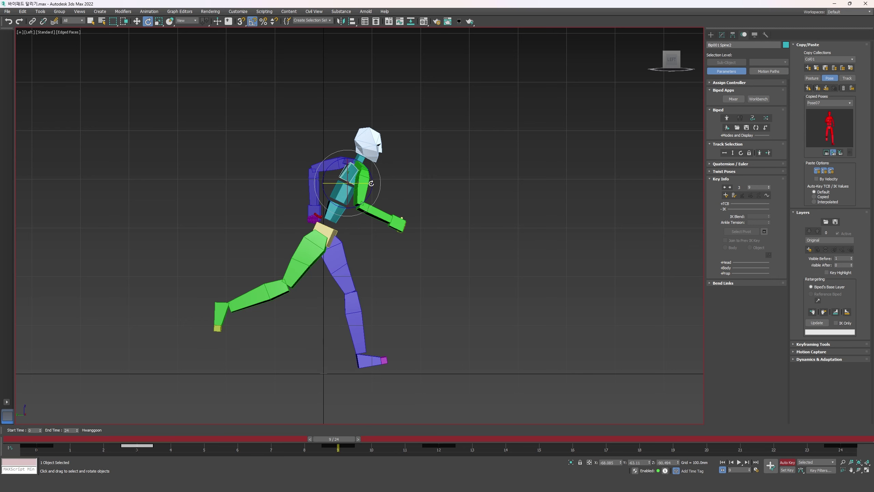
- Select the center of mass and compare frames 0, 3 and 9 to examine the body's tilt and height
key(Page_Up)
key(Page_Up)
key(Page_Up)
key(Page_Up)
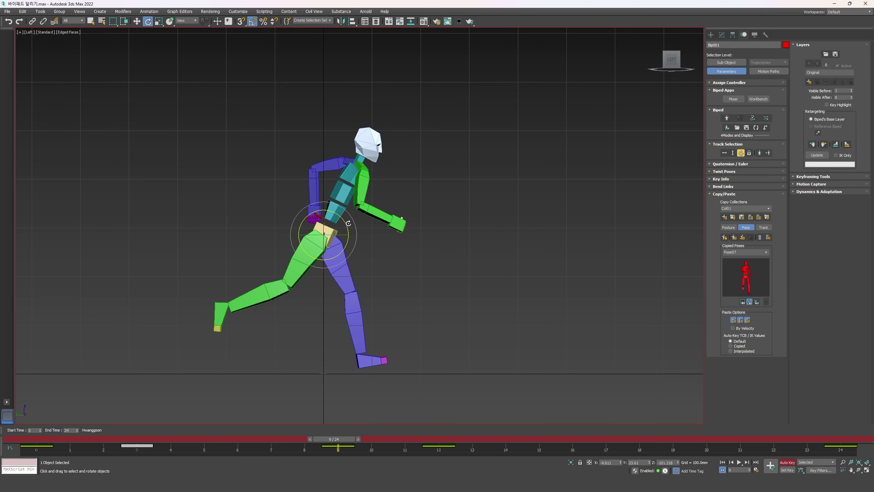
key(comma)
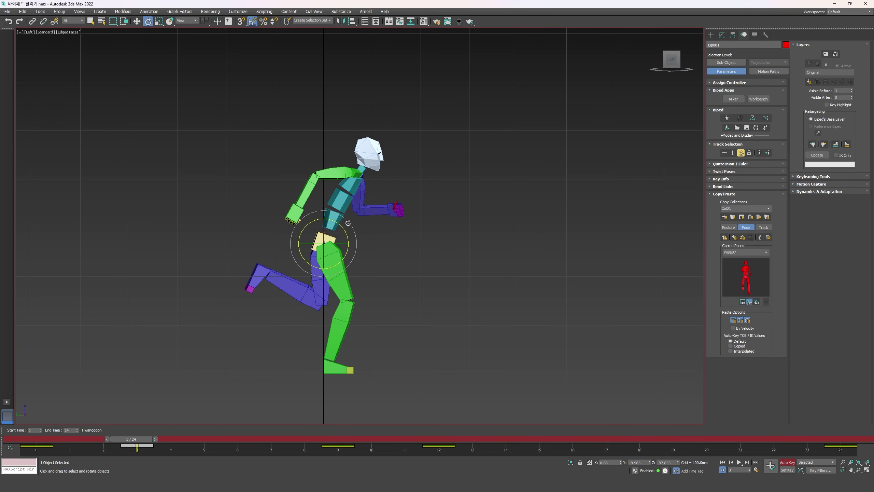
key(period)
key(comma)
key(period)
key(comma)
key(comma)
key(period)
key(comma)
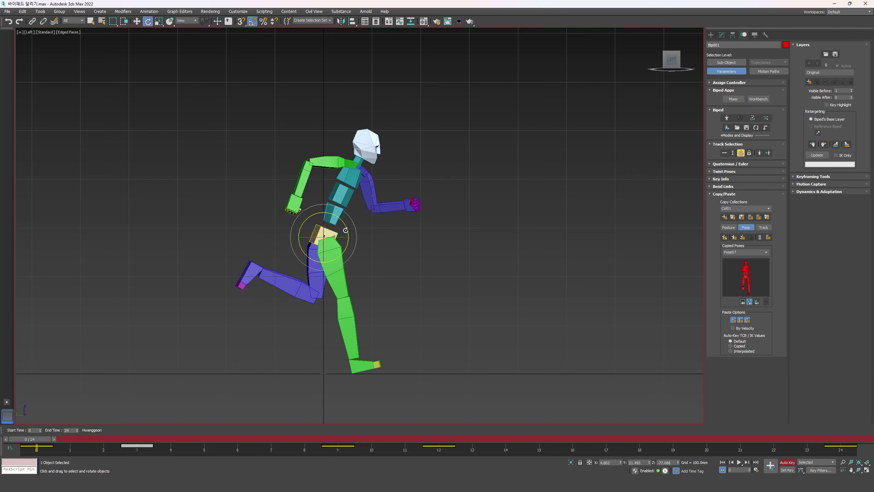
key(period)
key(period)
key(comma)
key(period)
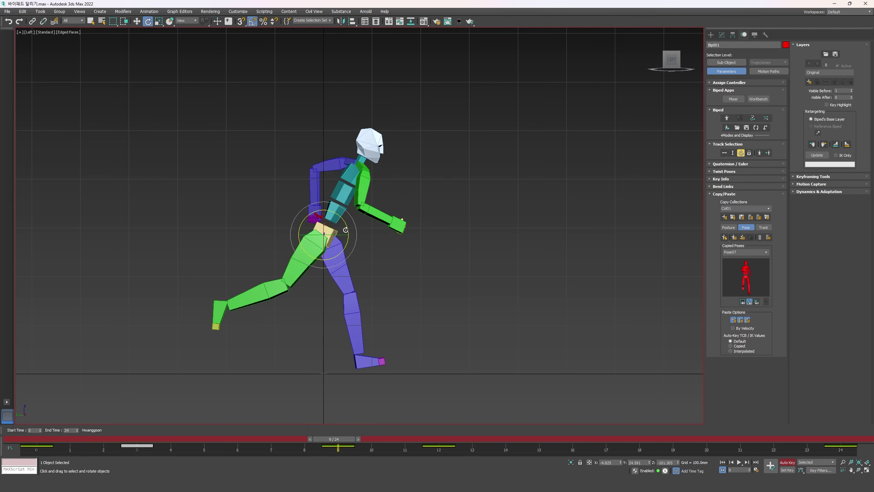
key(comma)
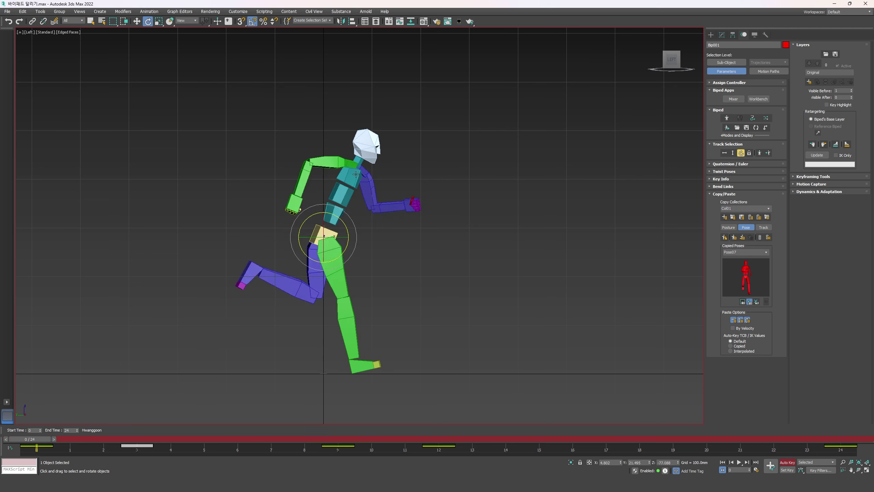
key(period)
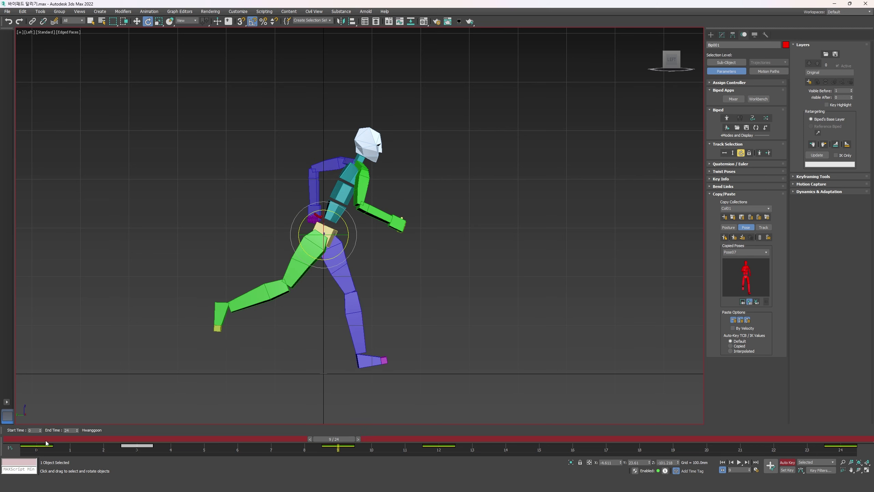
- Key the whole Biped at frame 6 by copying and pasting its pose, and copy the right foot's key there from frame 3
drag(46, 442, 253, 443)
key(e)
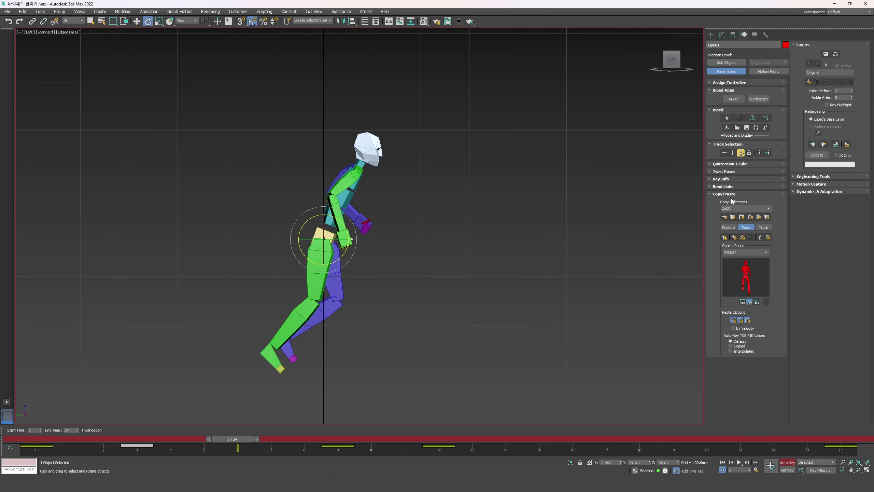
click(725, 237)
click(734, 237)
click(269, 353)
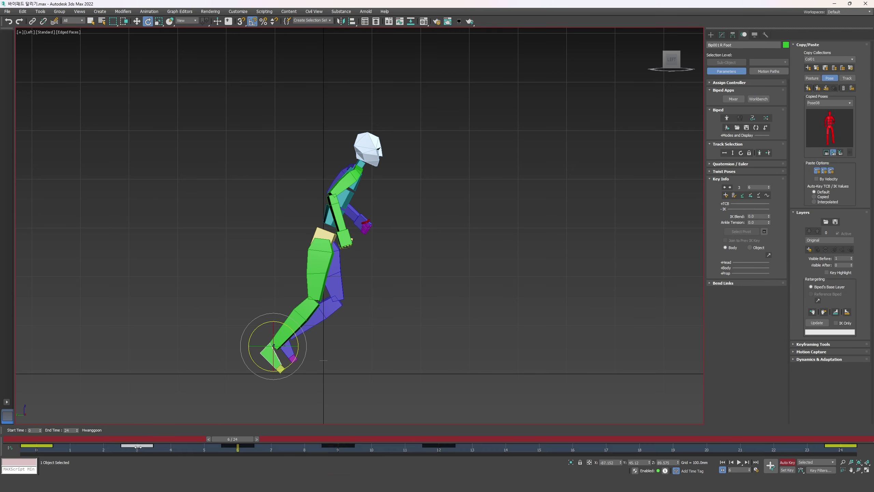
click(227, 448)
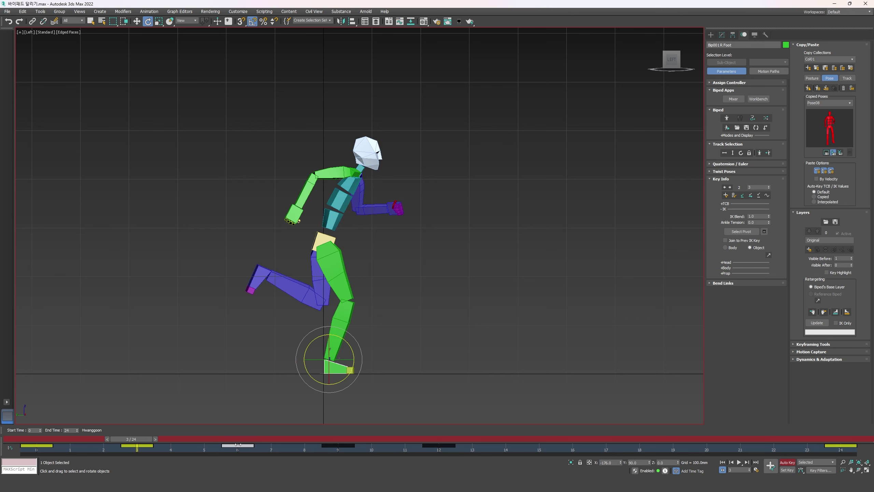
- At frame 6, slide the right foot back behind the body and tilt its heel up off the ground
key(.)
key(w)
drag(353, 362, 318, 362)
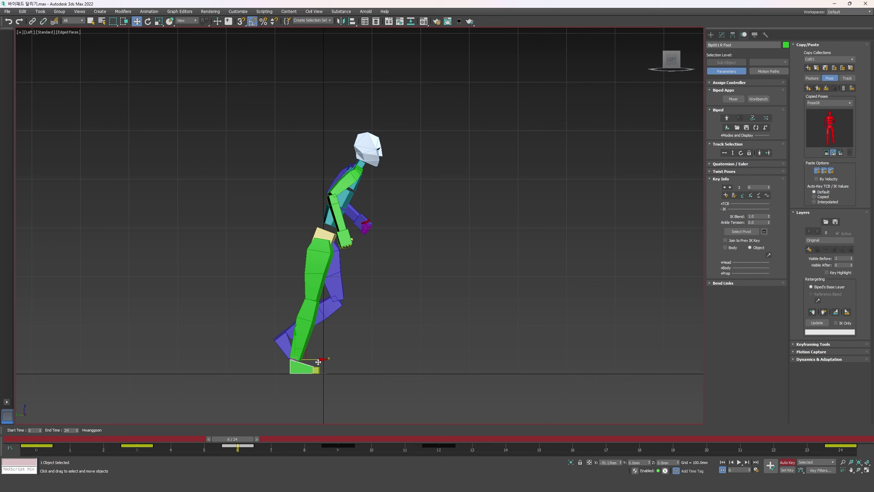
key(e)
mouse_move(318, 350)
mouse_down()
mouse_move(320, 362)
mouse_move(304, 359)
mouse_up()
key(w)
- Move the left foot forward and up at frame 6 so the bent knee swings ahead of the hips
click(277, 350)
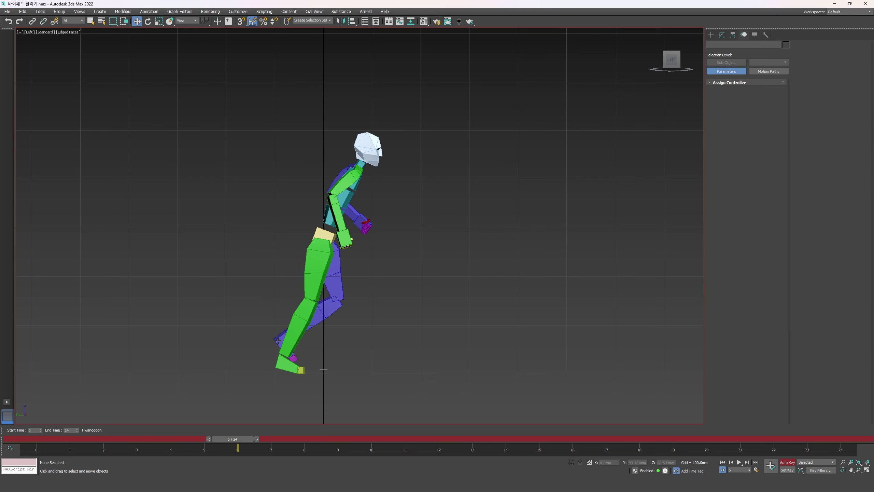
click(289, 336)
drag(297, 329, 355, 306)
- Compare the center of mass at frame 6 with the neighbouring keys and raise it slightly there
key(Page_Up)
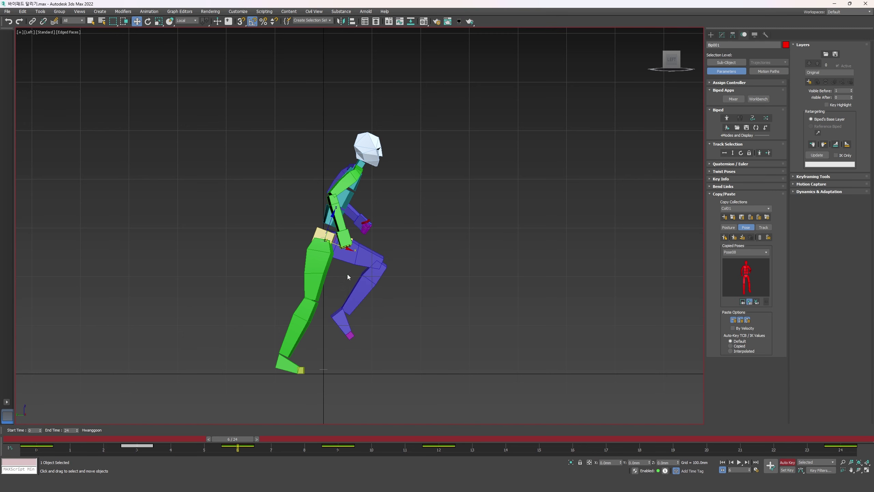
key(comma)
key(period)
key(period)
key(comma)
click(335, 314)
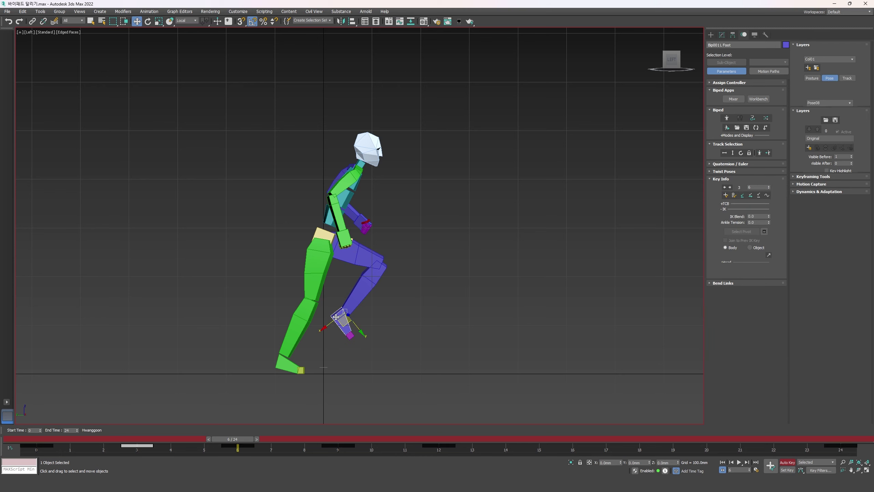
click(324, 238)
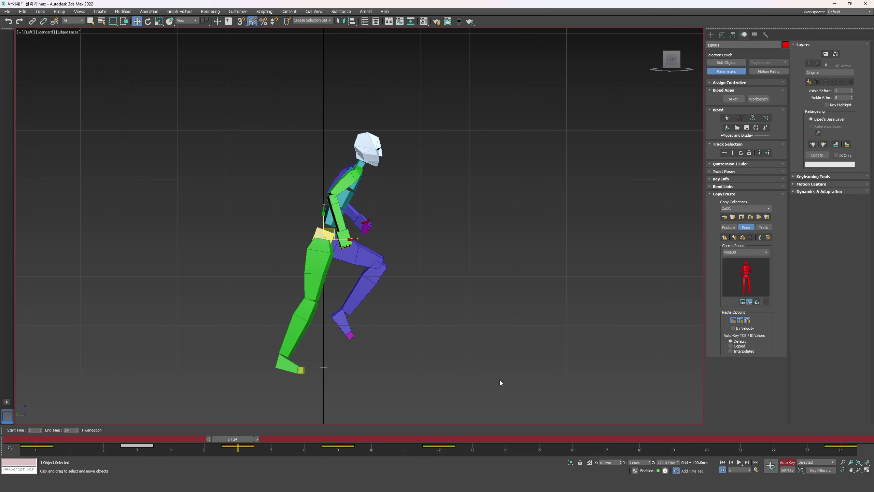
drag(677, 464, 677, 464)
- In the front view, compare the left foot across the keys and move it slightly inward at frame 3
click(341, 320)
key(e)
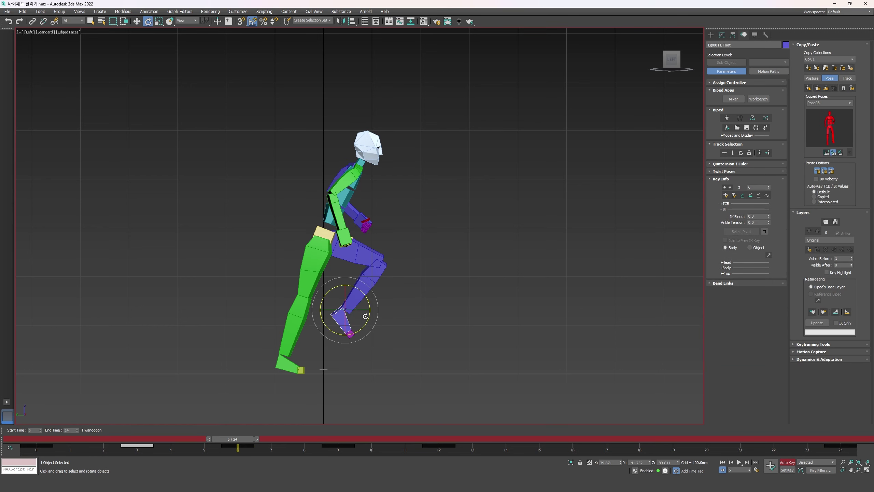
key(f)
key(comma)
key(comma)
key(comma)
key(comma)
key(comma)
key(comma)
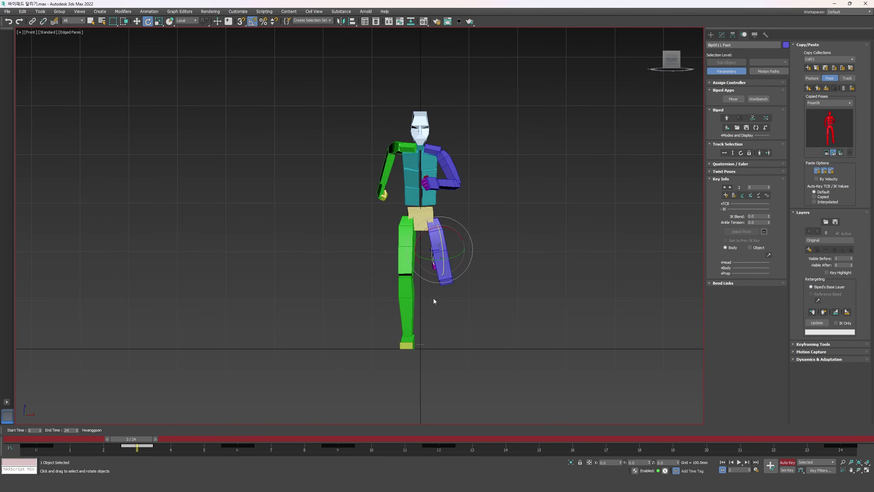
key(period)
key(period)
key(comma)
key(comma)
key(period)
key(w)
drag(454, 247, 448, 249)
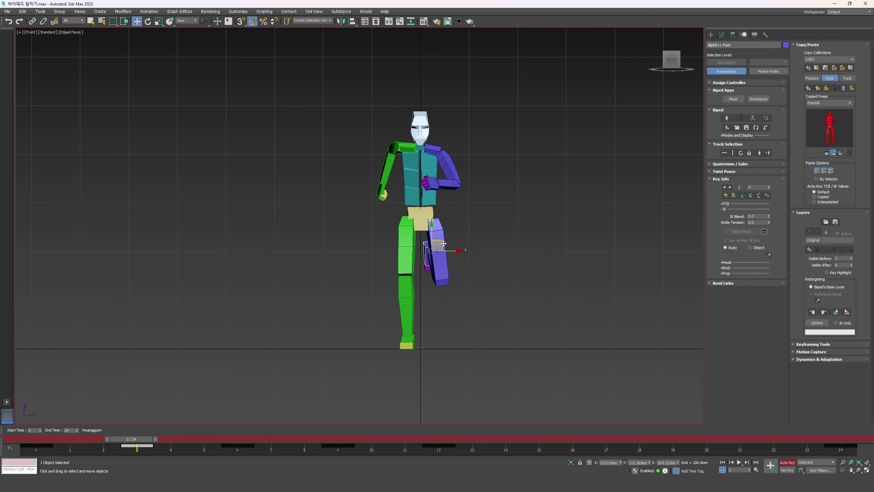
- At frame 6, move the left foot inward and rotate the left calf to turn the knee outward
key(period)
drag(469, 284, 458, 284)
scroll(432, 254, up, 3)
click(431, 254)
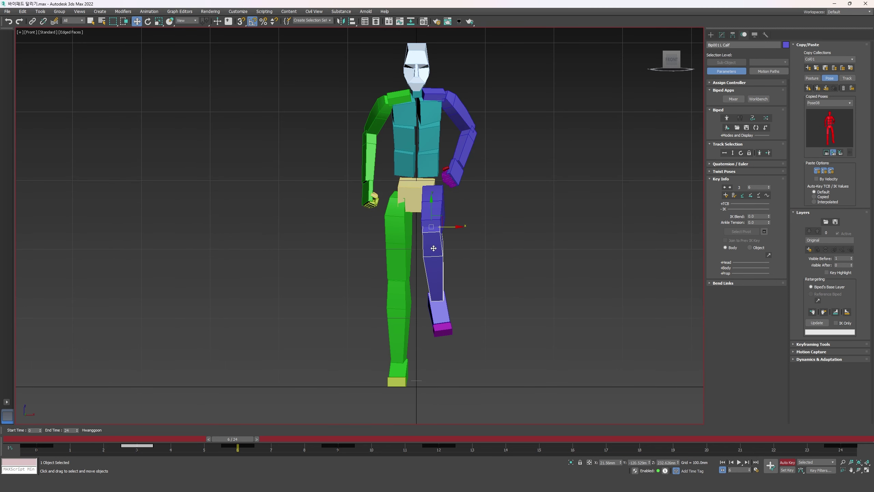
key(e)
drag(437, 242, 446, 241)
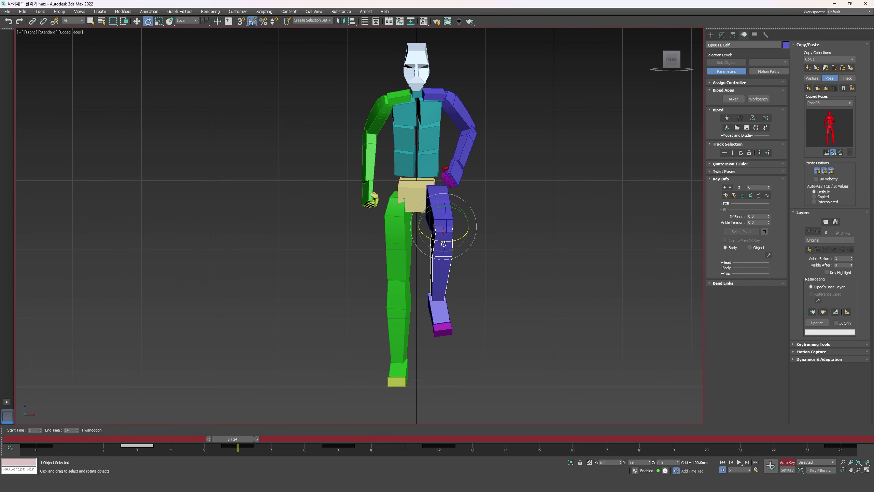
- Rotate the right foot at frame 9 so its toes swing slightly outward
click(448, 308)
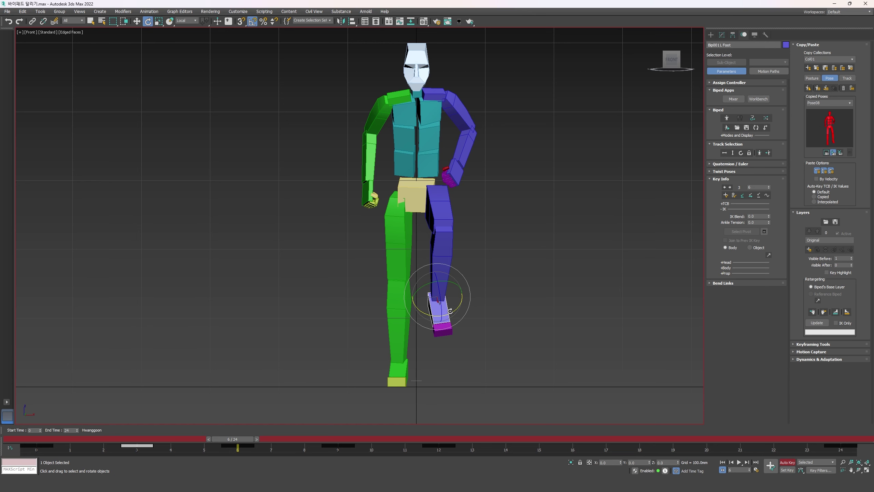
key(period)
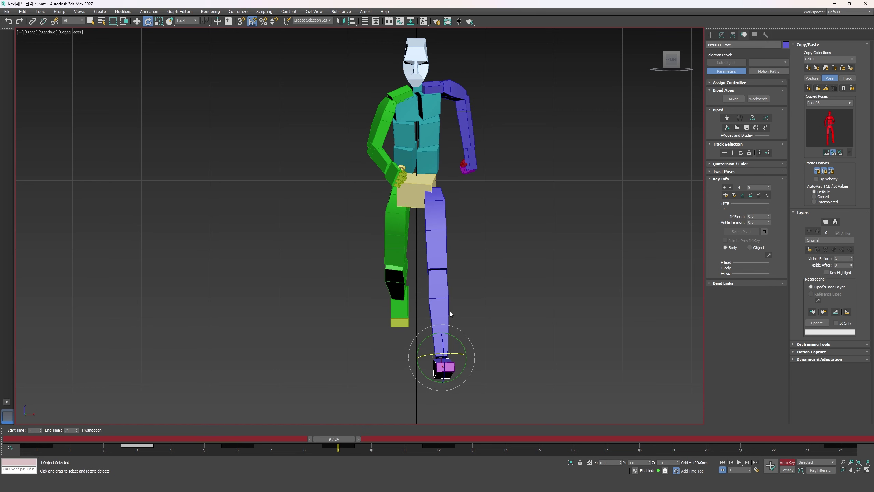
click(406, 299)
key(comma)
key(period)
key(w)
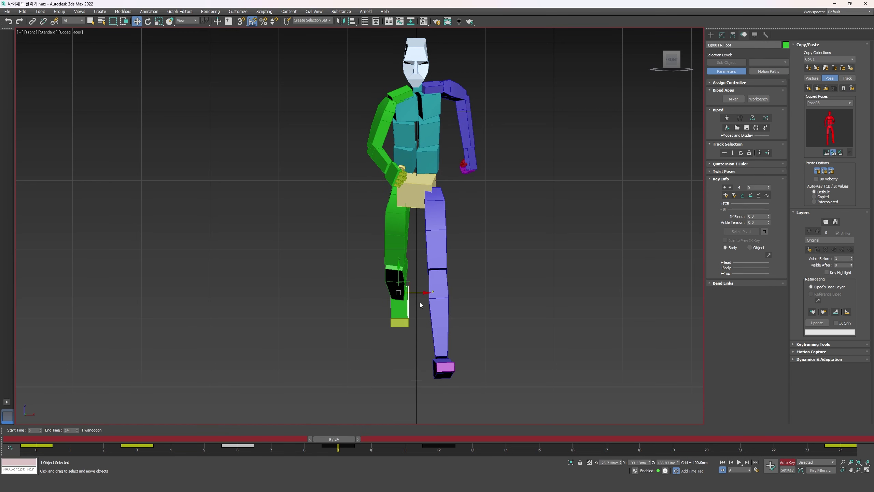
key(e)
drag(419, 303, 415, 307)
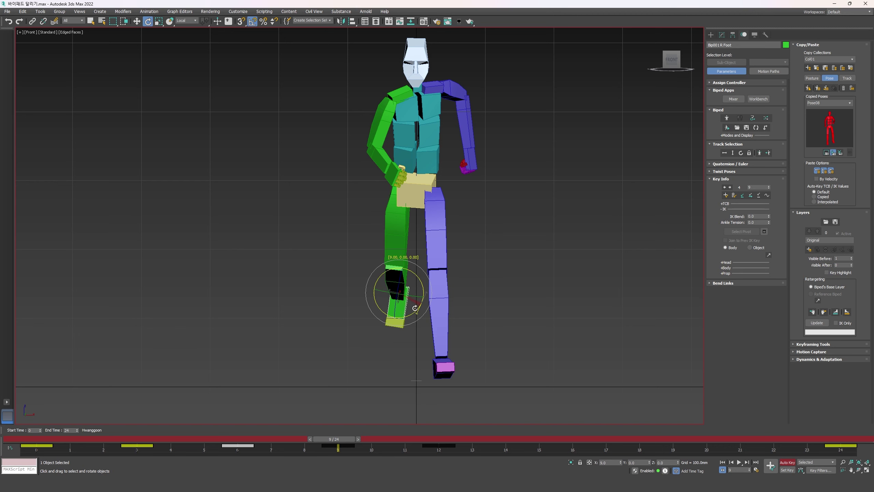
- Compare the right foot's keys and rotate the right calf slightly at frame 6 to adjust the knee direction
key(comma)
key(period)
key(comma)
key(comma)
key(period)
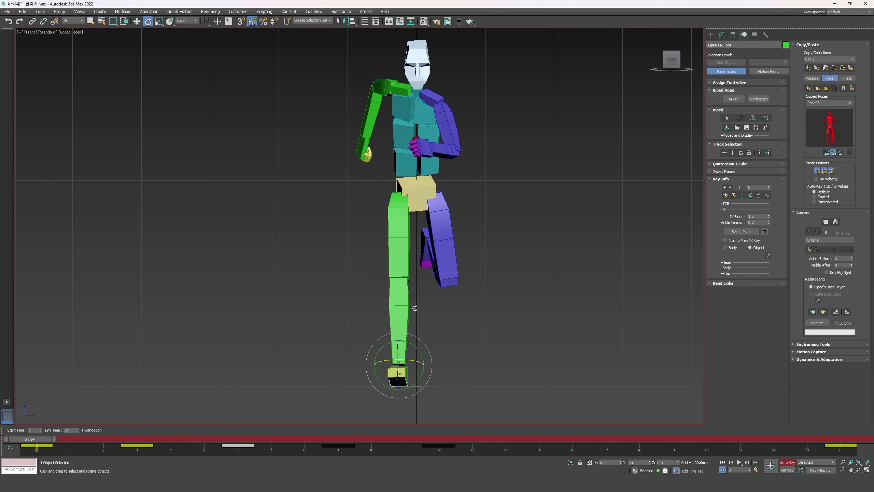
key(comma)
key(period)
key(comma)
key(period)
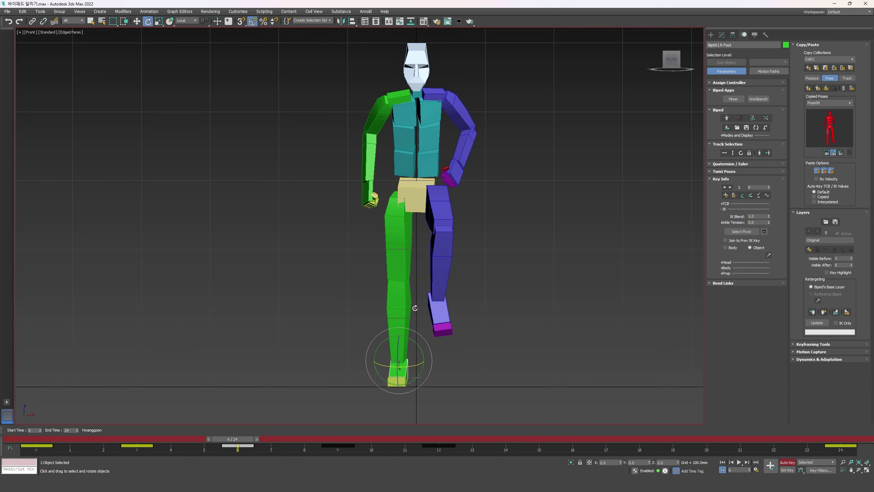
click(405, 306)
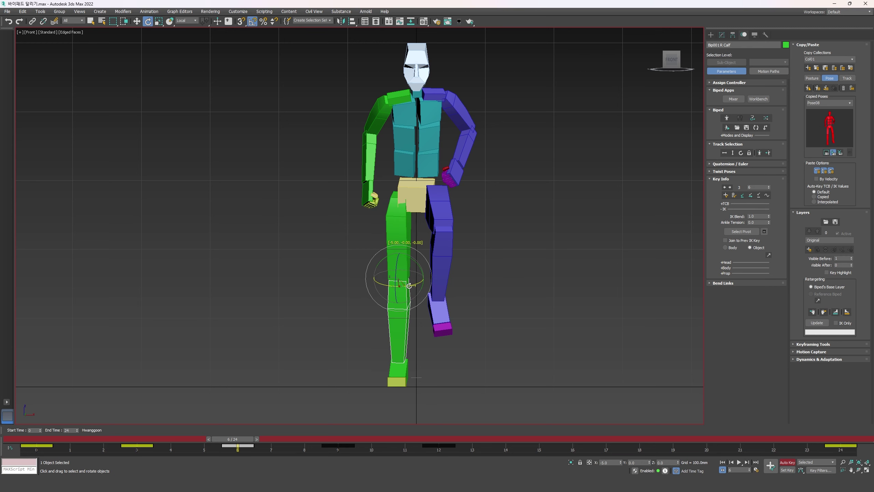
- Select the left foot and flip between frames 6, 9 and 12 to examine its sideways path
key(period)
key(period)
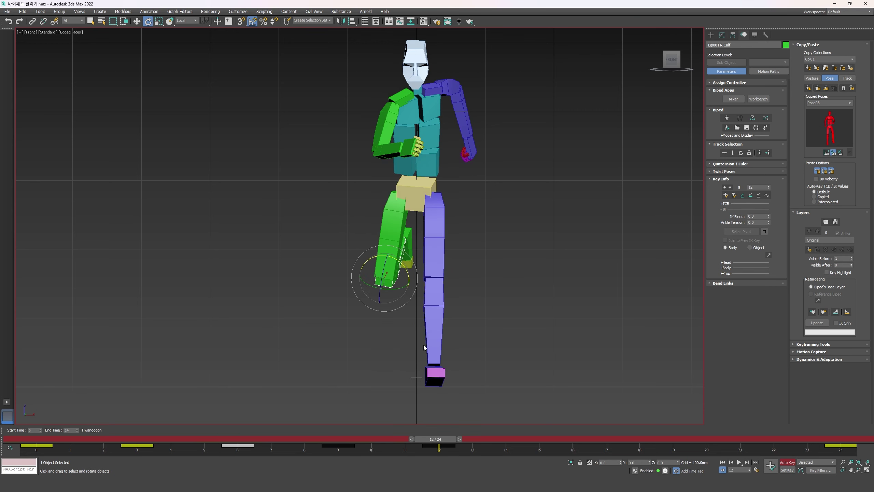
key(period)
click(425, 259)
key(comma)
key(comma)
key(comma)
key(comma)
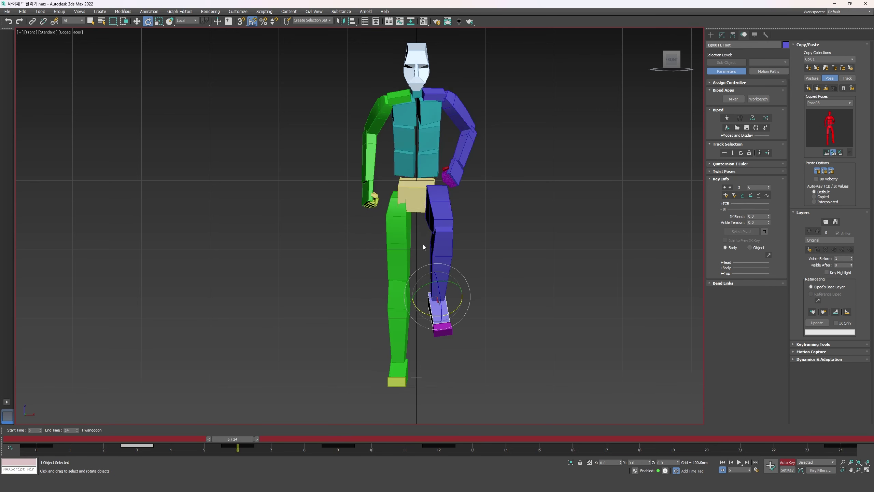
key(period)
key(period)
key(period)
key(period)
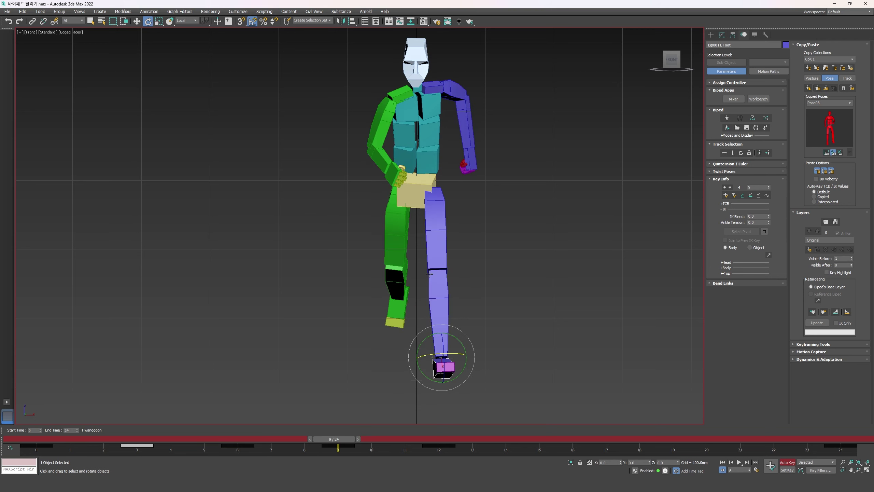
- Move the left foot inward by about 11 mm at frame 9, checking it against the neighbouring keys
key(comma)
key(period)
key(comma)
key(period)
key(w)
key(comma)
key(w)
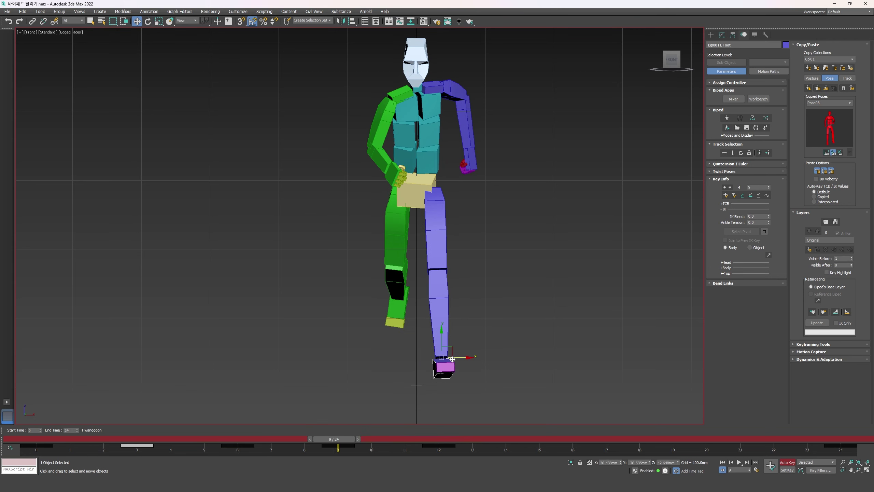
drag(452, 358, 445, 359)
key(period)
key(comma)
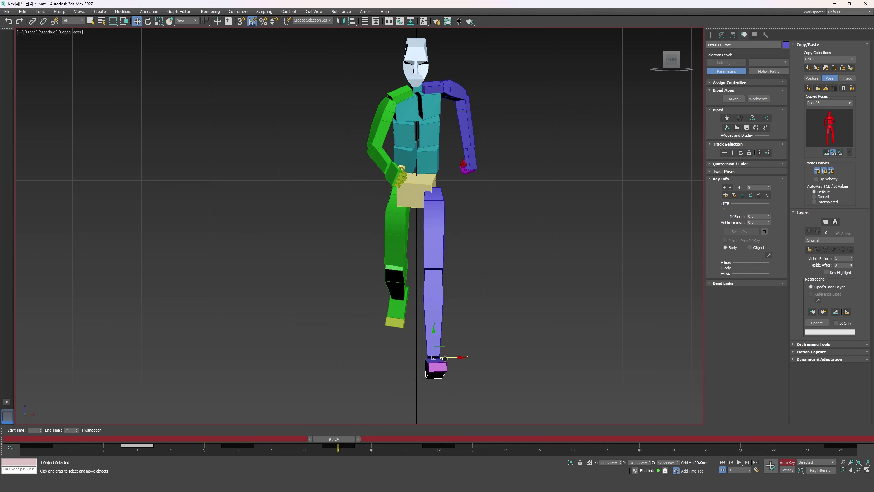
- Move the left foot inward by about 4 mm at frame 6 to line up with its neighbouring keys
key(comma)
key(comma)
key(comma)
key(period)
key(period)
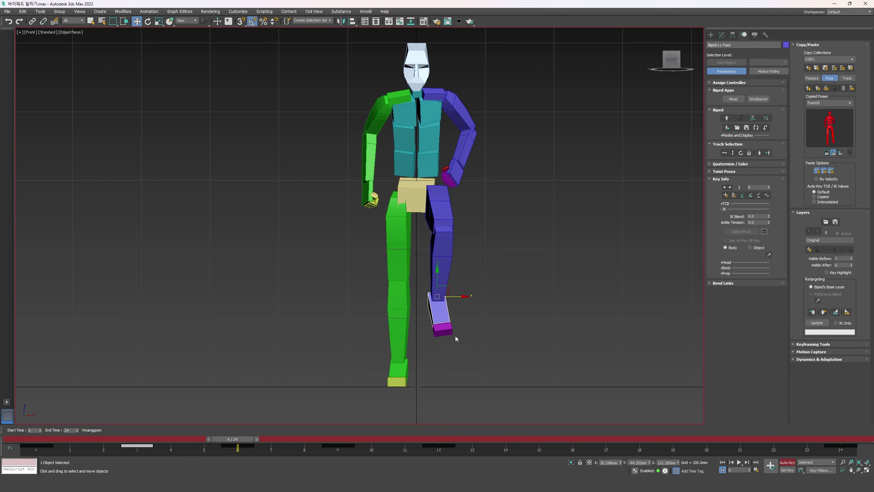
key(period)
key(comma)
drag(458, 297, 456, 297)
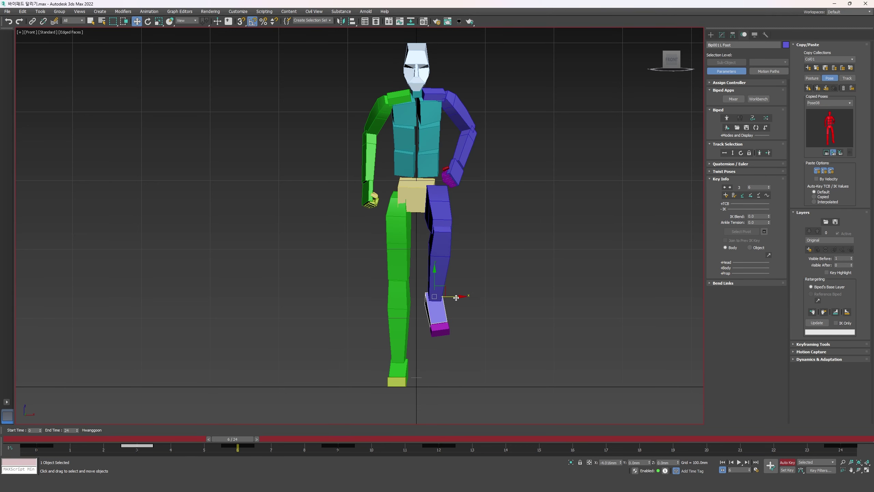
- Back in the left view at frame 6, lift the right heel a little more and shift the foot slightly backward
click(437, 240)
key(l)
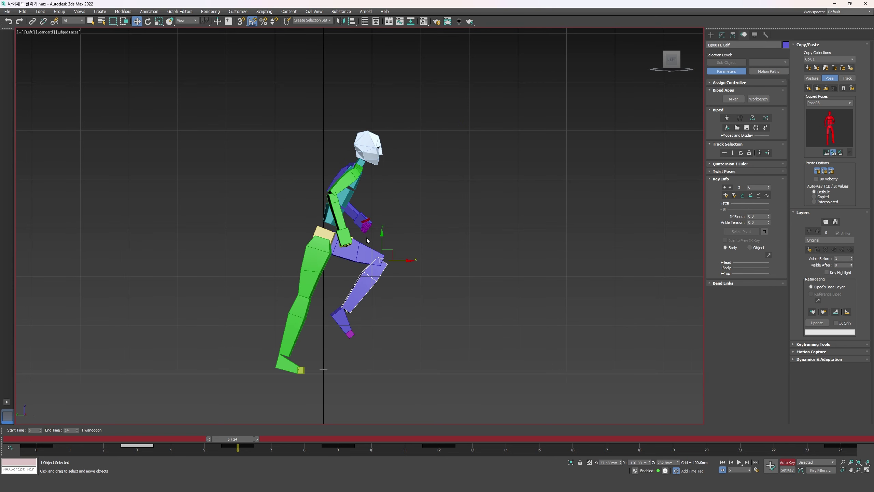
click(351, 202)
key(comma)
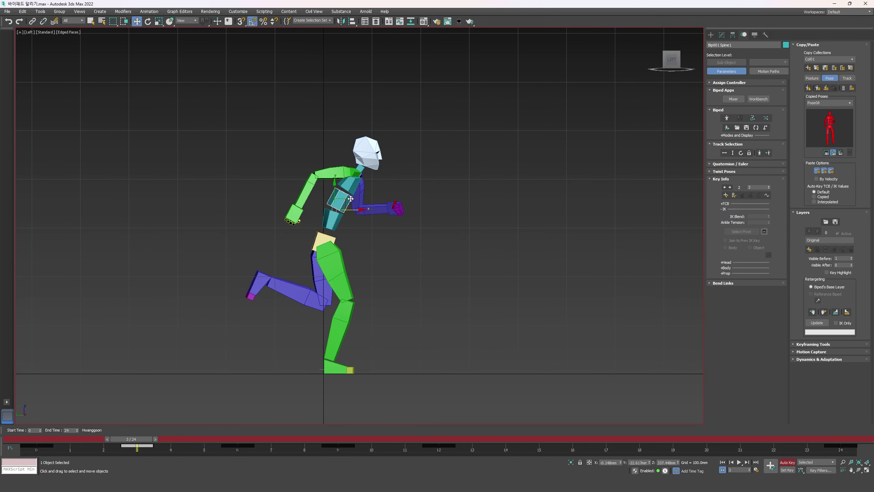
key(period)
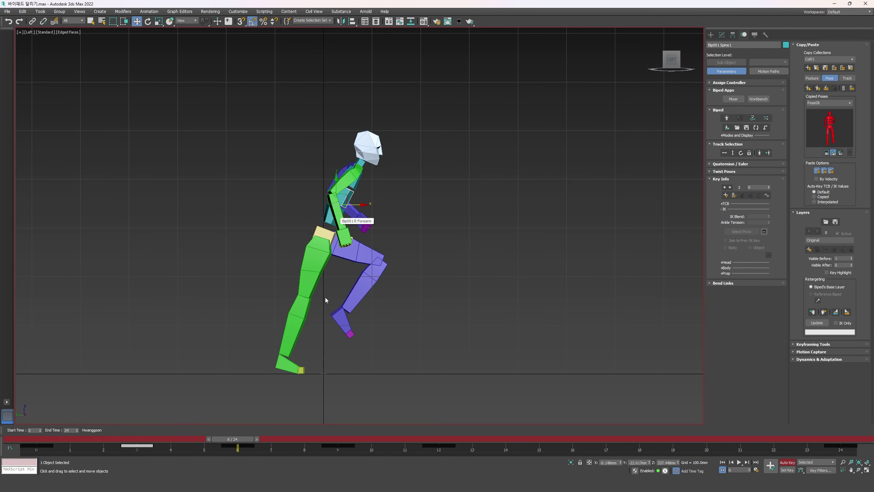
click(282, 363)
key(e)
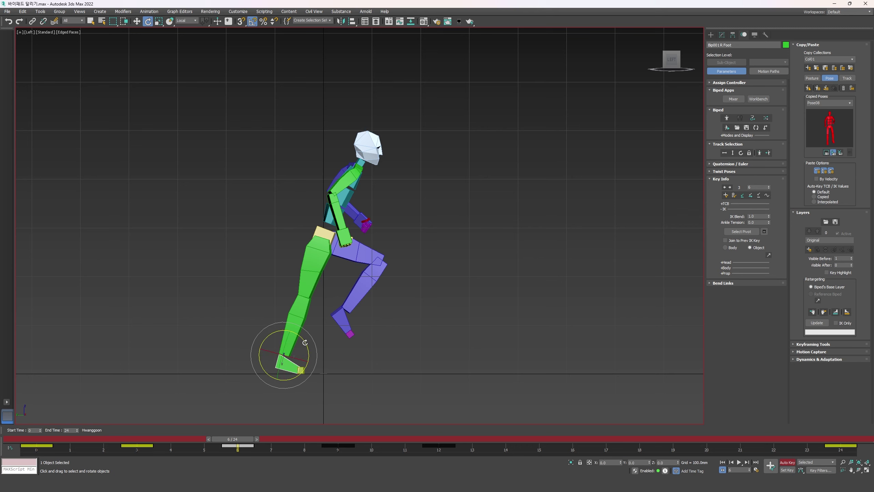
key(w)
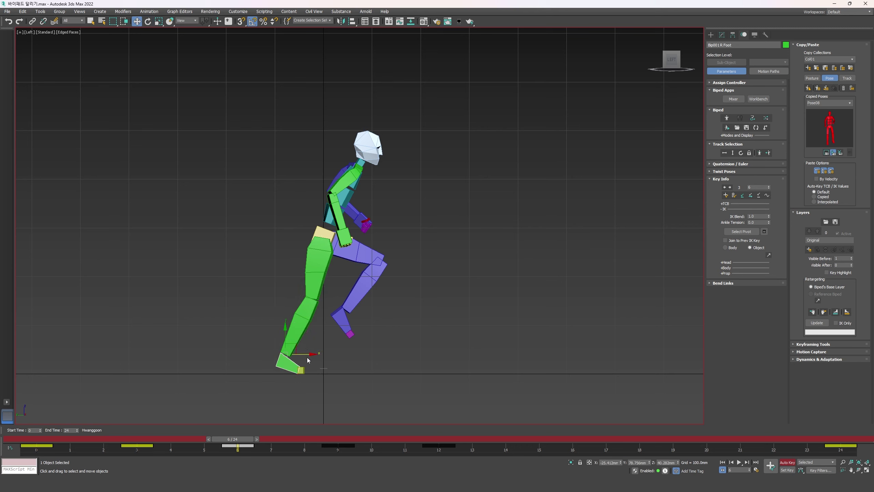
drag(307, 354, 304, 355)
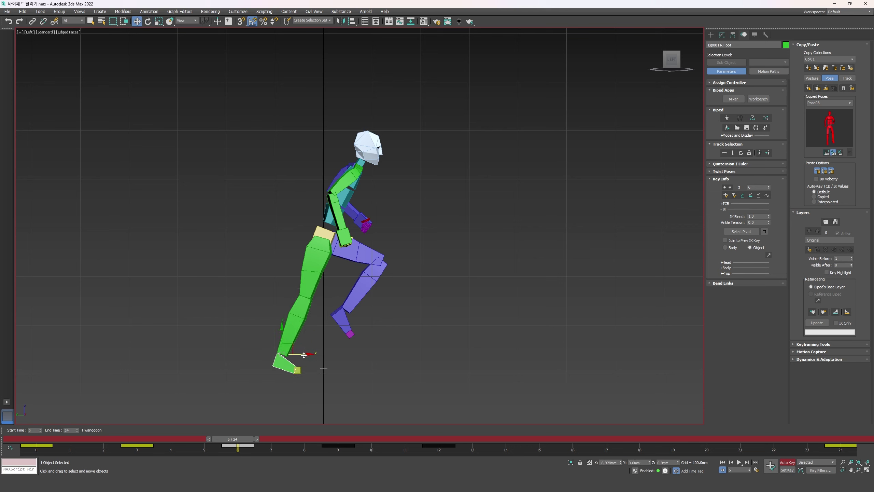
- Try moving the right hand back beside the hip at frame 6 and compare the arm swing with frame 3
key(comma)
key(period)
key(comma)
key(comma)
drag(37, 445, 238, 445)
key(w)
click(341, 237)
drag(354, 224, 336, 217)
key(comma)
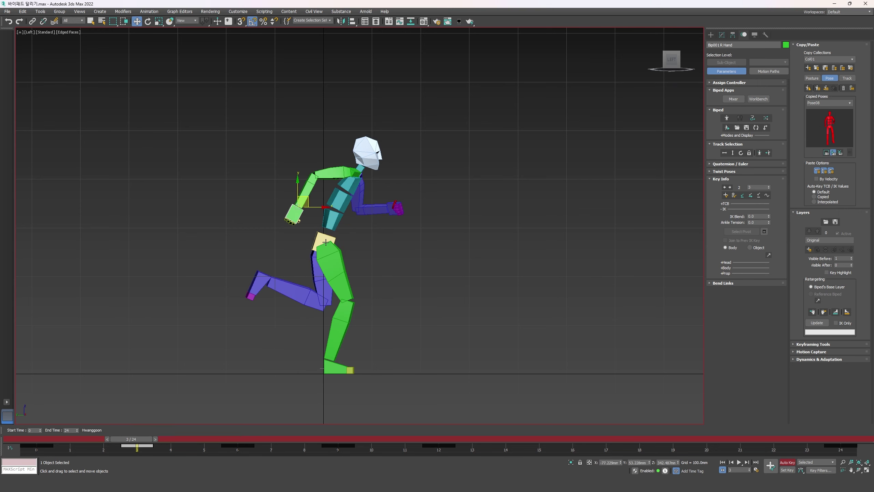
key(period)
key(comma)
key(period)
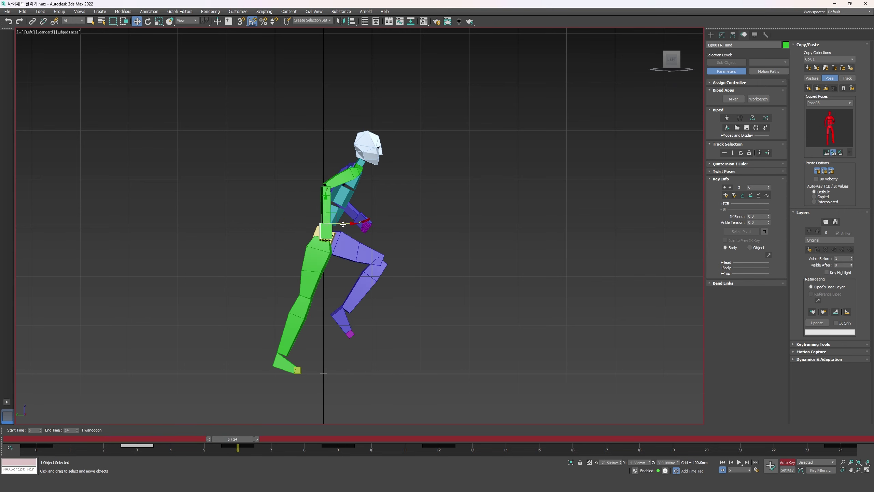
- Scrub past frame 6 to check the arm swing and move the right hand forward of the hip at frame 6
click(257, 439)
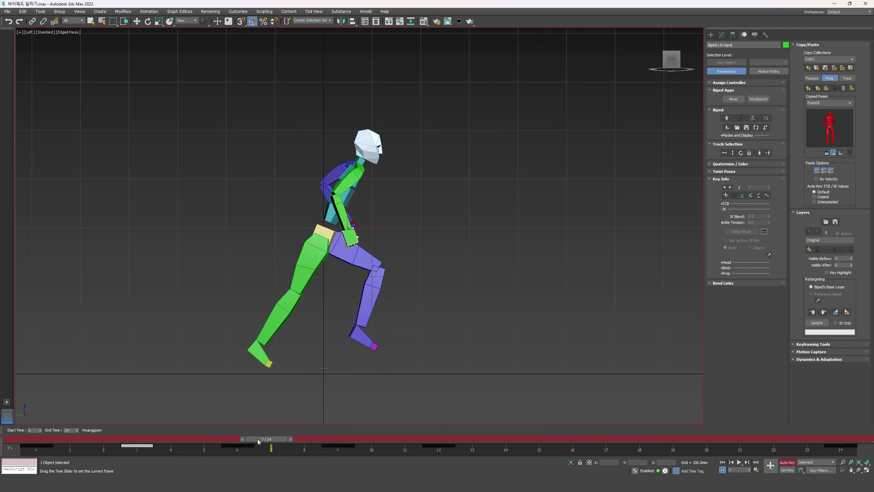
drag(289, 443, 249, 444)
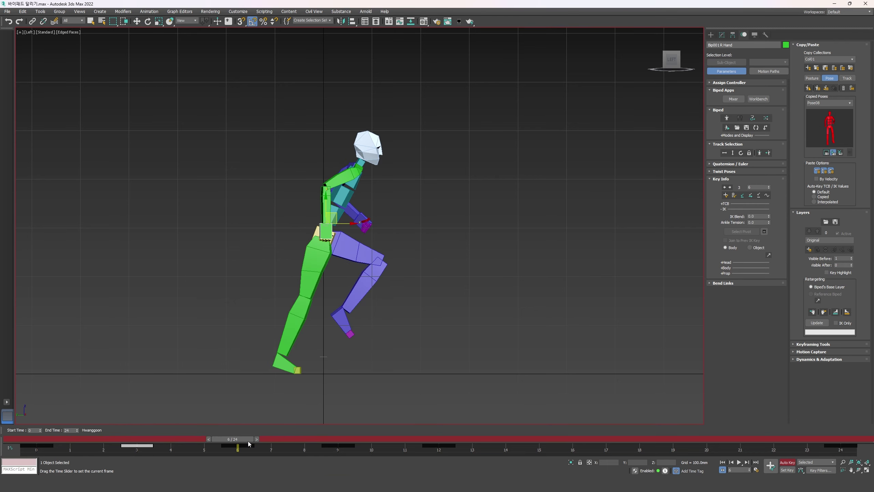
drag(332, 222, 362, 221)
key(comma)
key(period)
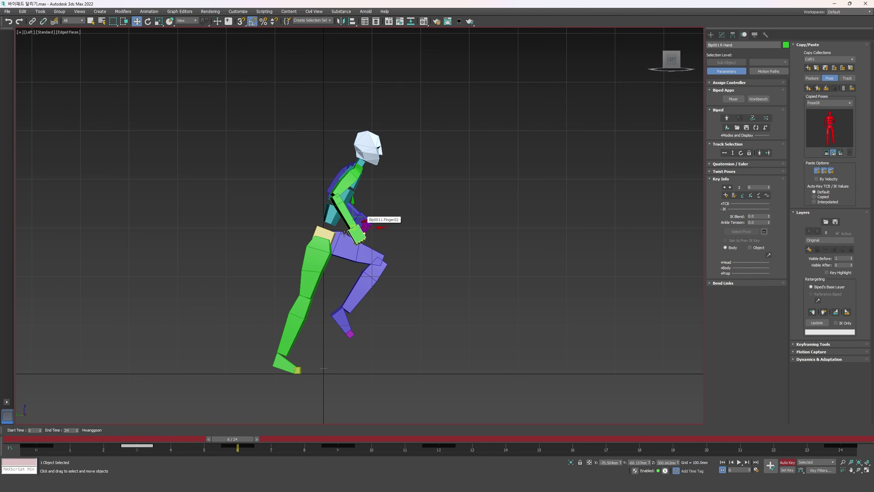
- Compare the right arm swing between the keys at frames 3 and 6
key(comma)
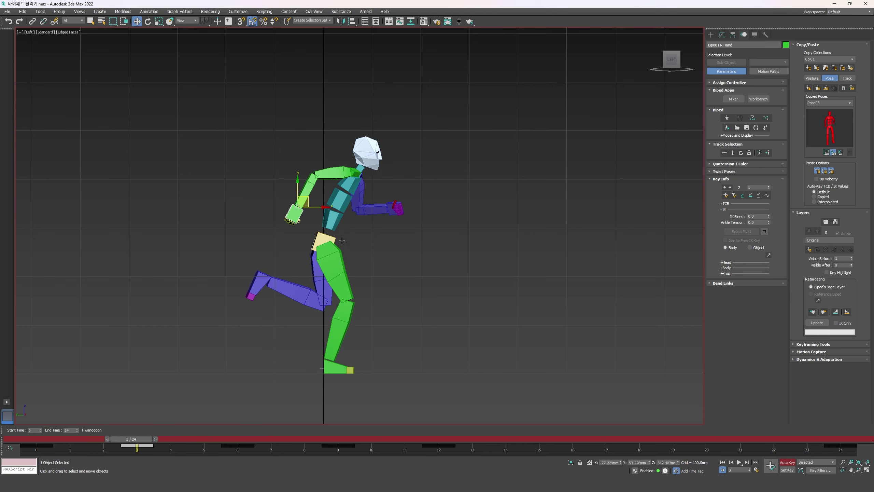
drag(132, 439, 243, 437)
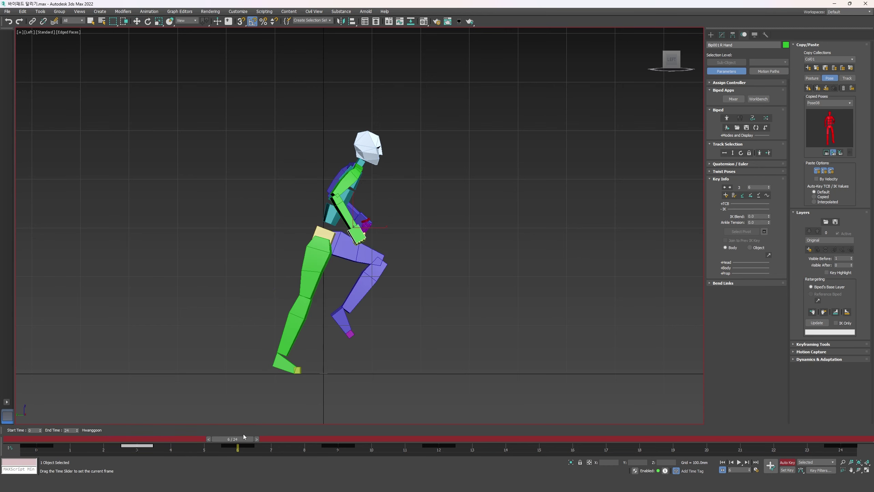
key(w)
key(comma)
key(period)
drag(229, 434, 247, 426)
key(comma)
key(period)
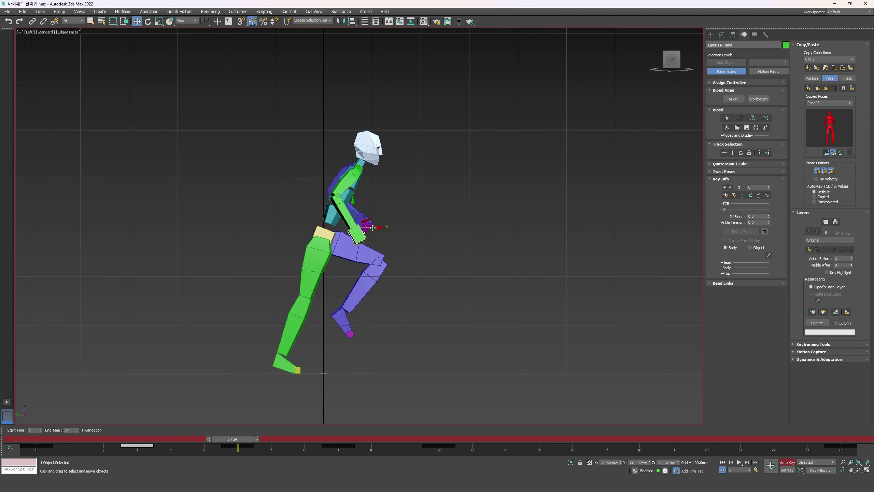
- Move the left hand back beside the hip at frame 6 and farther back behind the body at frame 9, checking the swing
click(367, 223)
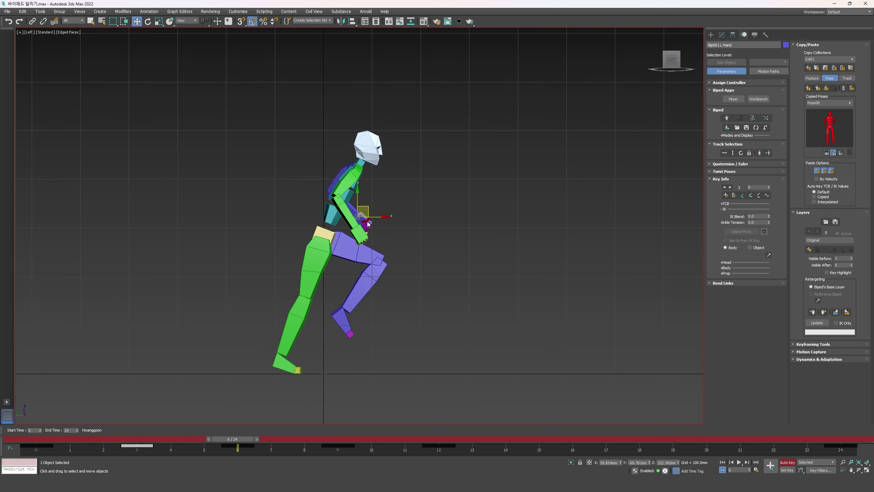
drag(368, 214, 325, 211)
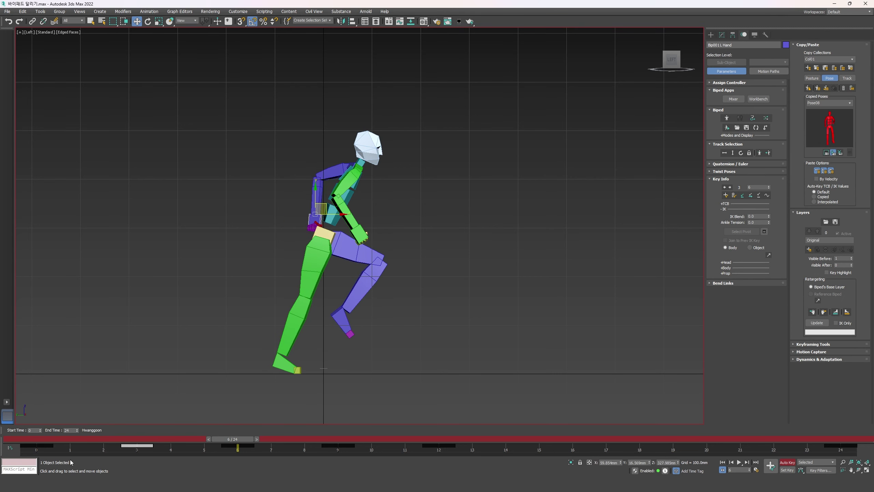
drag(37, 437, 355, 452)
key(w)
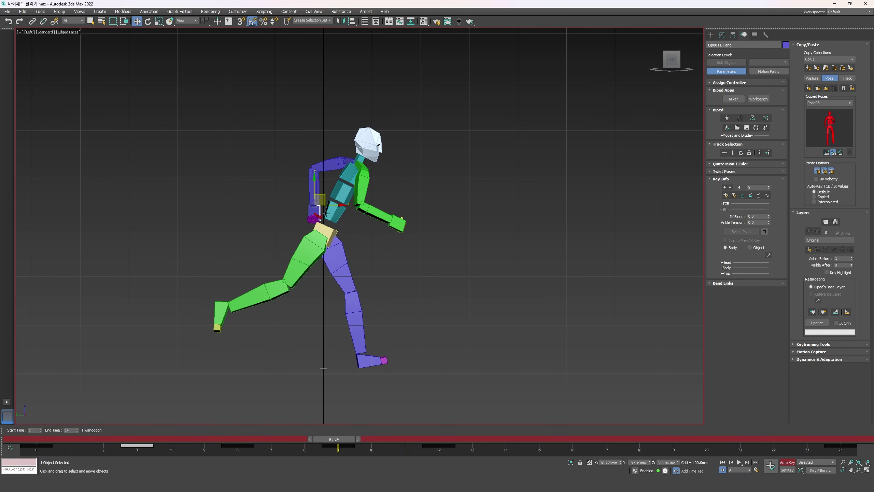
drag(324, 198, 311, 194)
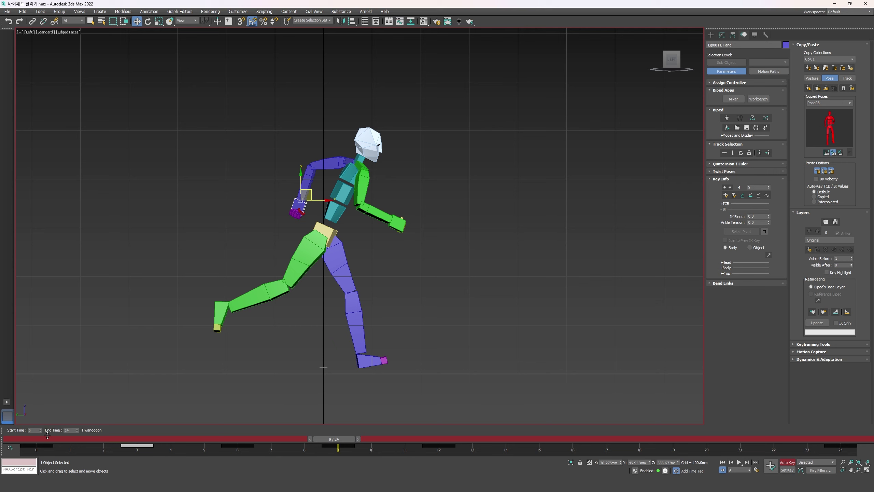
key(/)
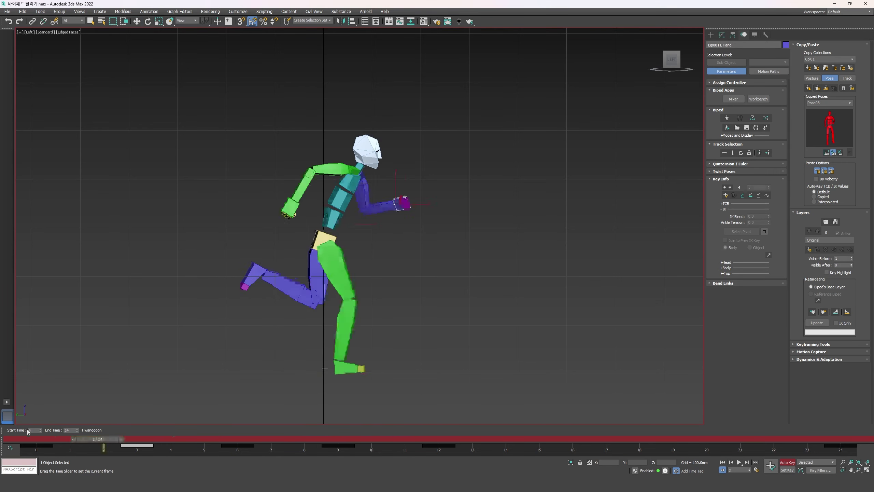
click(440, 436)
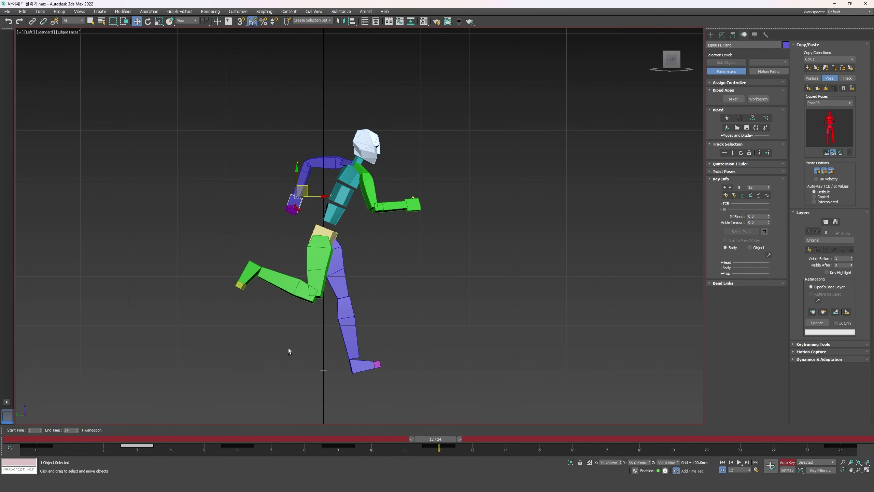
- Copy the biped pose at frame 3 and paste it opposite at frame 15
click(136, 445)
drag(259, 452, 149, 446)
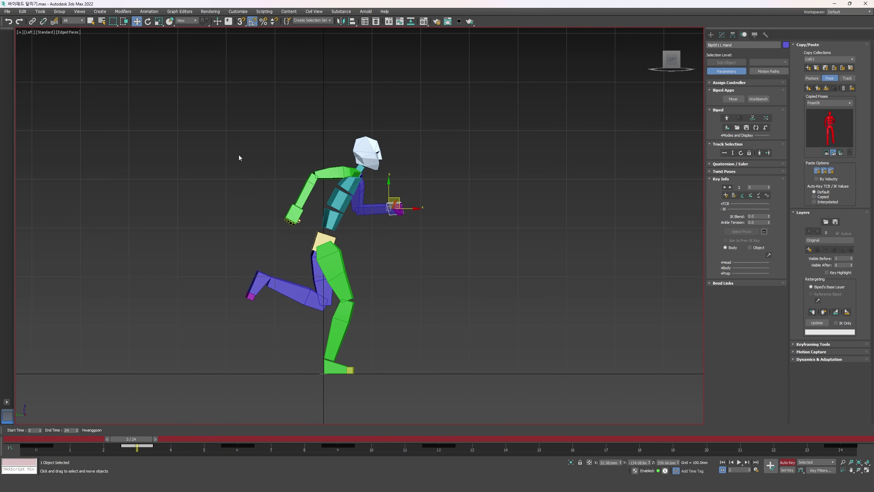
click(808, 88)
click(511, 438)
click(828, 88)
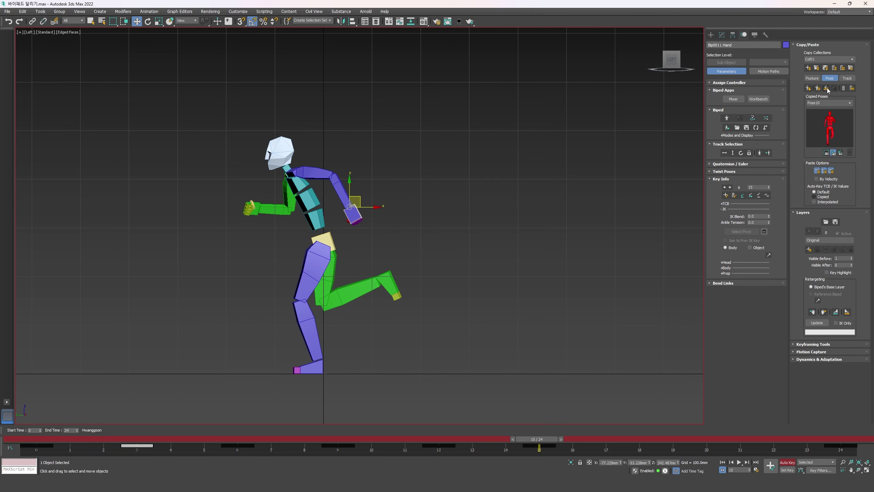
- Rotate the biped's center of mass at frame 15 so the mirrored body faces the original running direction
click(387, 284)
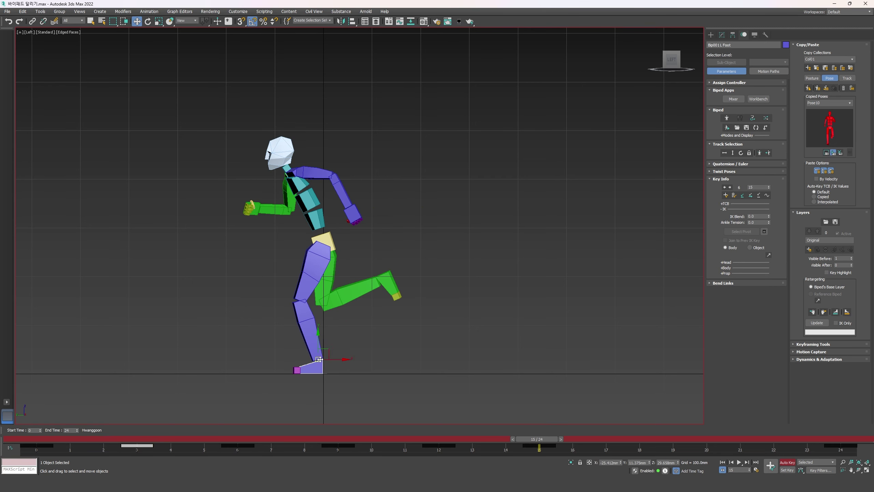
key(e)
click(329, 246)
drag(330, 245, 453, 250)
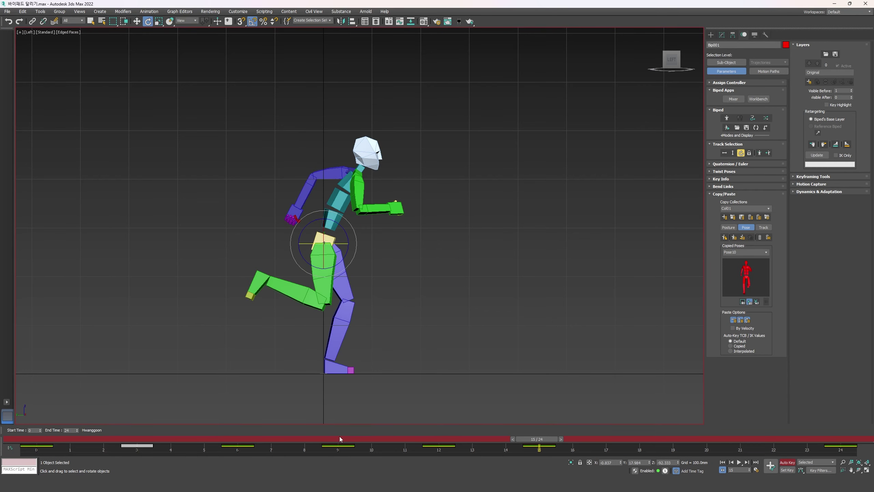
- Copy the frame 6 pose, paste it opposite at frame 18 and turn the center of mass to the original running direction
drag(340, 439, 233, 439)
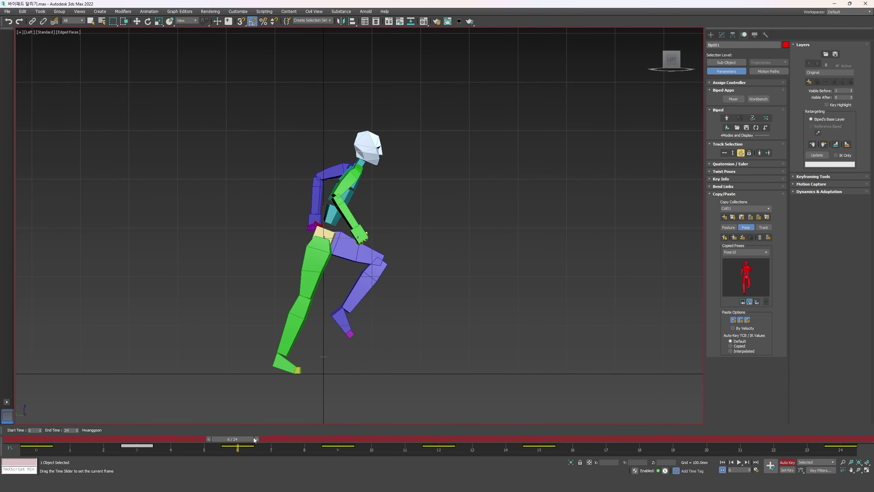
click(725, 237)
click(639, 439)
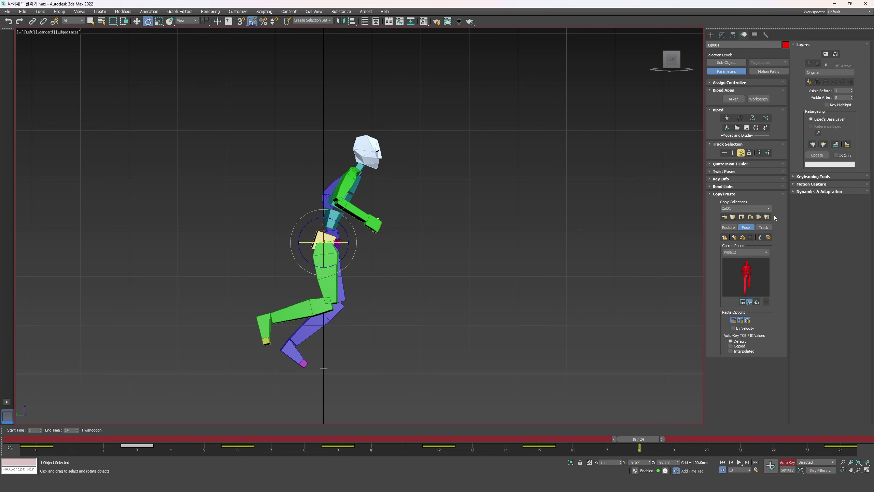
click(743, 238)
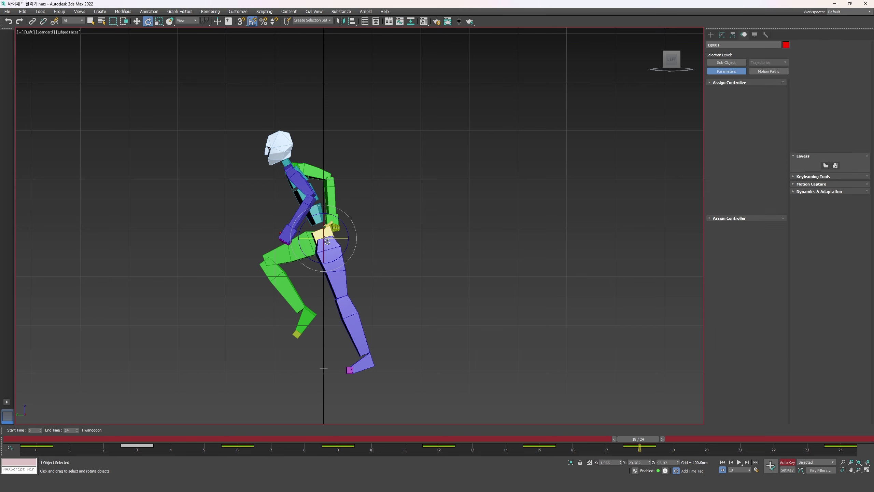
drag(340, 239, 465, 238)
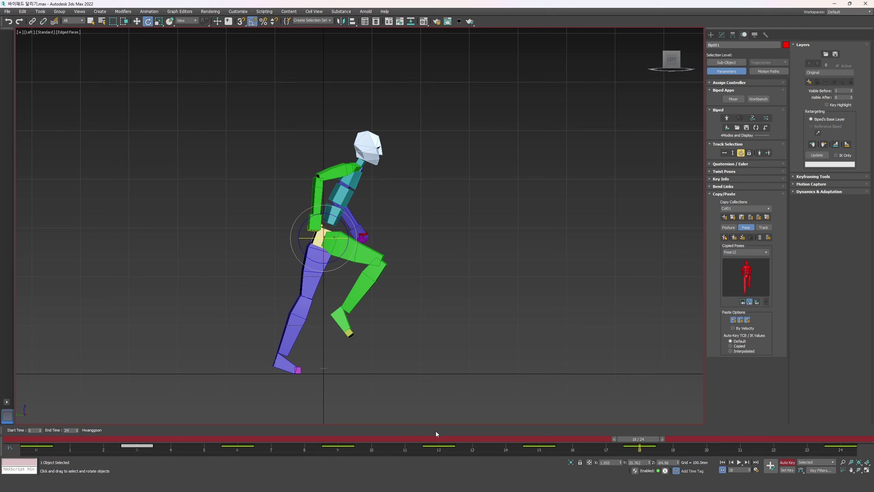
- Copy the frame 9 pose, paste it opposite at frame 21 and turn the center of mass to the original running direction
click(451, 437)
key(comma)
click(725, 237)
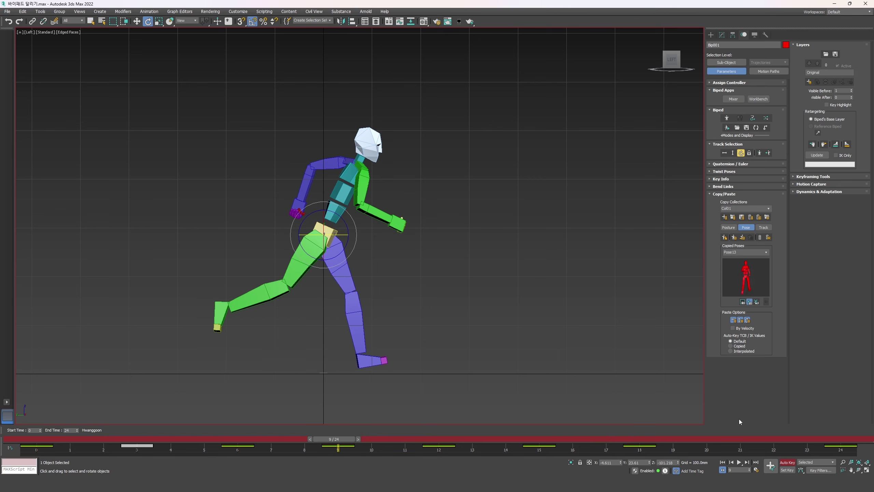
click(742, 439)
click(742, 238)
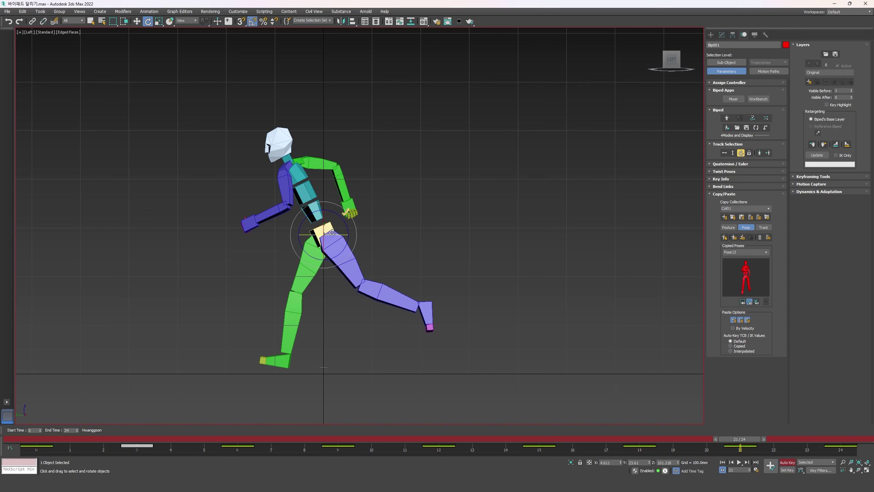
drag(329, 231, 455, 238)
- Set the TCB Continuity to 0 on the right foot's planted keys at frames 6, 3, 0 and 24
click(370, 360)
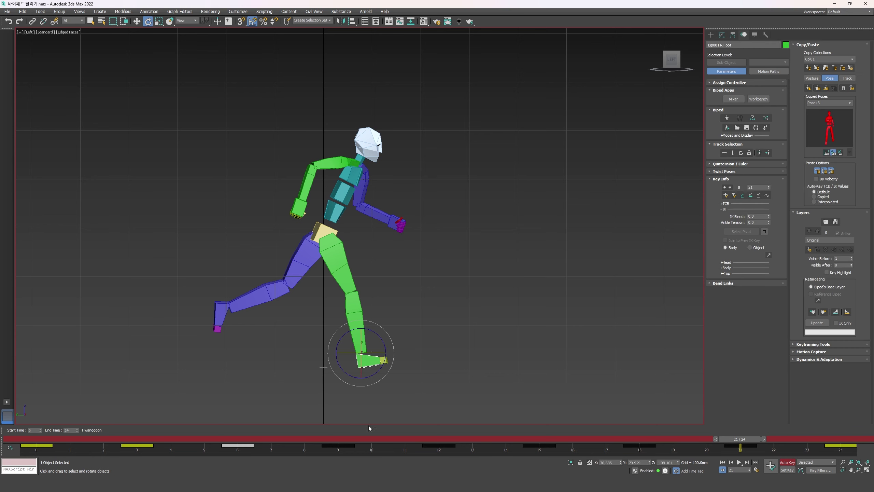
drag(740, 439, 246, 448)
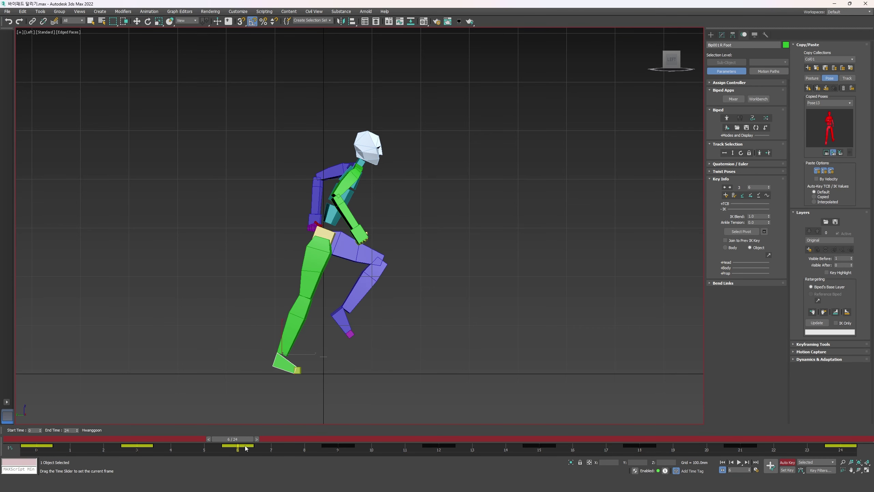
key(e)
click(730, 204)
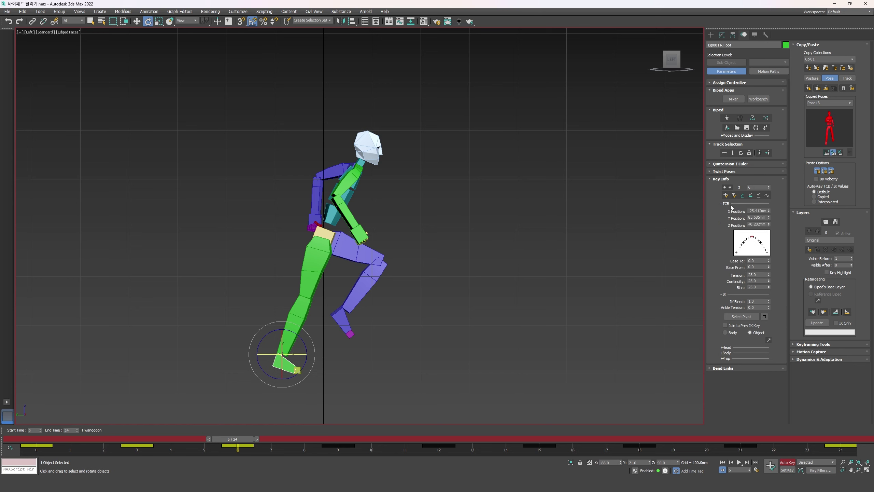
right_click(768, 281)
key(comma)
right_click(769, 281)
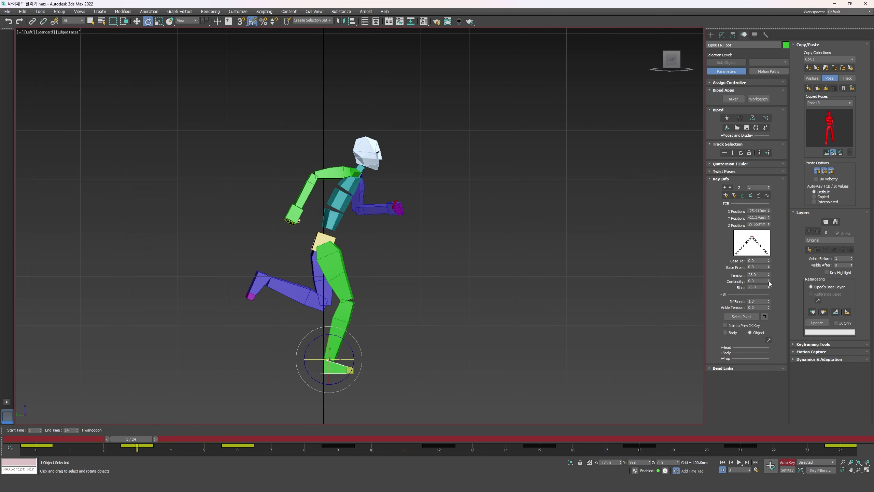
key(comma)
right_click(768, 282)
key(comma)
right_click(769, 282)
key(comma)
key(comma)
key(comma)
key(comma)
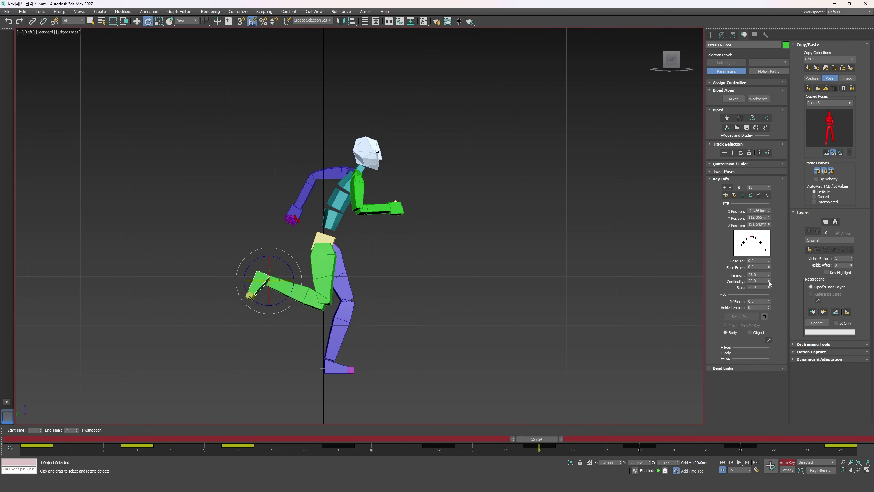
- Set planted keys for the left foot at frames 12, 15 and 18 with a TCB Continuity of 0
key(comma)
key(comma)
key(comma)
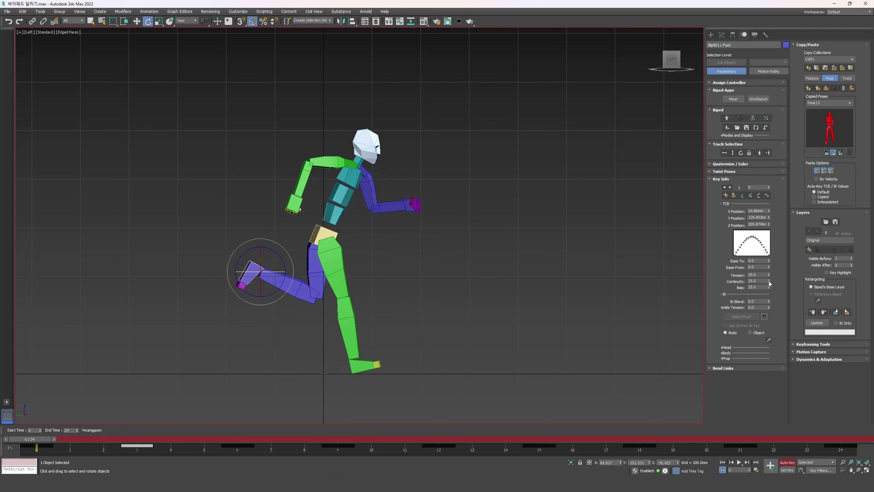
key(period)
key(period)
key(period)
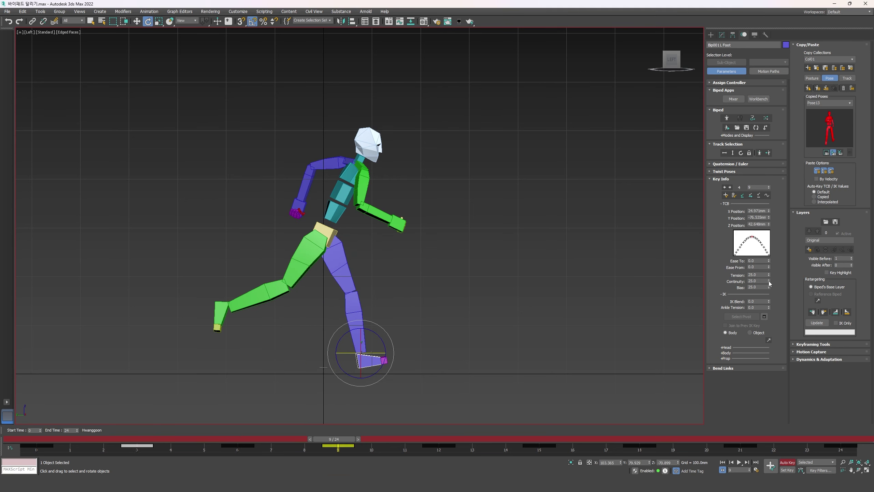
key(comma)
key(period)
key(period)
key(period)
key(period)
key(period)
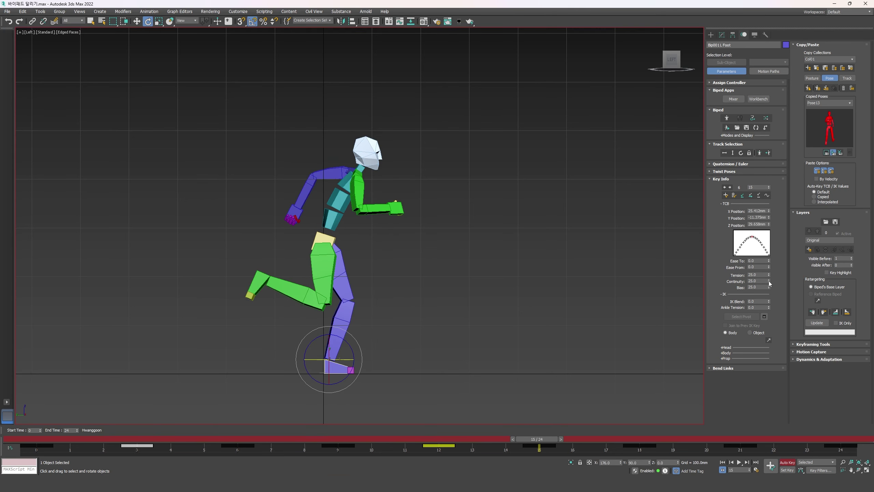
key(comma)
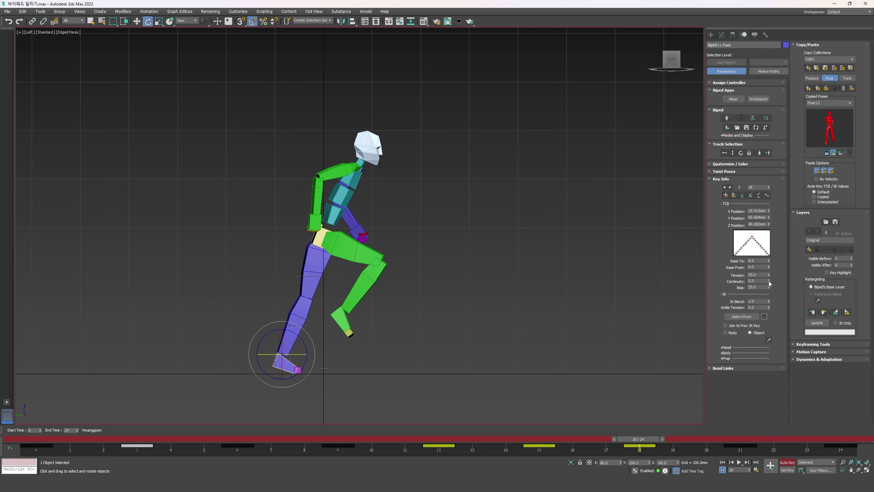
key(comma)
key(period)
key(period)
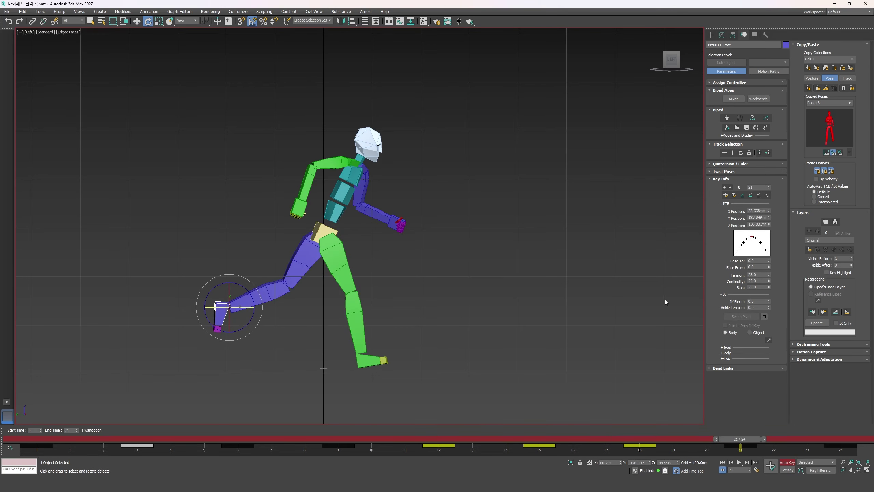
- Play the run cycle in the left and front views, stop it and save the scene
click(528, 298)
key(slash)
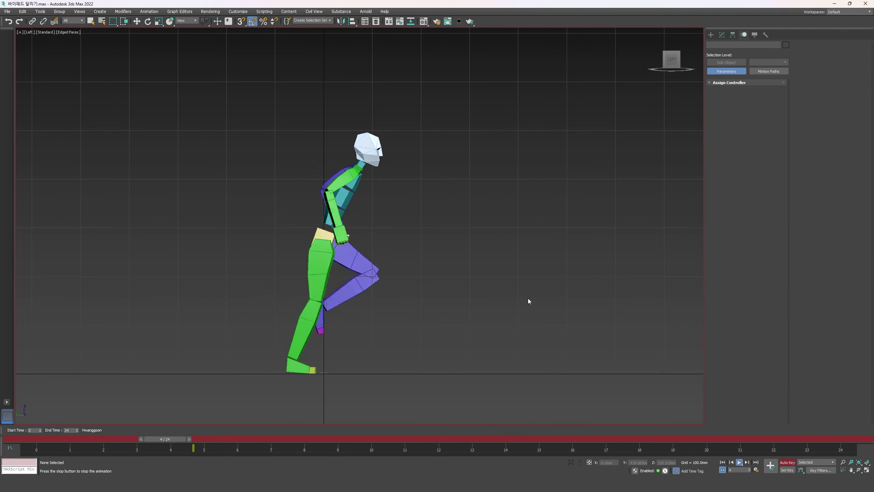
key(f)
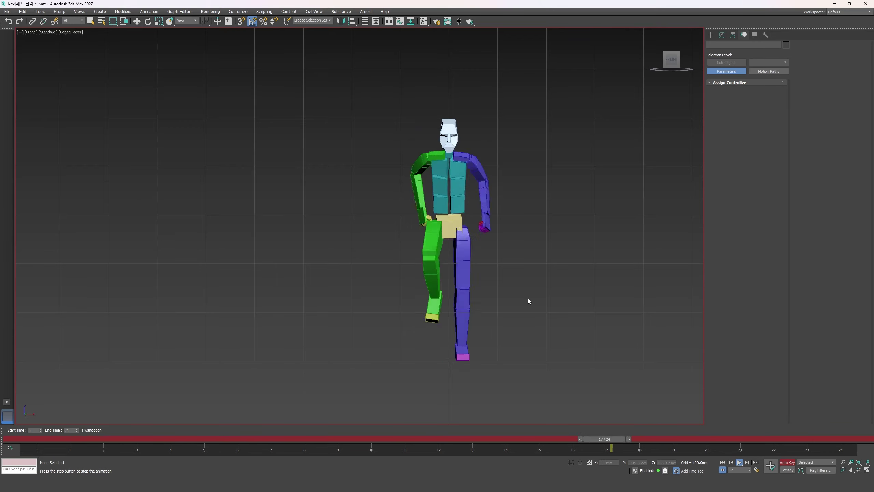
key(l)
key(f)
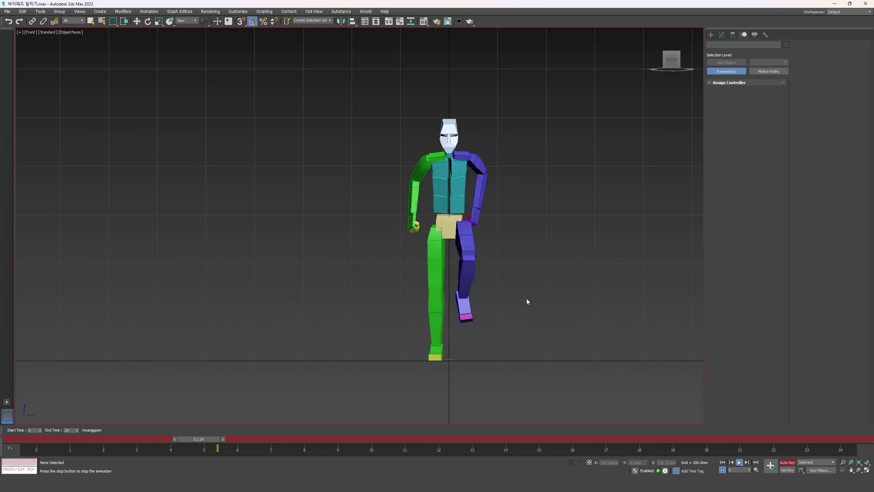
key(e)
key(ctrl+s)
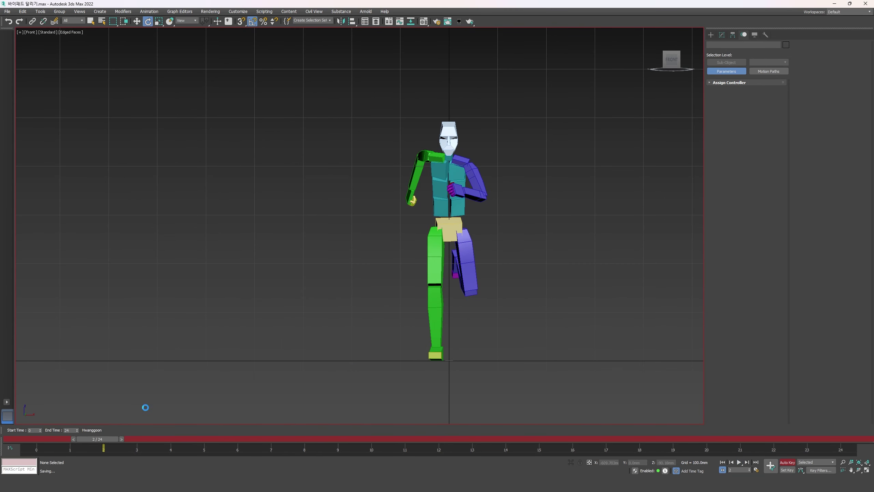
- Set keys for the right foot at frames 9, 12, 15, 18 and 21
key(ctrl+z)
drag(105, 439, 38, 439)
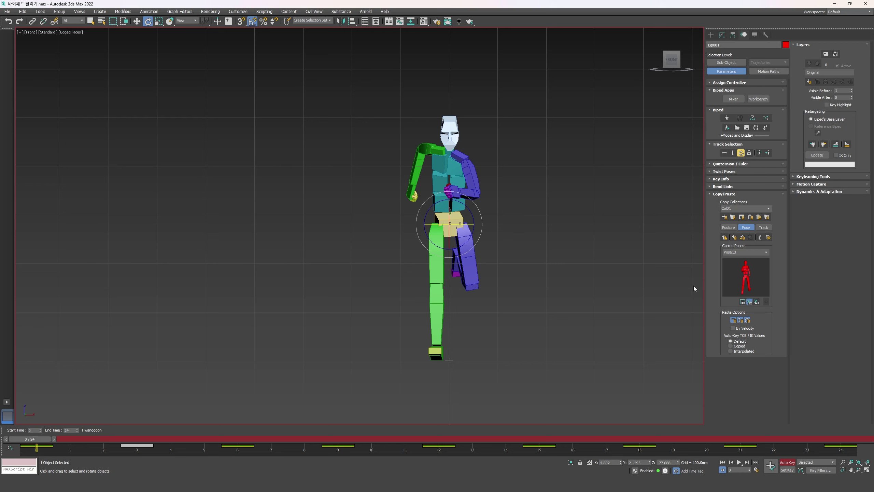
click(430, 348)
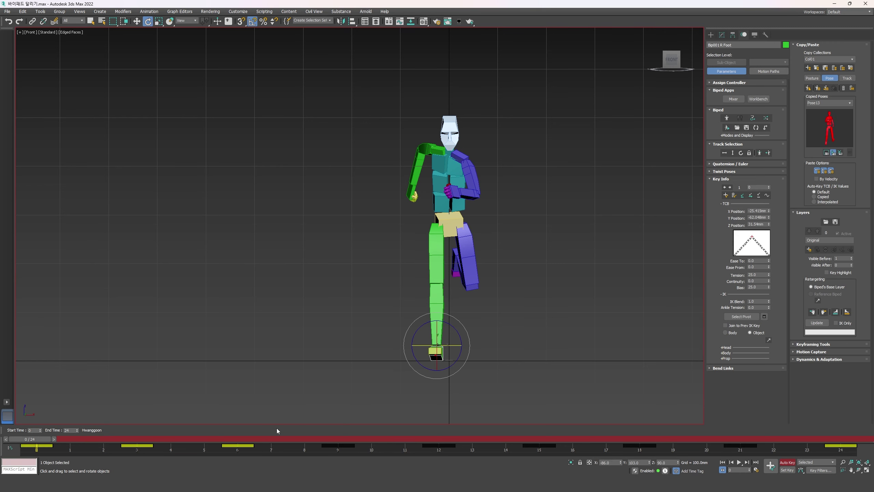
drag(316, 438, 338, 426)
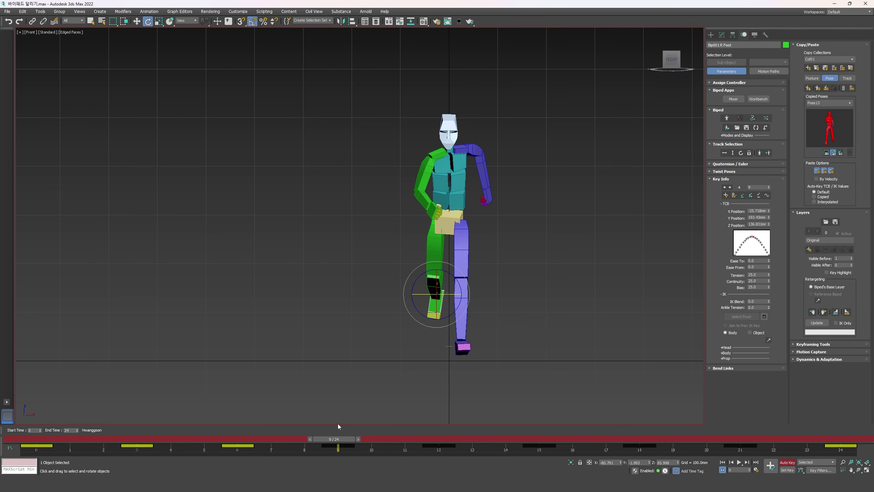
key(z)
key(period)
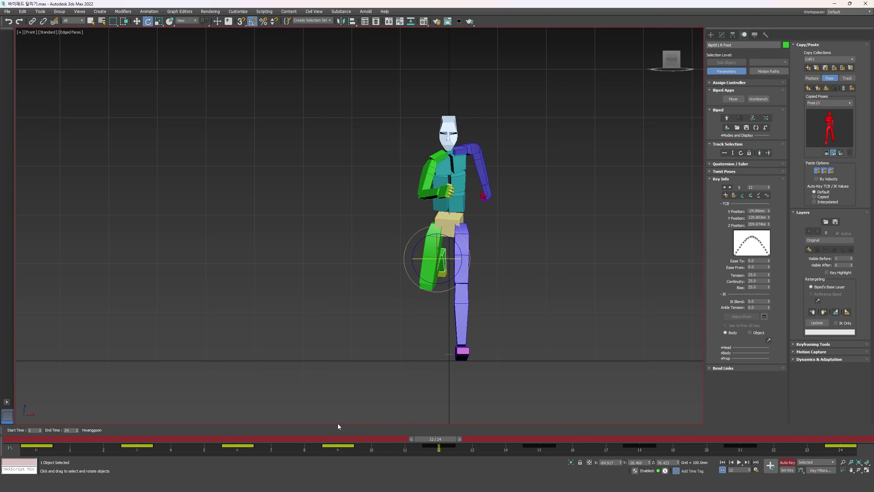
key(z)
key(period)
key(z)
key(period)
key(z)
key(period)
key(z)
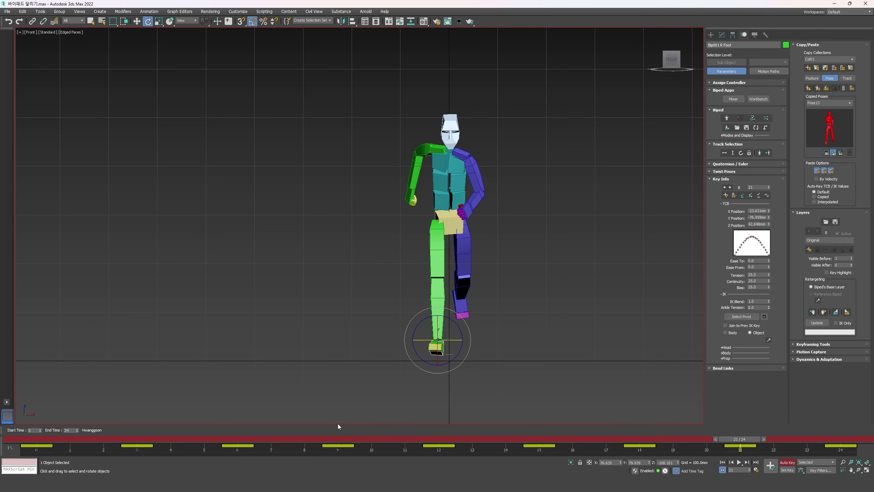
- Set keys for the left foot at frames 21, 24, 0, 6 and 9
key(x)
key(z)
key(period)
key(z)
key(period)
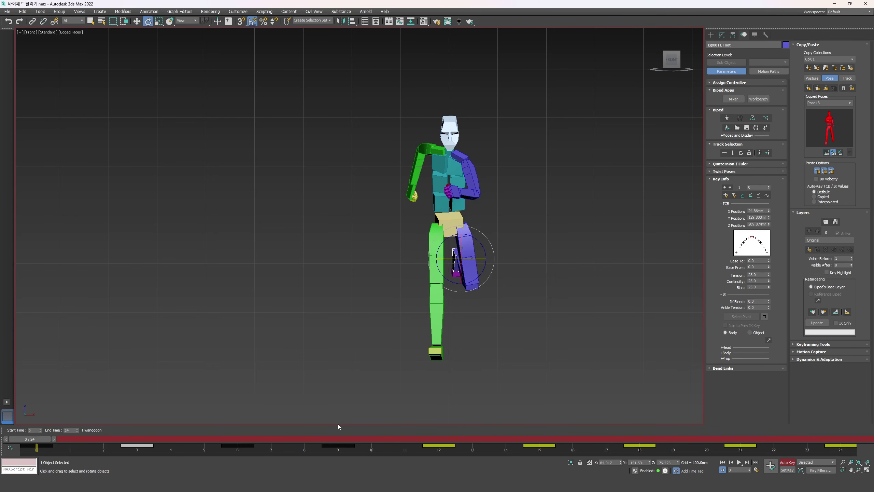
key(z)
key(period)
key(period)
key(z)
key(period)
key(z)
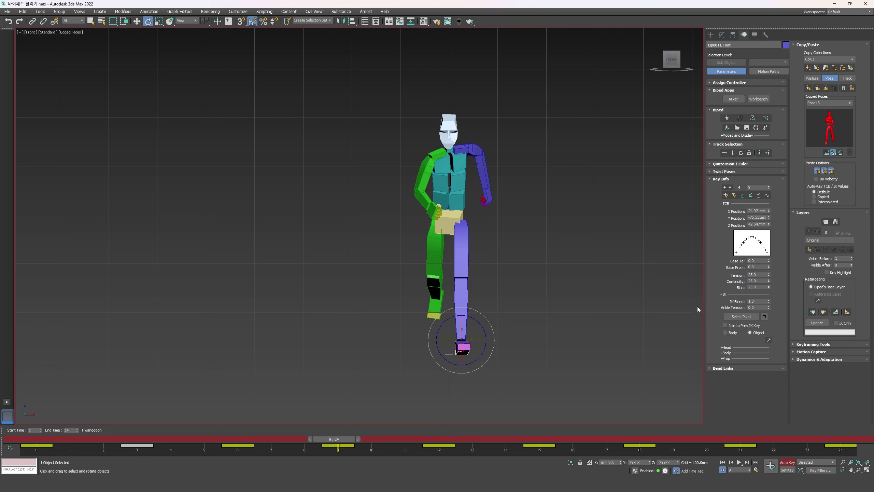
- Create a new Biped animation layer and key the center of mass on it at frames 0, 12 and 24
click(809, 249)
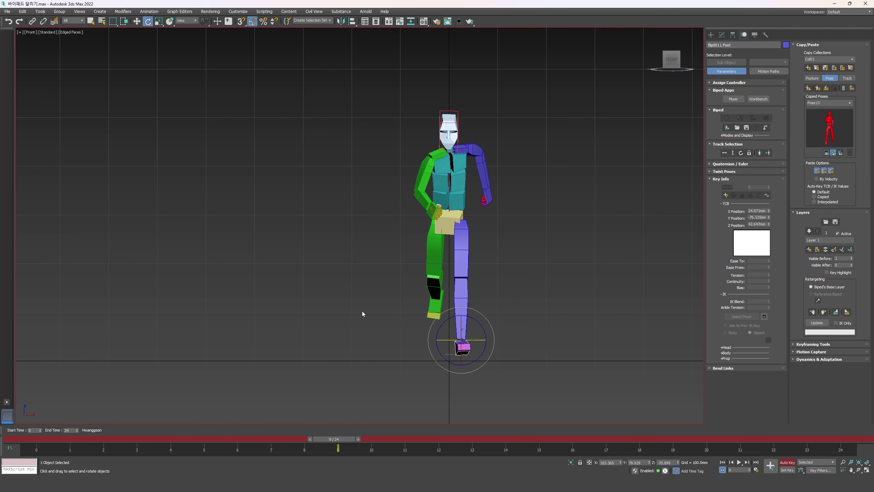
click(29, 441)
key(z)
drag(36, 443, 850, 439)
key(k)
key(k)
key(e)
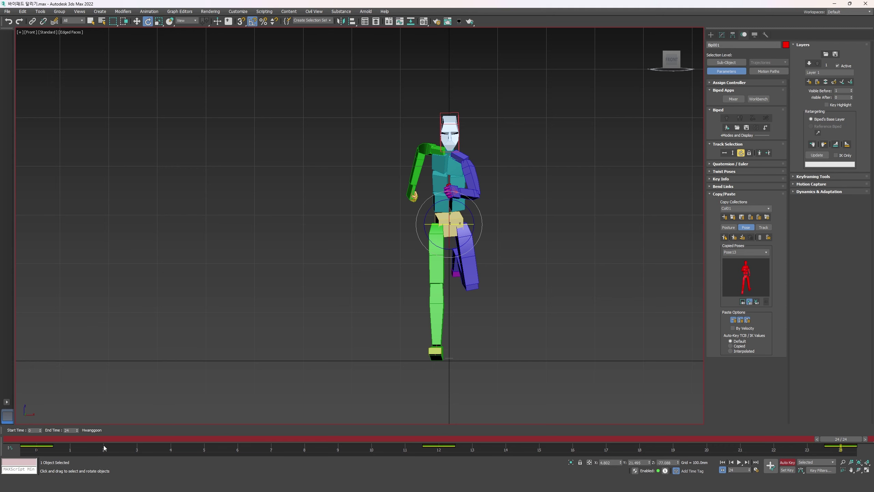
- Try shifting the center of mass sideways toward the right leg at frame 4 in the front view
mouse_move(172, 439)
mouse_down()
mouse_move(38, 447)
mouse_move(193, 443)
mouse_move(97, 444)
mouse_move(166, 444)
mouse_up()
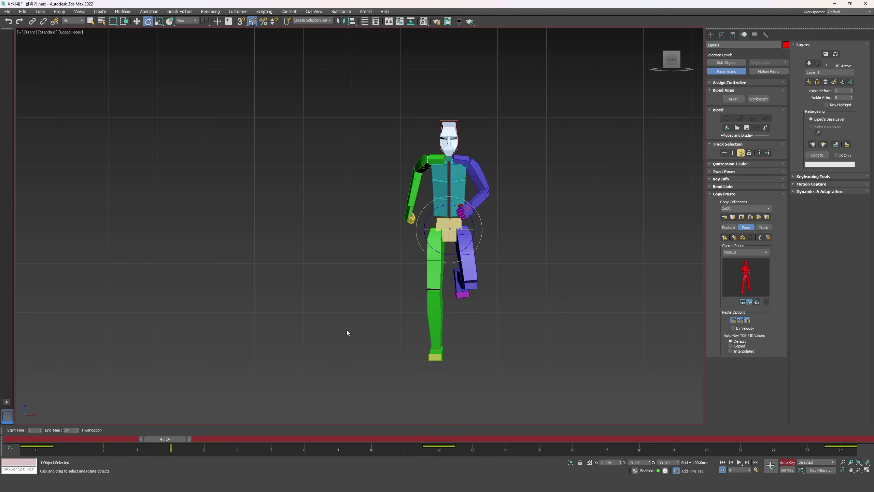
alt+middle_drag(449, 341, 490, 346)
key(f)
key(l)
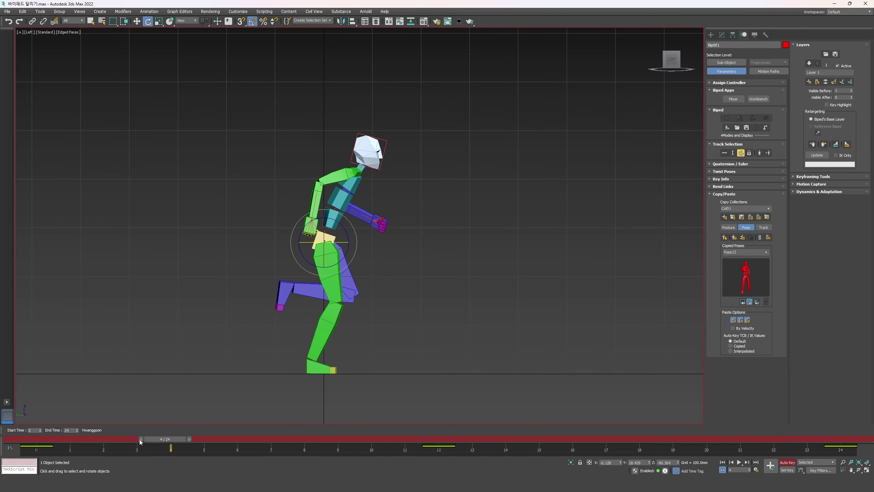
mouse_move(140, 441)
mouse_down()
mouse_move(38, 441)
mouse_move(140, 441)
mouse_up()
key(f)
key(w)
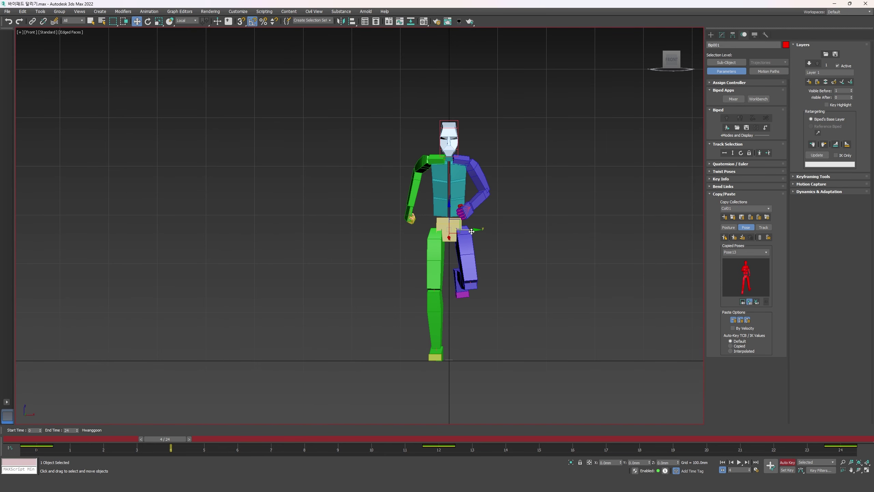
middle_drag(435, 339, 406, 352)
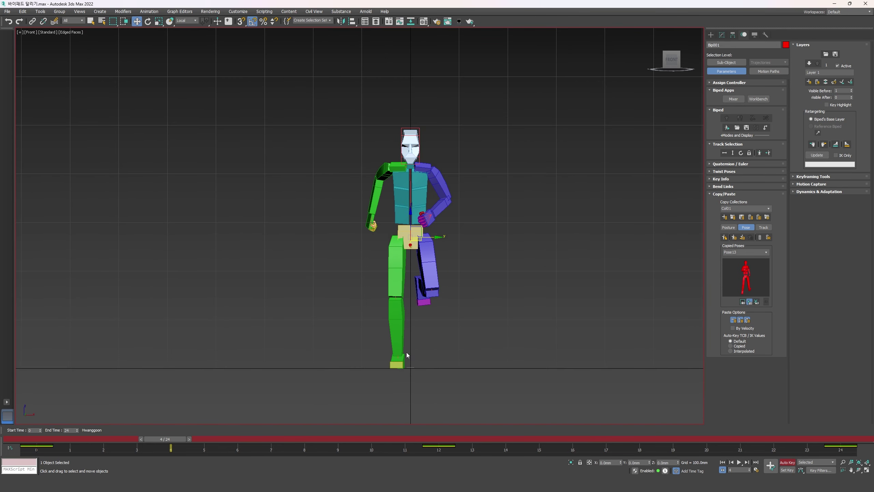
drag(431, 237, 424, 239)
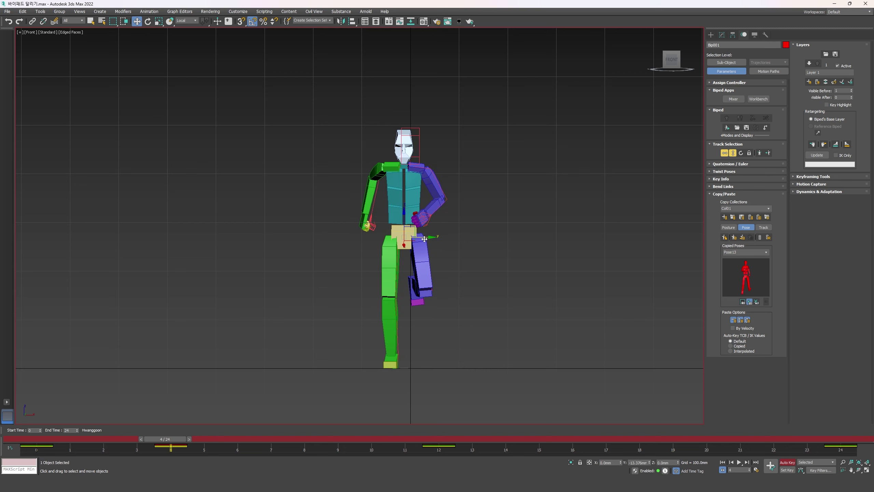
key(ctrl+z)
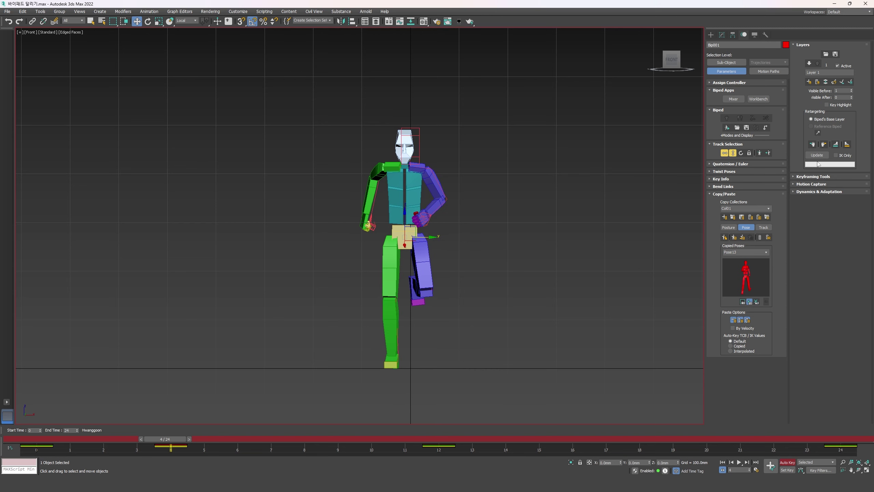
- Retarget the left and right legs to the Biped's Base Layer and update the layer
click(836, 144)
click(846, 145)
click(819, 155)
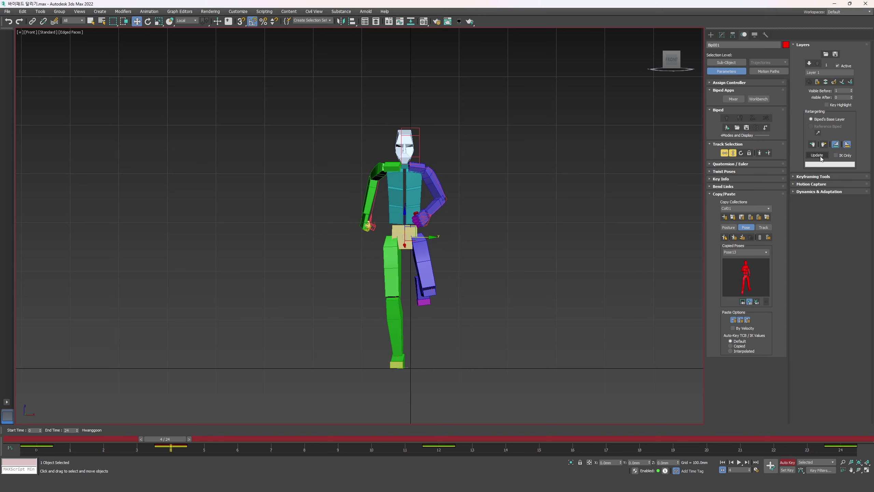
- Try tilting the center of mass sideways by -4 degrees at frame 4
scroll(383, 345, up, 3)
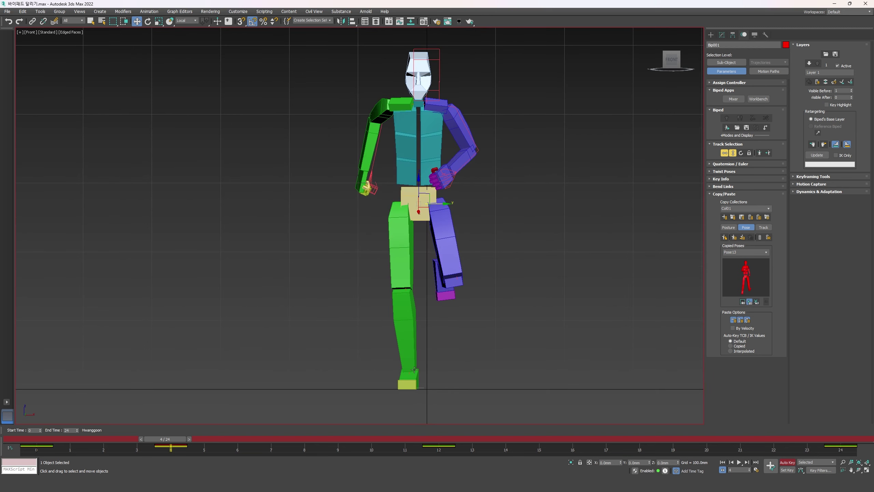
key(e)
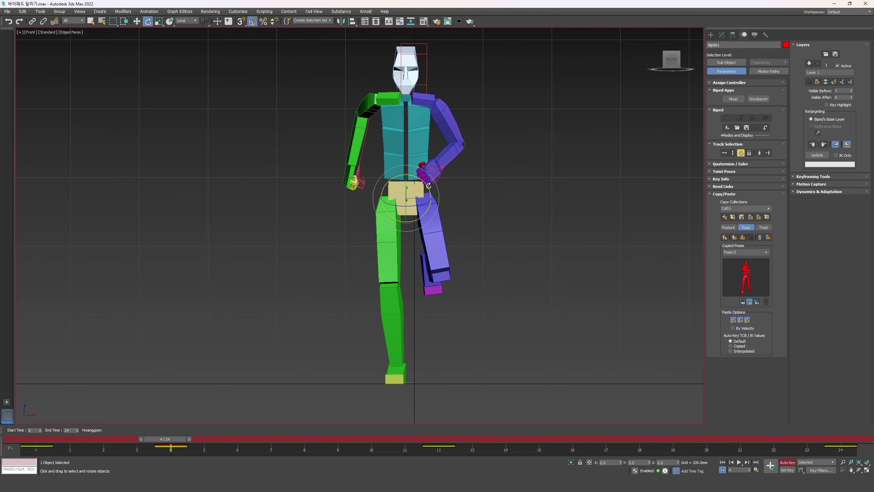
drag(429, 186, 431, 187)
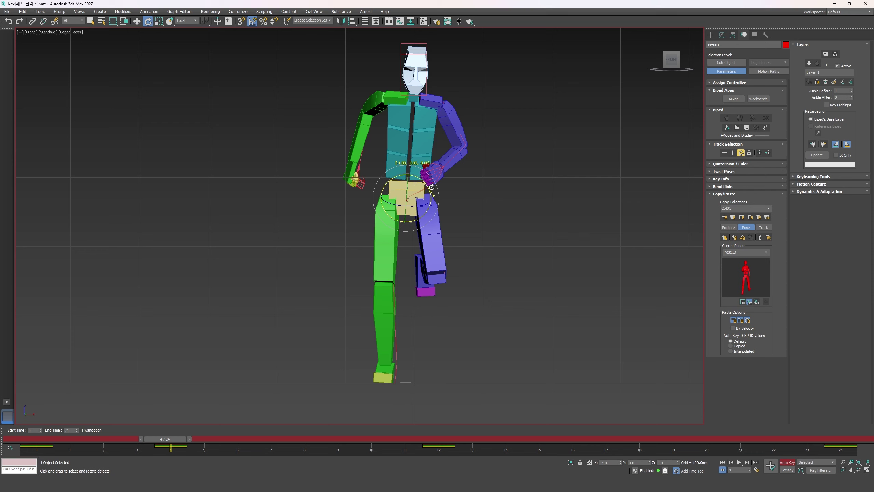
key(ctrl+z)
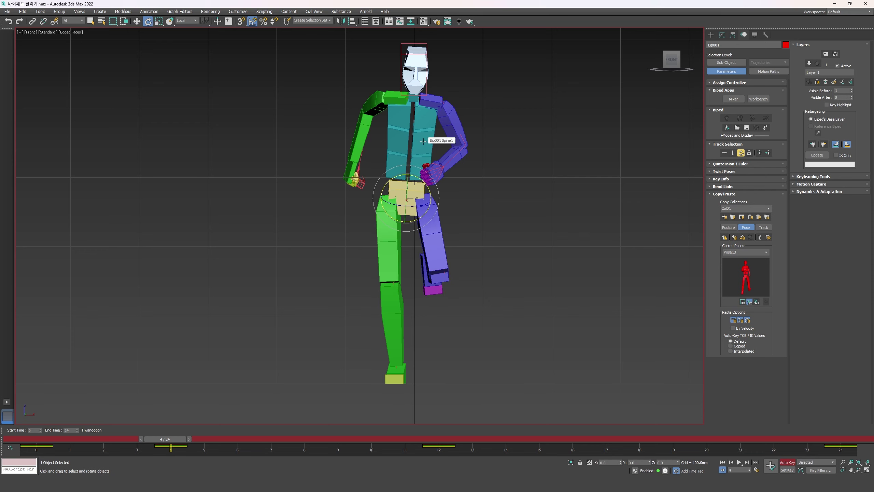
- Copy the biped's pose at frame 0 and paste it back in place on the new layer
click(734, 237)
click(734, 238)
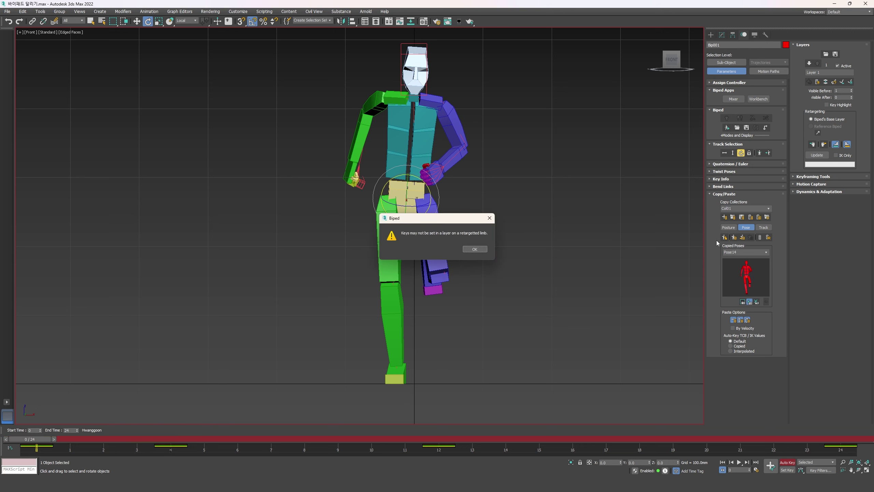
click(475, 248)
key(period)
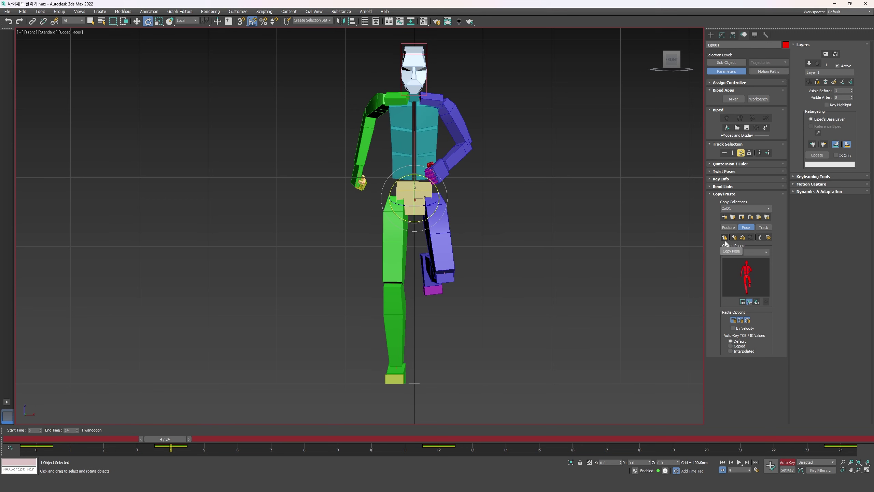
key(comma)
key(period)
key(comma)
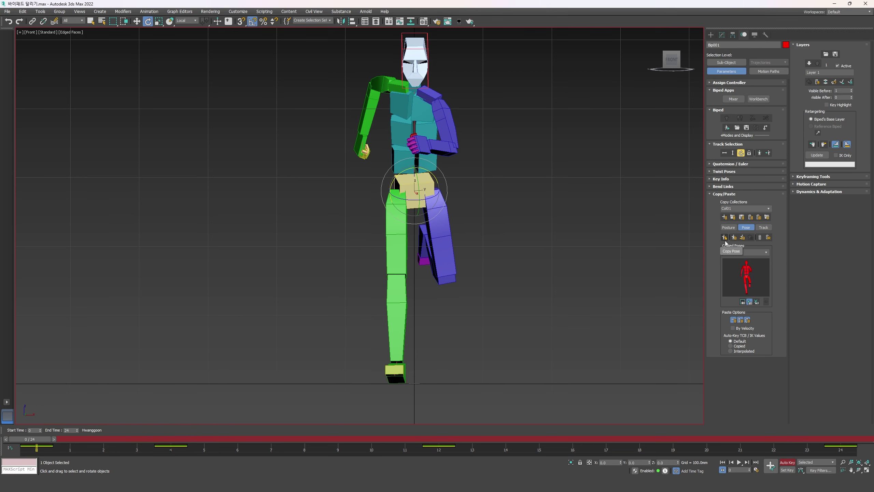
click(725, 240)
click(734, 237)
key(Return)
key(period)
key(period)
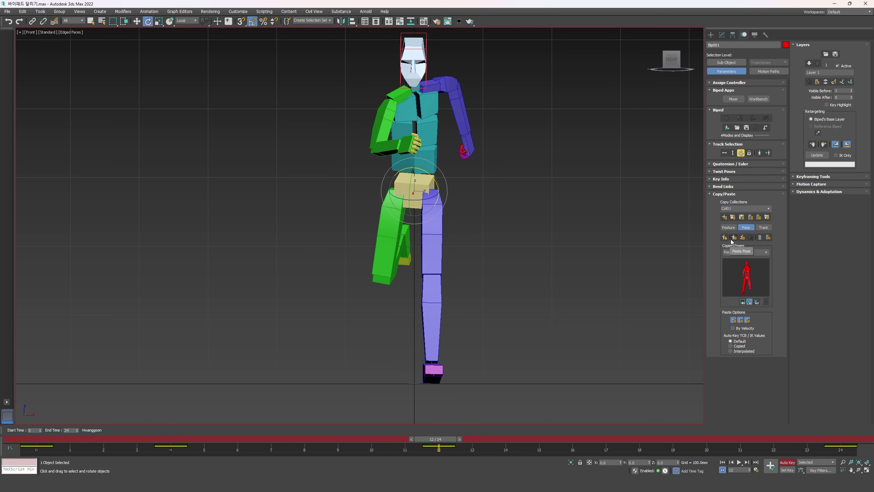
- Copy the frame 12 pose, paste it back in place on the layer, and copy the frame 24 pose
click(733, 238)
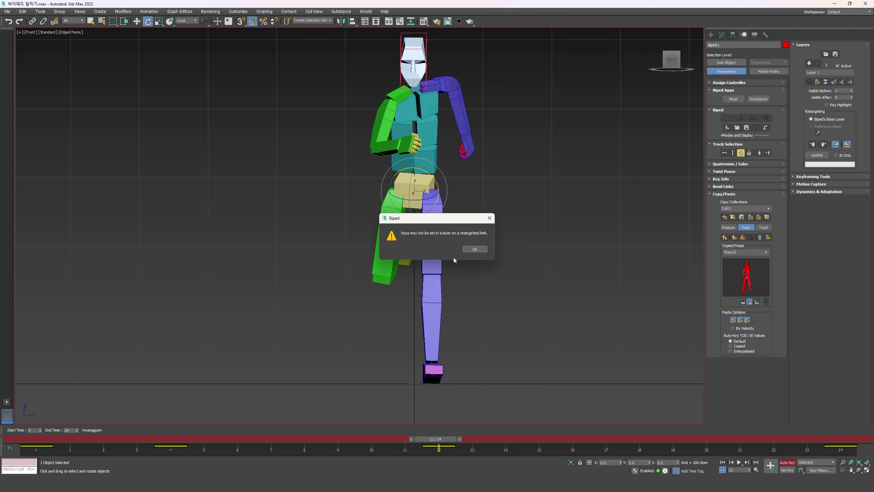
click(480, 251)
click(725, 237)
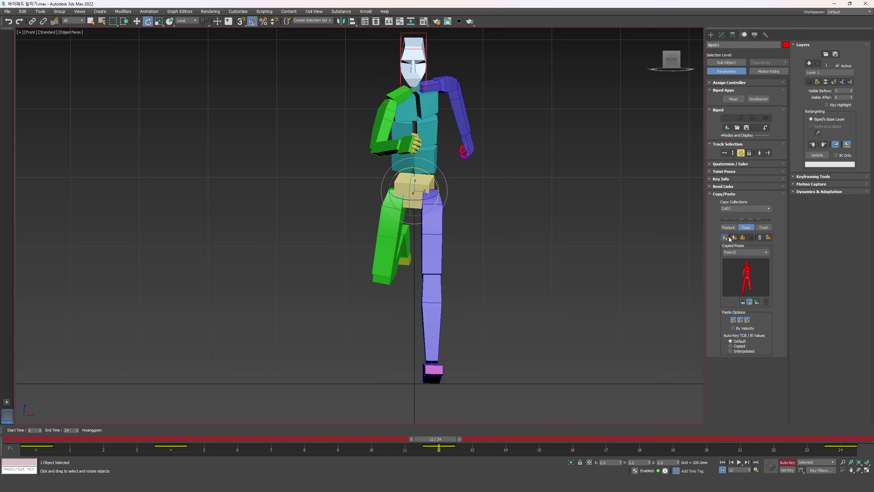
click(734, 238)
key(Return)
key(period)
click(725, 237)
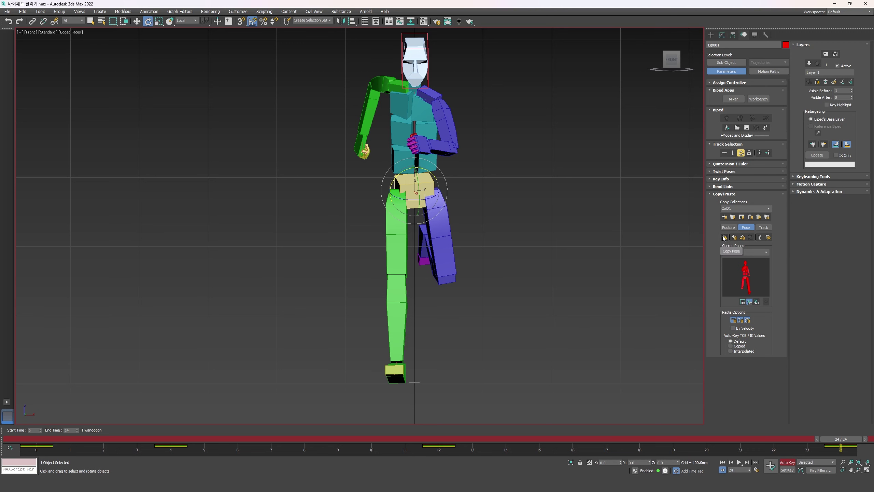
key(slash)
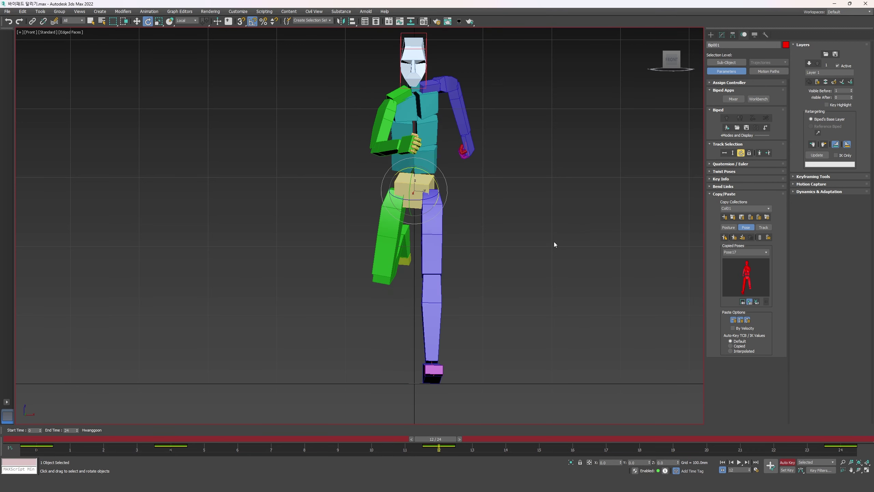
- At frame 4, shift the center of mass toward the right leg, tilt the left hip down and counter-rotate the middle spine link
click(429, 137)
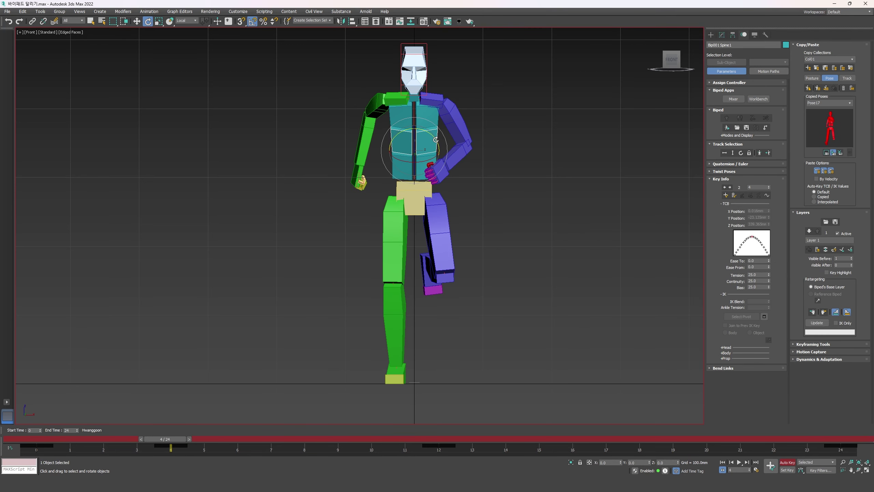
click(427, 191)
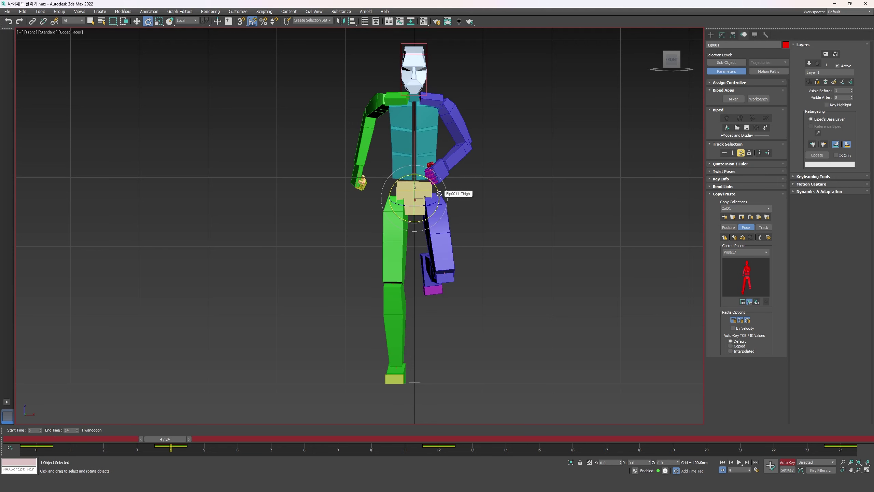
key(w)
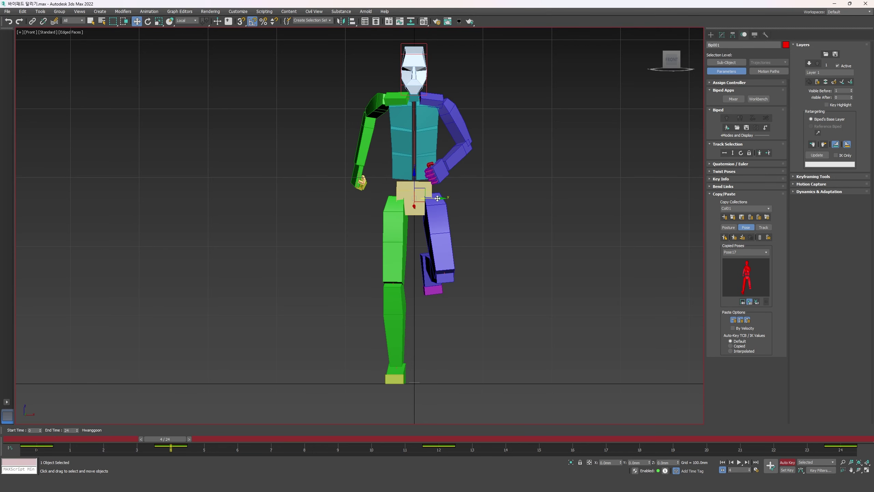
key(e)
drag(436, 195, 433, 184)
click(429, 146)
drag(436, 145, 431, 142)
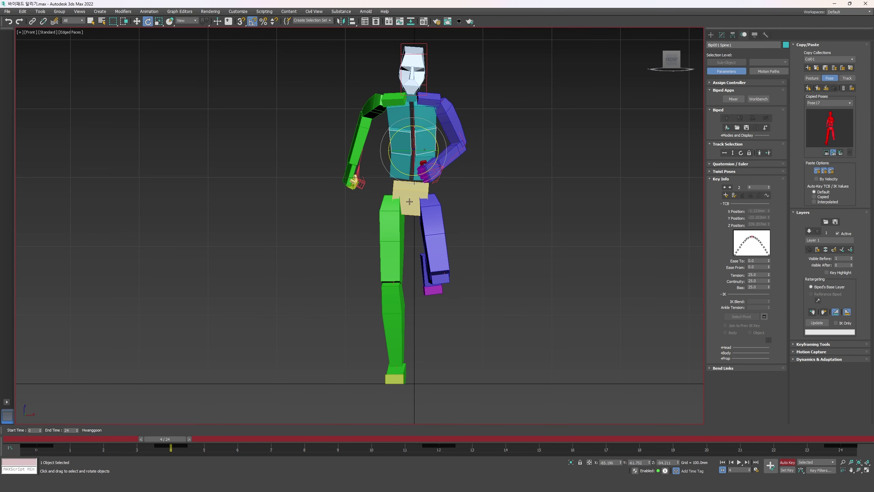
- Move the center of mass slightly further toward the right leg at frame 4 and fine-tune its sideways tilt
click(407, 202)
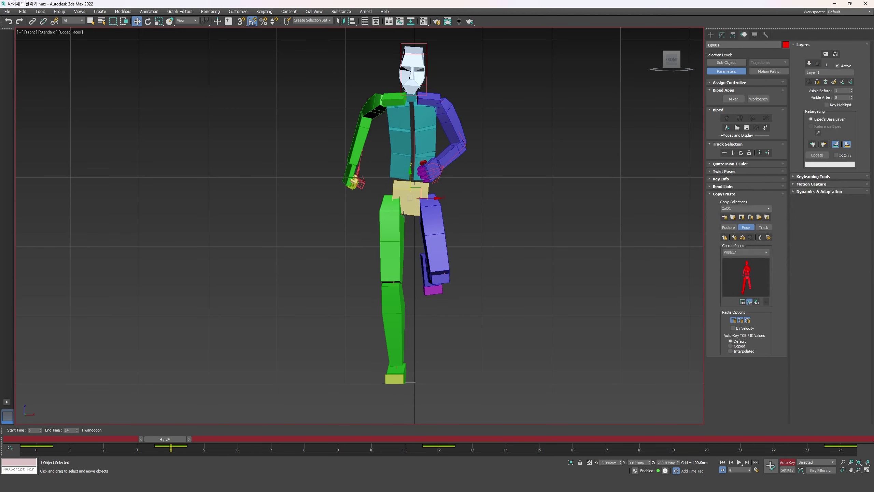
key(w)
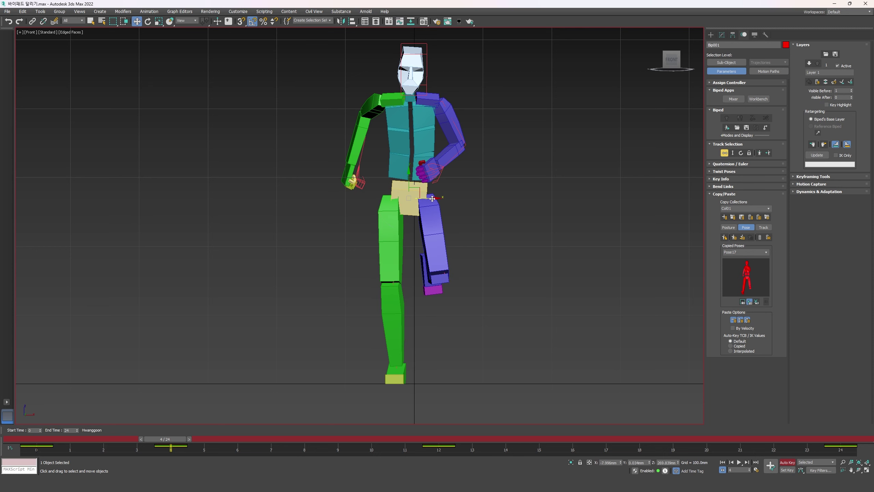
key(e)
drag(433, 191, 434, 191)
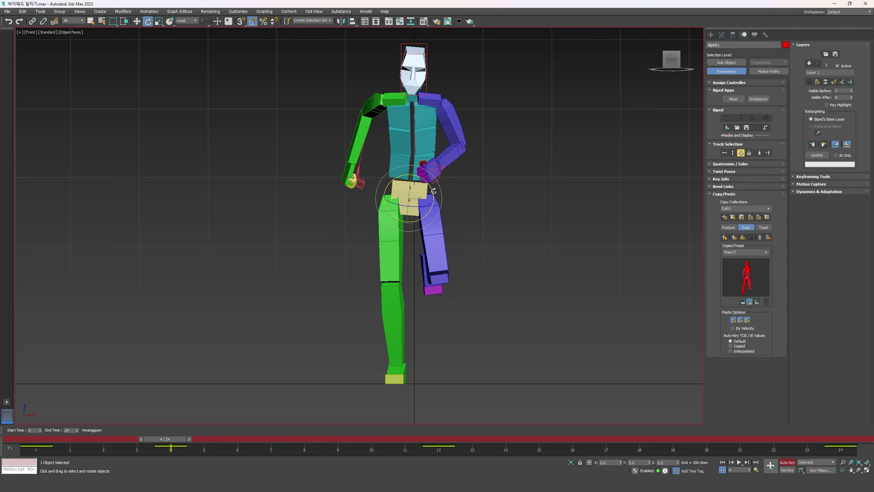
- Fine-tune the rotation of the biped's middle spine link at frame 4
click(423, 141)
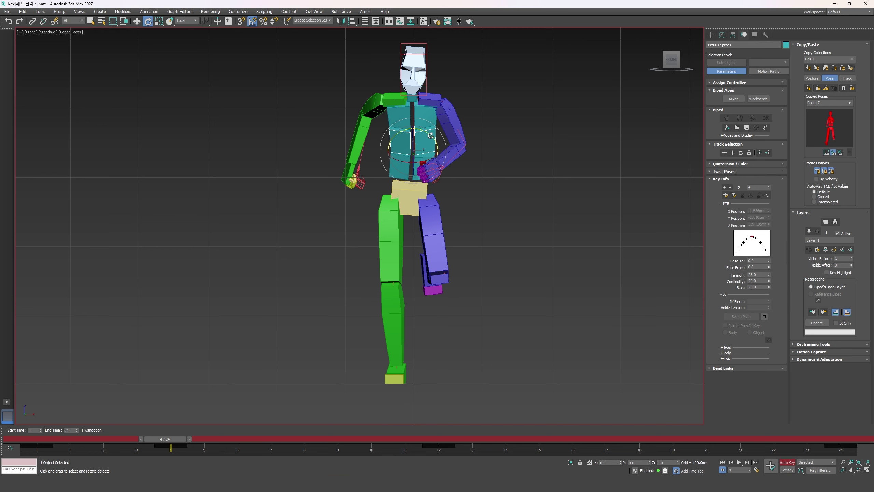
drag(430, 135, 430, 136)
middle_drag(417, 149, 418, 163)
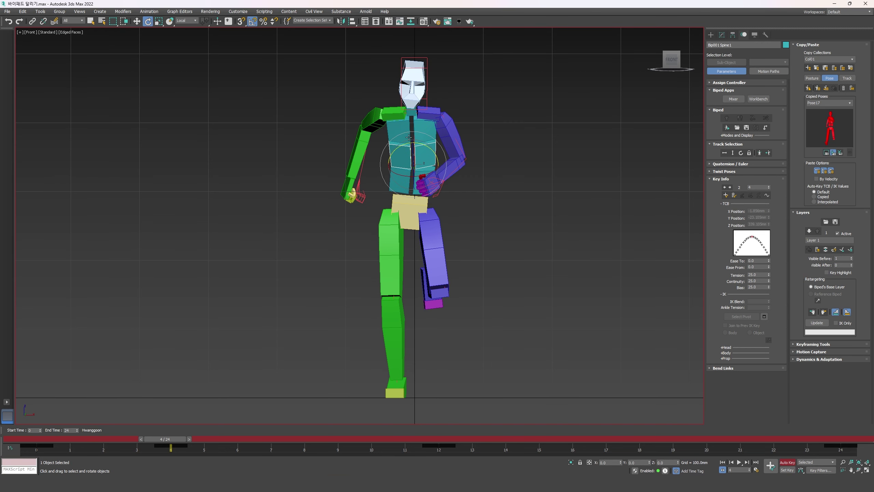
- Select both clavicles and rotate them slightly at frame 9 to adjust the shoulder line
click(393, 113)
ctrl+click(429, 115)
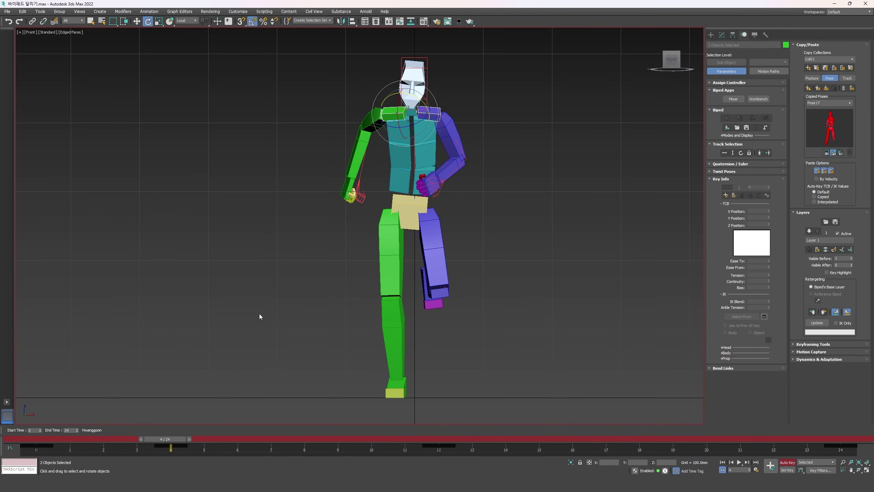
key(comma)
key(period)
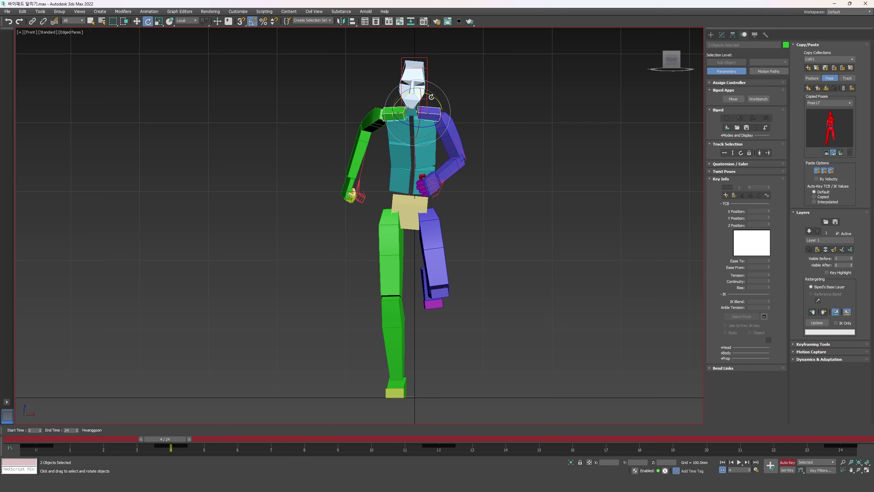
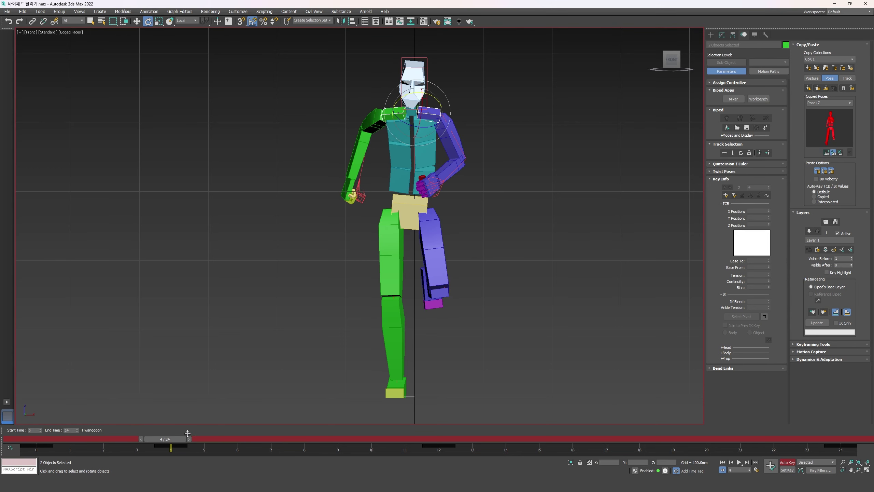
click(334, 436)
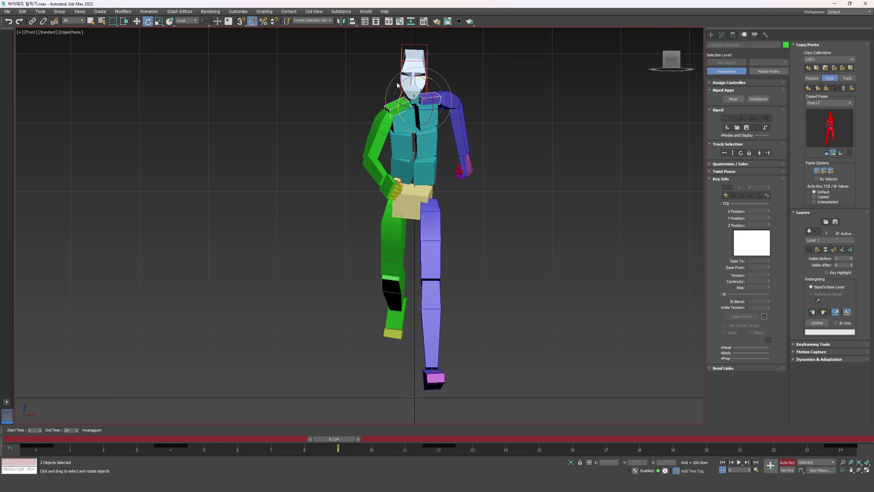
drag(405, 90, 401, 93)
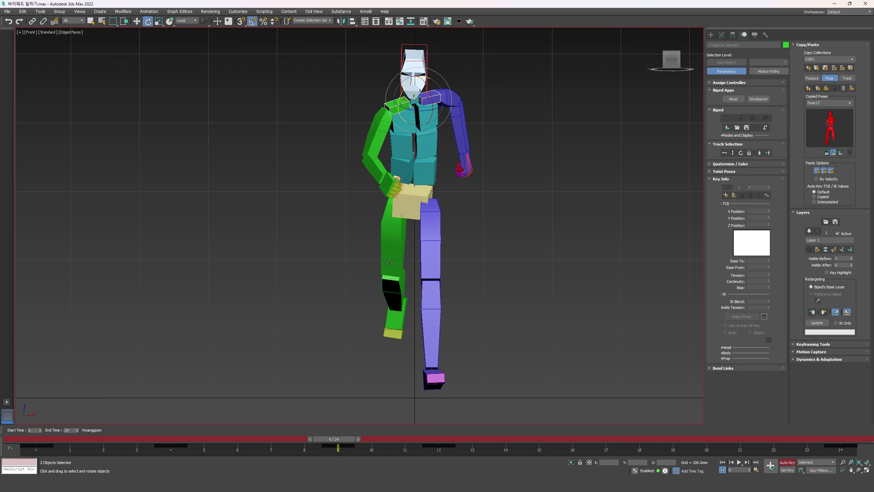
- Return to frame 4, select the center of mass and check its X position
click(207, 436)
mouse_move(168, 440)
mouse_down()
mouse_move(67, 439)
mouse_move(457, 431)
mouse_move(180, 444)
mouse_up()
key(e)
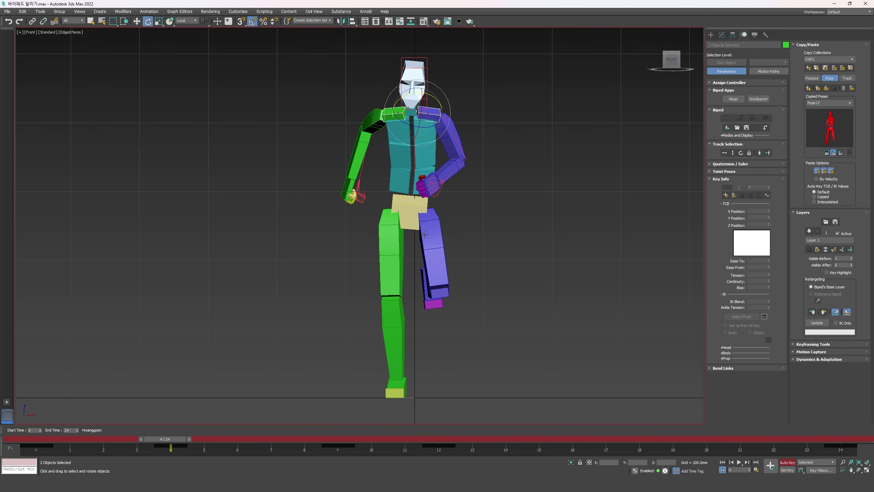
key(Page_Up)
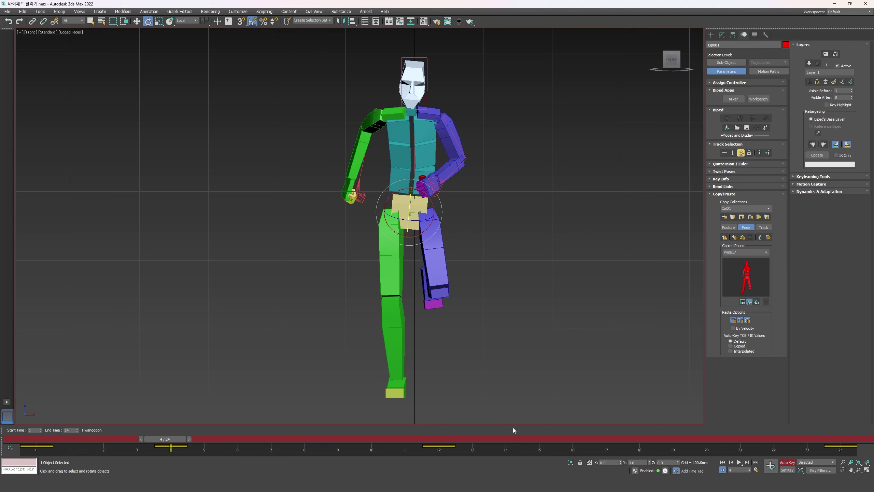
key(w)
scroll(517, 386, down, 2)
scroll(442, 301, up, 2)
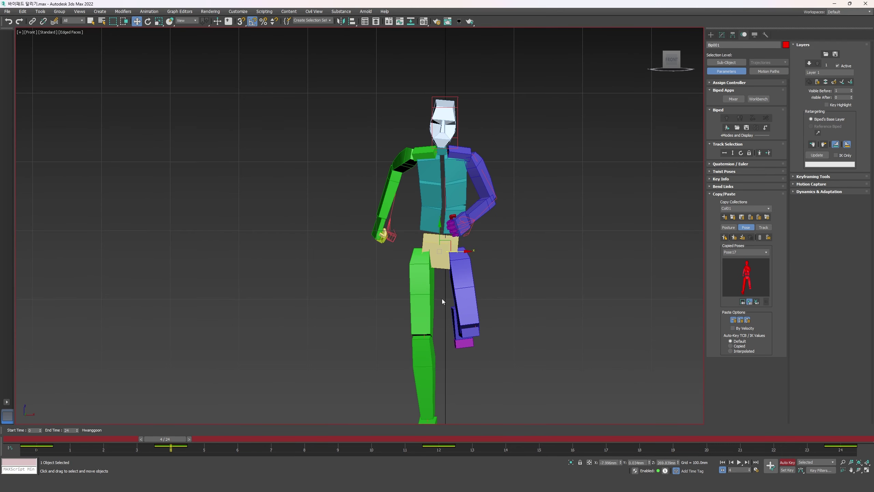
click(608, 462)
scroll(511, 330, up, 2)
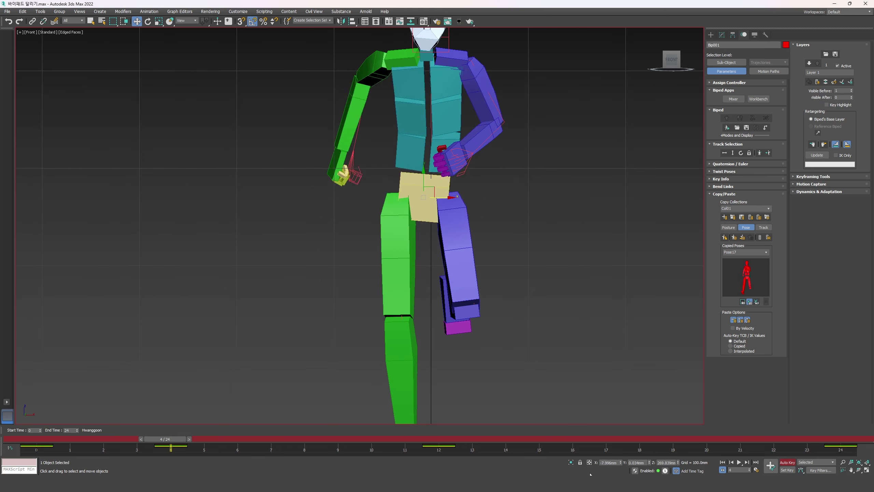
click(605, 462)
scroll(540, 332, down, 2)
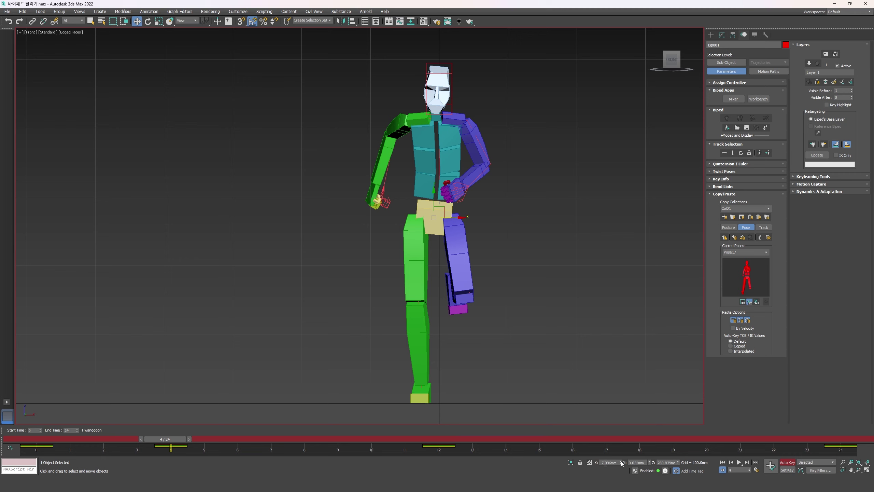
drag(621, 463, 618, 456)
drag(617, 463, 605, 462)
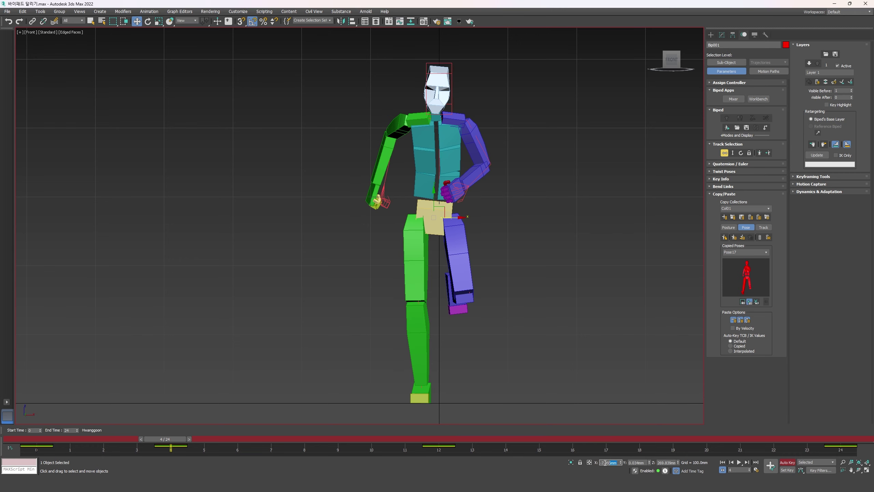
- Select the whole biped except its legs and move the layer's frame 4 keys to frame 3
click(574, 443)
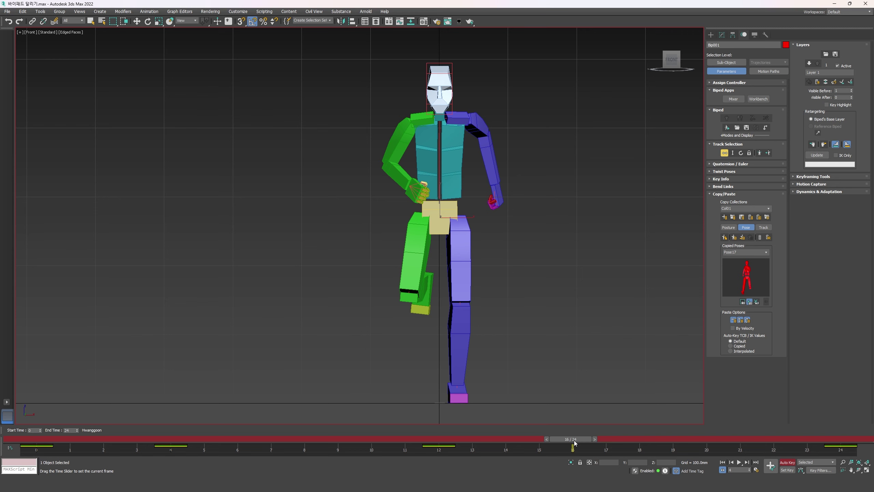
key(w)
scroll(402, 254, down, 3)
drag(557, 361, 557, 362)
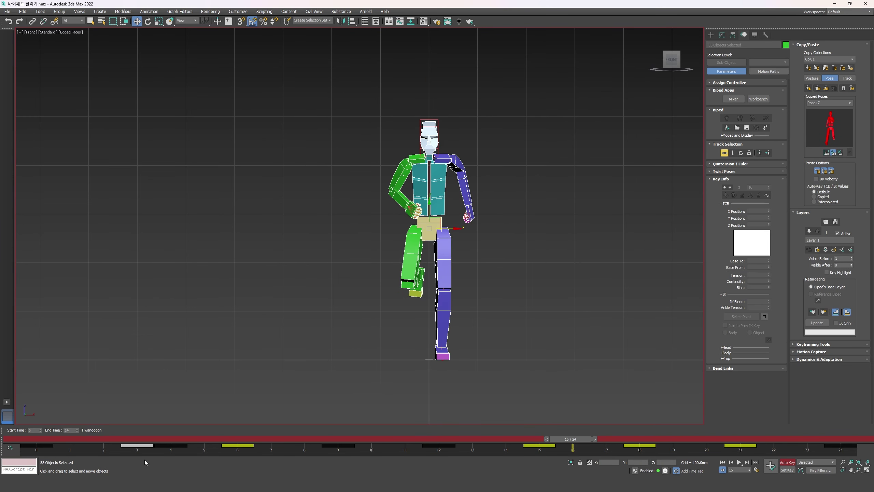
click(153, 444)
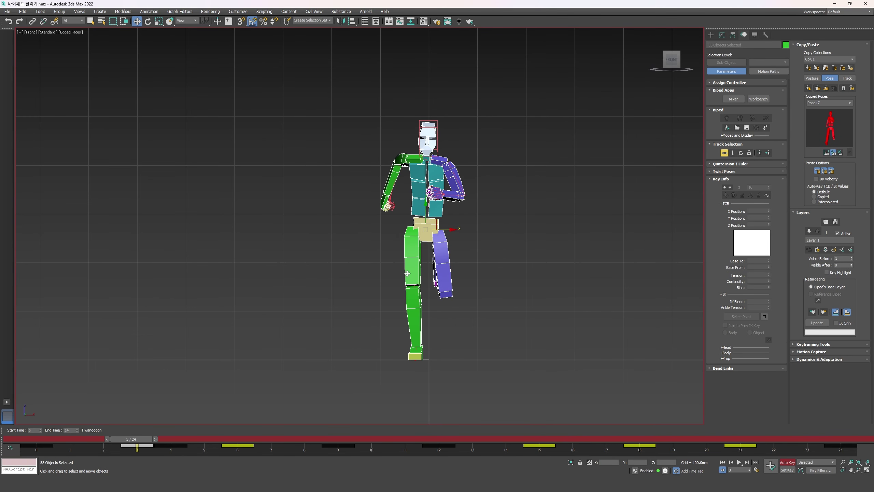
alt+drag(515, 321, 512, 253)
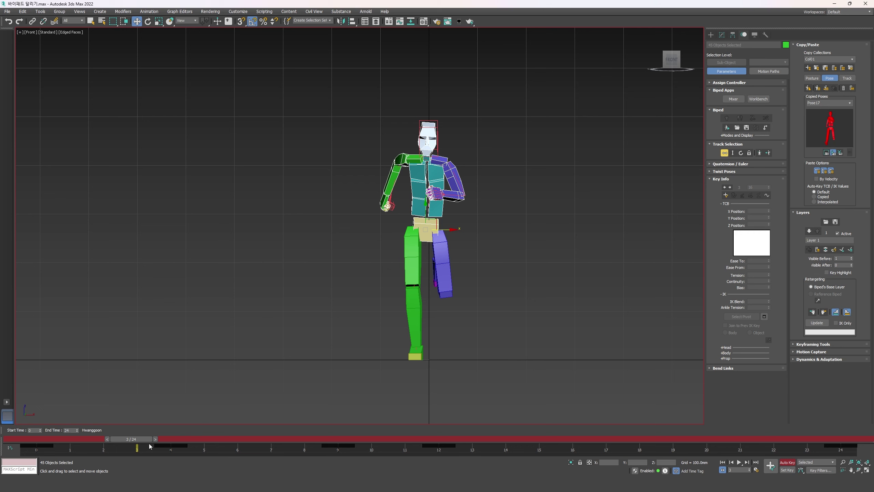
mouse_move(149, 439)
mouse_down()
mouse_move(82, 439)
mouse_move(148, 439)
mouse_move(143, 448)
mouse_up()
click(171, 449)
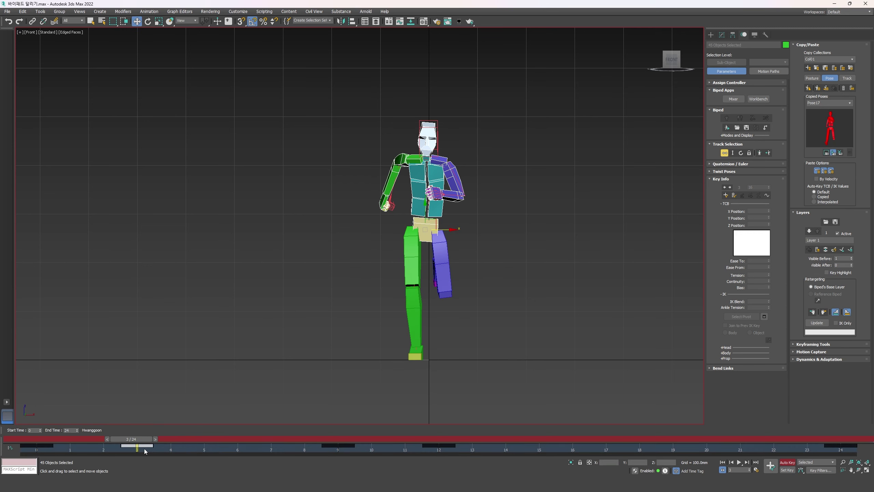
- Copy the upper-body pose at frame 3 and paste it onto the opposite side at frame 15
key(Home)
key(period)
key(comma)
key(period)
click(808, 88)
click(541, 440)
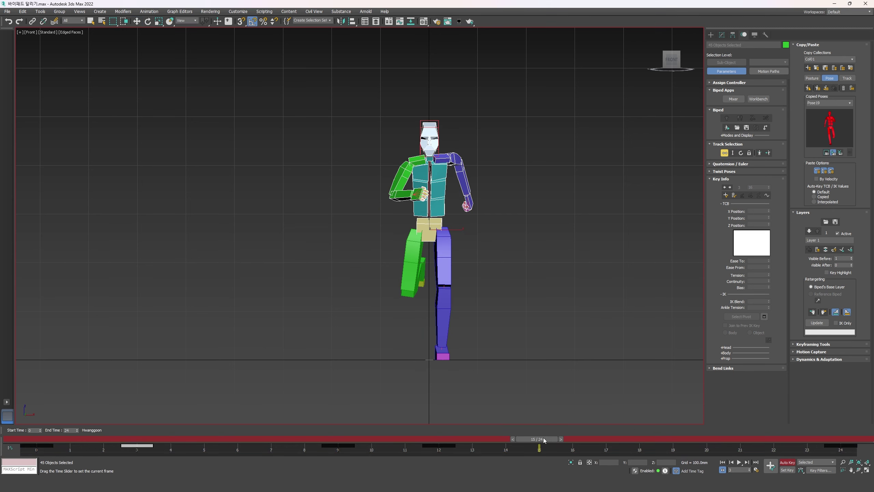
click(826, 88)
key(Return)
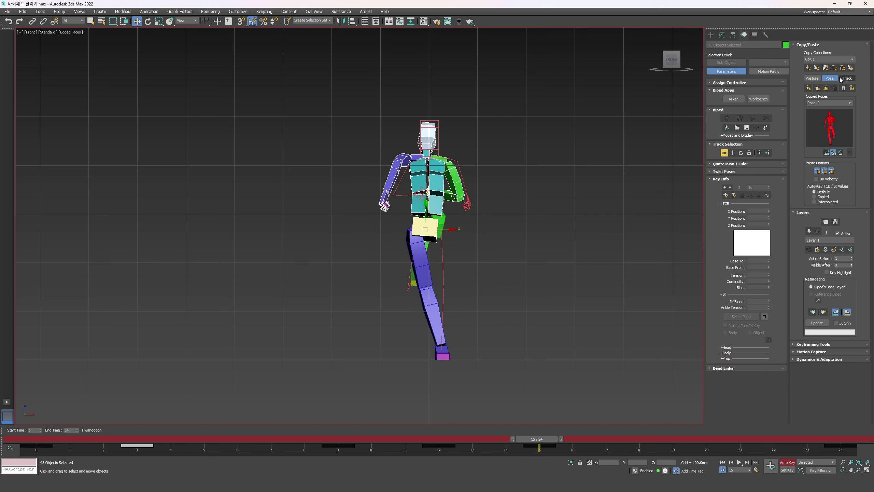
click(825, 88)
key(Return)
- Select the center of mass at frame 15 and set its X position to 7.998 mm to shift the weight sideways
scroll(438, 232, up, 3)
click(437, 230)
key(e)
drag(436, 229, 558, 262)
scroll(558, 261, down, 2)
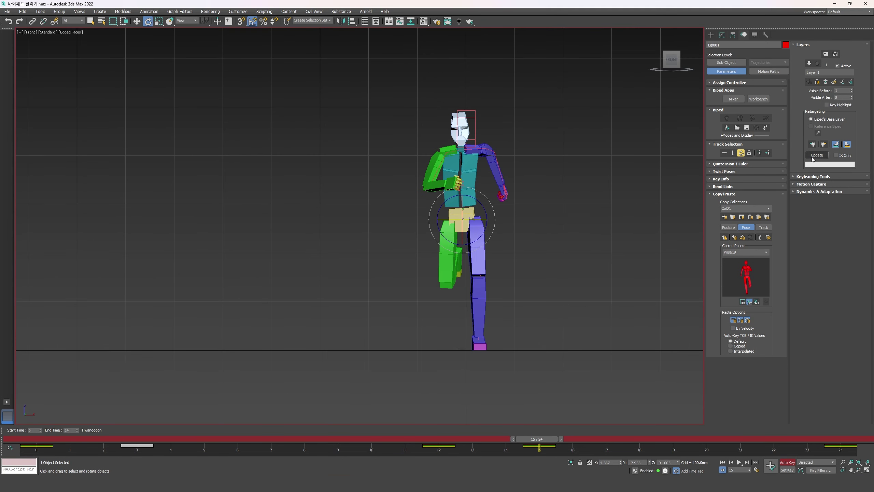
scroll(517, 246, up, 2)
key(w)
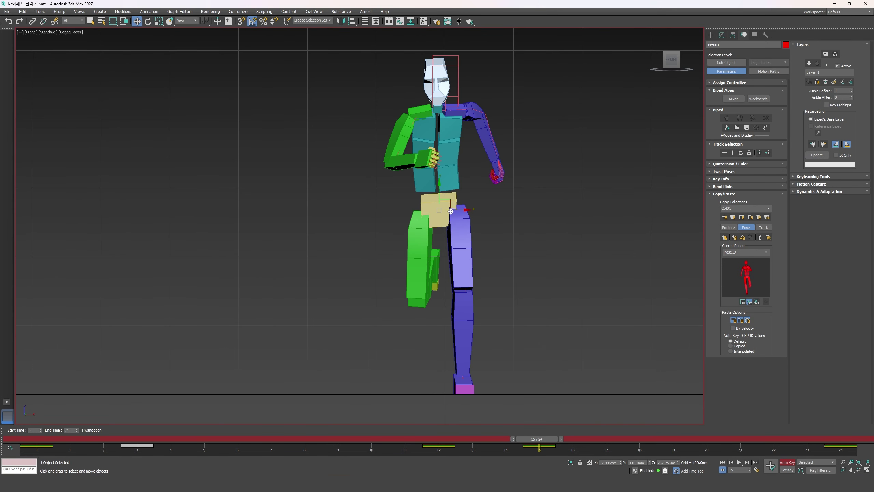
click(602, 463)
key(Return)
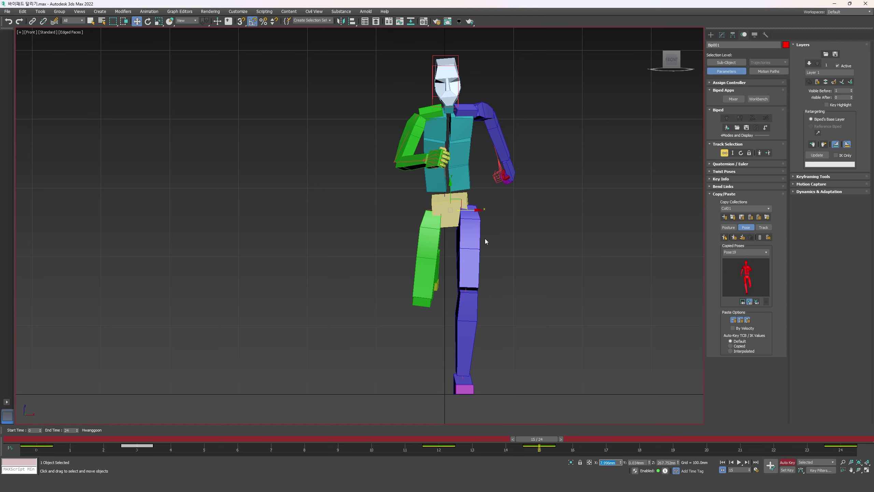
- Scrub back to frame 0 and play the run cycle, comparing the side-to-side motion in the front and left views
scroll(484, 240, down, 3)
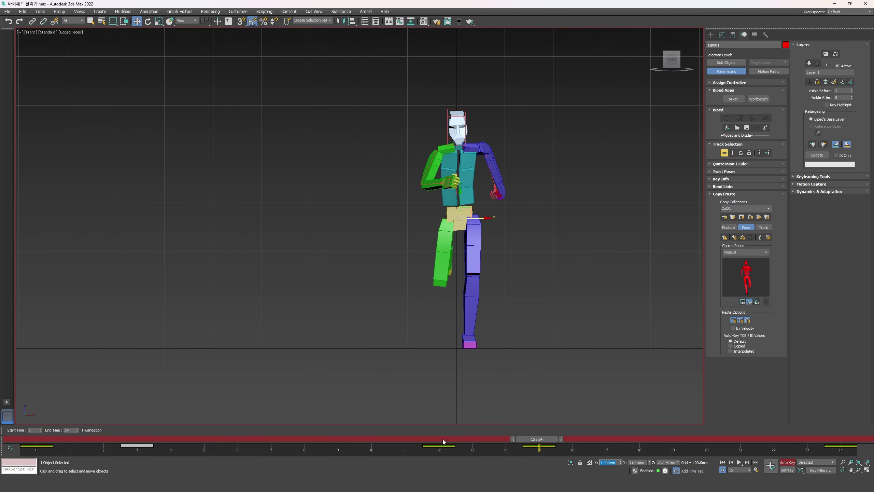
drag(443, 442, 30, 438)
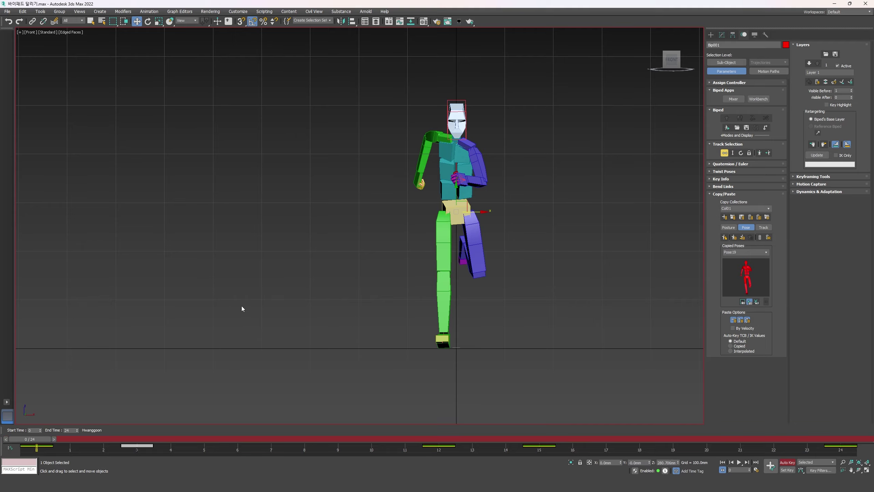
click(365, 268)
key(slash)
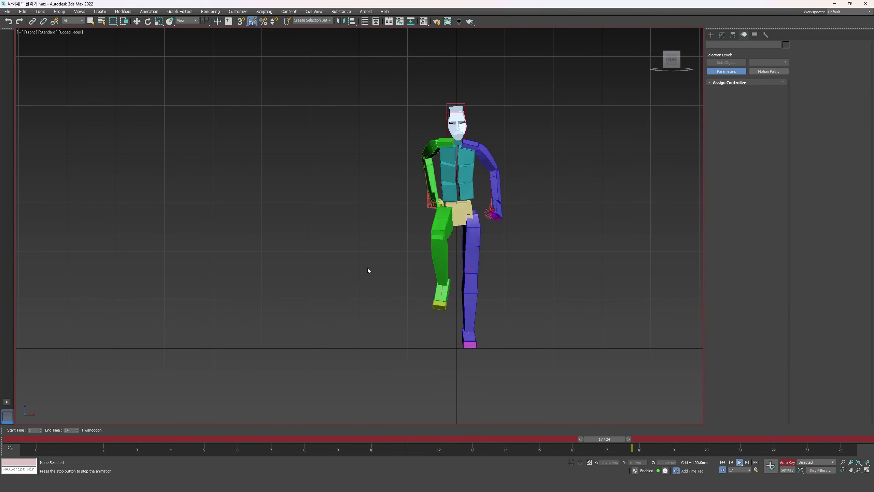
key(l)
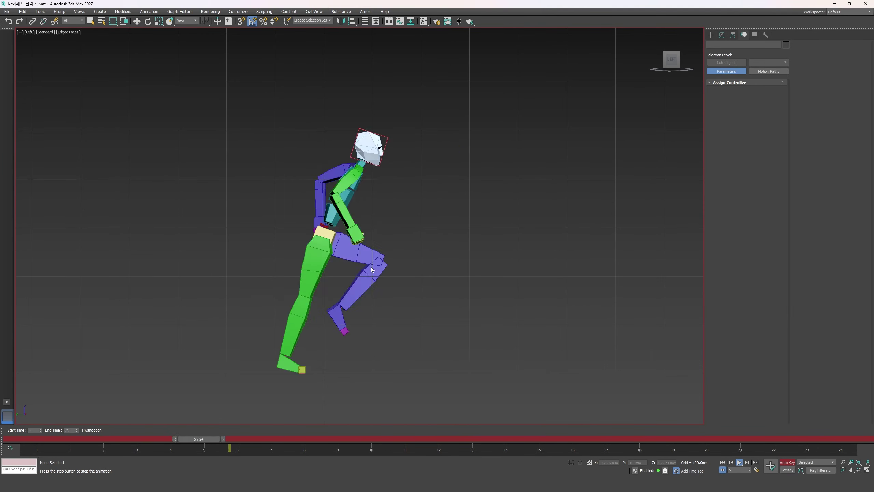
key(f)
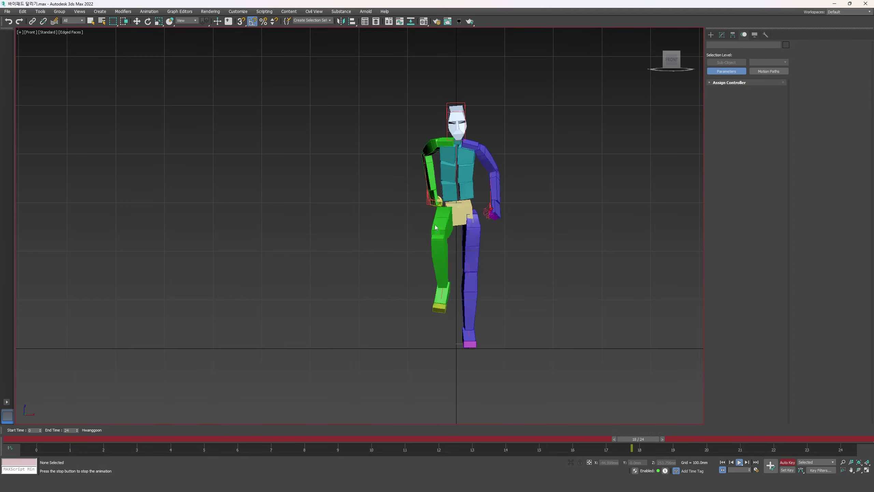
key(l)
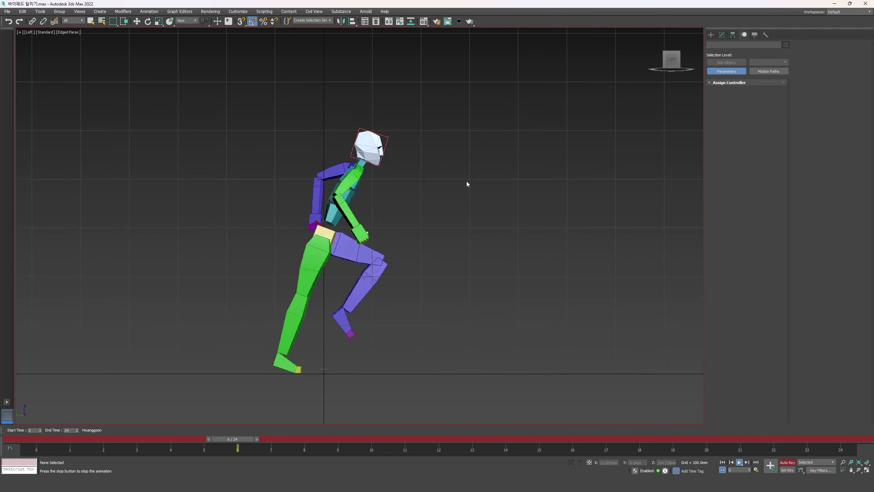
key(f)
key(slash)
- Select the middle spine link and rotate it at frame 24
click(460, 172)
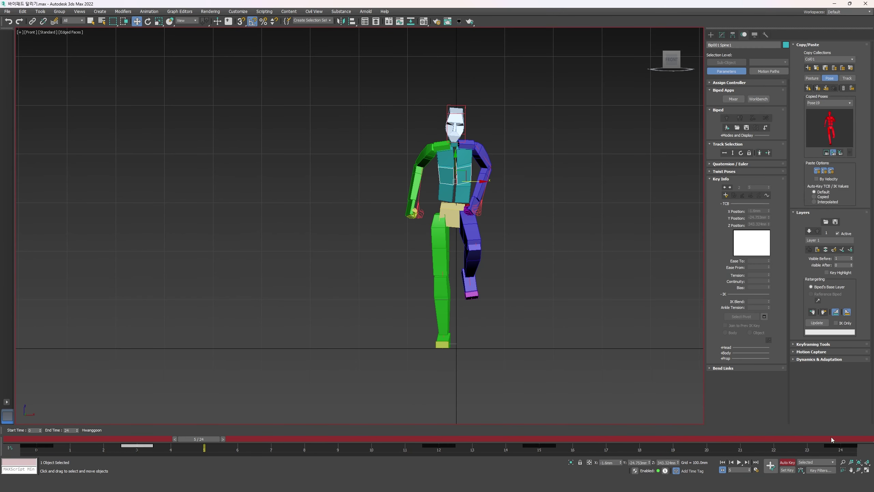
key(End)
scroll(439, 145, up, 3)
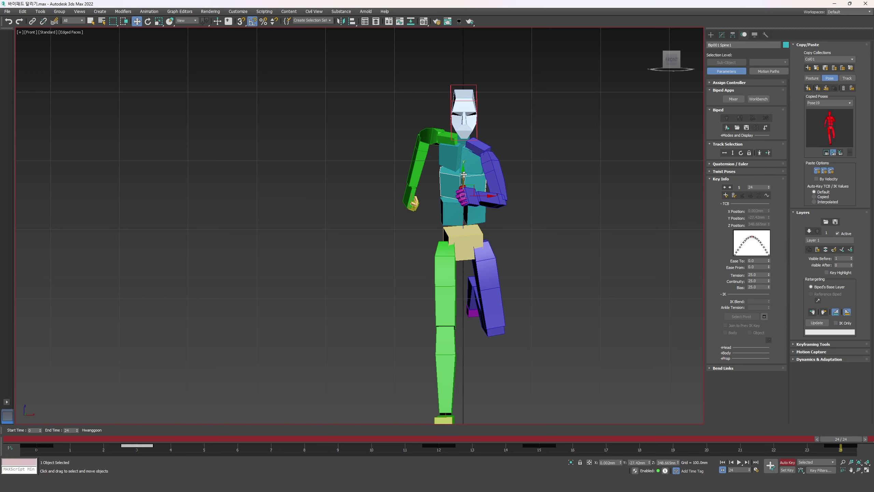
scroll(451, 190, down, 3)
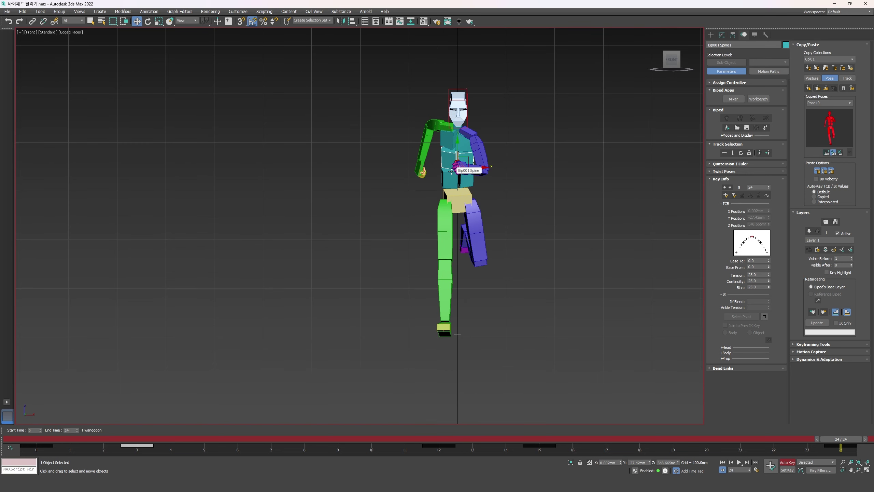
scroll(462, 174, up, 3)
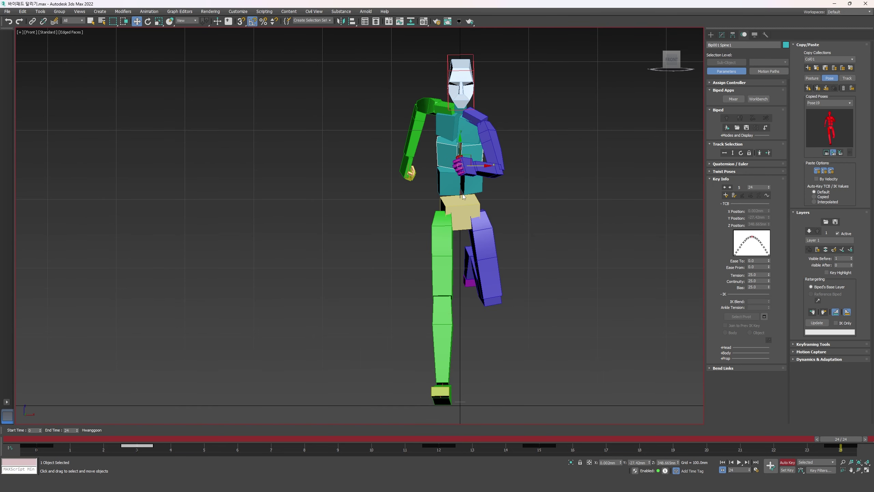
key(e)
drag(476, 149, 444, 171)
scroll(443, 171, down, 2)
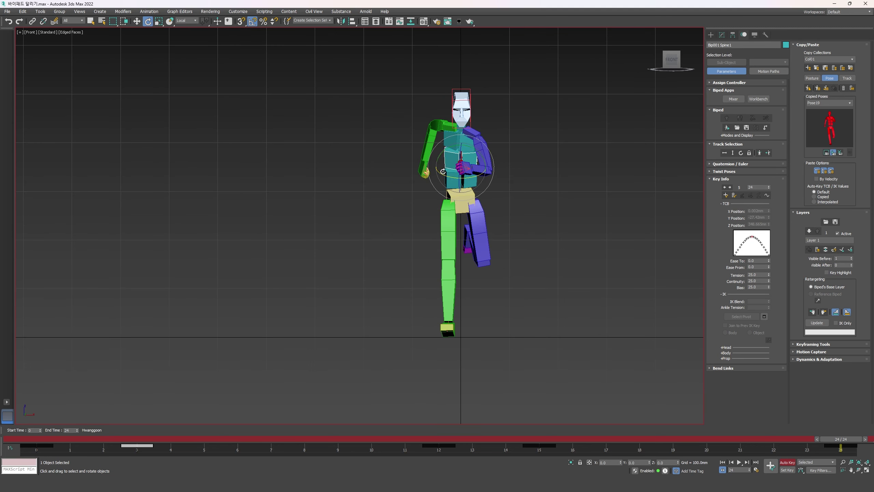
middle_drag(467, 279, 383, 288)
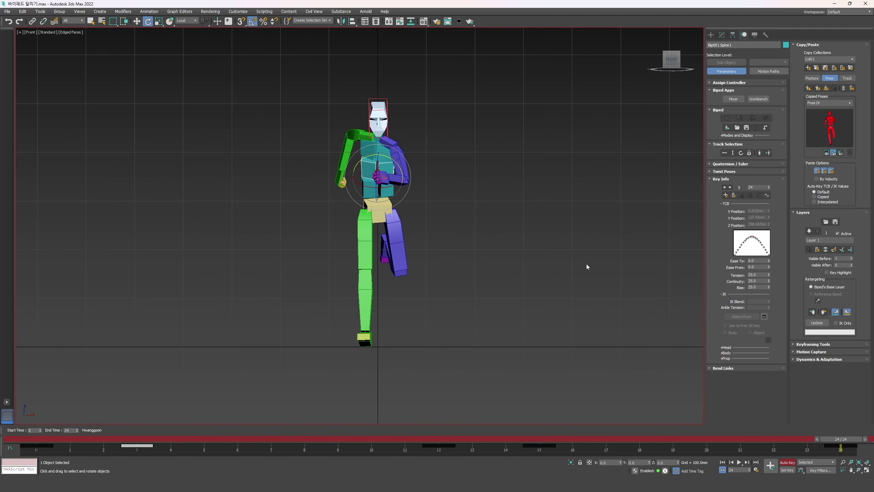
- Collapse the existing Biped layer into the original motion and create a new layer on top
click(827, 250)
middle_drag(510, 232, 526, 237)
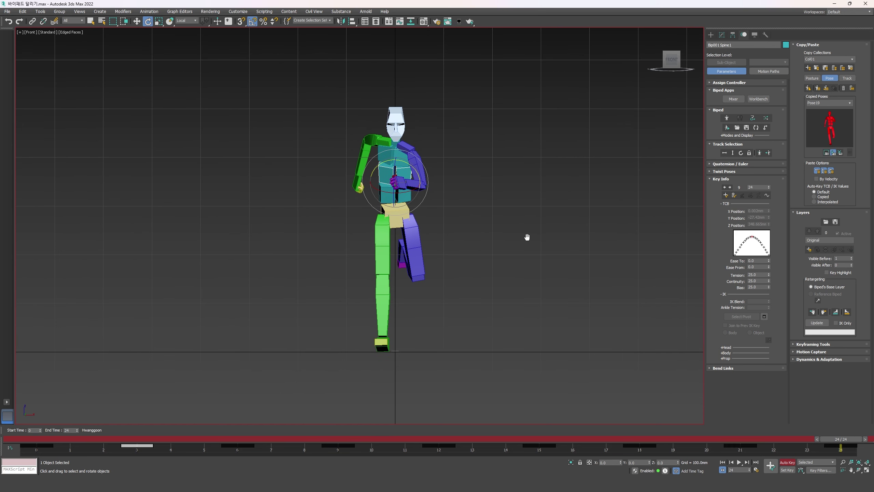
click(808, 250)
- Key the new layer by copying the frame 0 pose onto frames 0 and 24, and the frame 12 pose onto itself
click(39, 440)
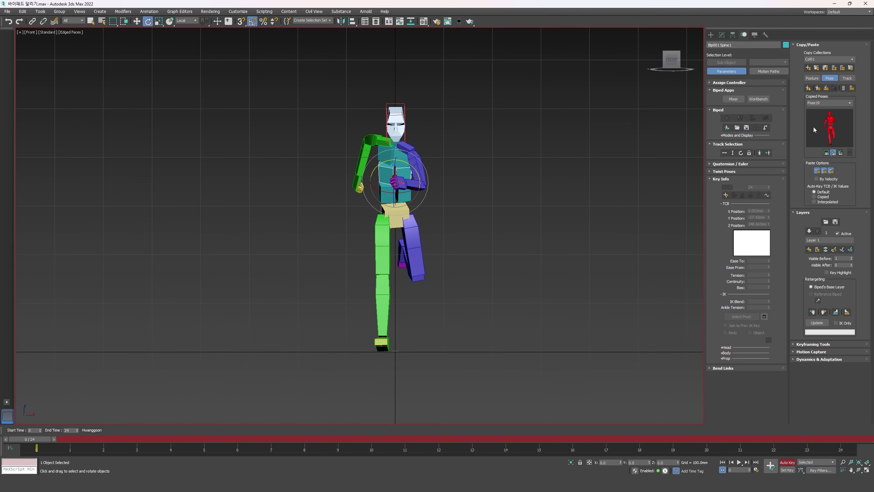
click(807, 88)
click(817, 88)
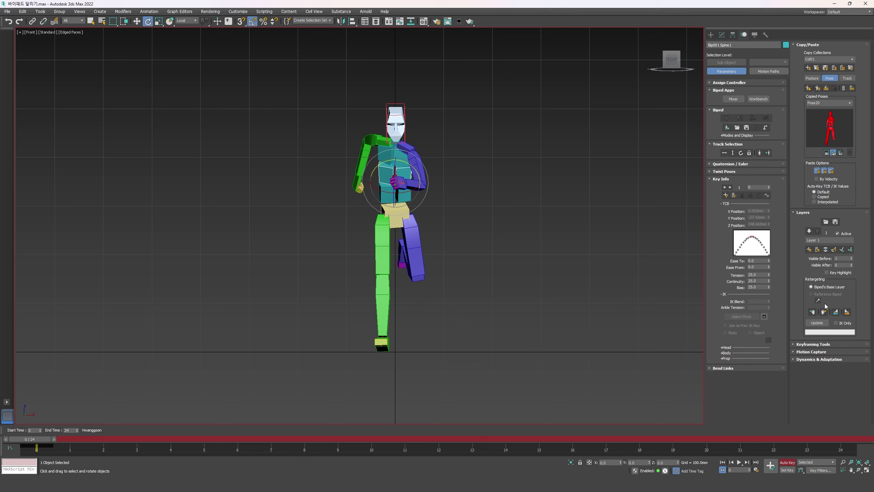
click(844, 438)
click(818, 88)
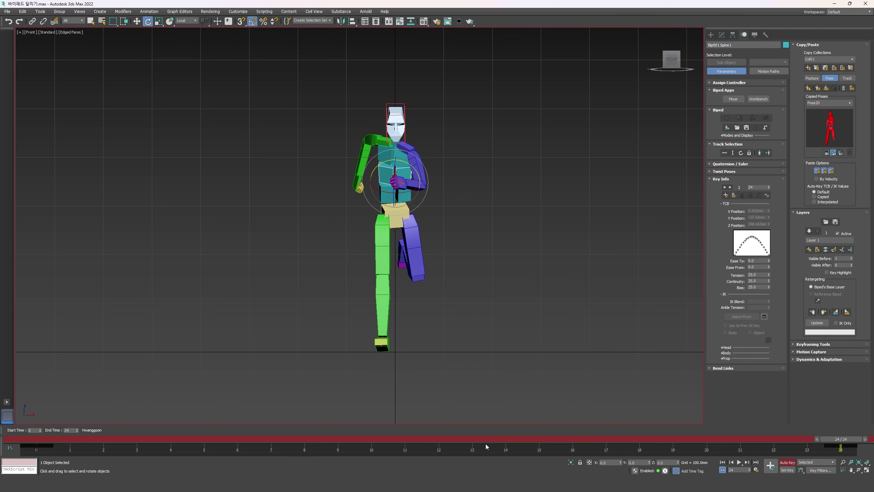
click(435, 439)
click(807, 88)
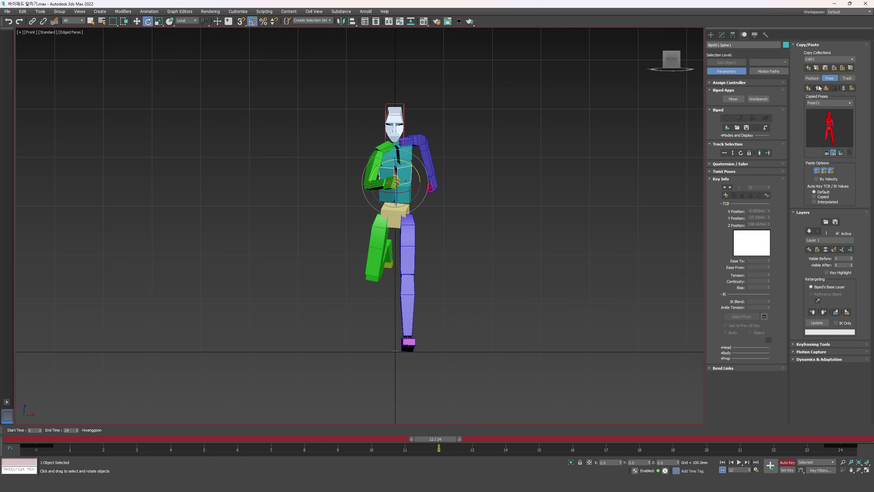
click(818, 88)
- Copy the poses at frames 6 and 18 and paste each in place to key them on the layer
drag(165, 439, 32, 442)
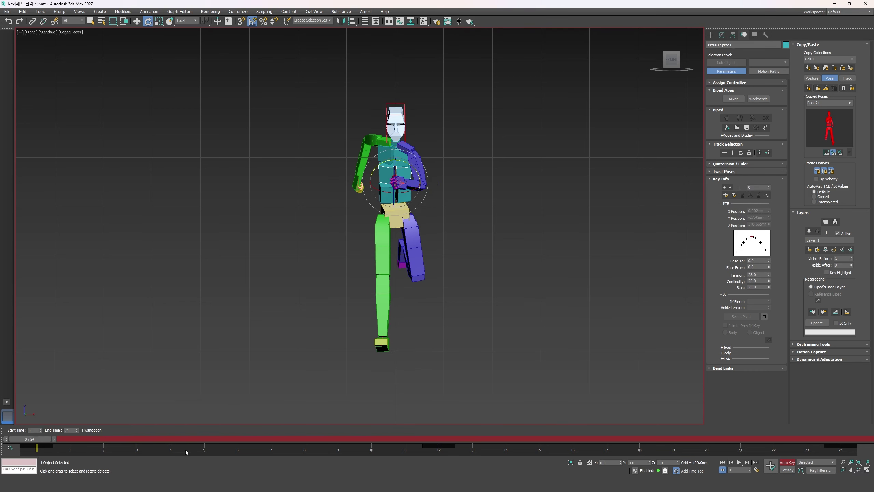
drag(150, 438, 240, 459)
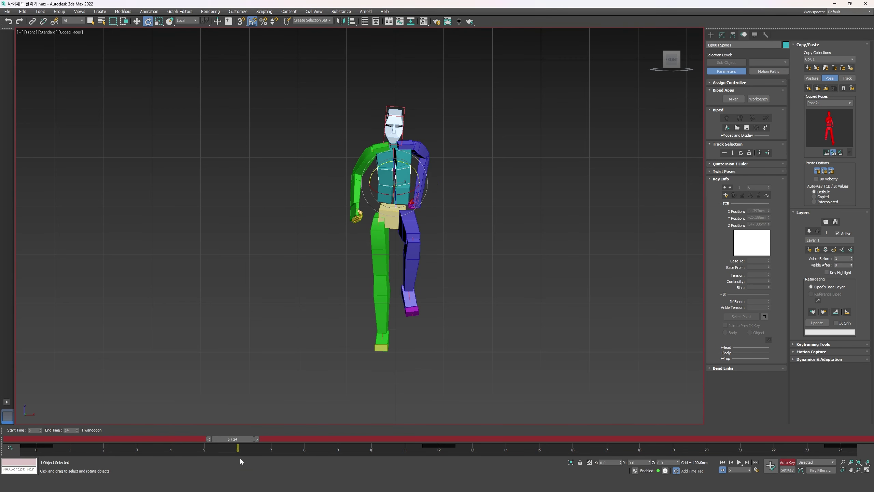
click(808, 88)
click(818, 88)
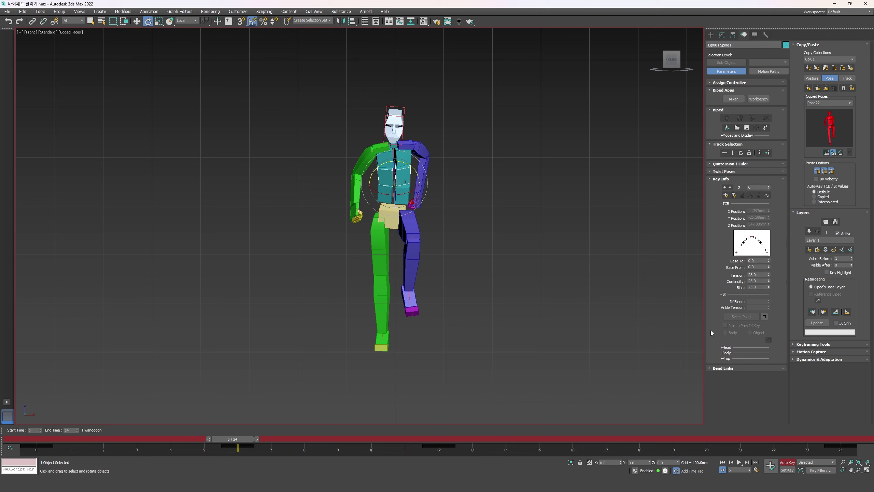
click(653, 442)
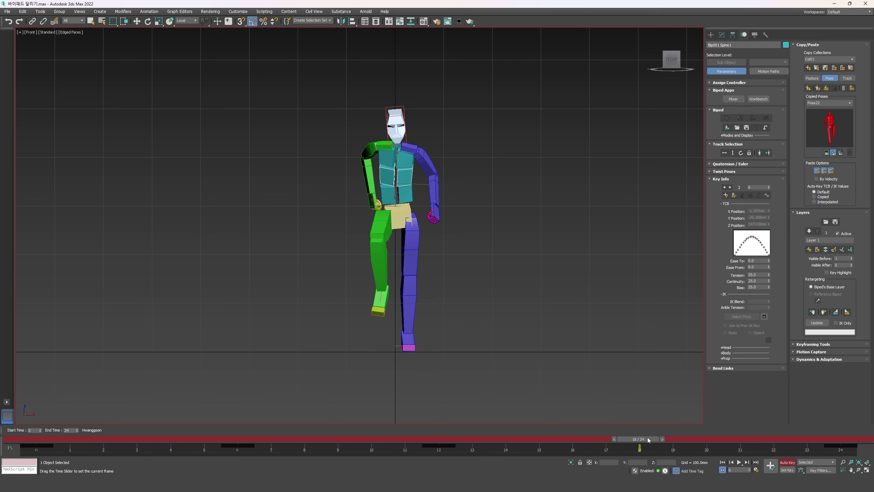
click(808, 88)
click(819, 88)
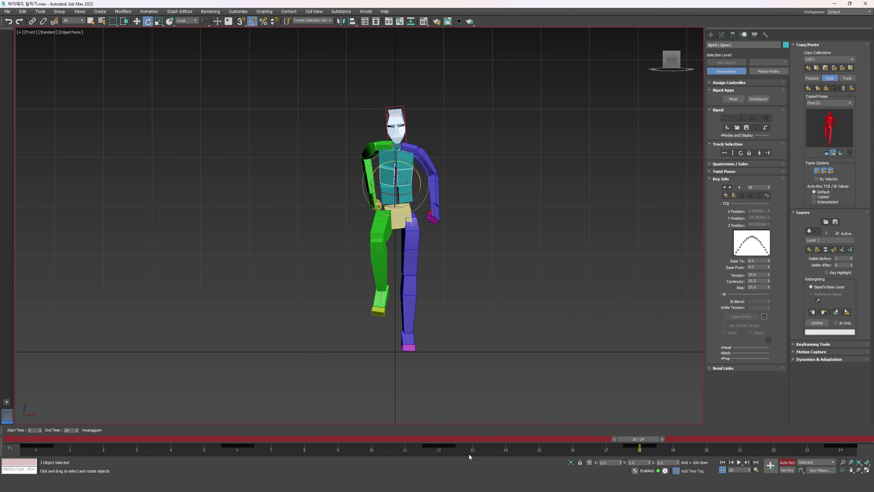
- Play the run cycle and examine the torso motion from the front and from behind
key(slash)
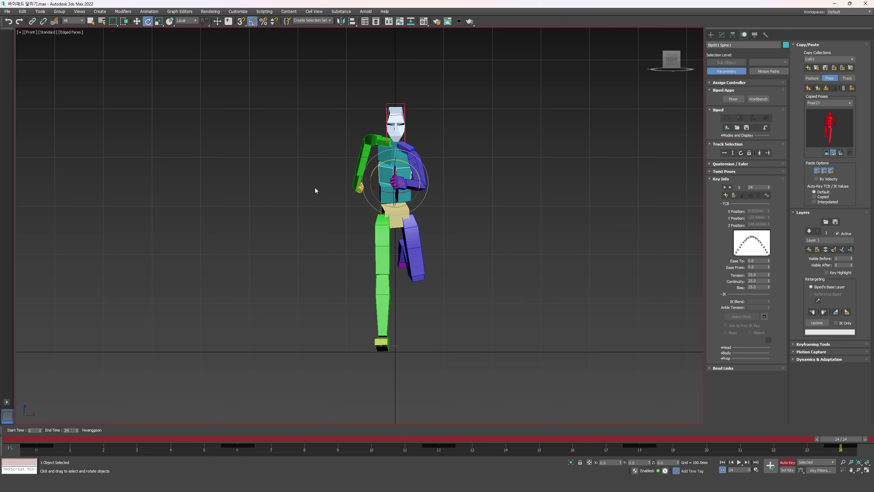
scroll(362, 177, up, 2)
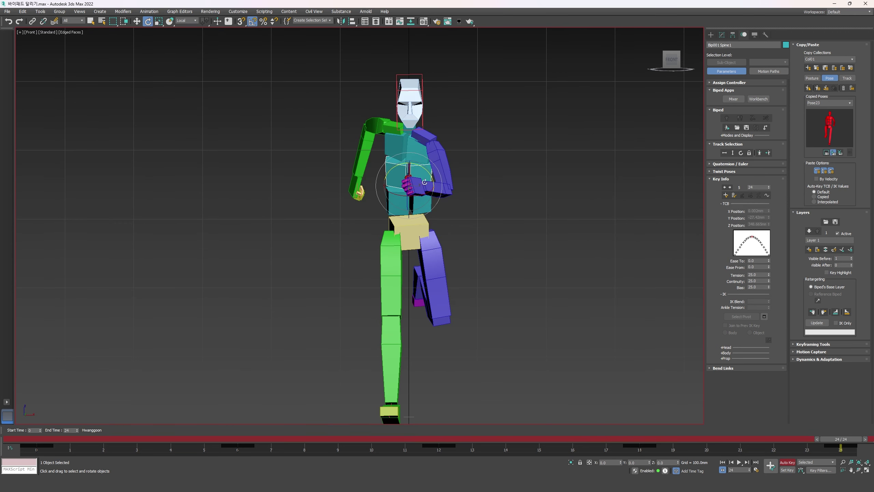
alt+middle_drag(416, 170, 459, 222)
scroll(459, 222, up, 2)
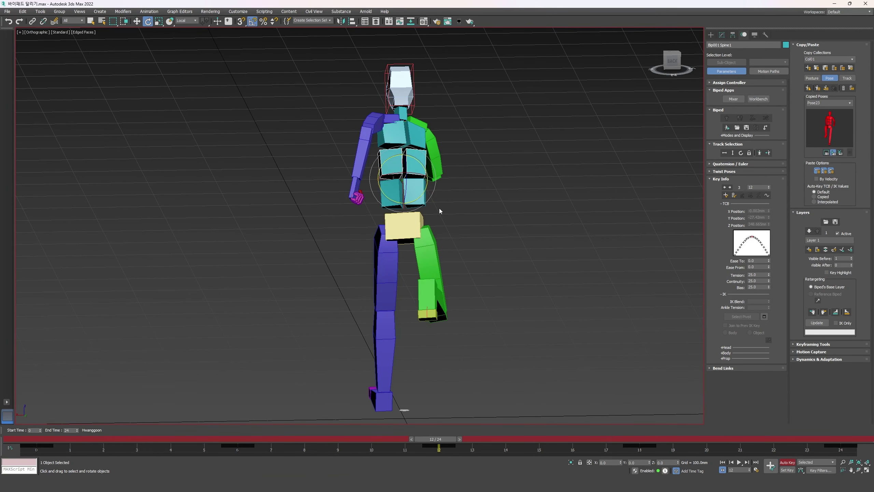
click(470, 190)
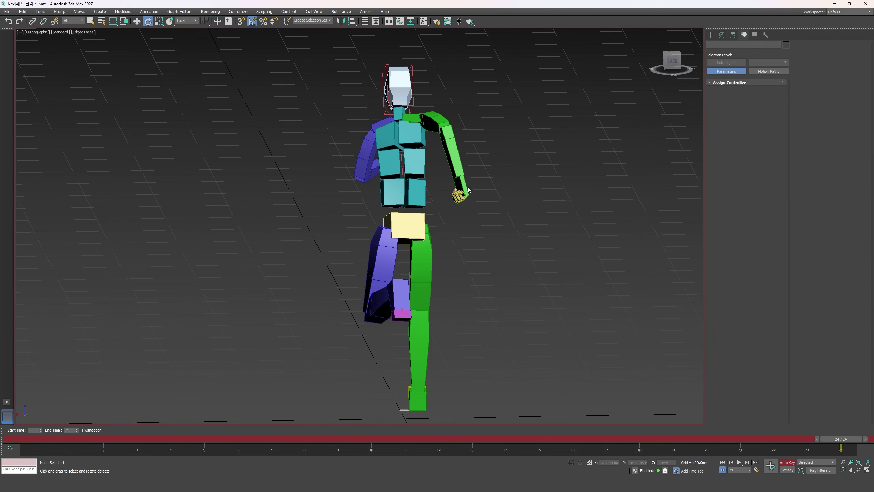
scroll(450, 207, down, 4)
mouse_move(460, 199)
alt+middle_down()
mouse_move(451, 207)
mouse_move(466, 199)
alt+middle_up()
scroll(450, 207, up, 2)
- Rotate the middle and upper spine links at frame 12 so that the upper body tilts sideways
mouse_move(437, 436)
mouse_down()
mouse_move(29, 439)
mouse_move(423, 443)
mouse_up()
click(440, 439)
key(e)
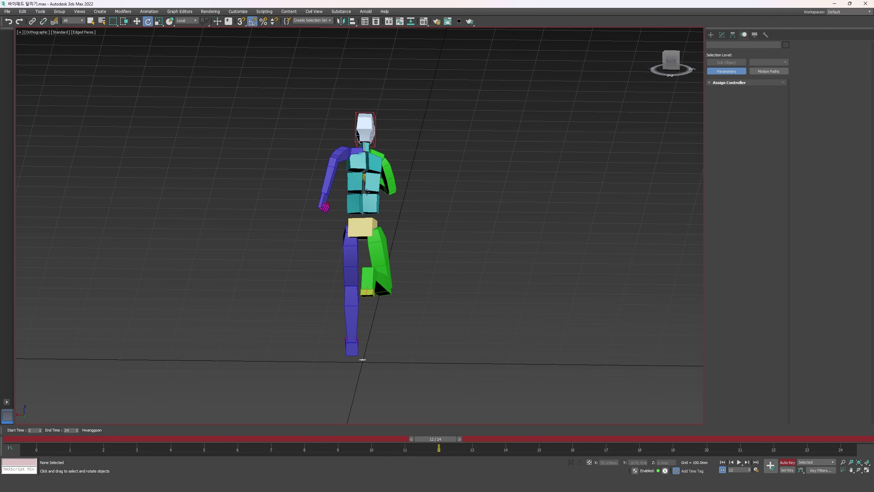
click(369, 184)
alt+middle_drag(380, 209, 382, 214)
drag(380, 212, 376, 195)
click(361, 161)
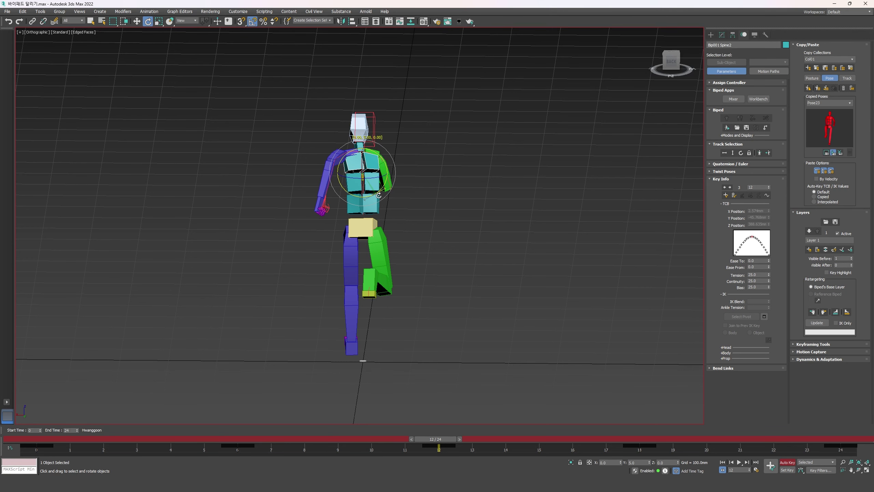
- Select both tilted spine links, copy their posture at frame 12 and paste it opposite at frames 24 and 0
key(f)
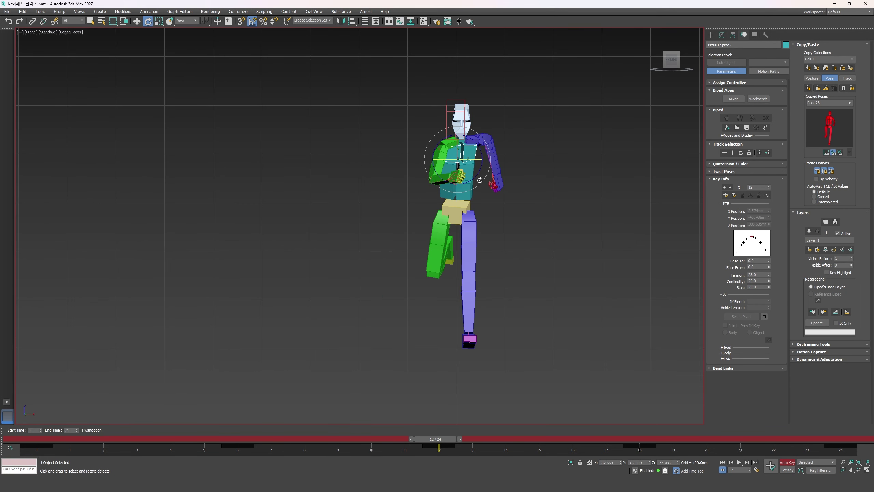
scroll(480, 180, up, 2)
ctrl+click(470, 164)
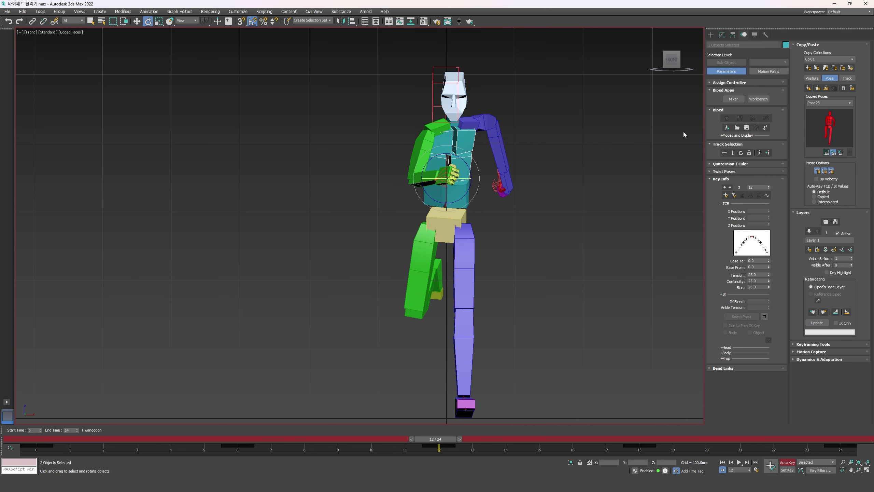
click(812, 78)
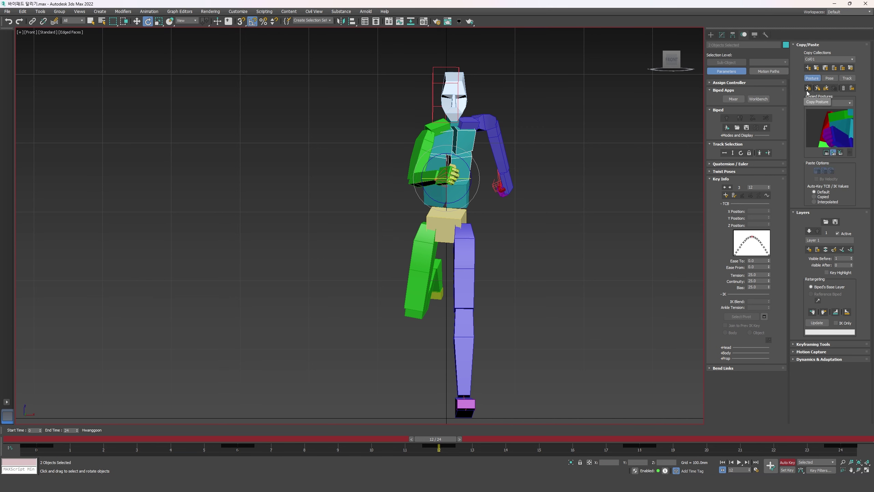
click(808, 88)
key(End)
click(826, 88)
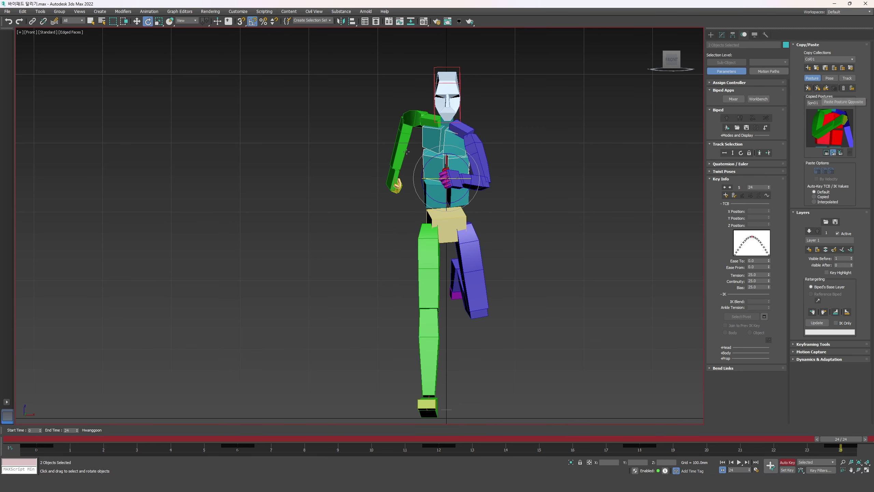
click(826, 89)
key(Home)
click(826, 90)
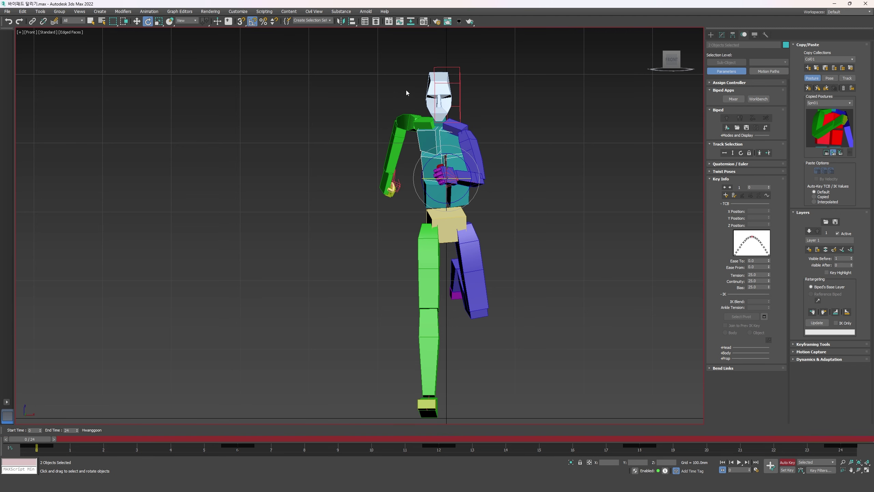
- Try tilting the biped's head sideways at frame 0 and copying the changed head key to frame 24
click(434, 94)
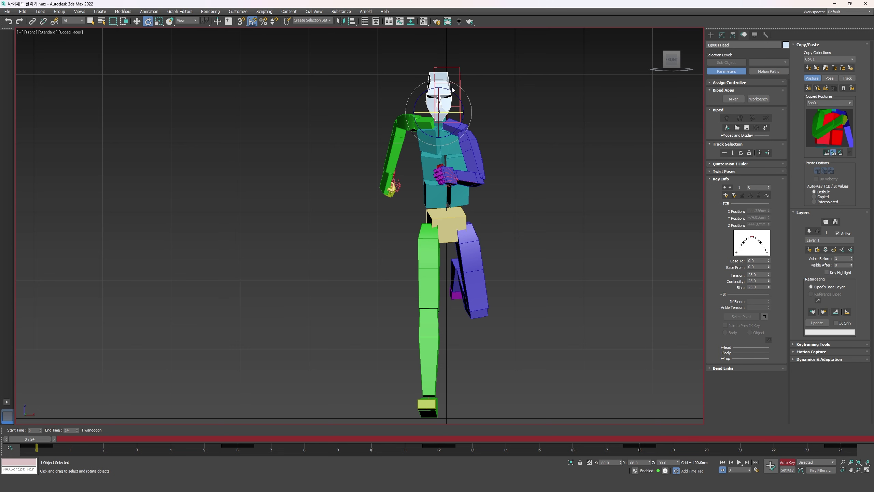
drag(461, 96, 465, 98)
key(End)
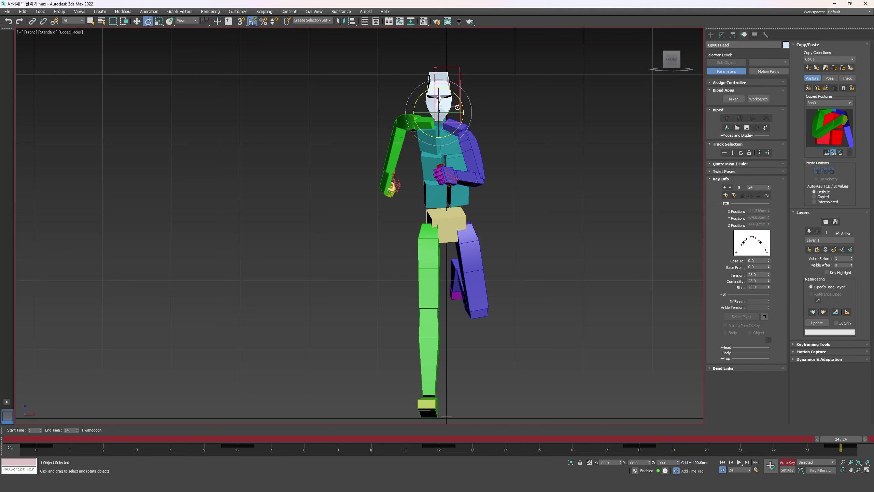
shift+drag(53, 449, 840, 449)
- Try copying the tilted head posture and pasting it as the opposite posture at frame 12
click(808, 88)
key(comma)
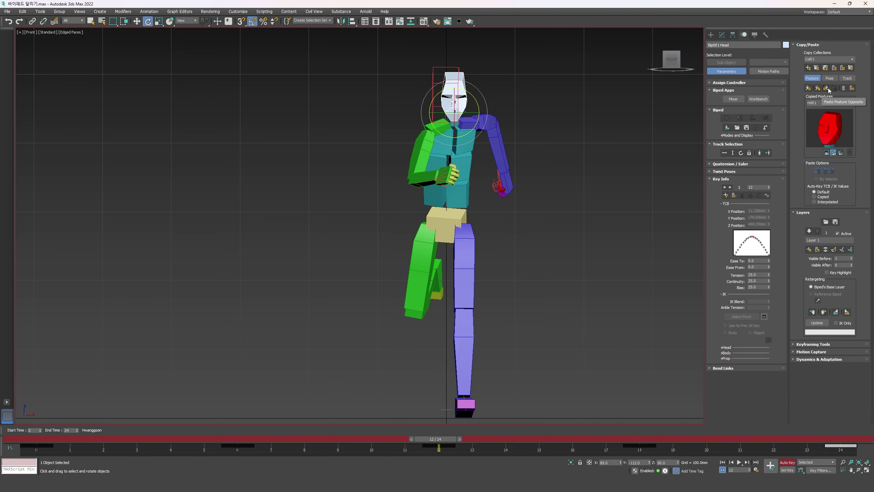
click(826, 88)
drag(29, 440, 846, 447)
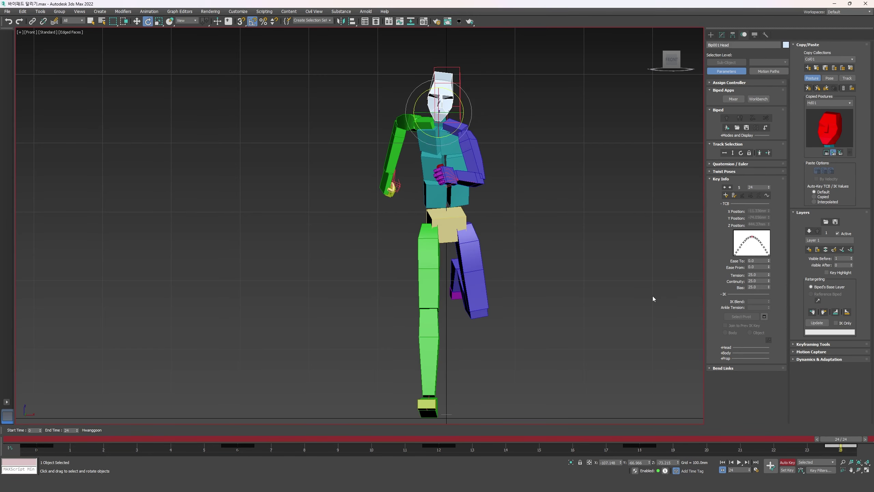
- Play the run cycle in the front view and examine the head's tilt between frames 0 and 12
click(648, 295)
scroll(648, 295, down, 2)
middle_drag(648, 295, 537, 249)
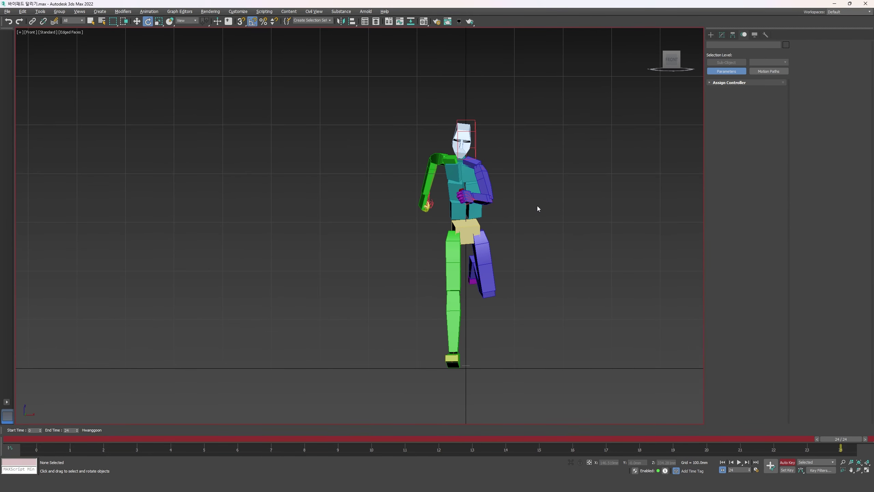
key(slash)
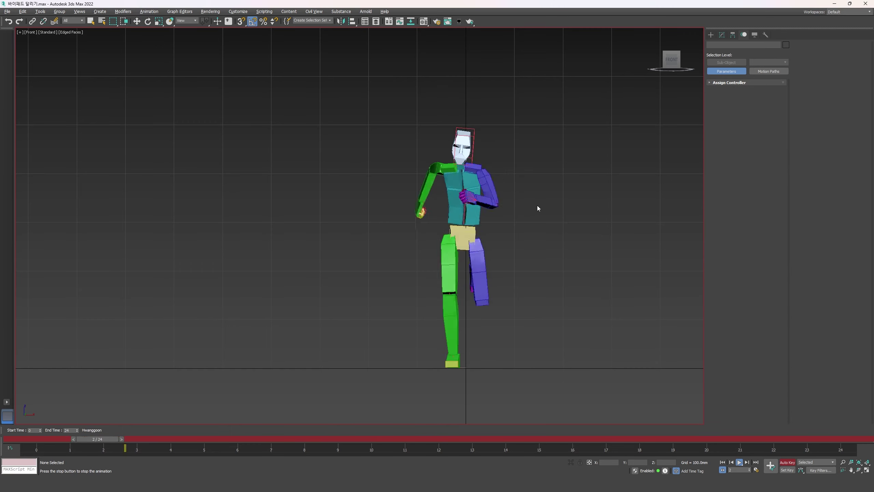
scroll(479, 151, up, 2)
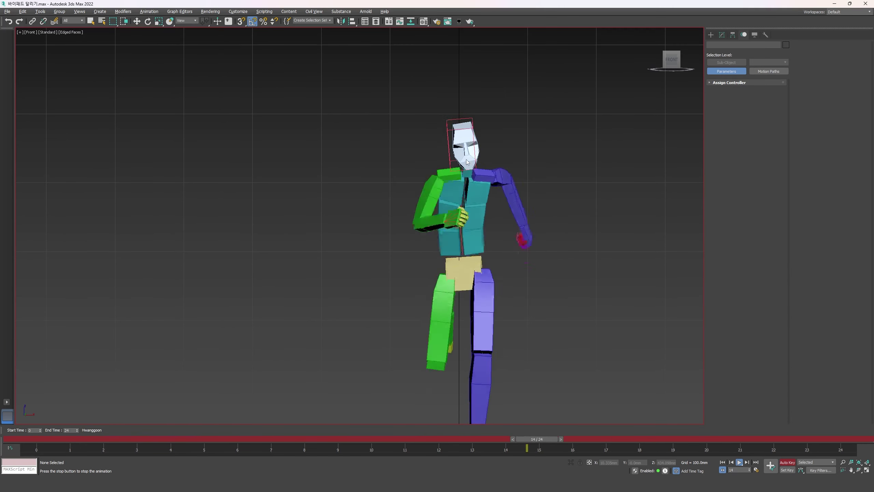
key(e)
key(Home)
click(455, 130)
key(q)
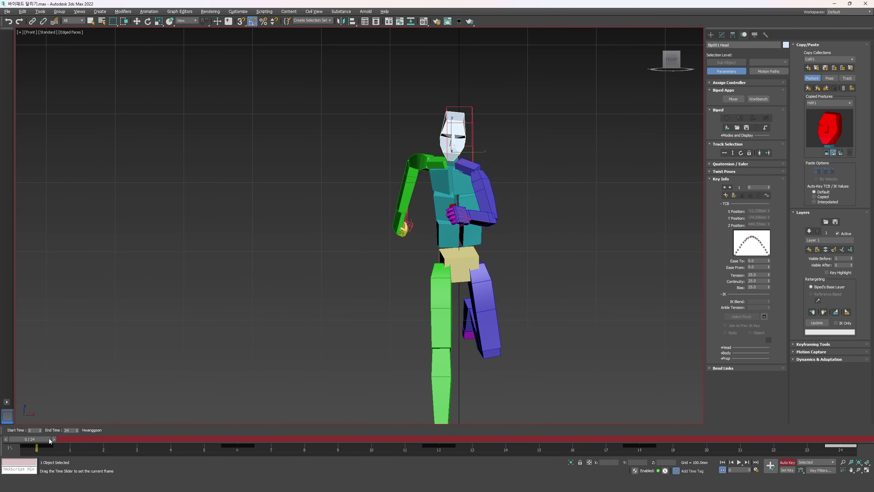
drag(30, 439, 436, 440)
key(e)
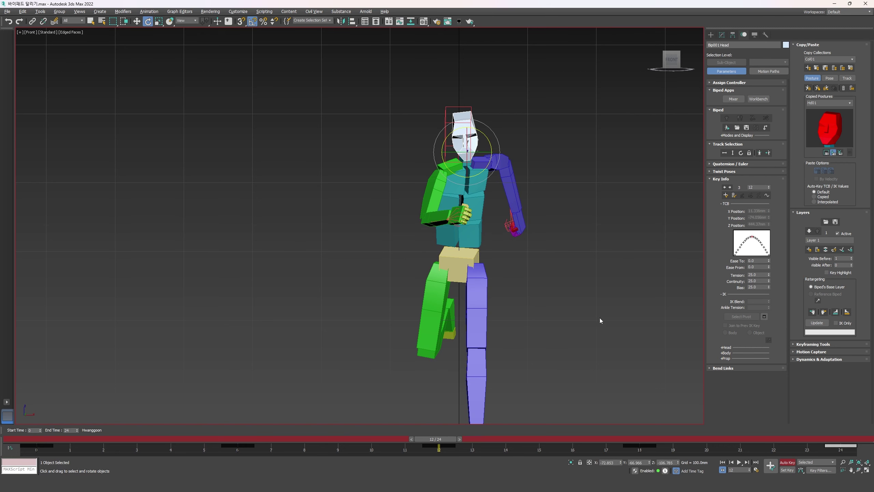
- Undo the head tilt together with its copied key and pasted opposite posture
key(ctrl+d)
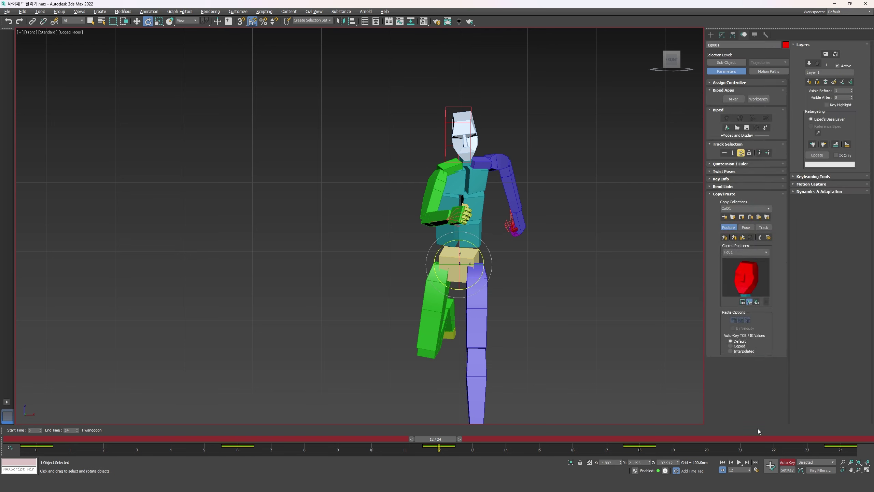
key(ctrl+z)
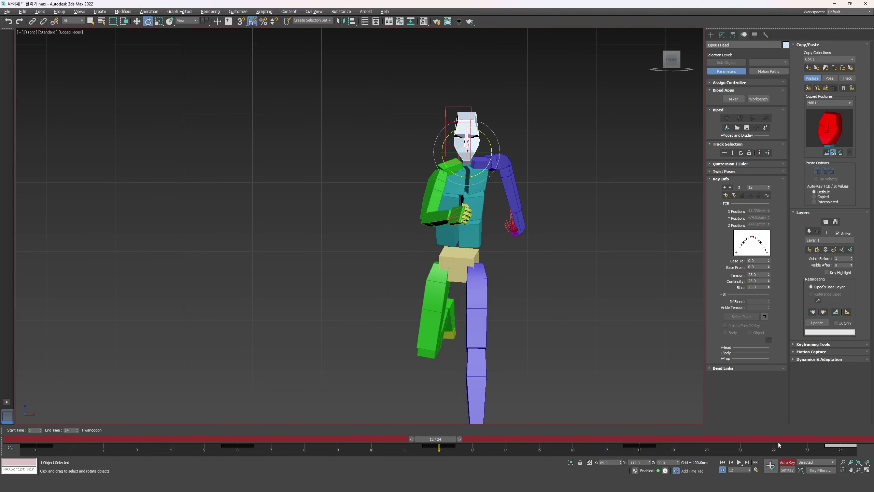
drag(829, 440, 851, 439)
key(ctrl+z)
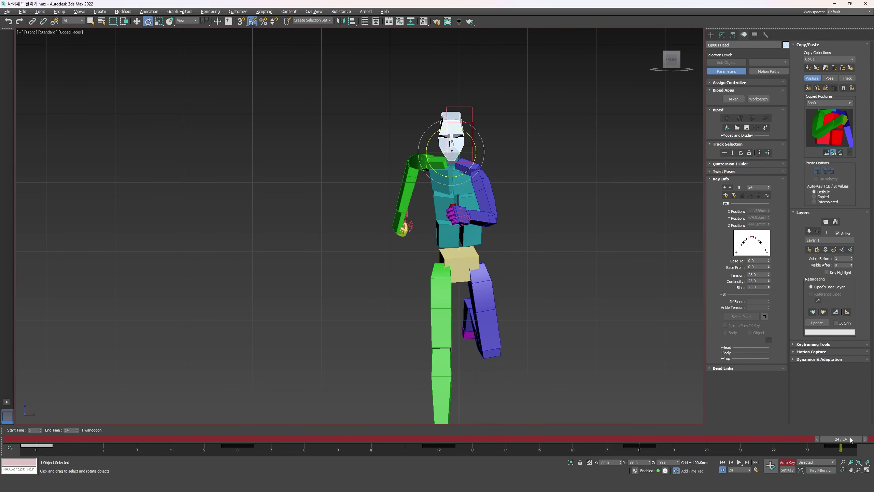
click(68, 436)
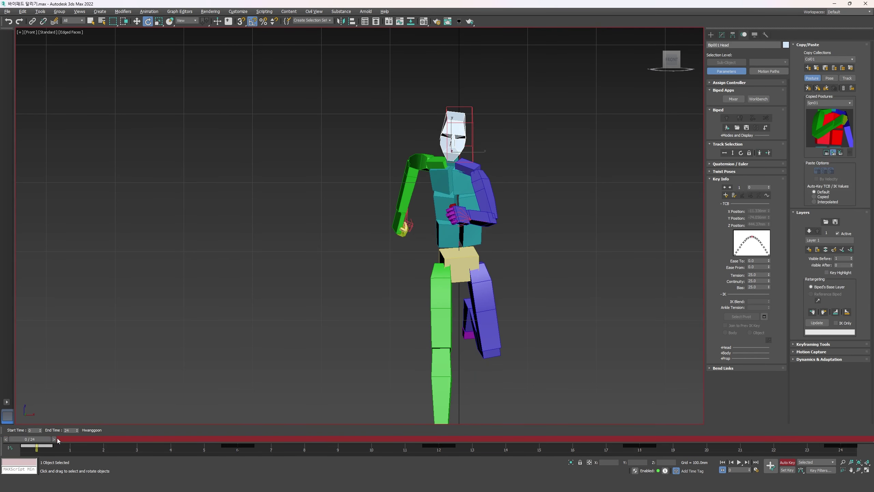
- Tilt the lowest spine bone, Bip001 Spine, slightly sideways at frame 0 and copy its posture
click(449, 233)
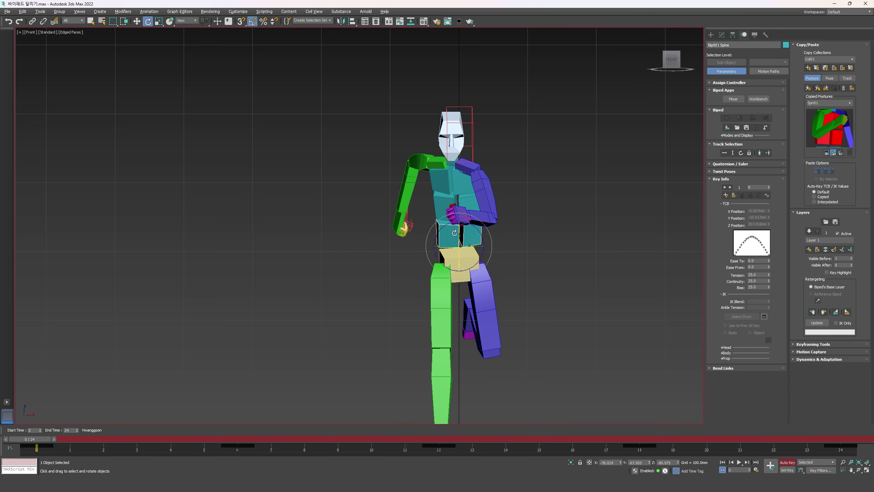
drag(480, 232, 484, 236)
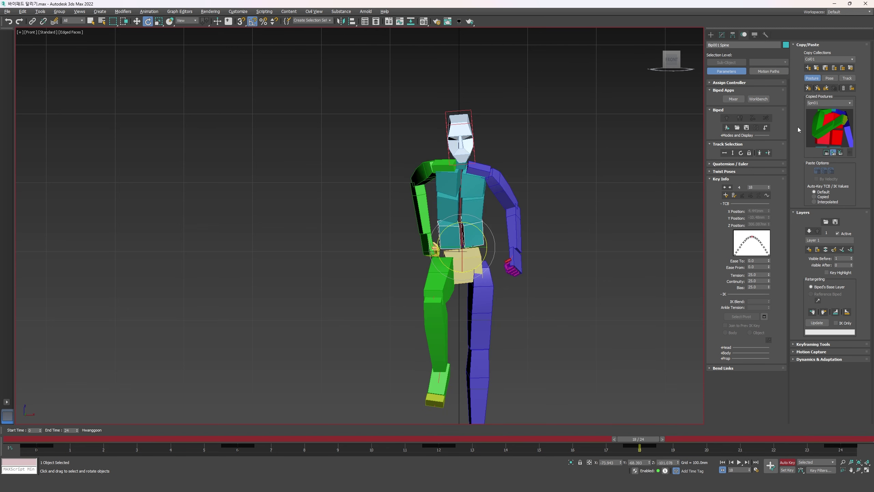
key(Home)
click(807, 88)
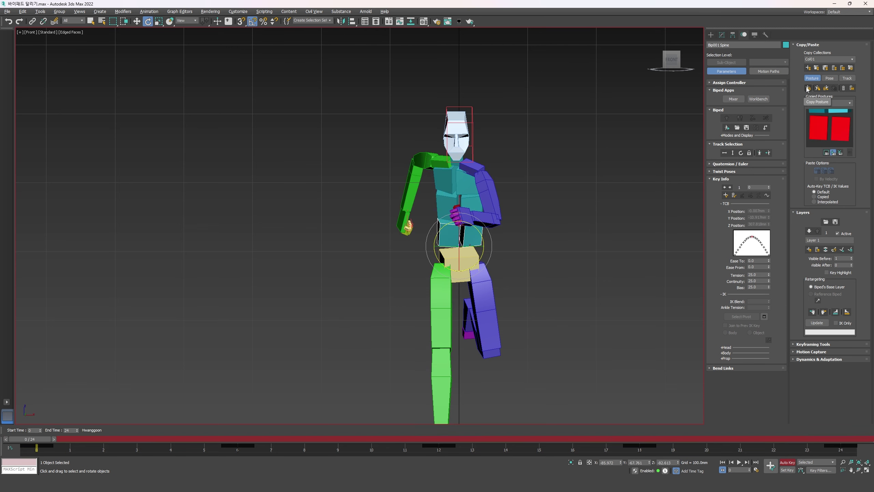
- Paste the copied spine posture at frame 24 and its opposite at frame 12
key(End)
click(818, 88)
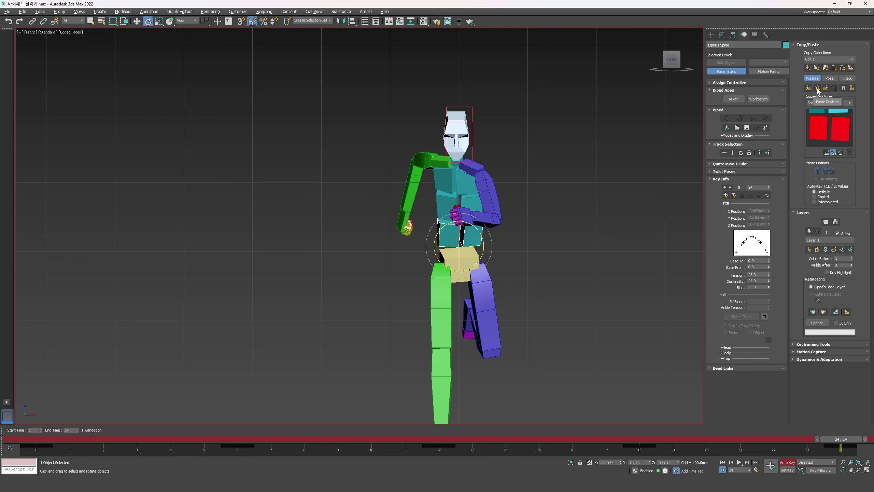
key(comma)
key(comma)
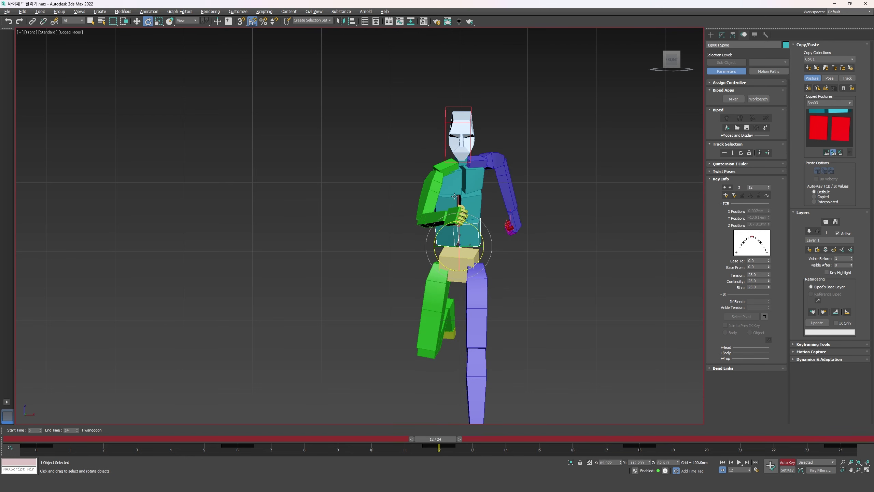
- Compare the neighbouring key poses and play the run cycle in the front and left views
key(comma)
key(period)
key(comma)
key(period)
key(period)
key(comma)
click(570, 197)
scroll(570, 198, down, 2)
middle_drag(570, 198, 538, 191)
key(slash)
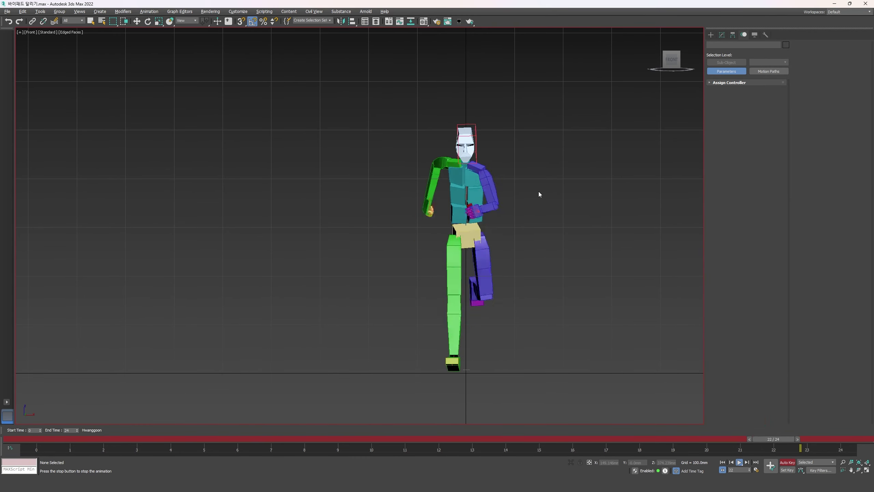
key(l)
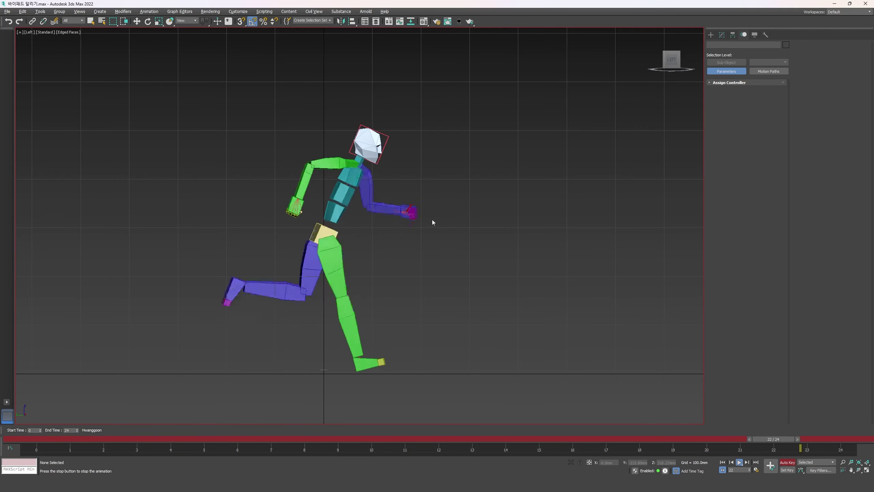
key(e)
key(slash)
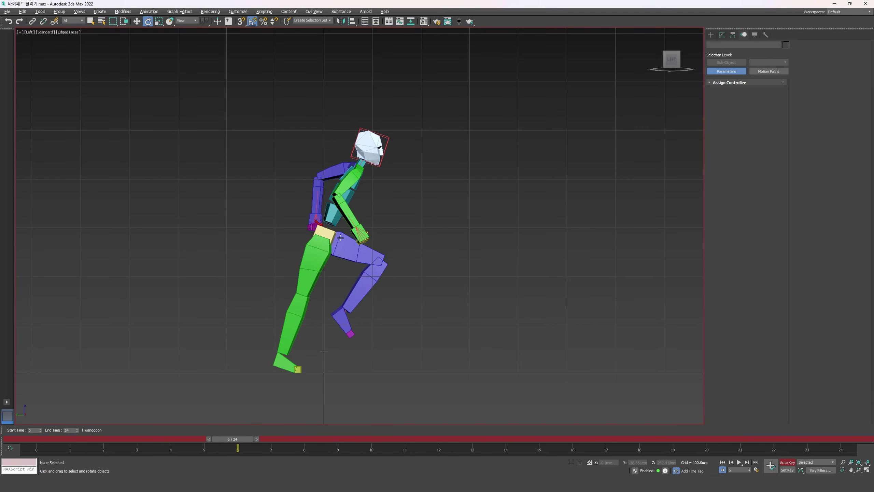
- Compare the body's centre of mass position at frames 0 and 6 in the left view, in shaded and wireframe display
key(ctrl+z)
key(comma)
key(period)
key(comma)
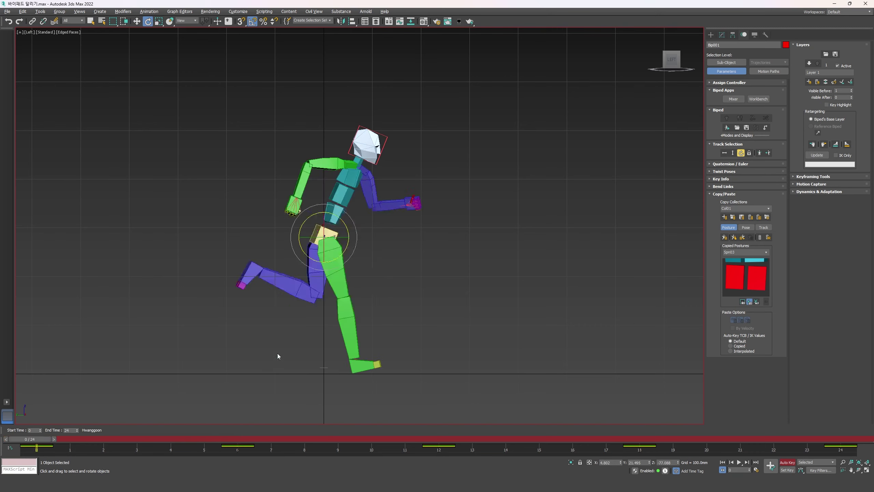
key(period)
key(F3)
scroll(344, 244, up, 3)
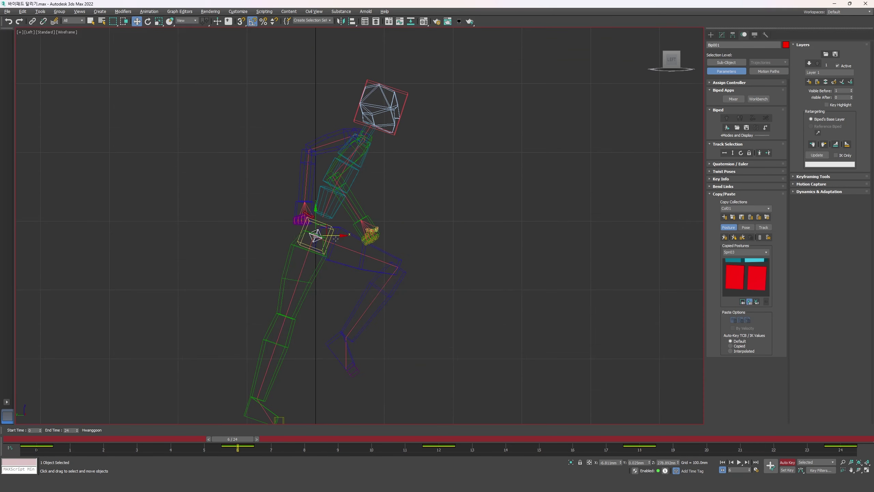
key(F3)
key(F3)
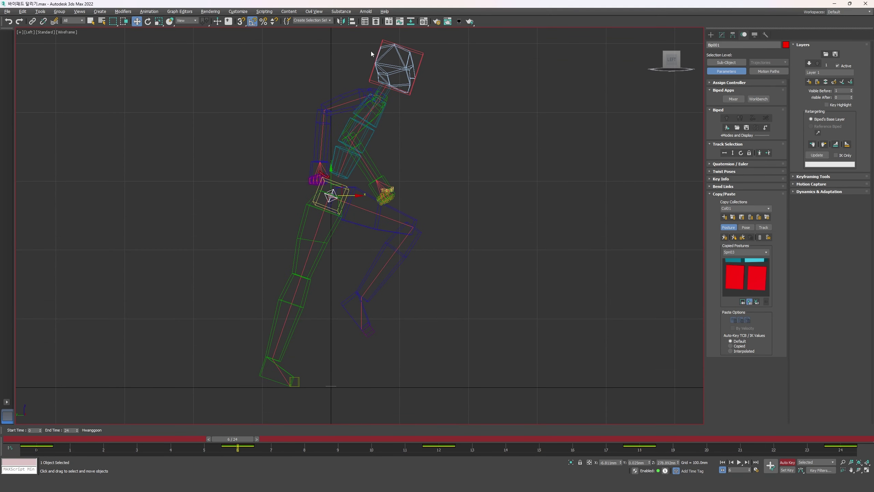
middle_drag(306, 155, 315, 188)
middle_drag(394, 221, 410, 210)
scroll(410, 211, down, 2)
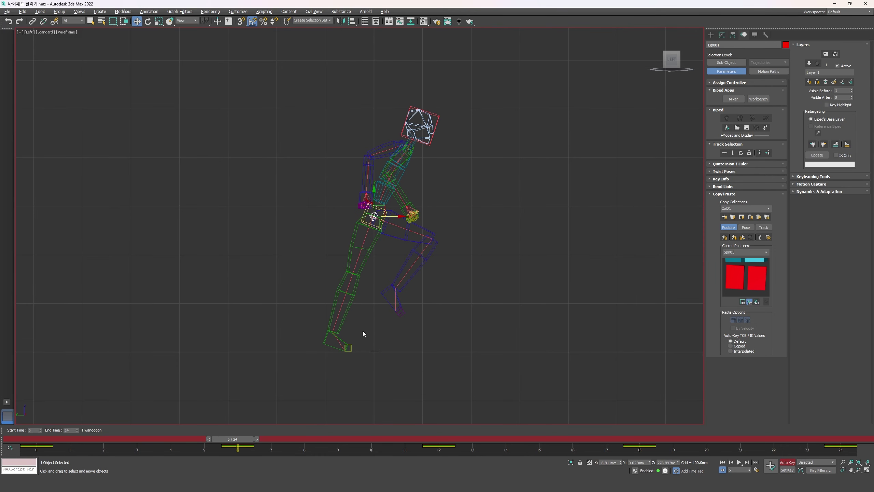
key(F3)
scroll(383, 221, up, 2)
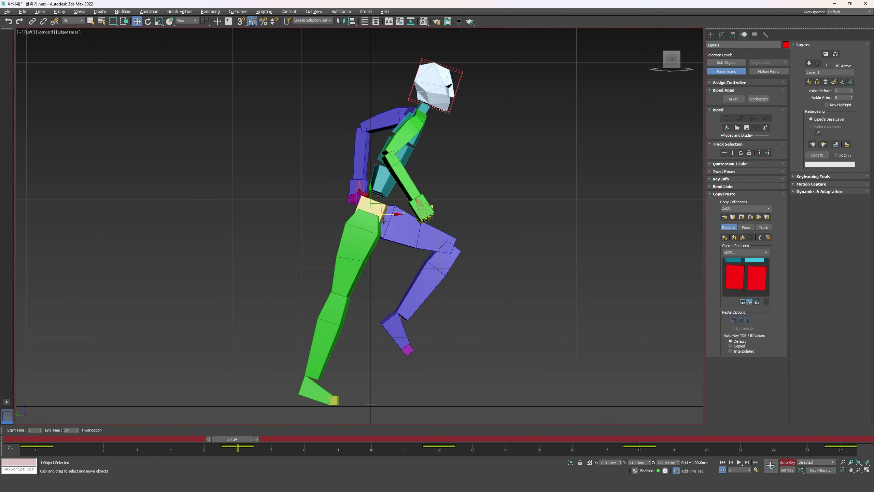
key(comma)
key(period)
key(comma)
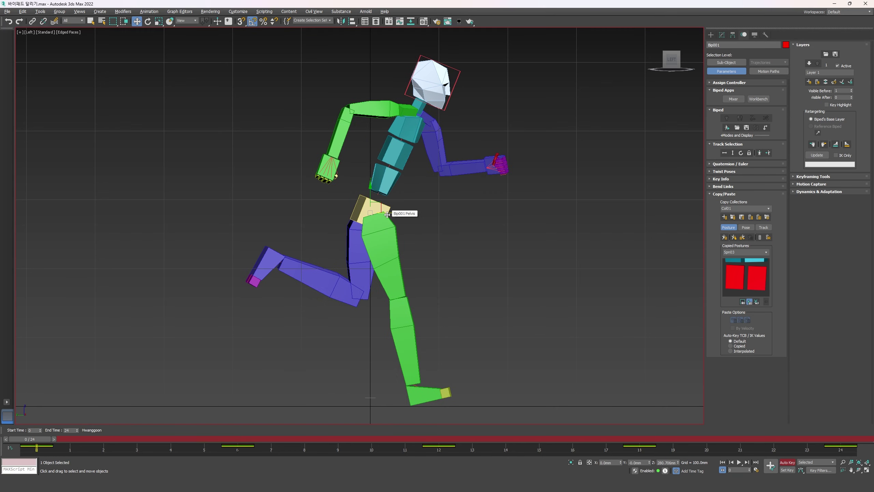
key(period)
- Switch the left view to wireframe and turn on the trajectory of the biped's centre of mass
scroll(390, 212, down, 2)
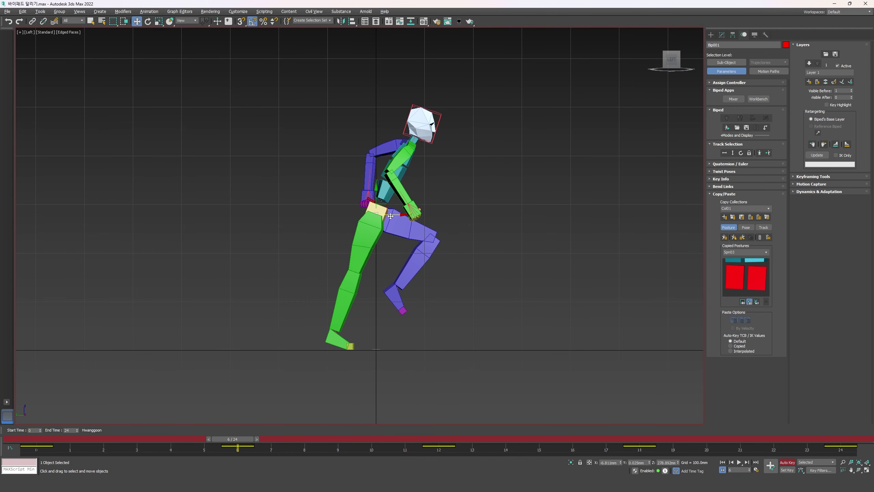
scroll(391, 215, up, 2)
key(F3)
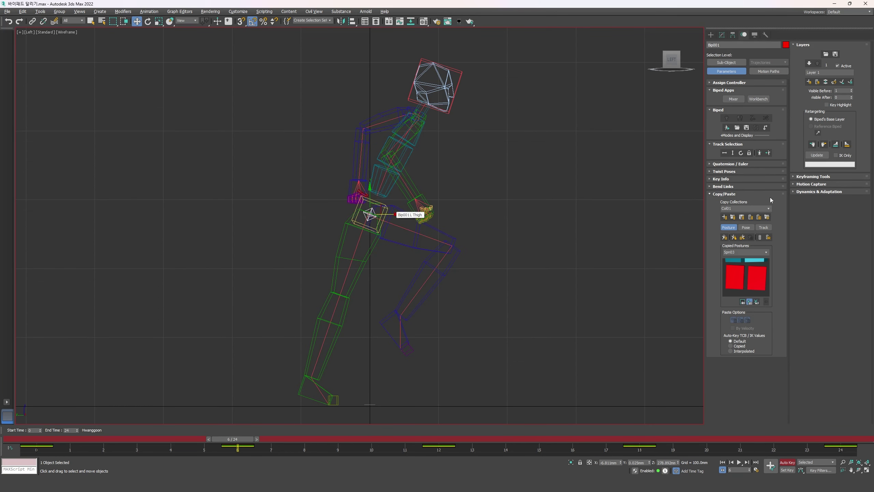
click(720, 180)
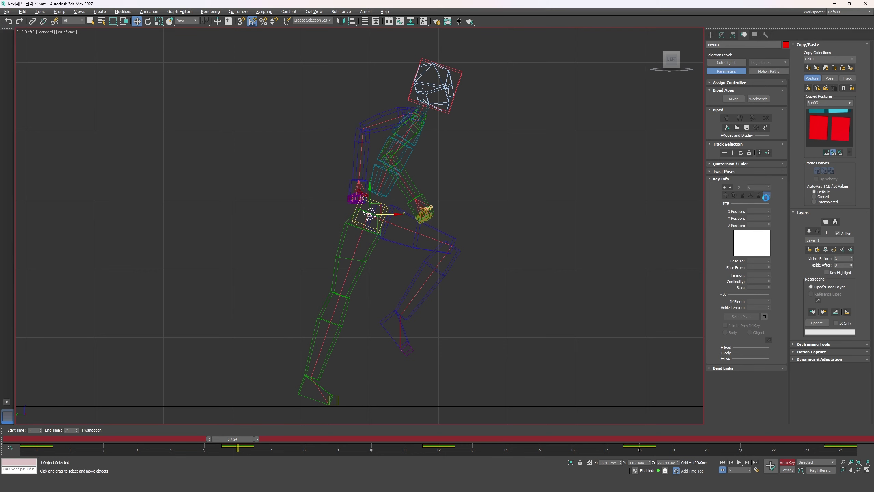
scroll(312, 199, up, 1)
scroll(420, 225, up, 2)
- Try moving the centre of mass backward at frame 6 and copying that key to frame 18
drag(424, 226, 411, 226)
key(period)
key(period)
shift+drag(251, 446, 357, 446)
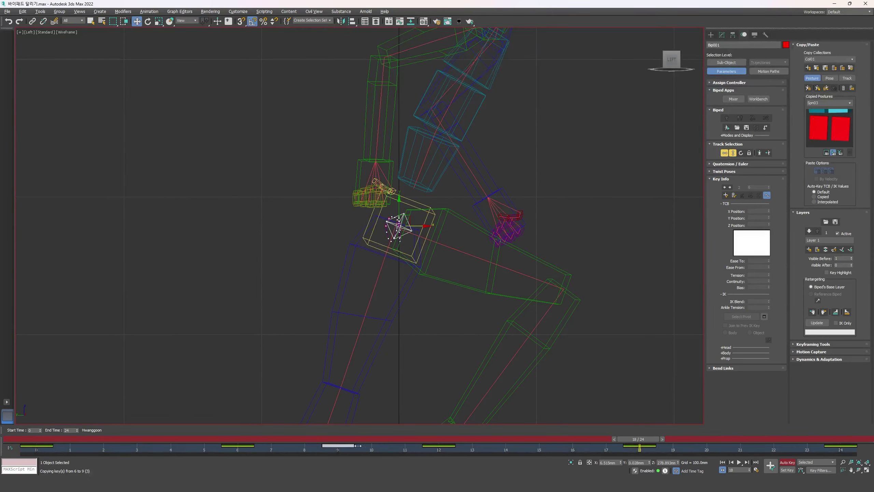
shift+drag(650, 454, 647, 454)
scroll(469, 367, down, 2)
drag(344, 439, 245, 455)
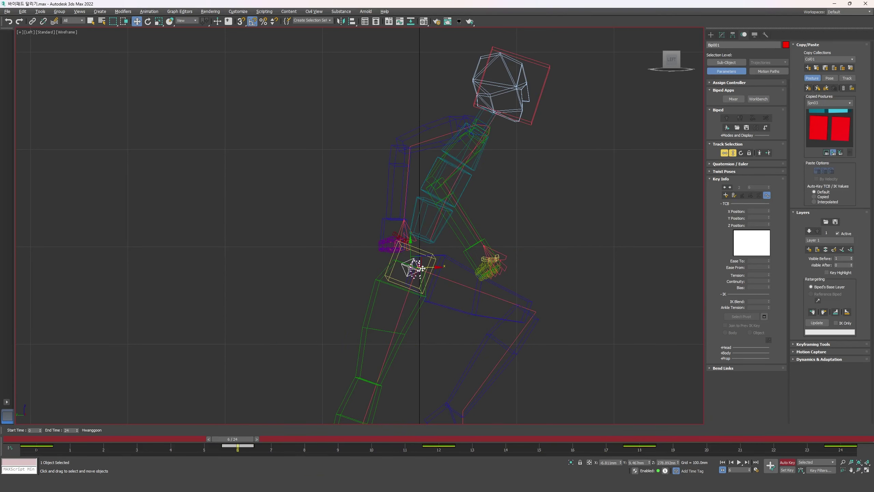
- Move the centre of mass about 9.5 mm forward at frame 6 and carry the same shift over to frame 18
drag(425, 269, 452, 268)
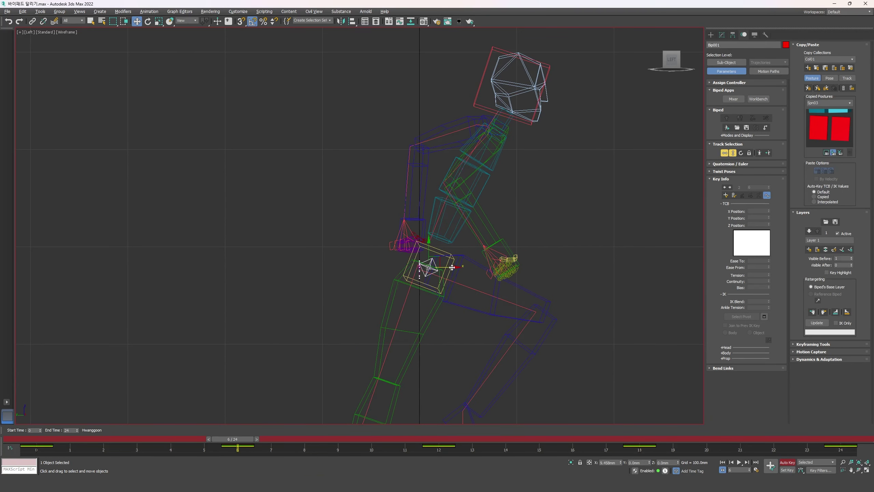
key(slash)
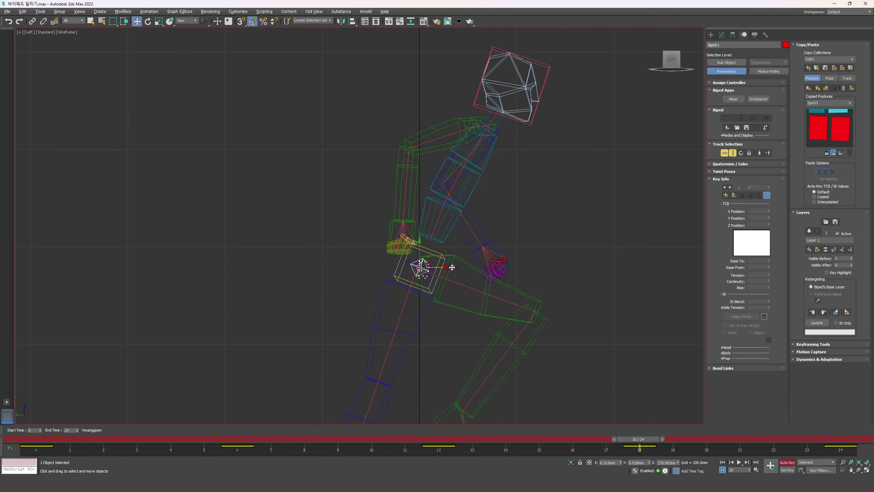
click(233, 445)
shift+drag(233, 445, 638, 447)
middle_drag(494, 349, 476, 315)
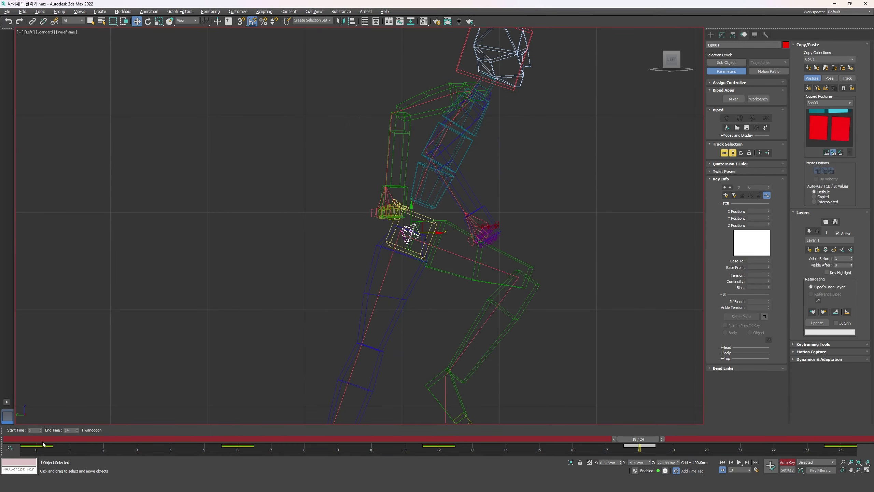
- Scrub and play the run cycle in shaded display to review the centre of mass motion
drag(42, 442, 815, 440)
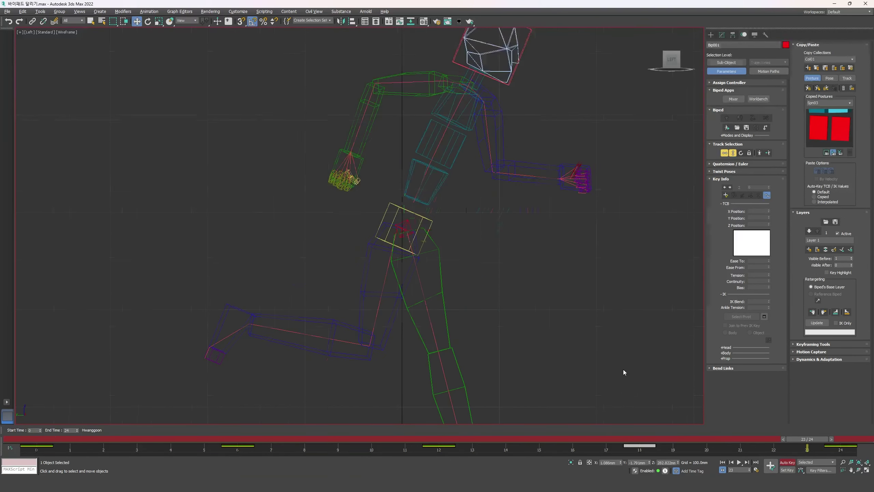
click(471, 285)
key(/)
key(F3)
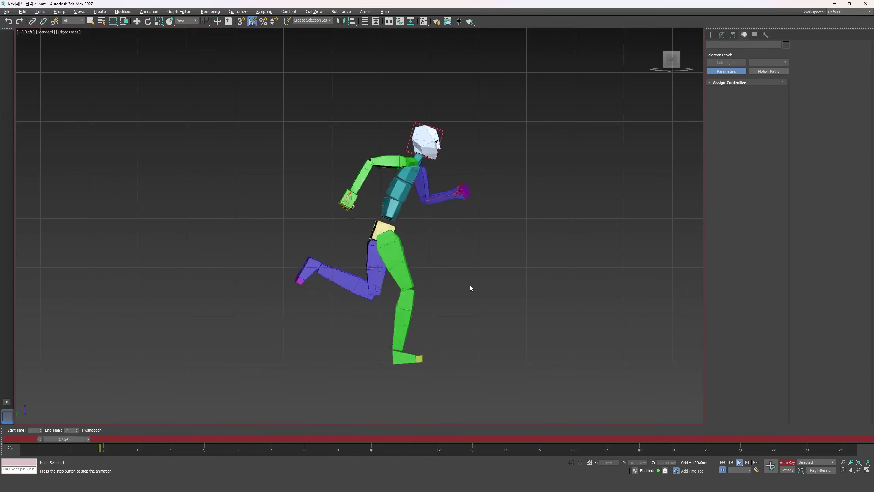
key(/)
key(ctrl+z)
- Move the centre of mass backward at frame 6 in wireframe and carry the same shift over to frame 18
drag(243, 438, 252, 440)
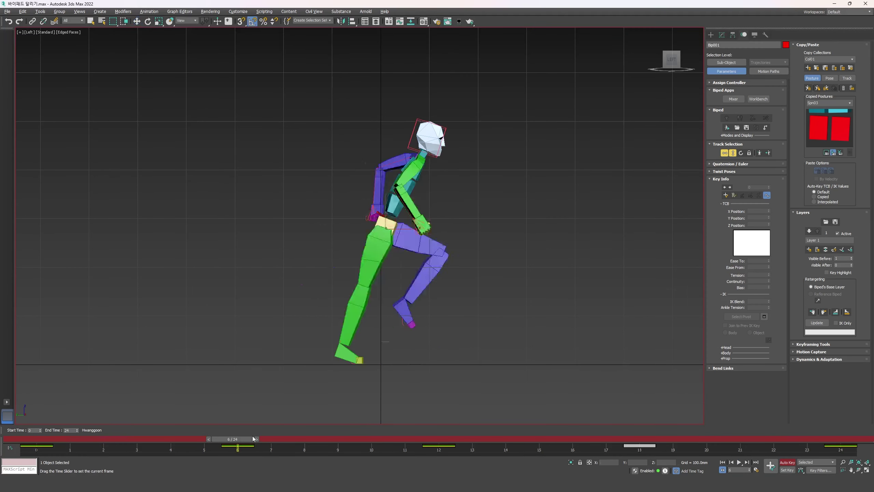
key(w)
scroll(377, 240, up, 5)
key(F3)
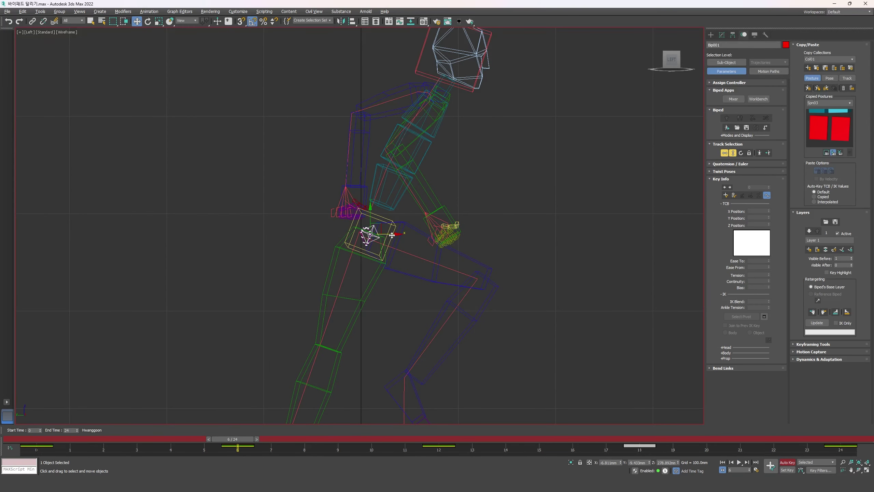
drag(392, 235, 378, 237)
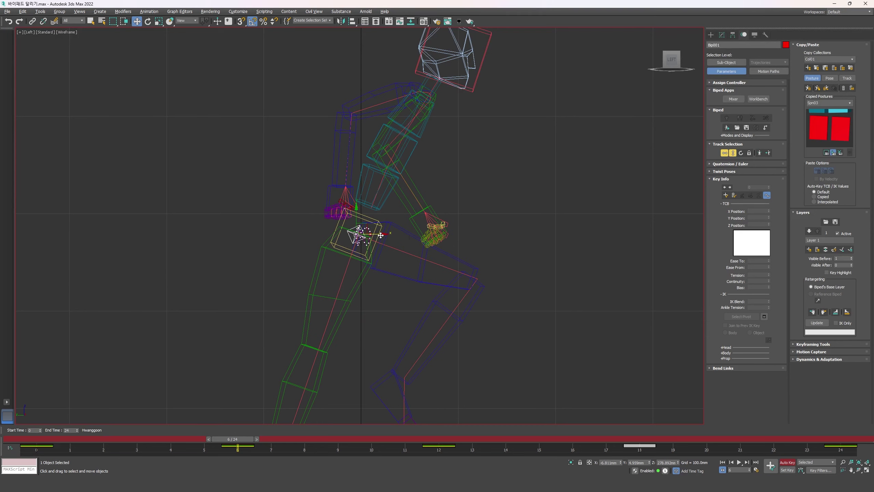
key(period)
key(period)
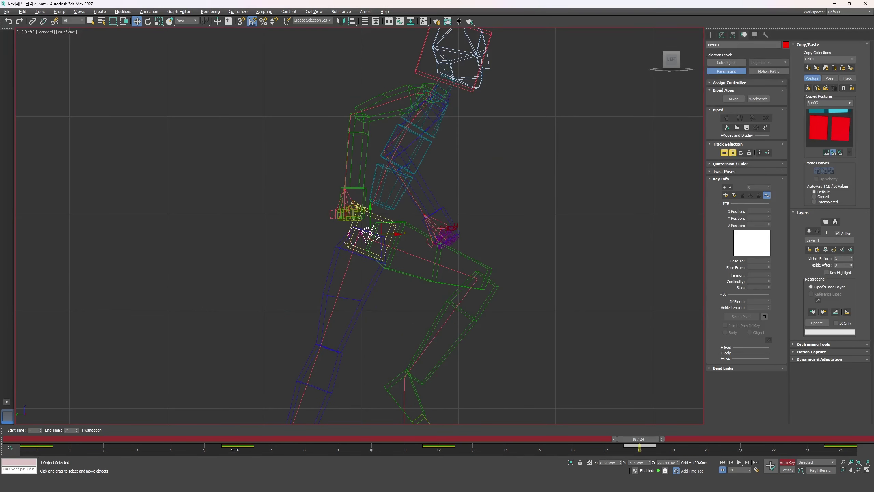
drag(52, 439, 411, 438)
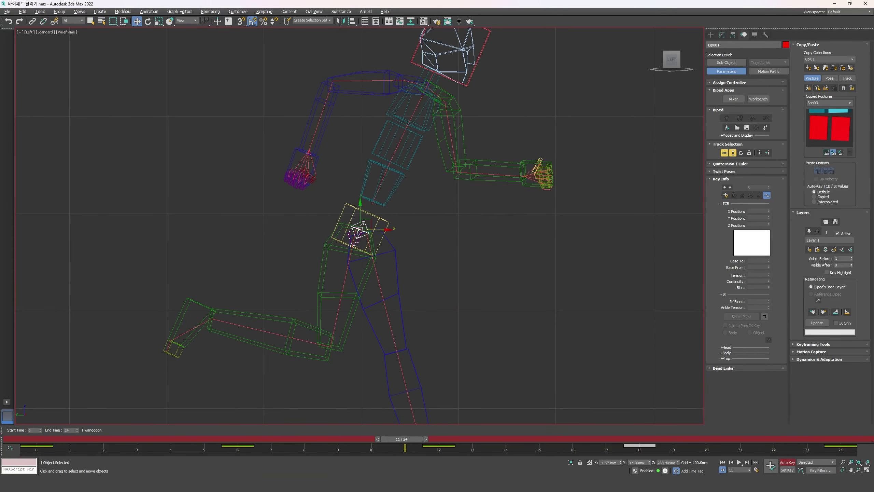
- Retarget both legs to the biped's base layer and return the left view to shaded display
key(period)
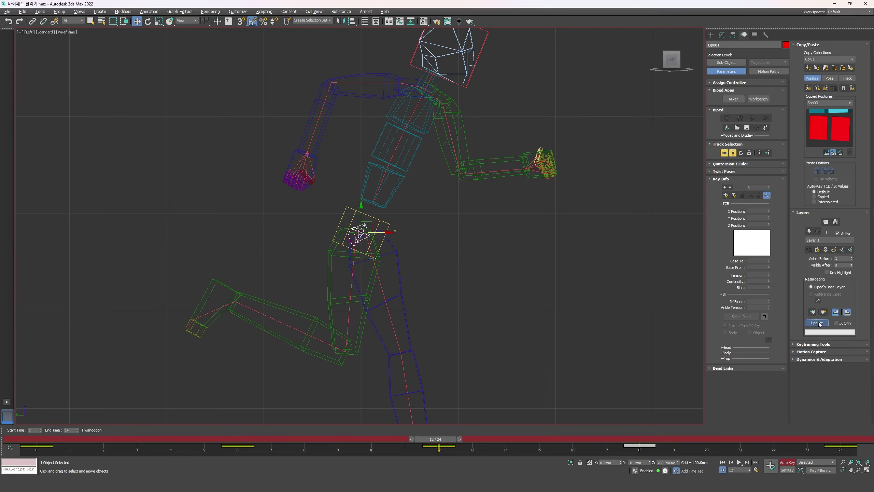
scroll(496, 317, down, 2)
key(F3)
middle_drag(496, 318, 473, 289)
- Play the run cycle in the front and left views to review the adjusted body motion
click(534, 286)
scroll(537, 286, down, 3)
middle_drag(536, 287, 476, 248)
key(slash)
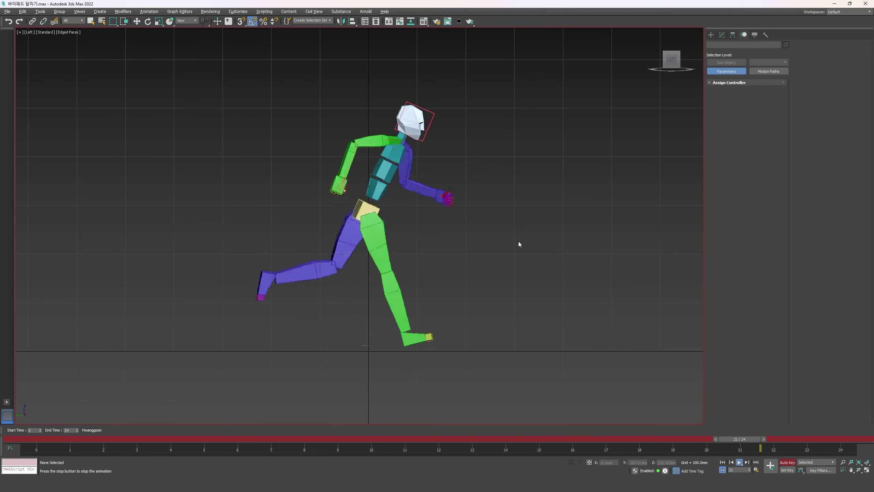
key(f)
key(l)
key(slash)
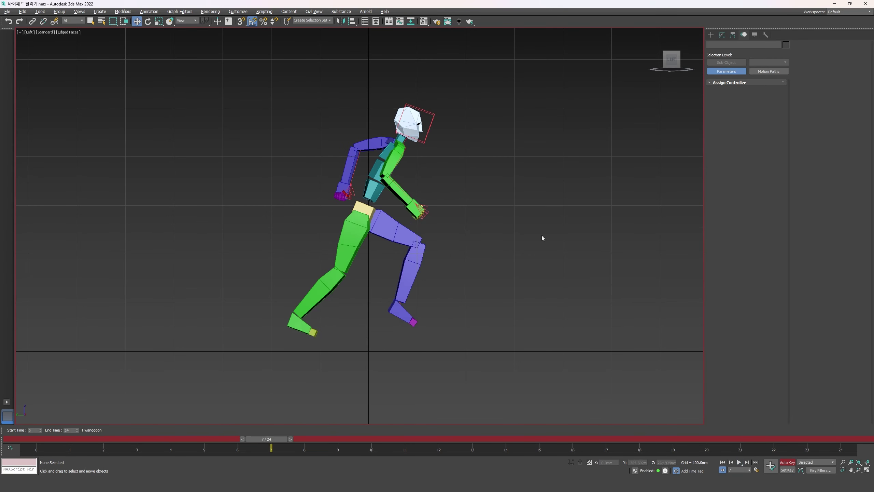
- Collapse Layer 1 and select the right foot, going to its key at frame 6
key(ctrl+z)
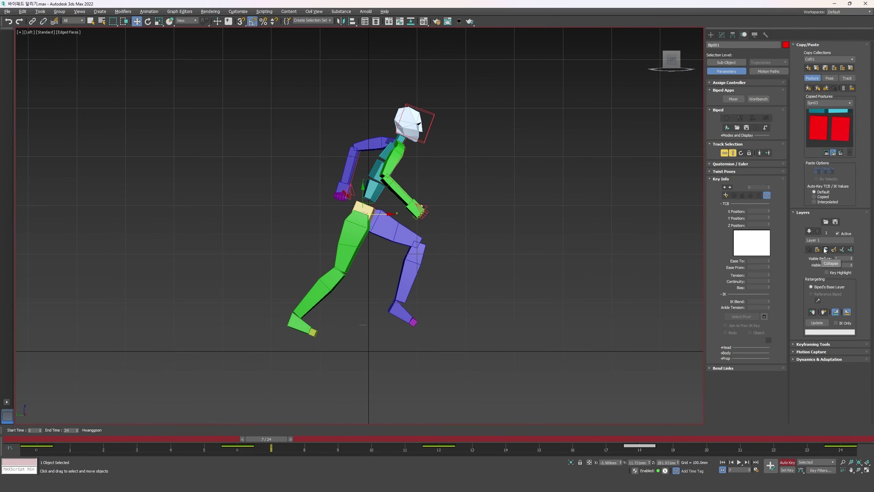
click(294, 324)
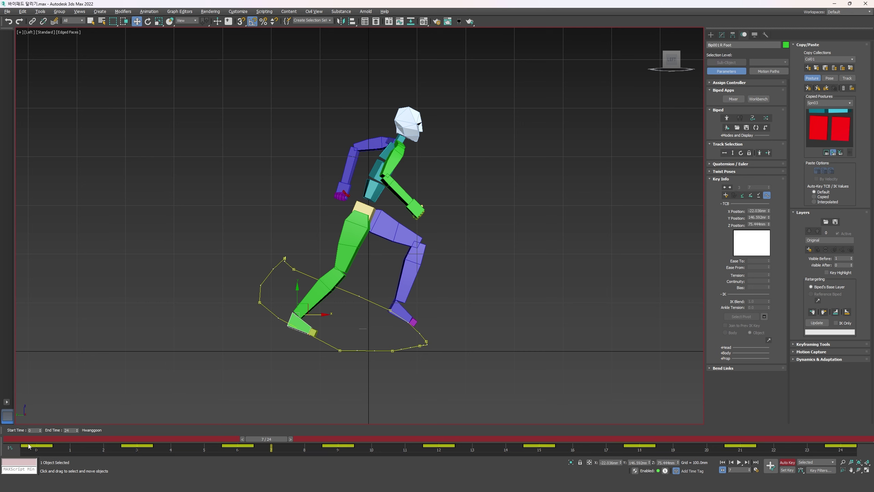
drag(266, 439, 320, 422)
key(comma)
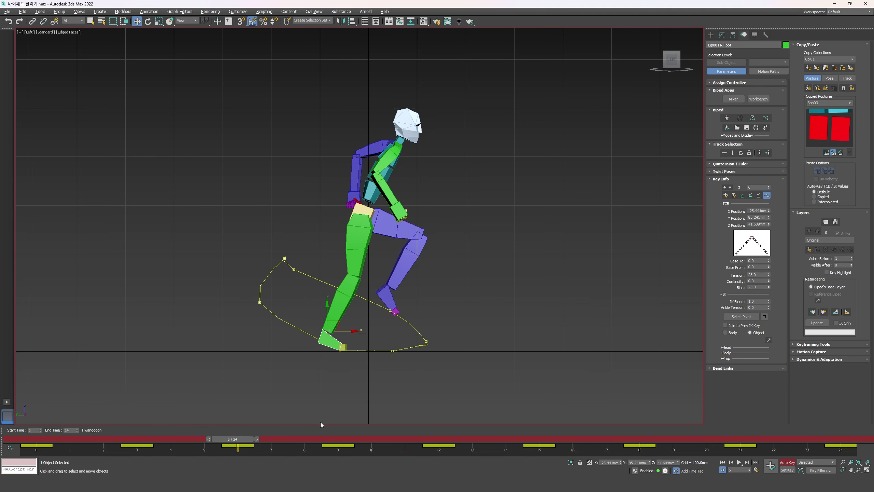
- Set free keys for the right foot at frames 9, 12, 15, 18 and 21
key(period)
key(period)
key(period)
key(period)
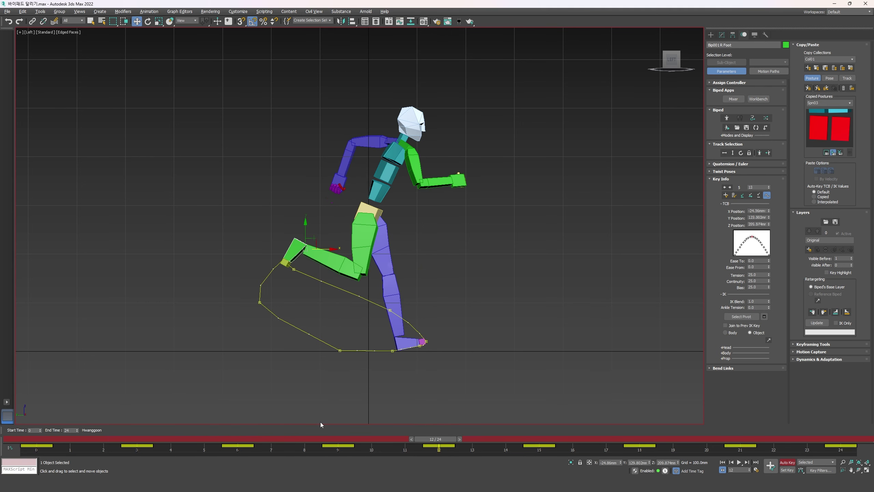
key(comma)
key(comma)
key(comma)
key(comma)
key(period)
key(period)
key(period)
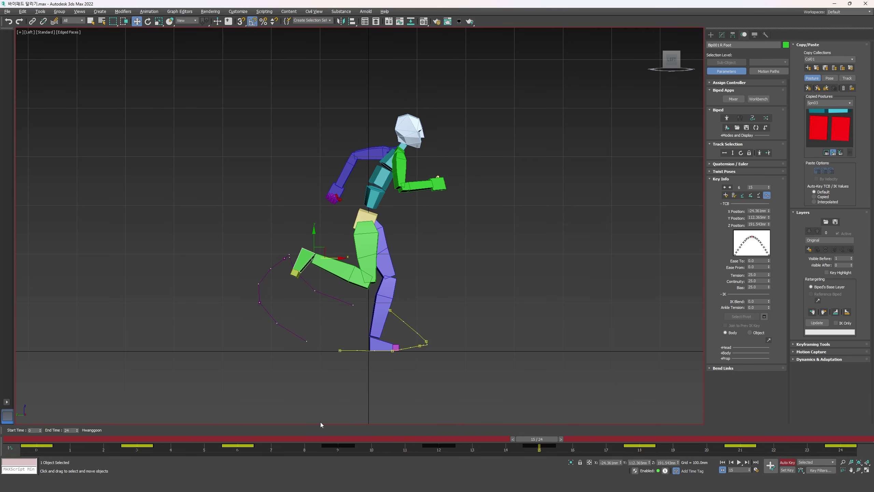
key(period)
key(period)
key(comma)
key(comma)
key(comma)
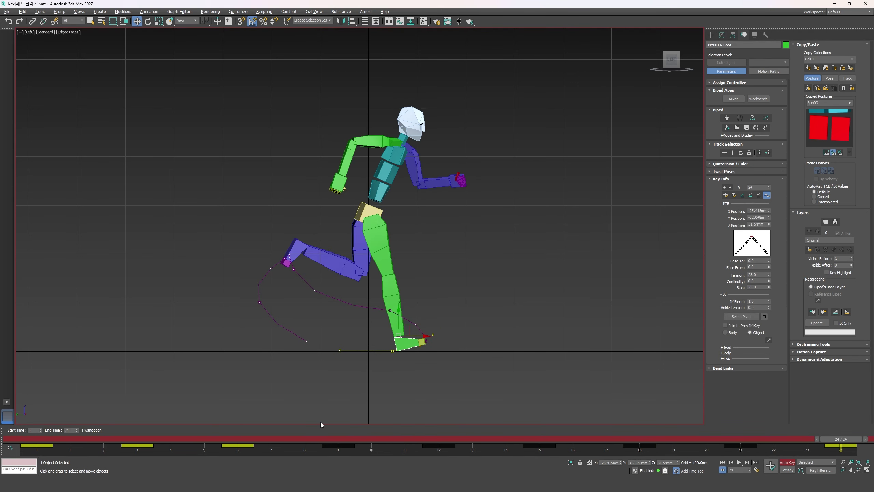
- Set free keys for the left foot at frames 0, 3, 6, 9, 21 and 24
key(comma)
key(comma)
key(comma)
key(comma)
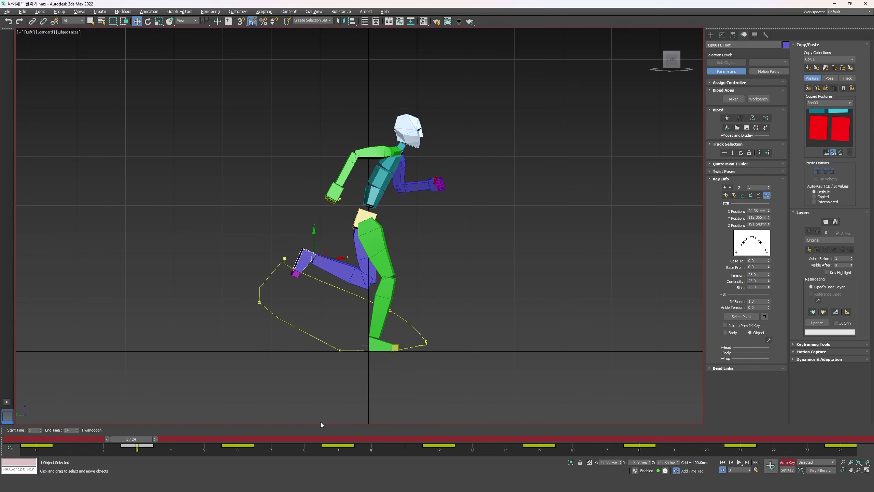
key(period)
key(period)
key(period)
key(period)
key(period)
key(period)
key(period)
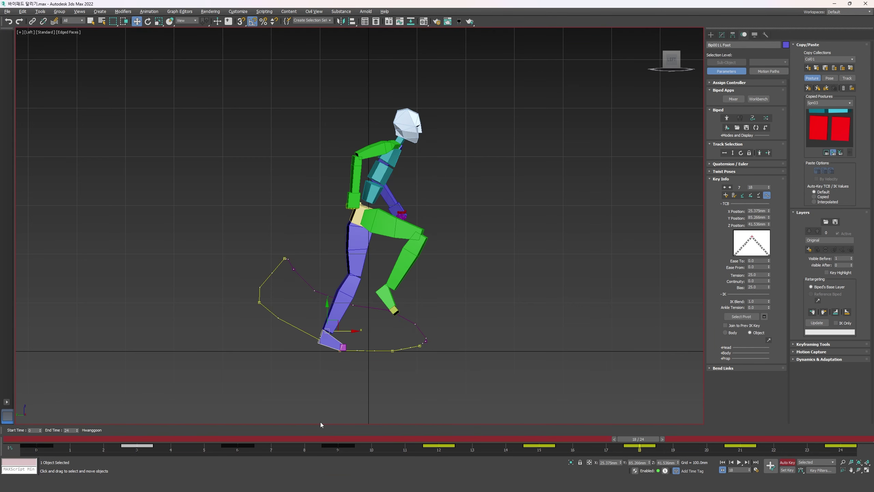
key(comma)
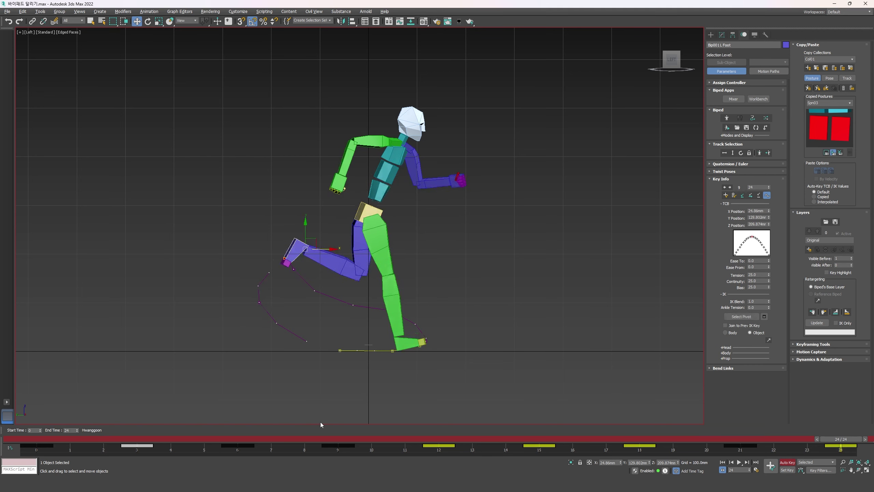
key(comma)
key(comma)
key(comma)
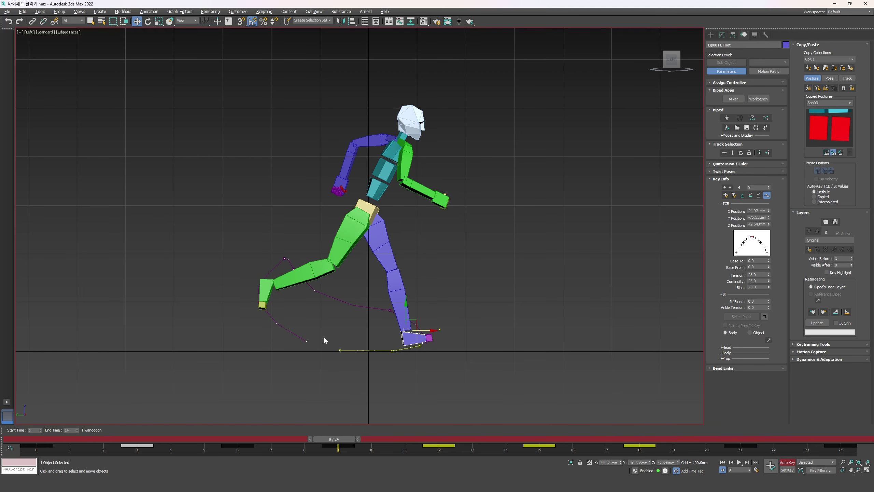
- Lower the right foot about 14 mm at frame 8 and rotate its toes further downward
drag(337, 439, 413, 423)
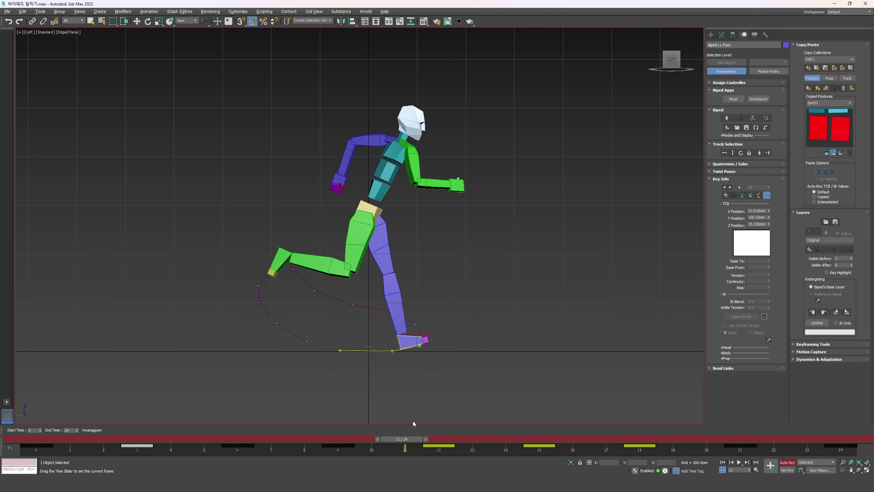
scroll(256, 281, up, 5)
key(period)
key(period)
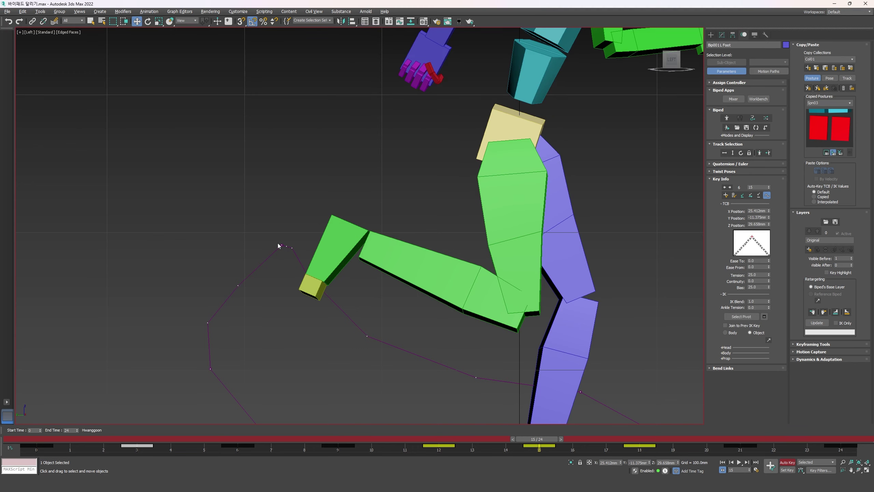
scroll(402, 318, down, 3)
click(344, 293)
scroll(371, 293, down, 5)
click(414, 438)
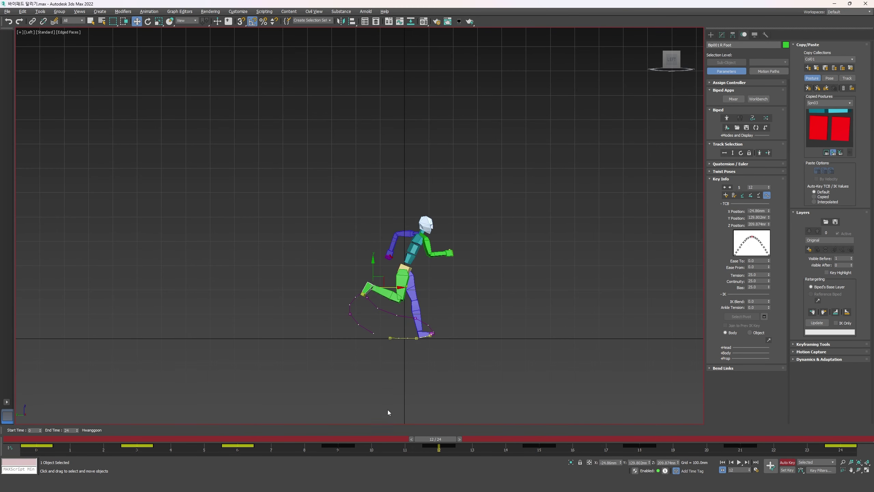
drag(417, 439, 303, 426)
key(w)
scroll(348, 303, up, 3)
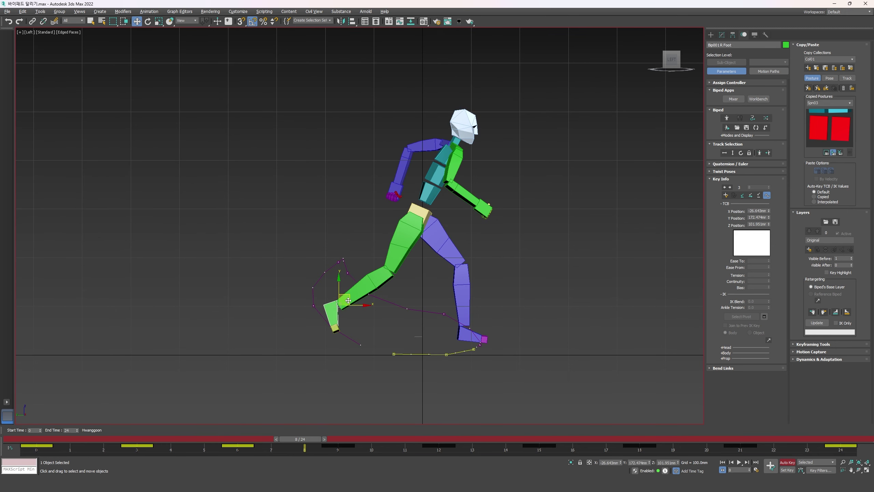
drag(348, 300, 347, 311)
key(e)
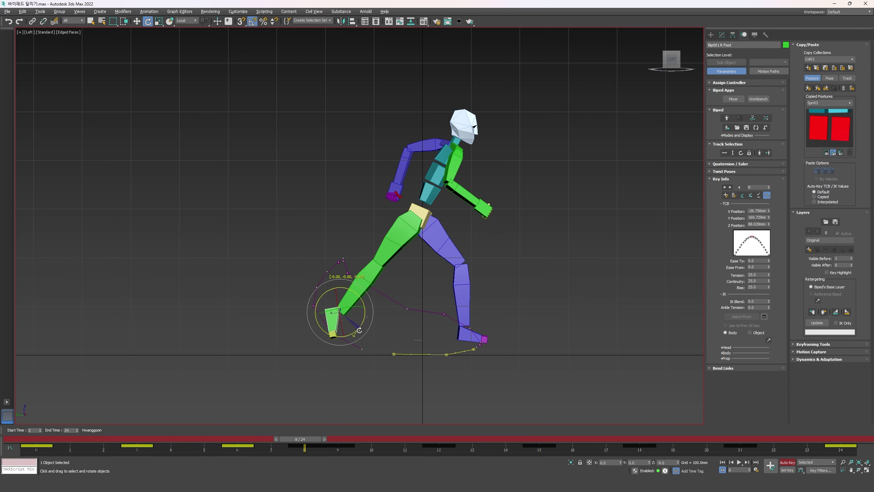
- Delete the right foot's key at frame 9 and check the motion around it
key(f)
key(l)
mouse_move(317, 439)
mouse_down()
mouse_move(251, 440)
mouse_move(334, 444)
mouse_up()
key(comma)
key(period)
key(comma)
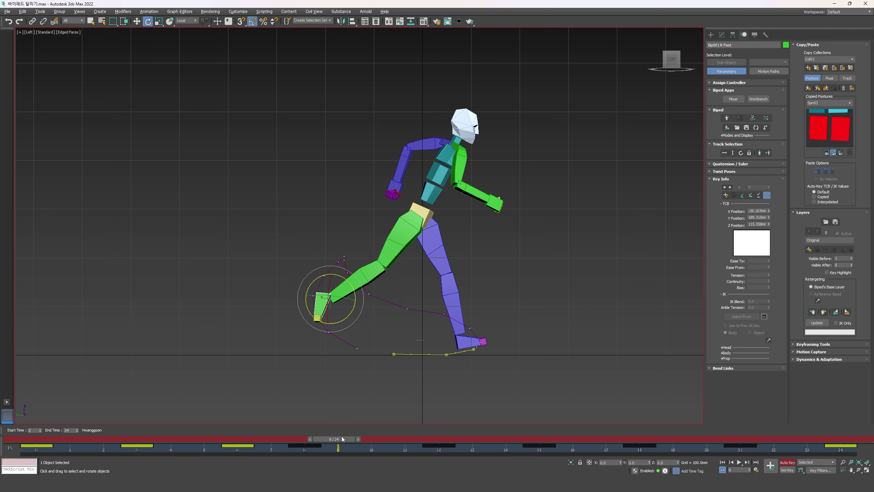
- Move the right foot about 17 mm back and 6 mm up at frame 10, and about 58 mm forward and 13 mm up at frame 15
drag(309, 440, 376, 448)
key(w)
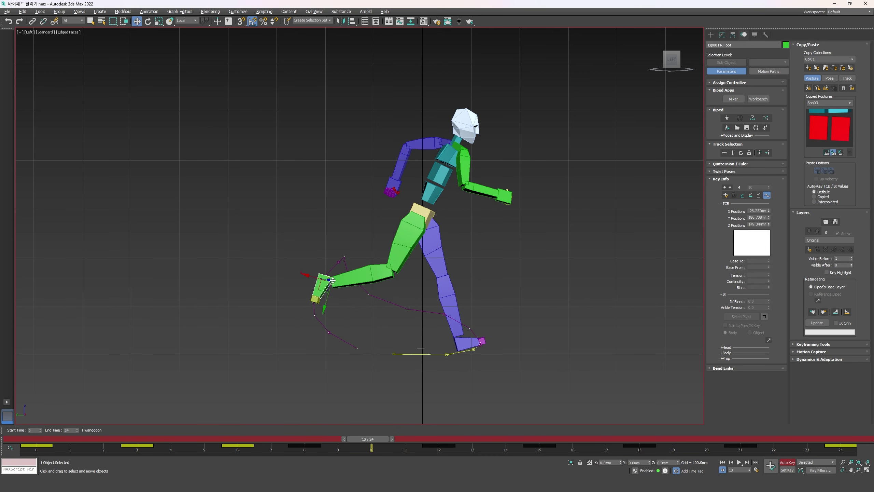
drag(342, 277, 334, 275)
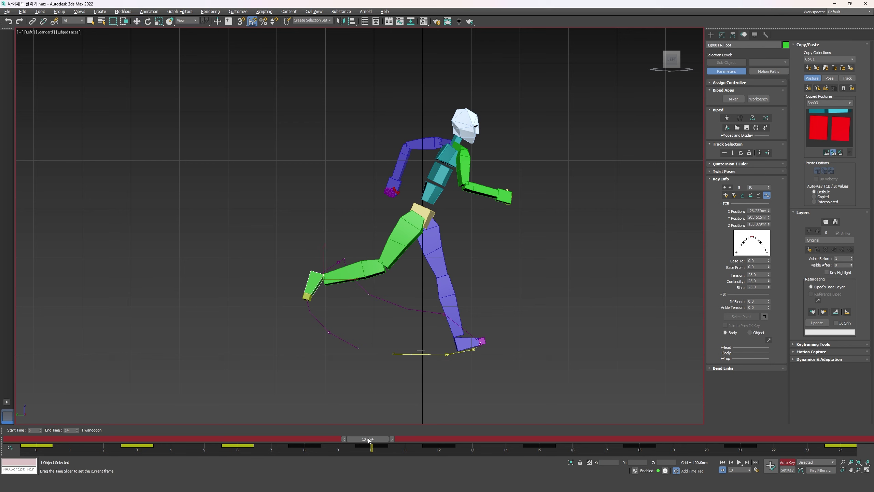
drag(369, 439, 545, 419)
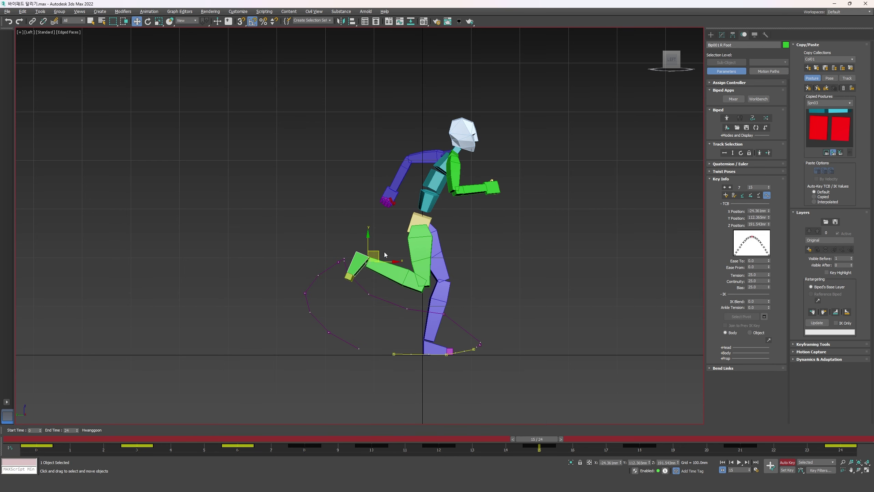
drag(381, 251, 407, 246)
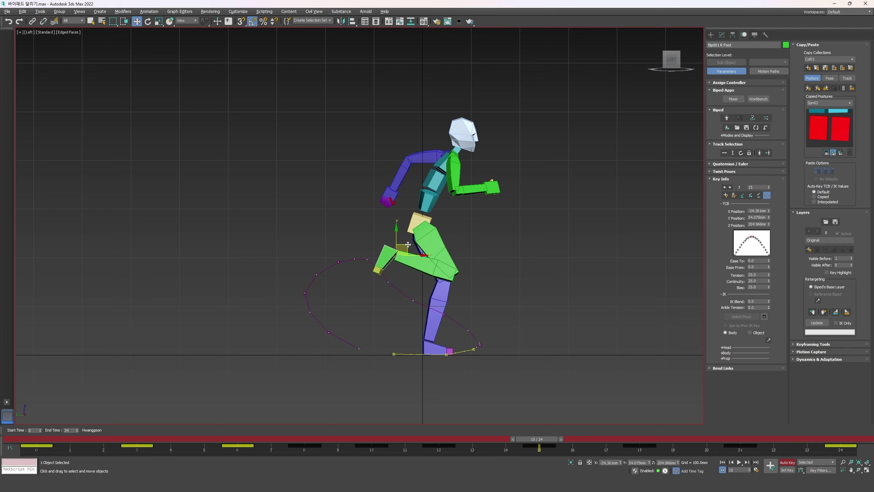
- Try moving the right foot slightly forward at frame 20
key(comma)
drag(435, 439, 706, 404)
key(w)
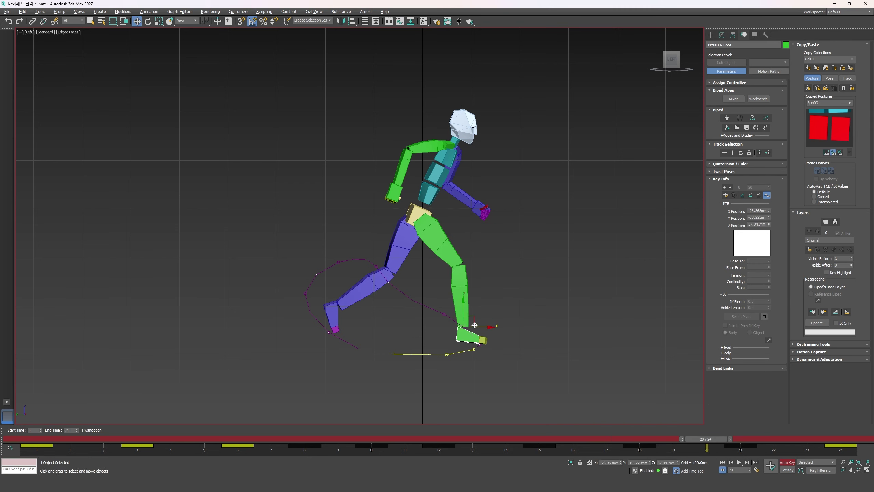
drag(474, 325, 485, 323)
key(comma)
key(comma)
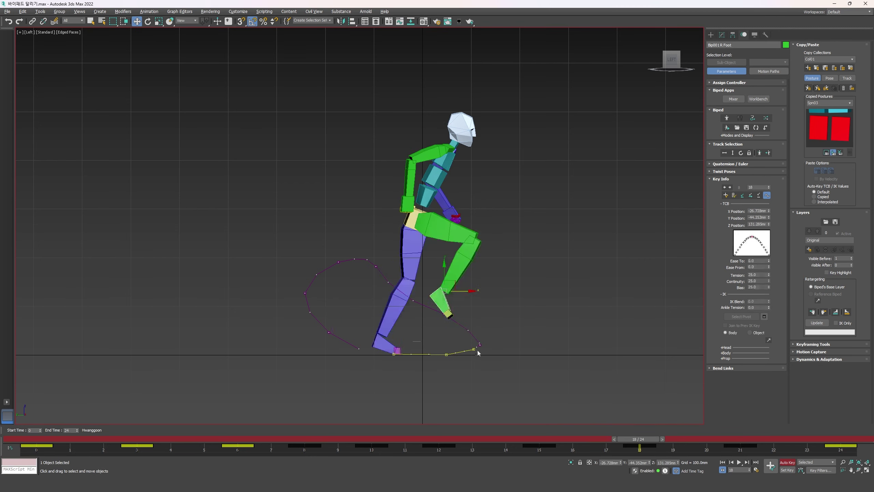
- Compare the right foot's poses along its trajectory around the keys at frames 15 and 18
mouse_move(639, 443)
mouse_down()
mouse_move(539, 427)
mouse_move(630, 431)
mouse_up()
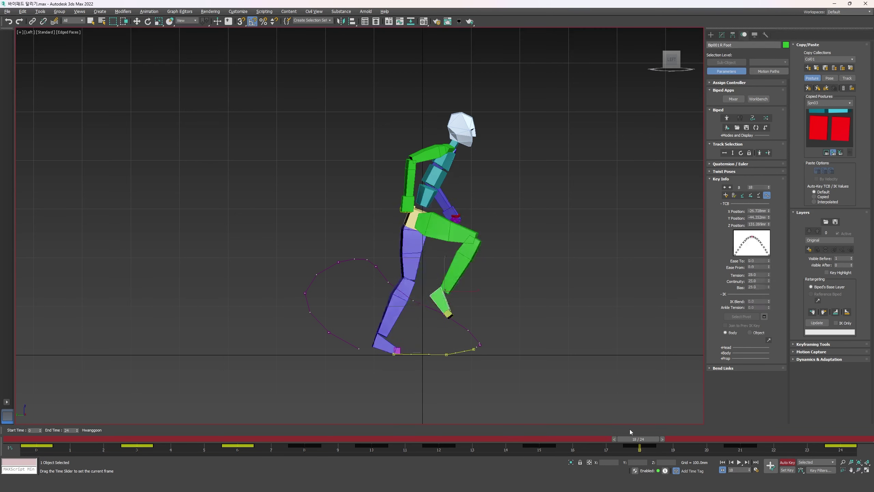
key(w)
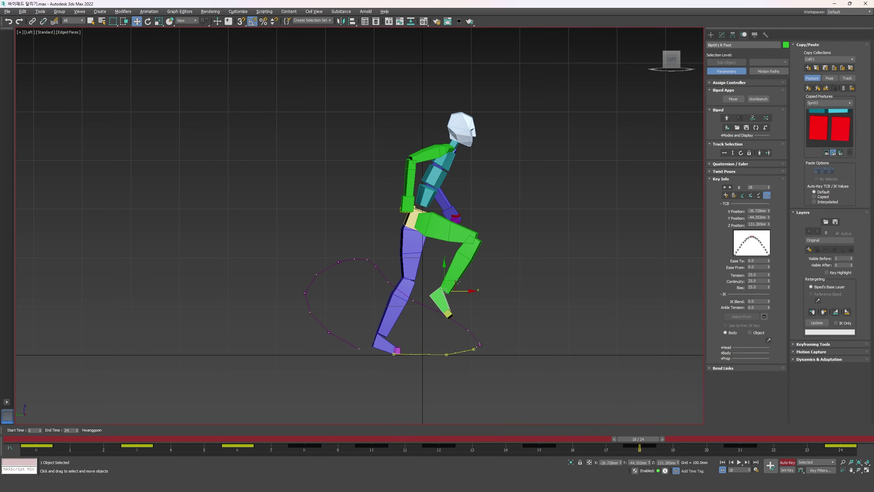
key(comma)
key(comma)
key(comma)
key(period)
key(period)
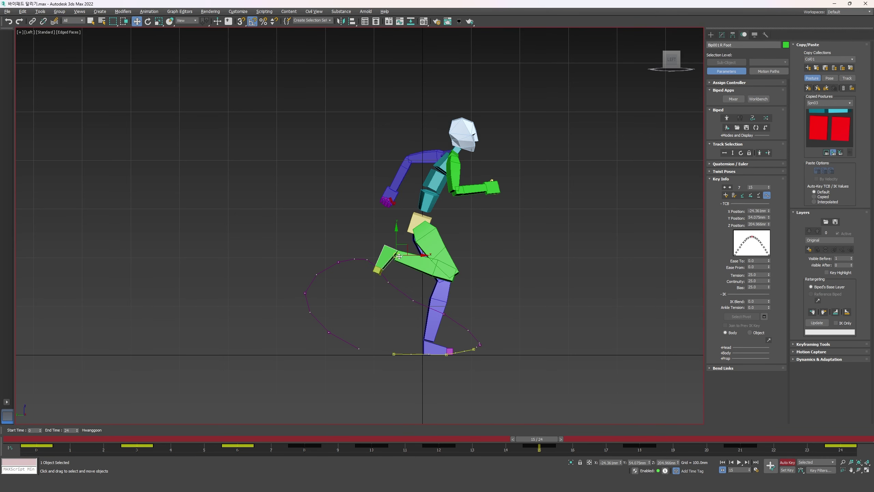
- Reposition the right foot to about Y 63, Z 179 mm at frame 15 and about Y 0, Z 117 mm at frame 18, adjusting frame 12 slightly
drag(408, 246, 359, 250)
key(comma)
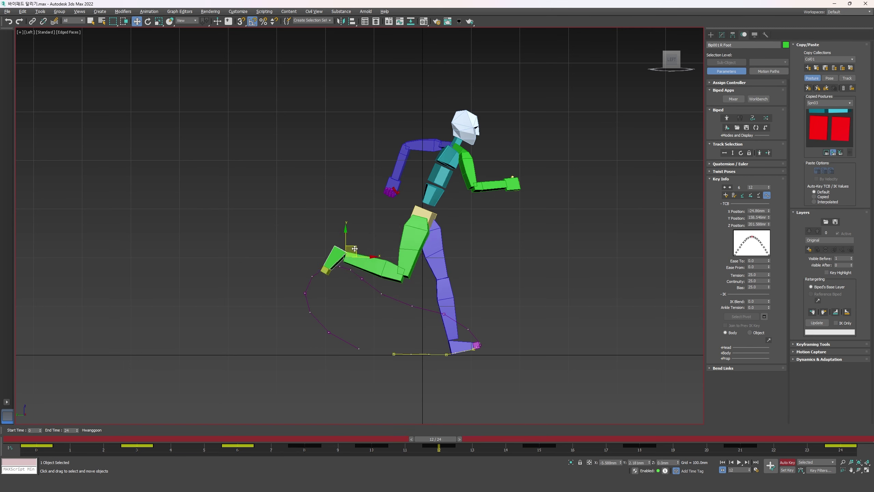
key(period)
key(period)
drag(455, 283, 433, 289)
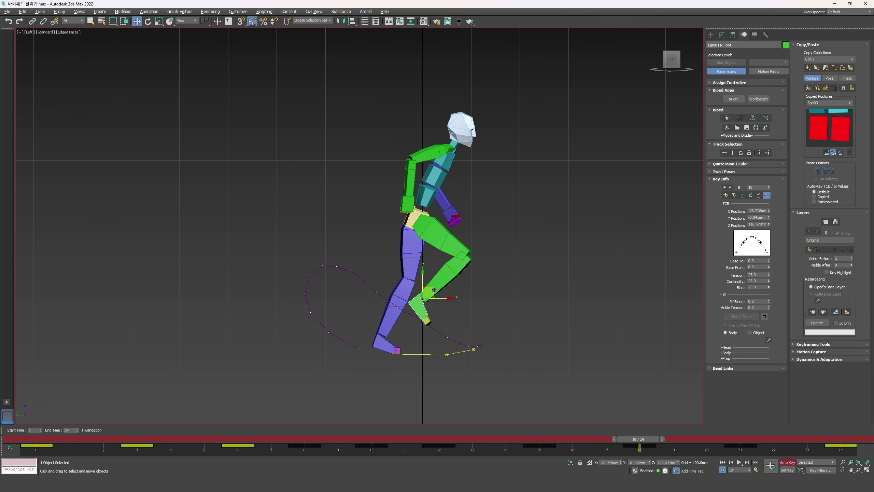
key(comma)
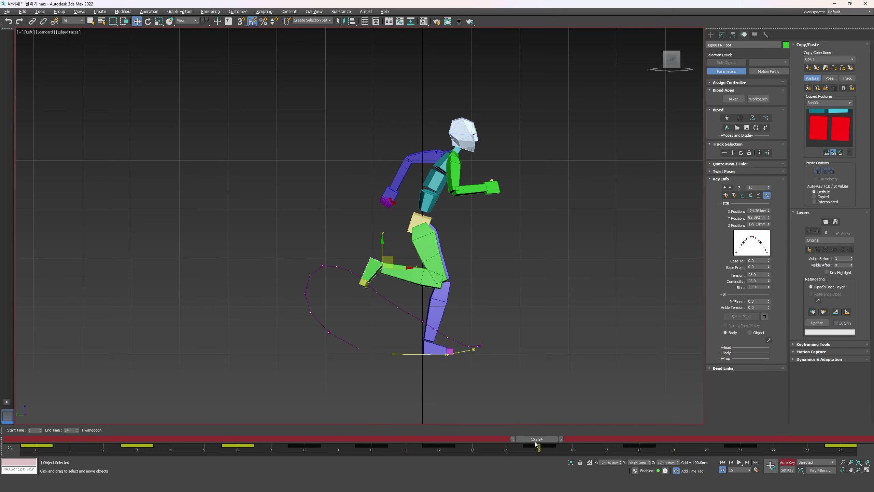
- Scrub and play back the run cycle in the left and front views to check the right foot's swing
drag(536, 444, 734, 442)
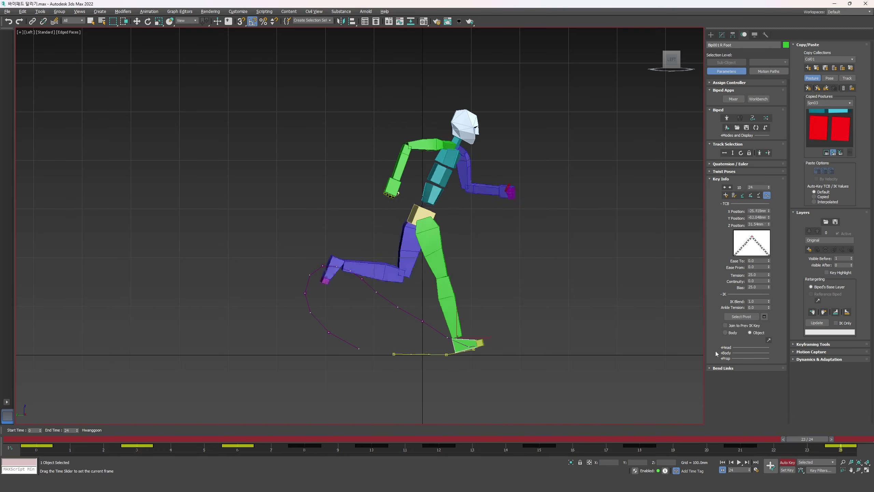
key(slash)
click(293, 261)
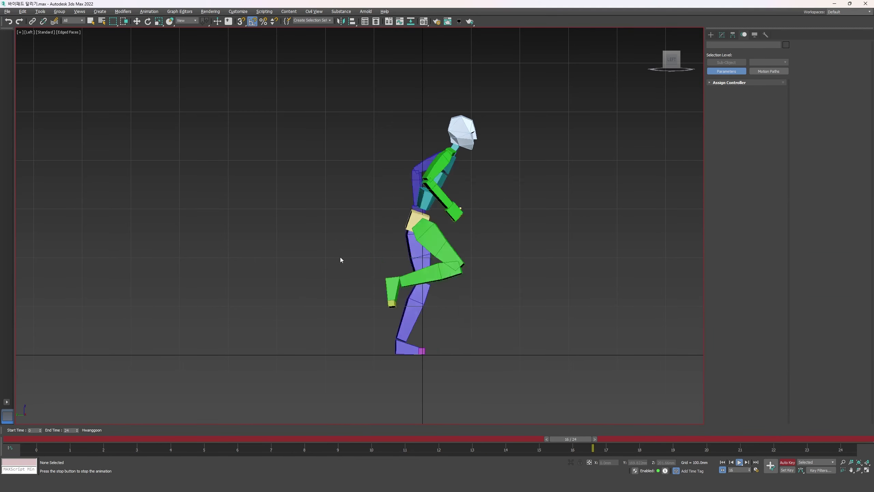
key(slash)
click(323, 313)
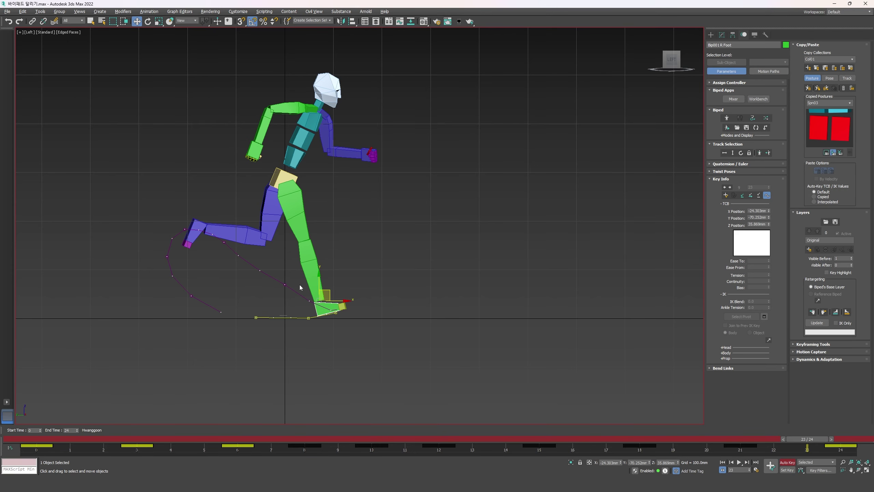
key(slash)
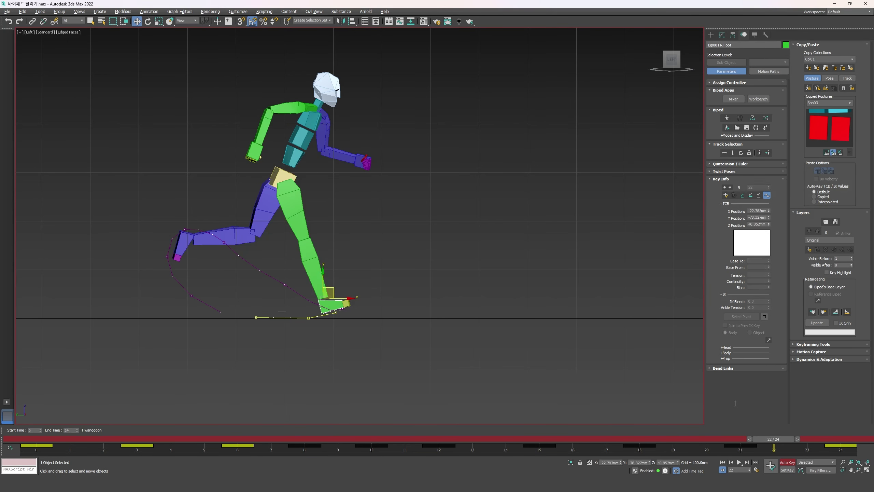
click(499, 346)
scroll(499, 346, down, 3)
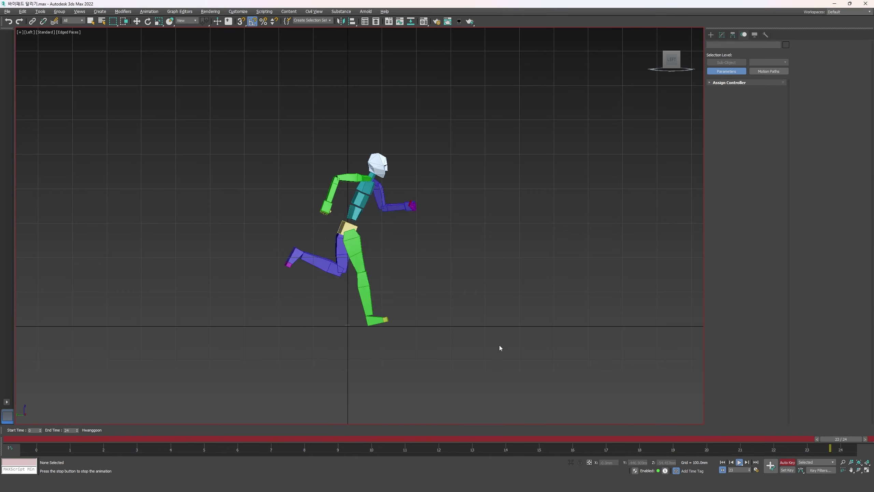
key(f)
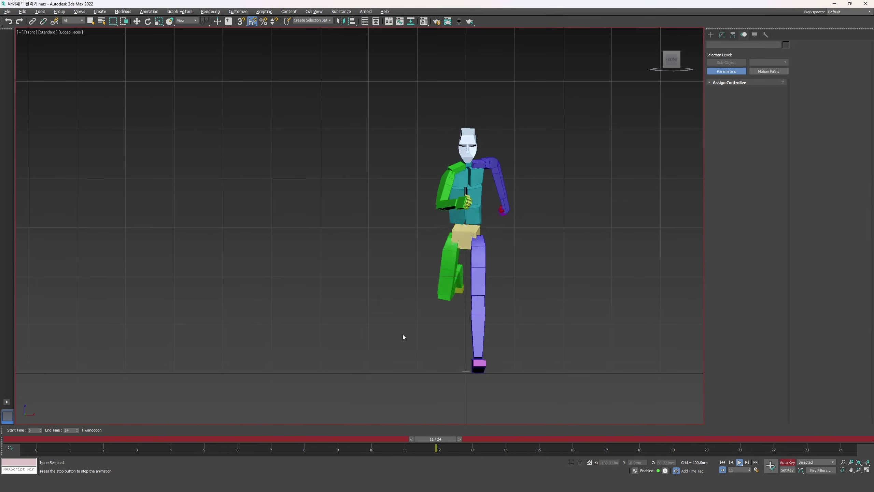
key(l)
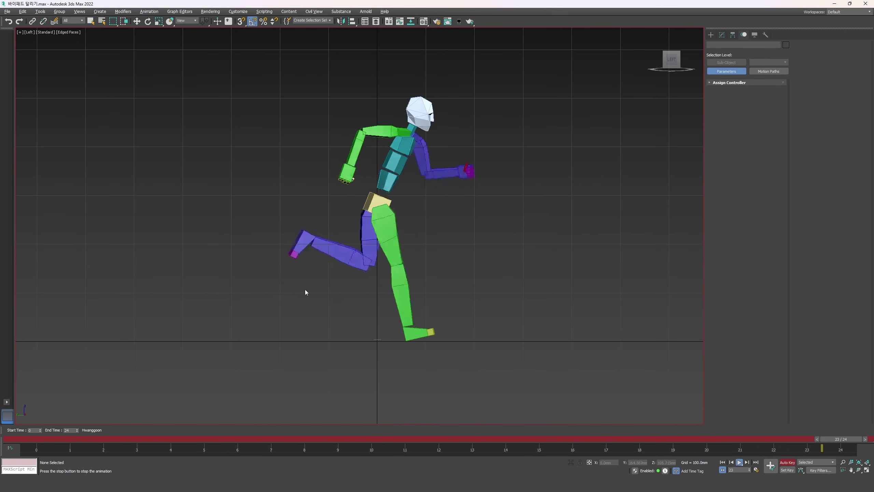
- Fine-tune the right foot's rotation along its swing keys, turning the toes further down at frame 15, and check the motion in playback
click(270, 291)
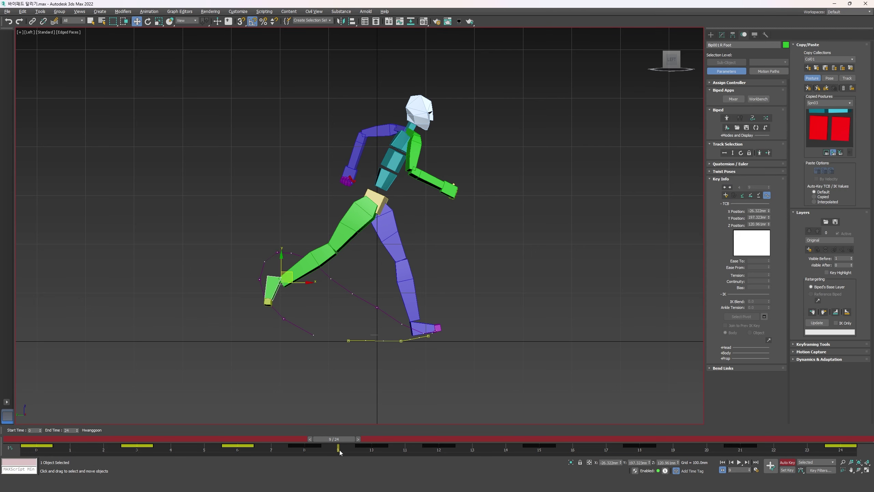
drag(337, 439, 303, 433)
key(w)
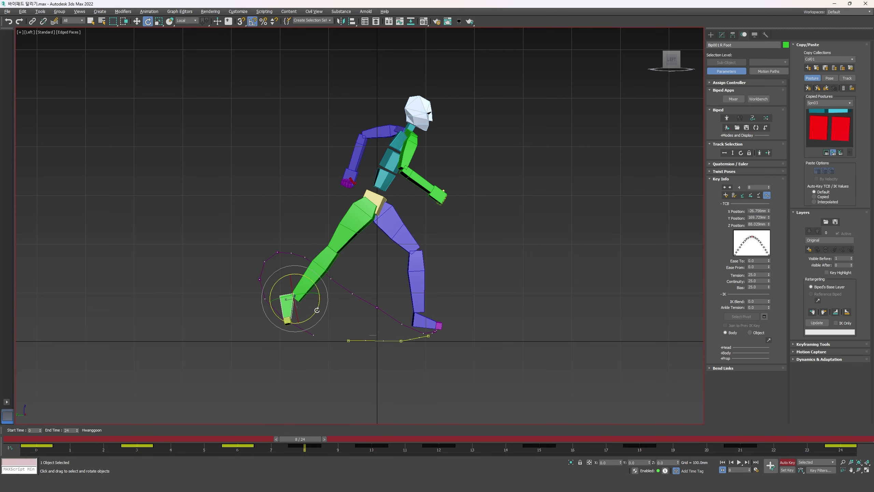
key(period)
key(period)
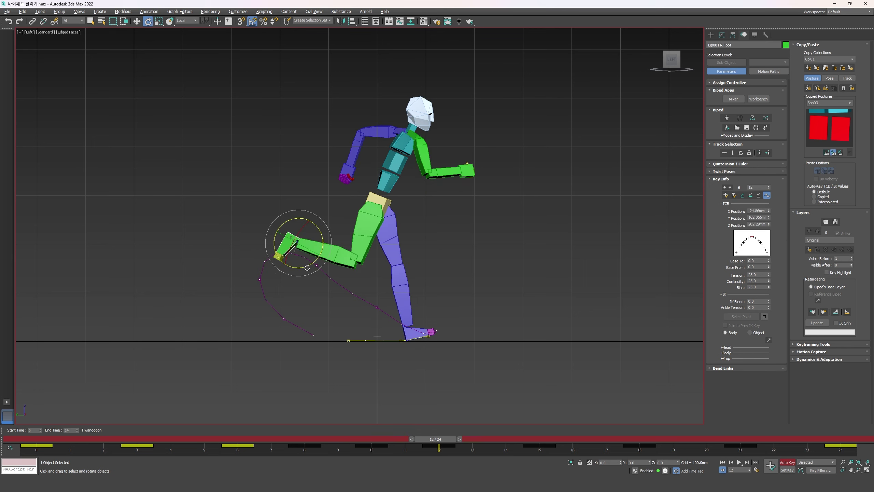
key(period)
key(period)
key(comma)
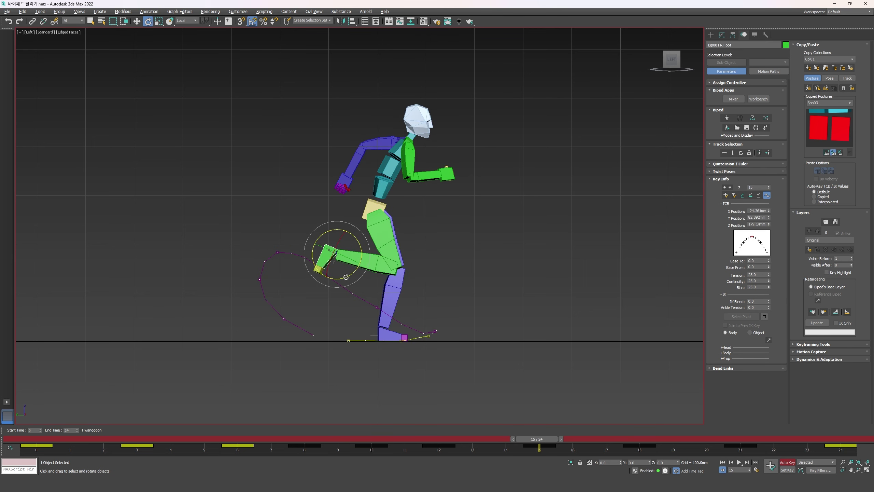
key(period)
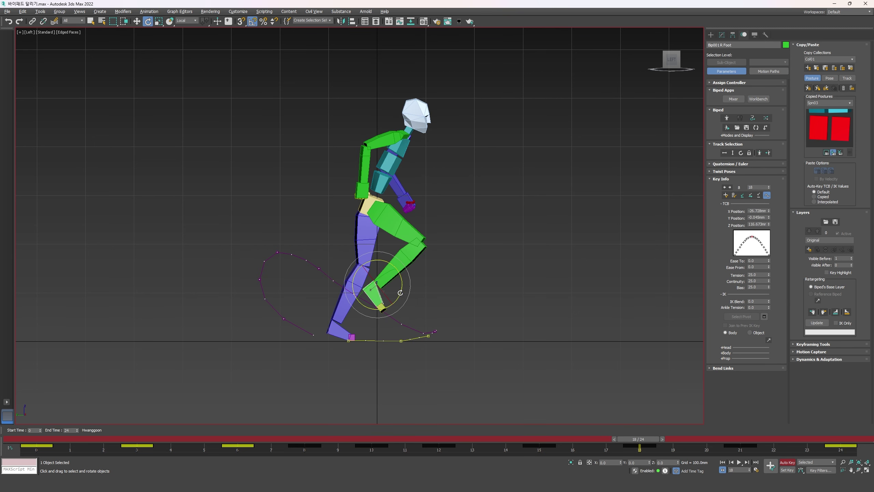
key(period)
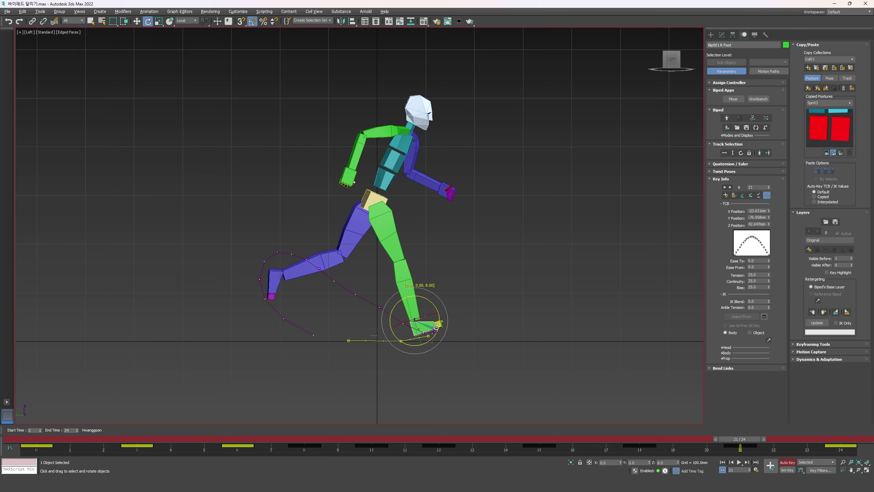
click(670, 394)
key(slash)
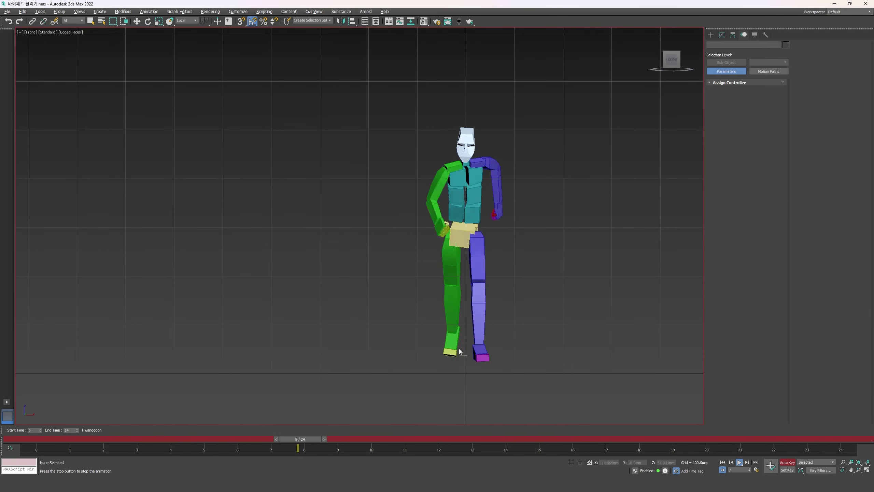
key(slash)
- Select the whole left leg and delete its keys at frames 0, 3, 6, 9, 21 and 24
key(e)
click(358, 226)
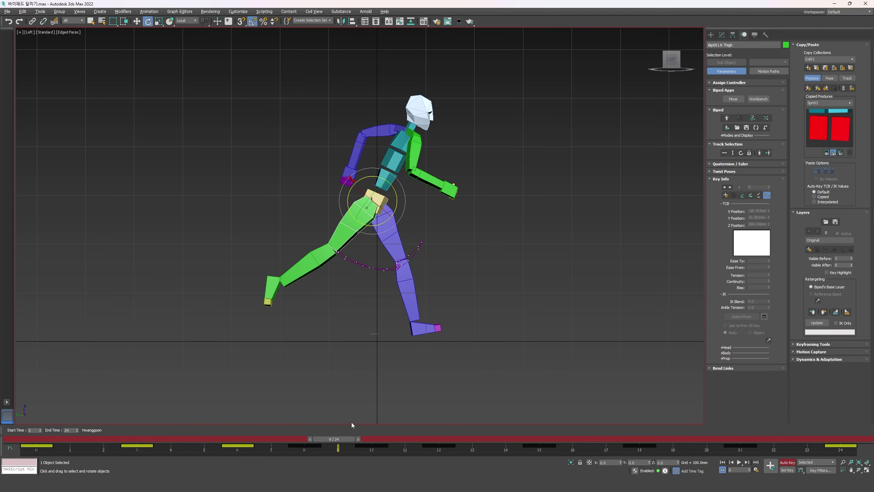
key(comma)
drag(419, 310, 419, 310)
click(351, 441)
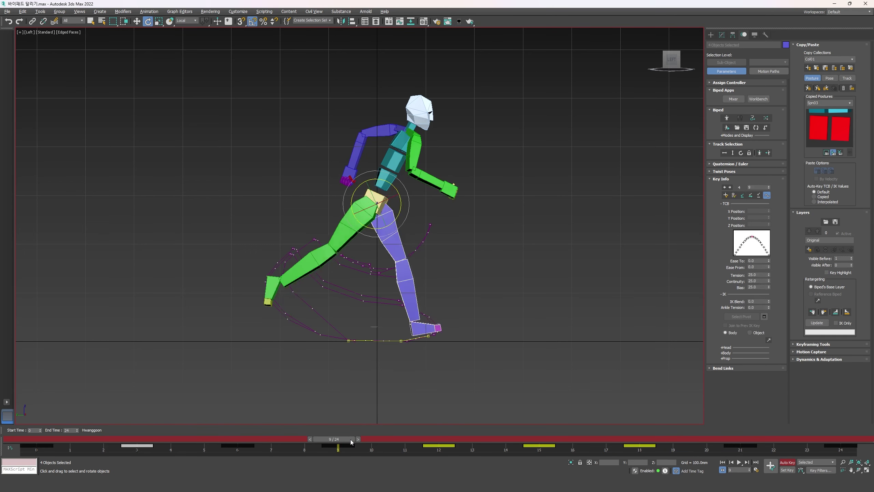
key(slash)
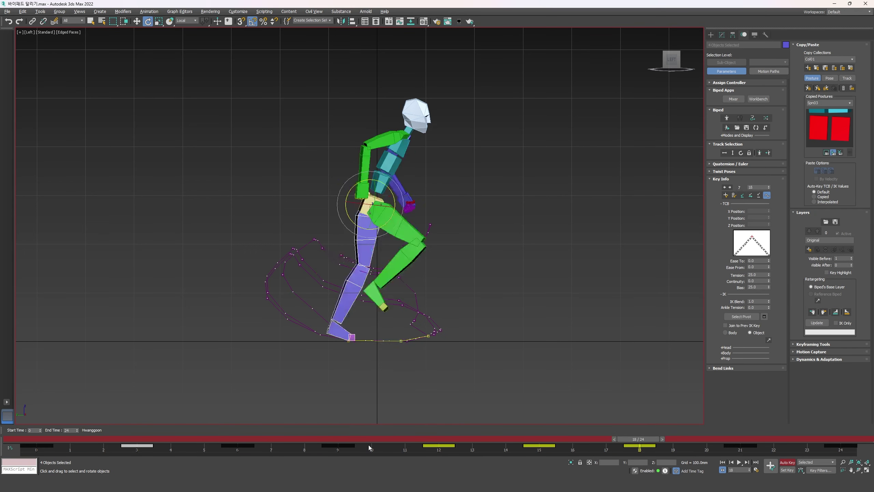
key(comma)
drag(707, 454, 858, 446)
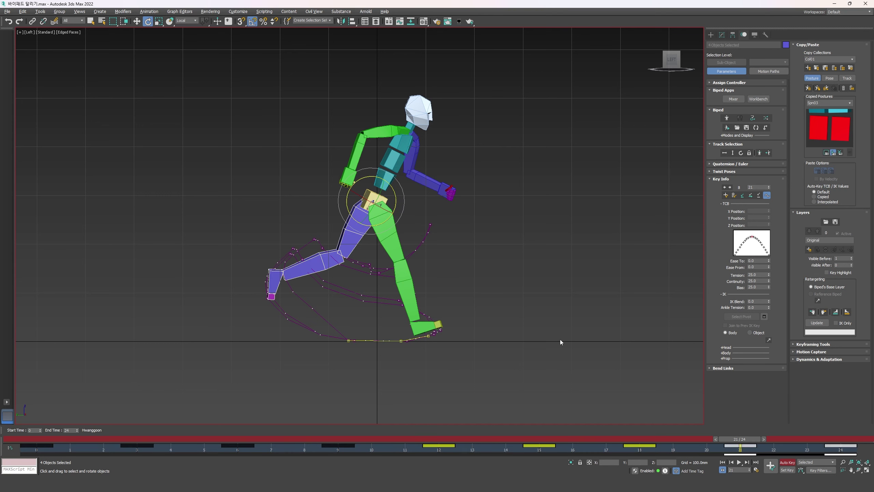
key(Delete)
key(Delete)
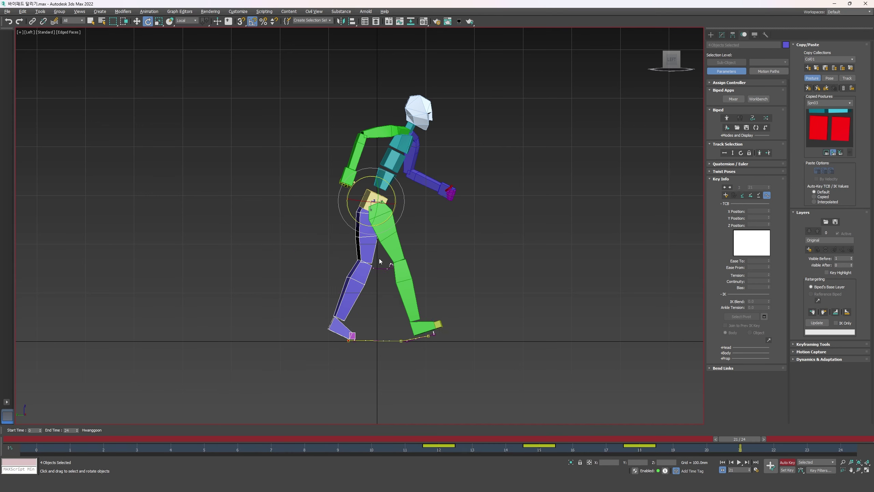
- Select the whole right leg, copy its posture at frame 8 and paste it opposite onto the left leg at frame 20
double_click(390, 248)
click(270, 439)
key(comma)
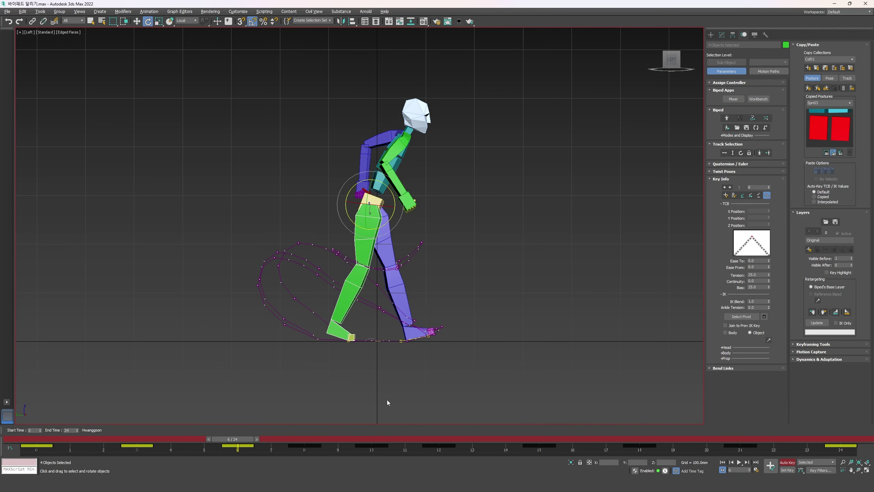
key(period)
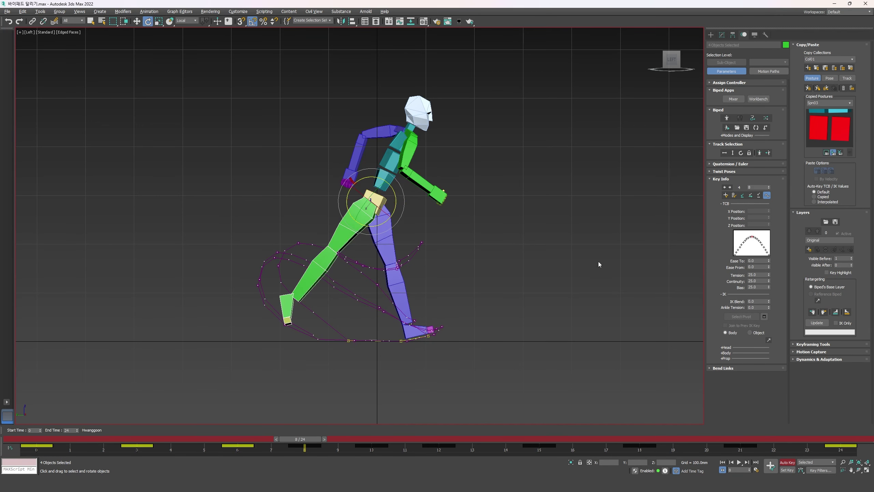
click(808, 88)
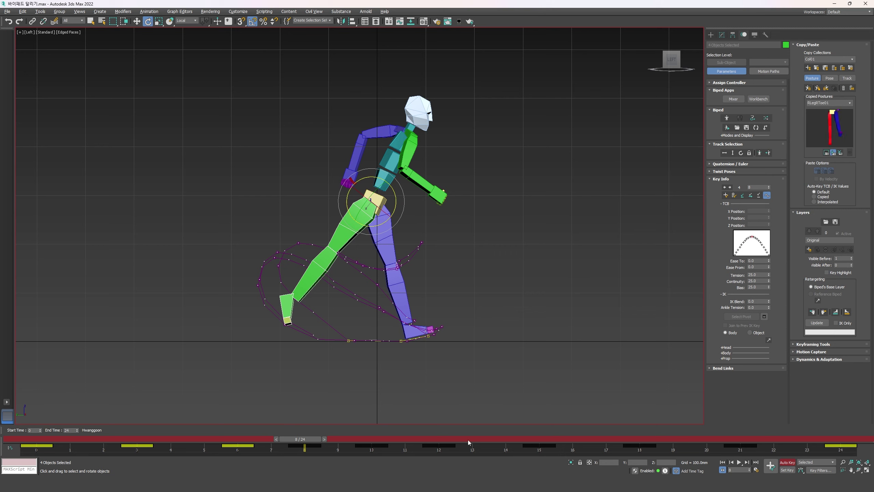
drag(419, 437, 725, 448)
key(e)
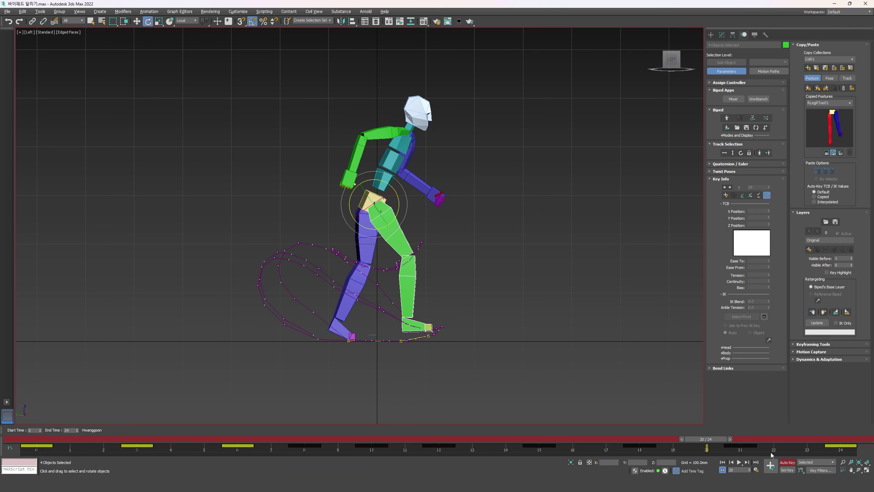
click(826, 89)
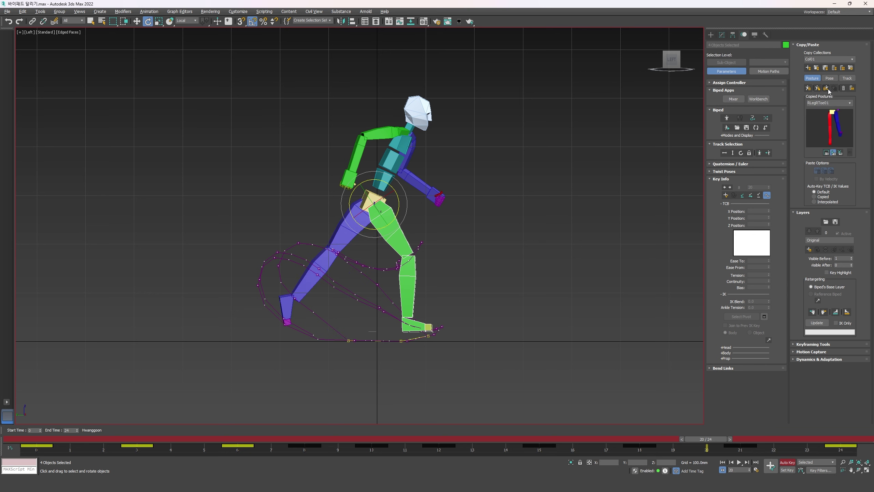
- Copy the right leg's posture at frame 10 and paste it opposite onto the left leg at frame 22
drag(309, 439, 368, 439)
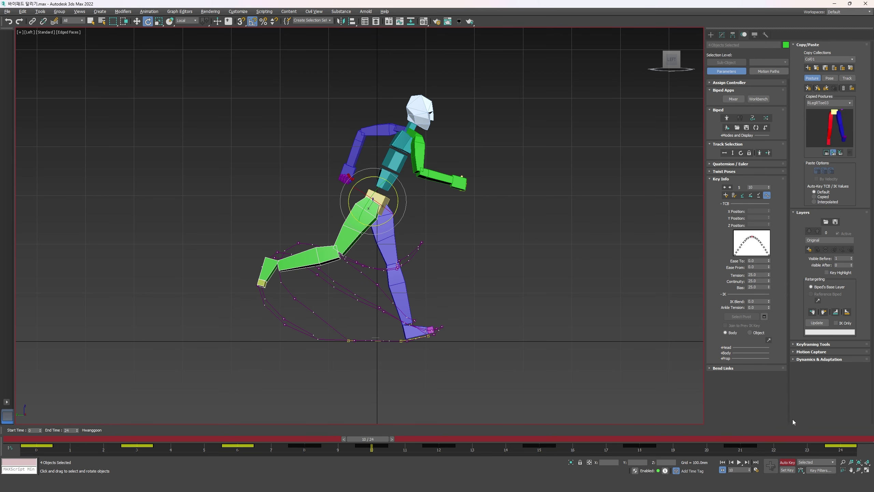
drag(793, 438, 775, 445)
key(e)
click(827, 88)
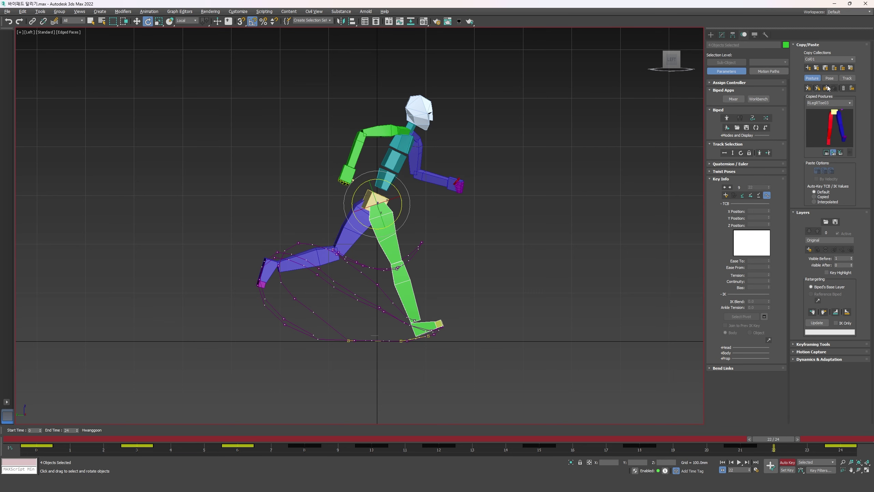
- Copy the right leg's posture at frame 12 and paste it opposite onto the left leg at frames 24 and 0
click(442, 440)
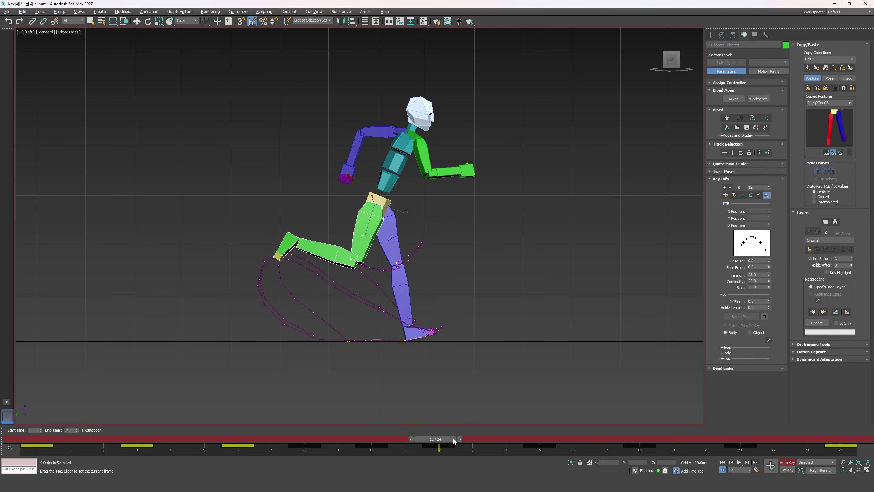
click(807, 88)
click(839, 445)
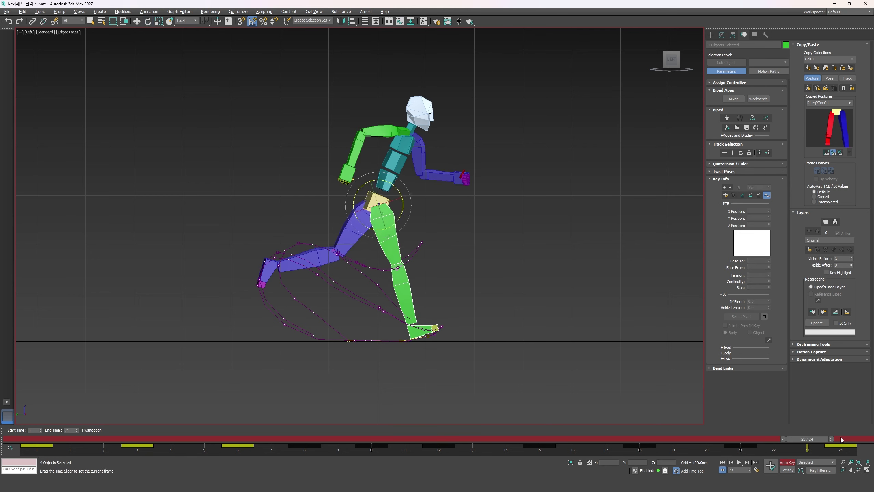
key(Home)
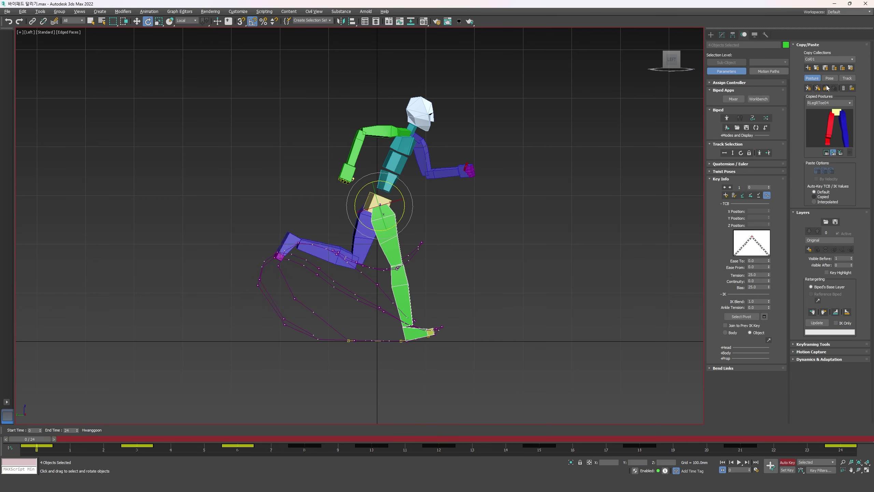
- Copy the right leg's posture at frame 15 and paste it opposite onto the left leg at frame 3
click(545, 438)
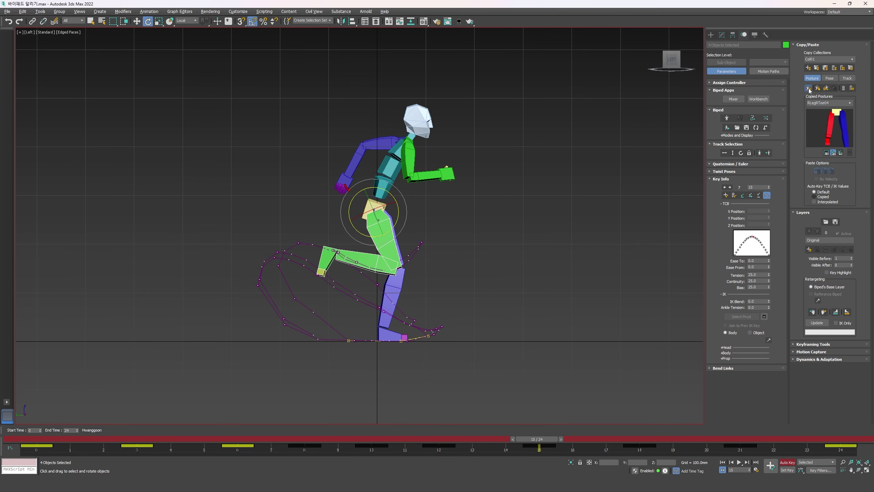
click(137, 447)
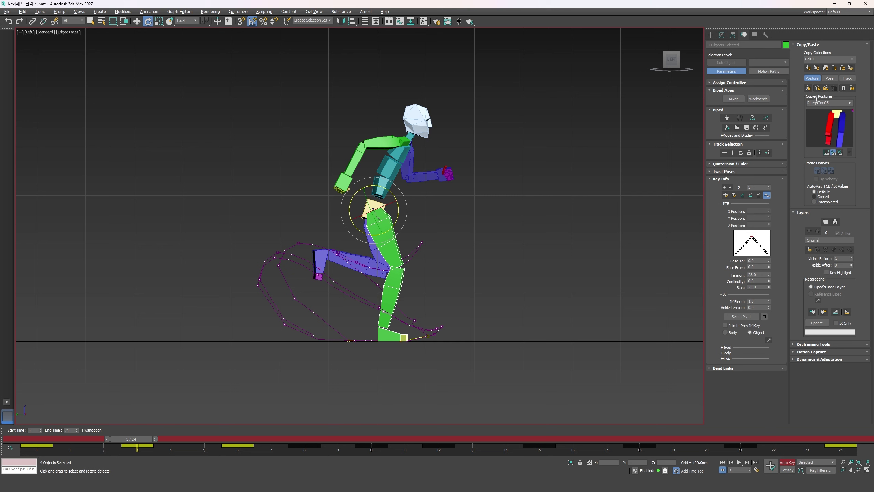
click(826, 88)
- Copy the right leg's posture at frame 18 and paste it opposite onto the left leg at frame 6
click(646, 439)
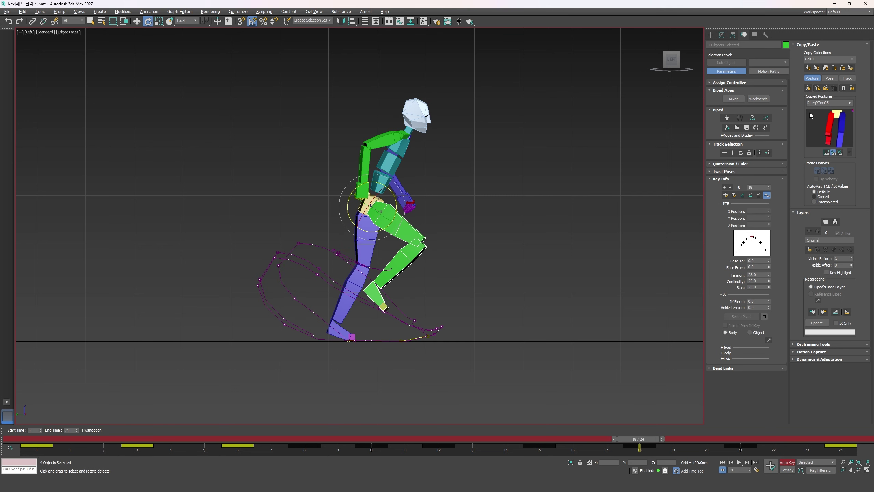
click(808, 89)
click(252, 442)
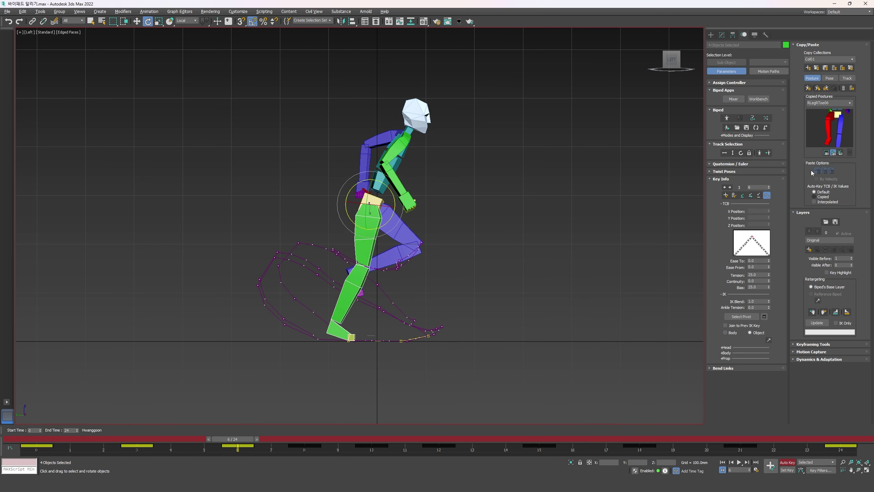
click(827, 88)
- Copy the right leg's posture at frame 21 and paste it opposite onto the left leg at frame 9
click(741, 436)
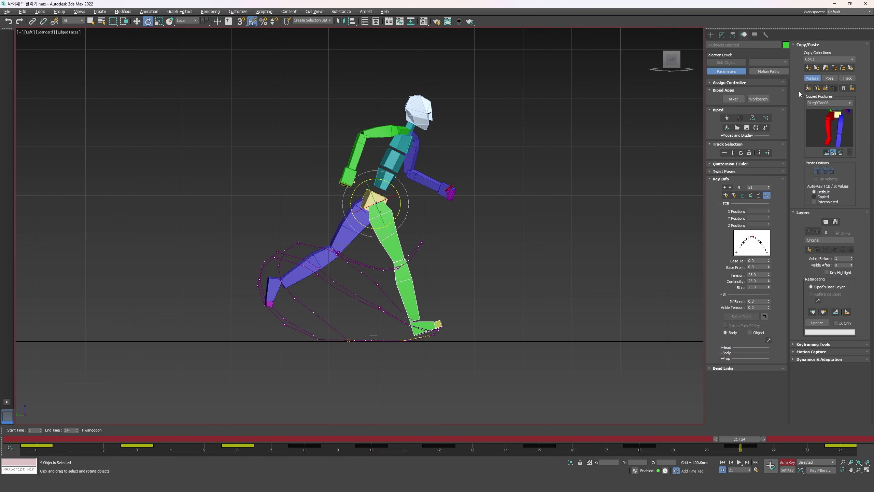
click(807, 89)
drag(326, 440, 355, 441)
click(824, 90)
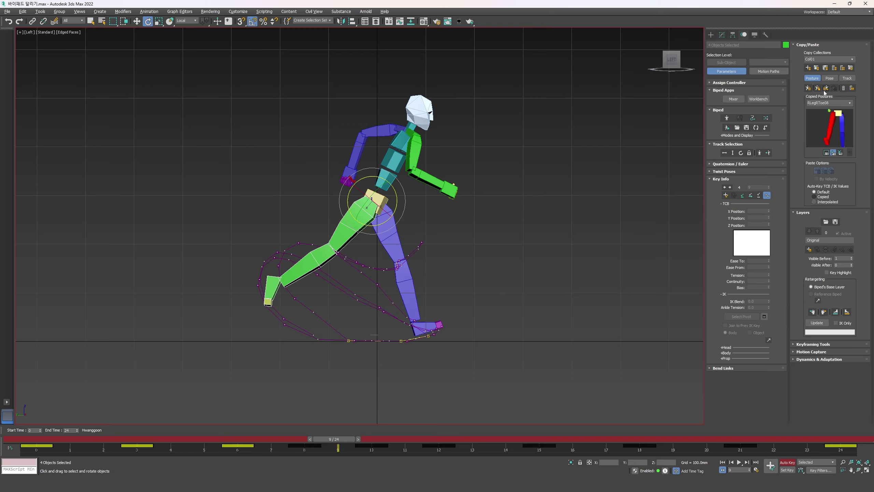
- Deselect the biped and play back the run cycle from the left and front views to check the mirrored legs
click(592, 255)
scroll(582, 261, down, 2)
key(slash)
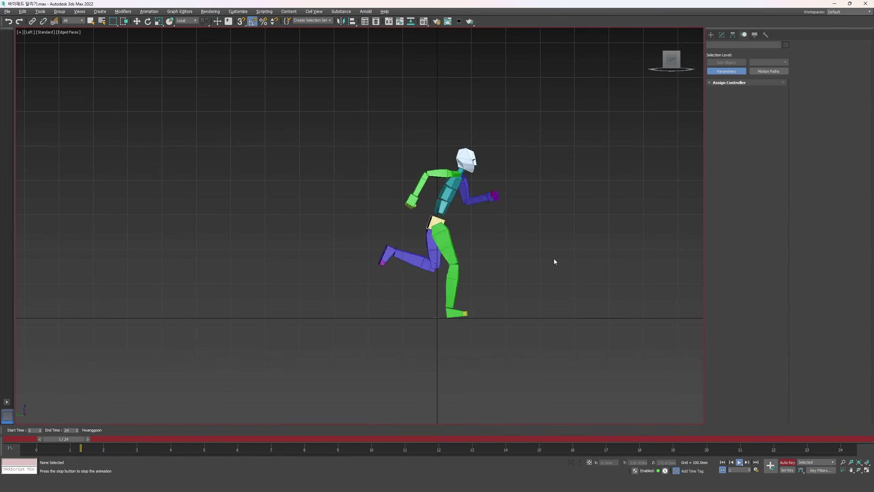
scroll(545, 268, up, 2)
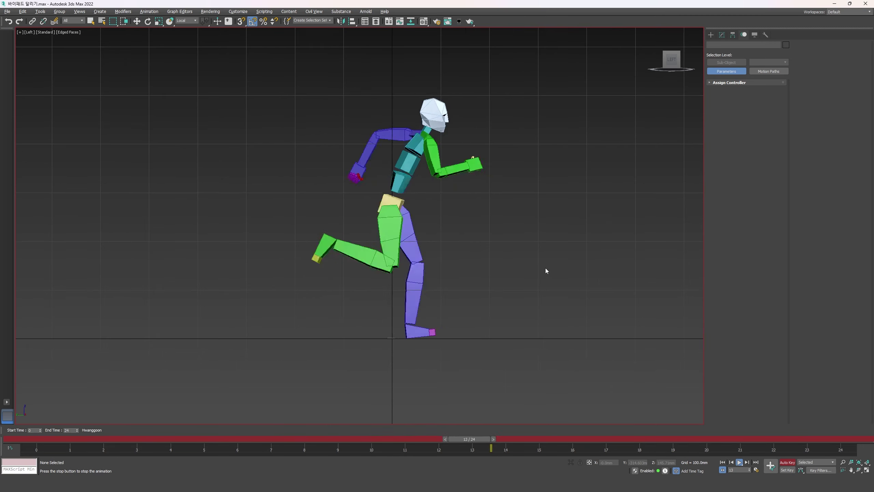
key(f)
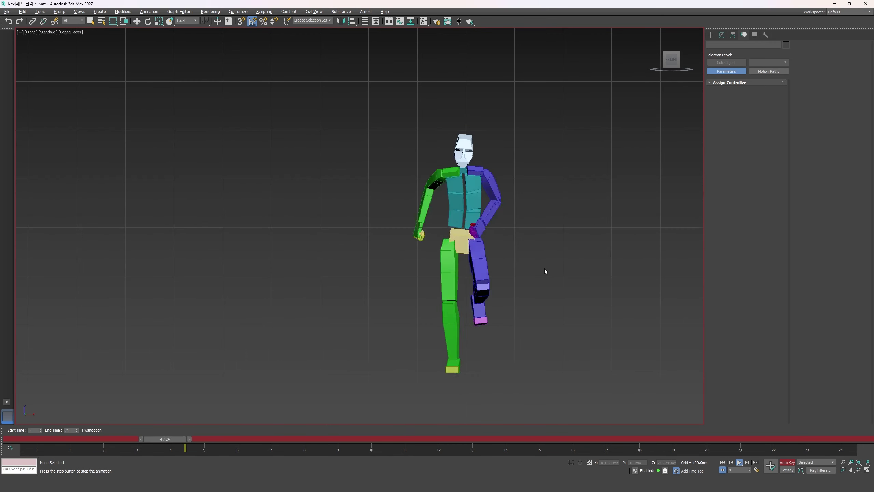
key(slash)
- Select the right calf and rotate it about -6 degrees around its local X axis at frame 12
key(e)
click(447, 322)
drag(131, 438, 451, 403)
key(e)
key(period)
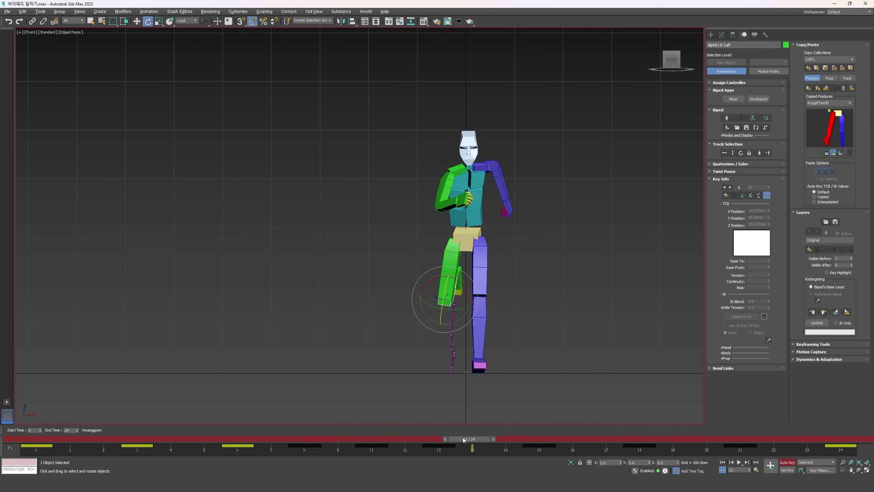
drag(473, 439, 441, 392)
key(e)
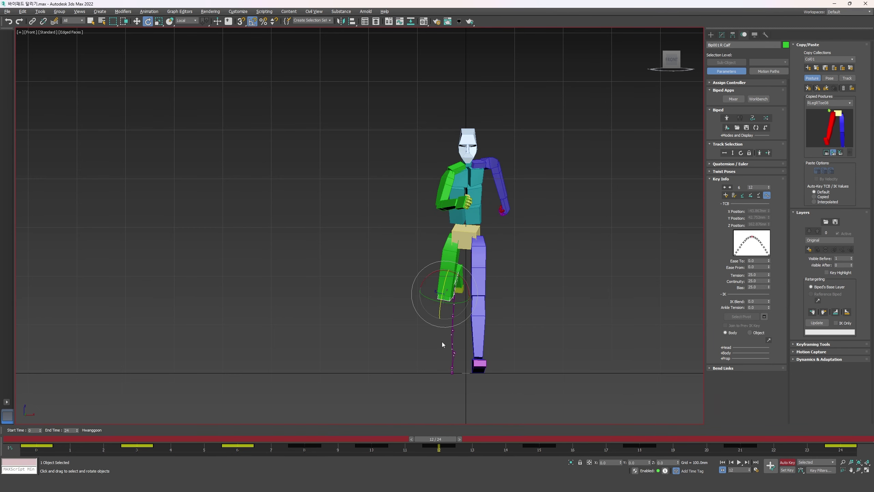
drag(469, 302, 470, 290)
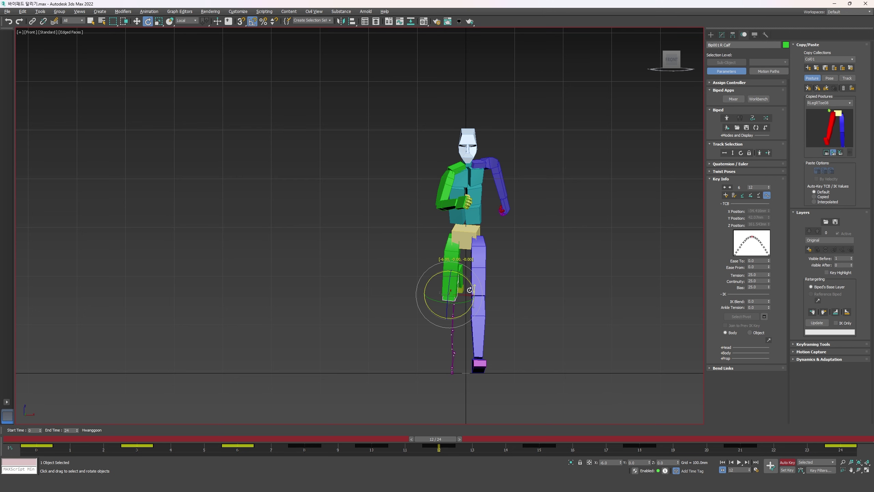
- Select the right foot and step through its keys in the front view to examine the lower leg's alignment
scroll(456, 276, up, 3)
click(454, 270)
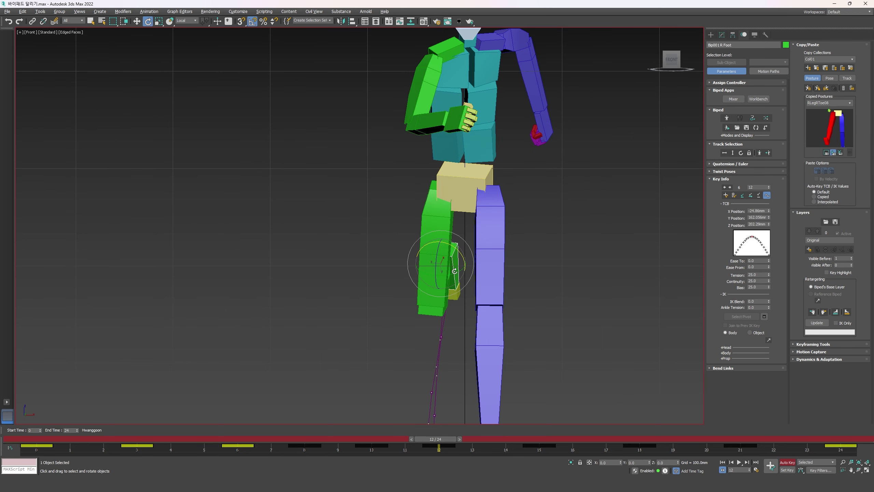
key(period)
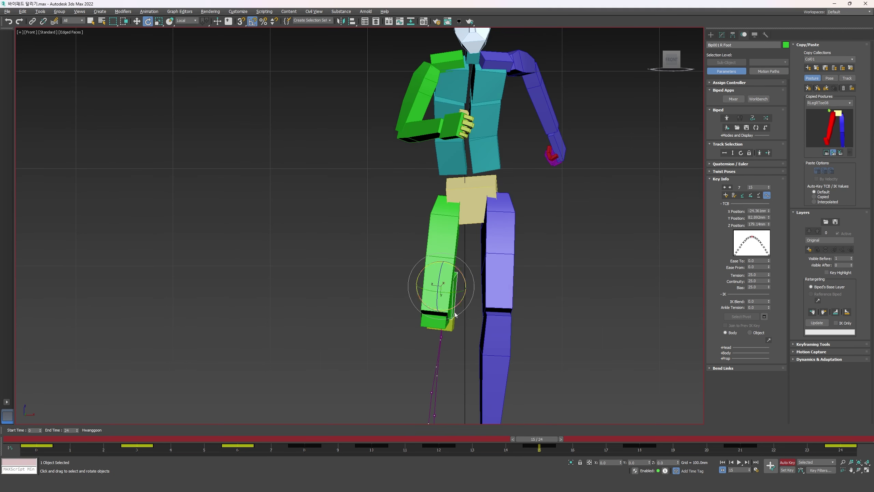
scroll(449, 328, down, 3)
key(period)
key(comma)
key(comma)
key(comma)
key(comma)
- Clear the selection and play back the run from the front and left views to review the corrected leg and arm motion
click(558, 344)
key(slash)
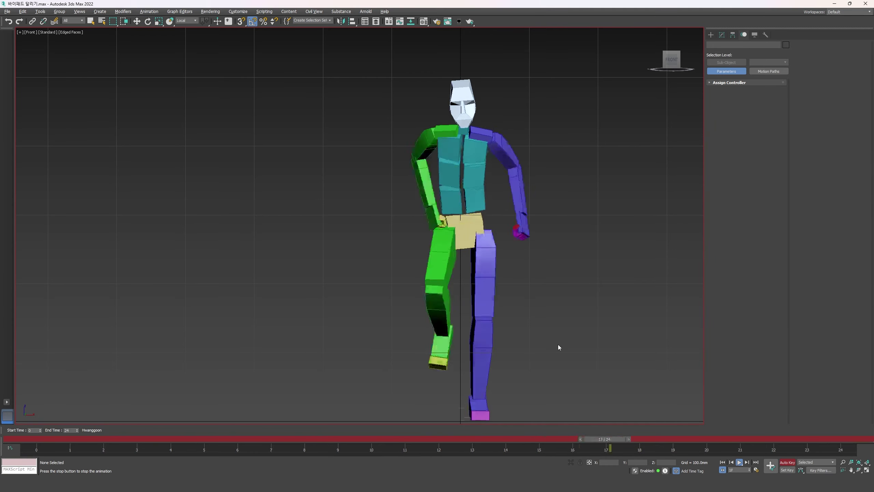
scroll(558, 344, down, 3)
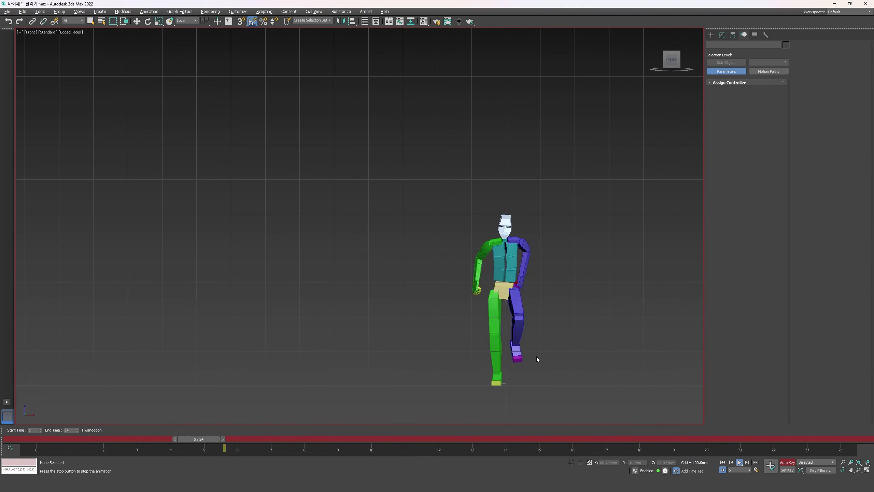
scroll(537, 355, up, 3)
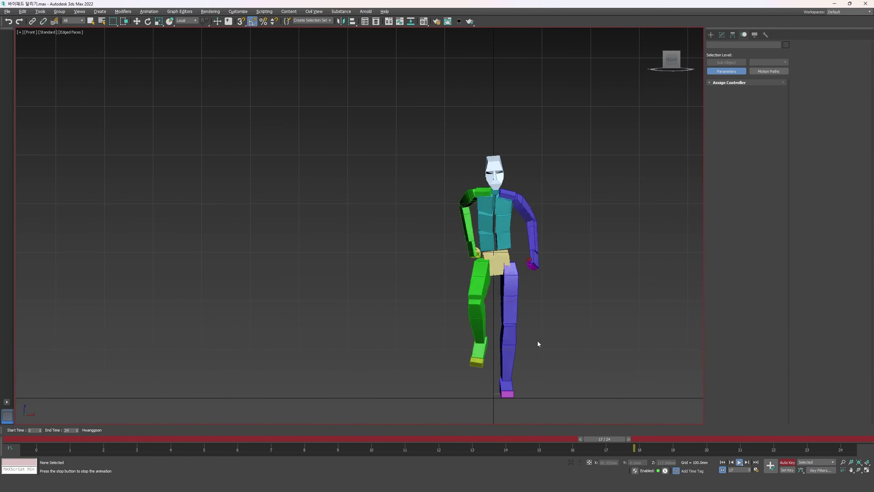
key(l)
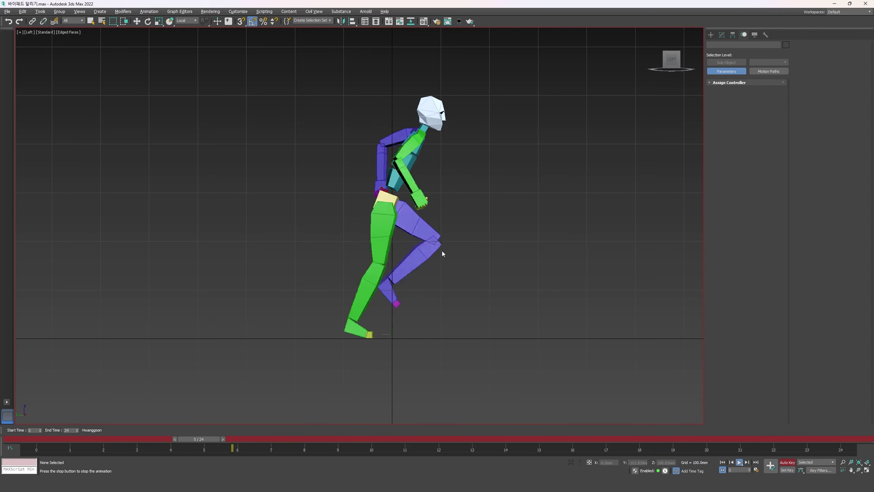
scroll(391, 202, up, 3)
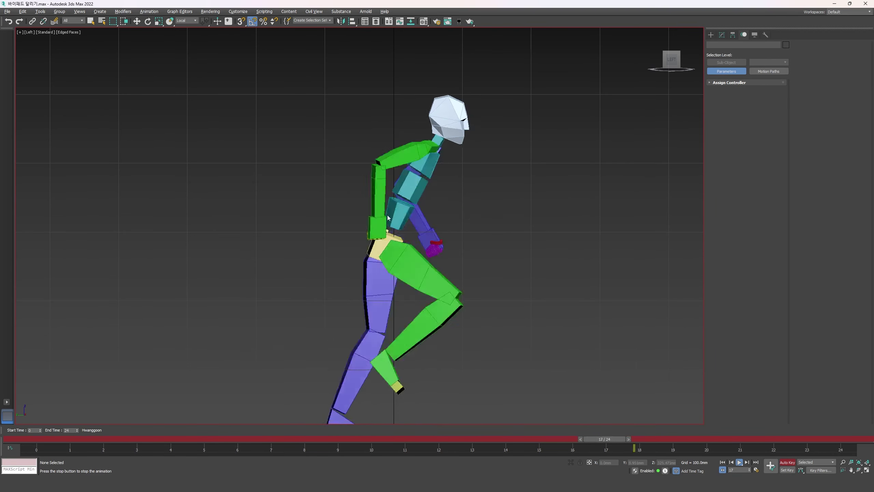
- Select the right hand and scrub through the cycle in the left view to examine its swing trajectory
key(e)
click(353, 208)
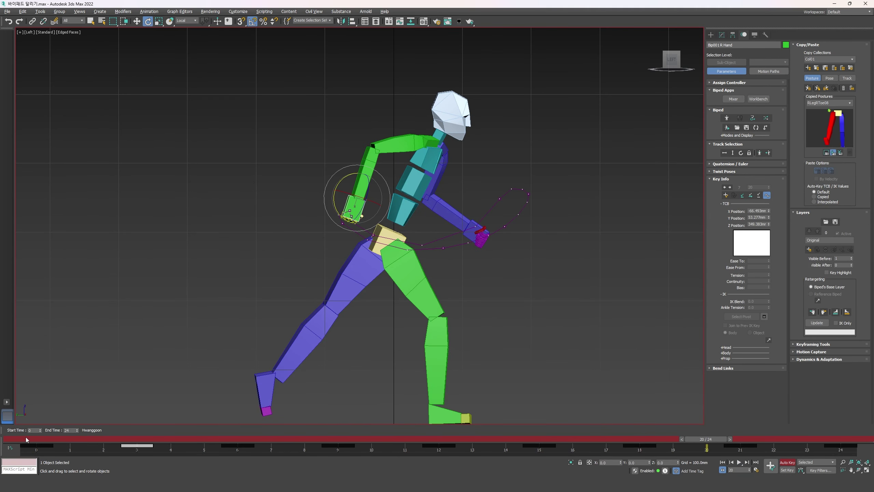
drag(26, 437, 130, 440)
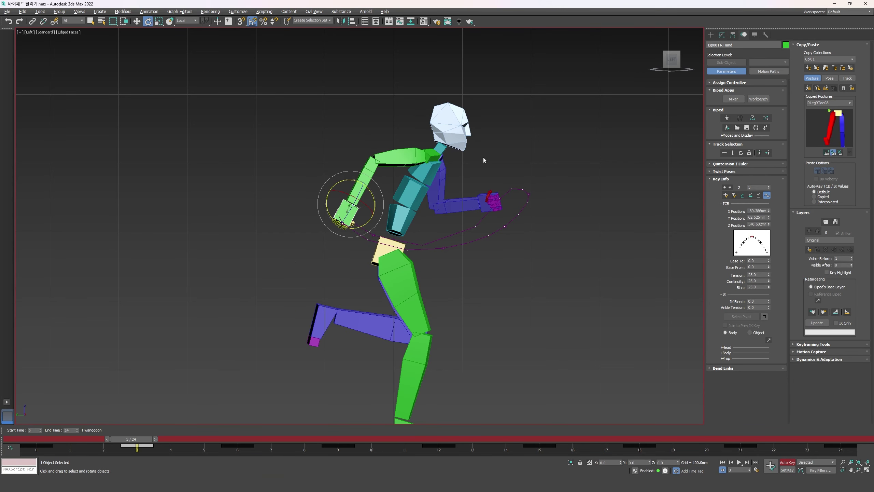
drag(137, 439, 41, 440)
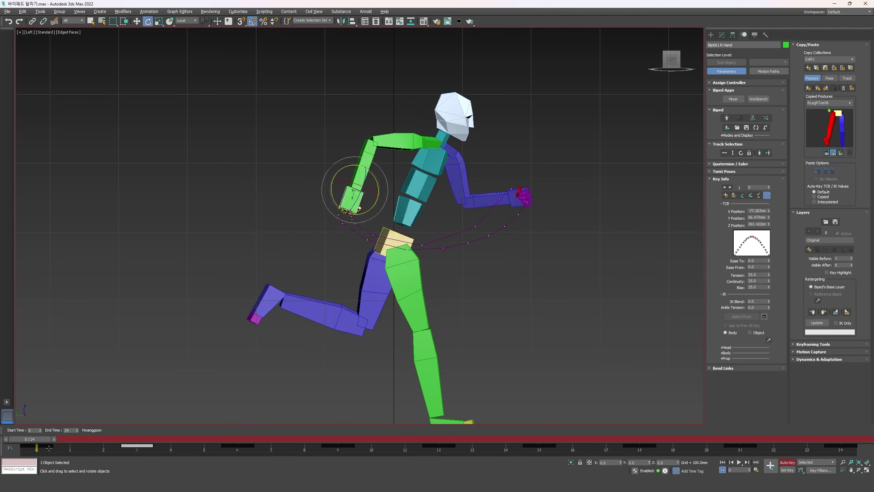
key(slash)
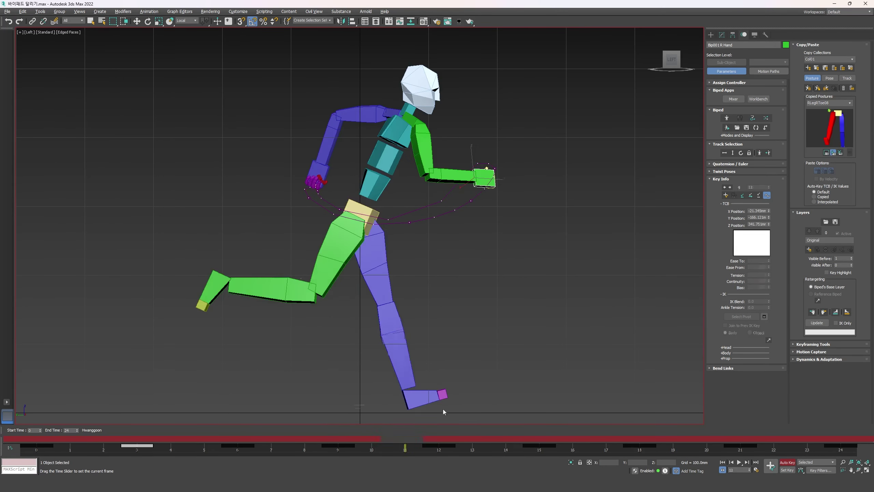
key(slash)
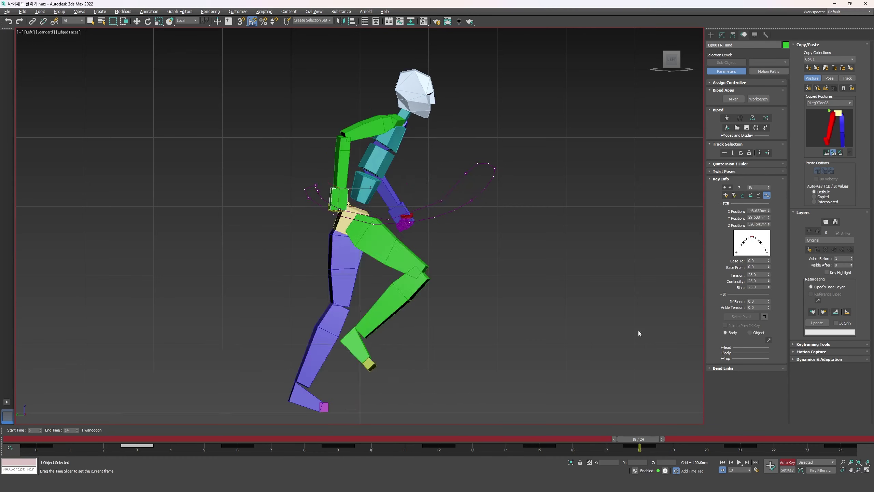
key(e)
scroll(313, 193, up, 6)
key(period)
- Step between the right hand's keys at frames 21 and 24 to compare its positions along the trajectory
key(w)
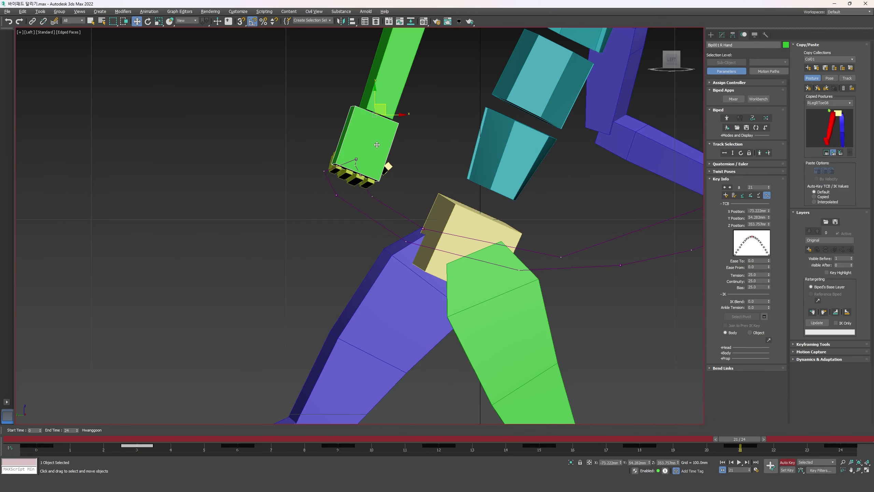
key(period)
key(period)
drag(372, 107, 391, 108)
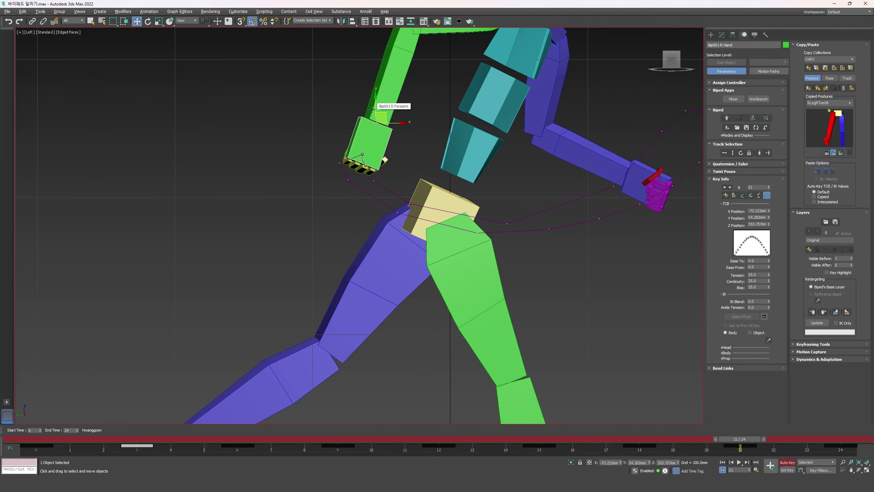
key(comma)
key(period)
key(period)
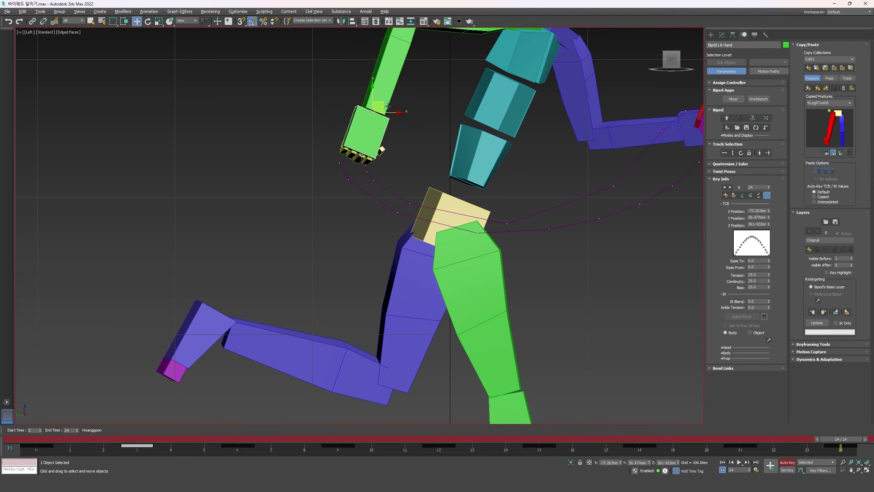
scroll(382, 117, down, 2)
key(comma)
key(comma)
key(comma)
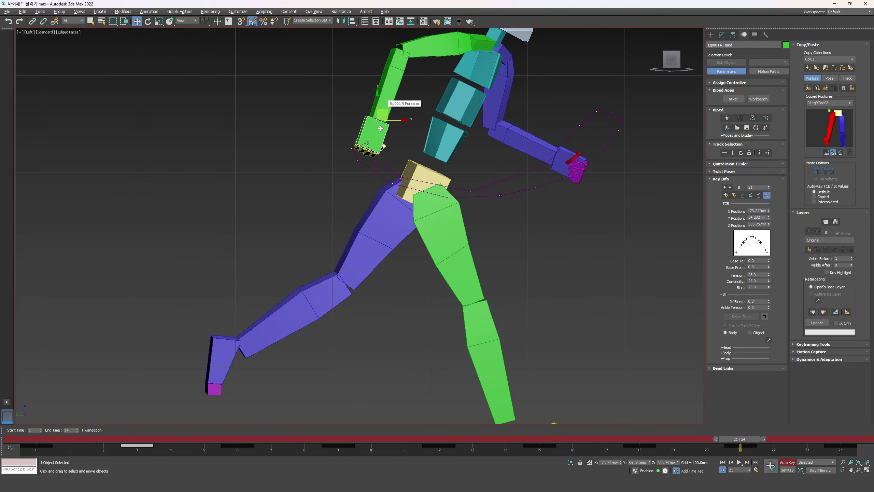
key(period)
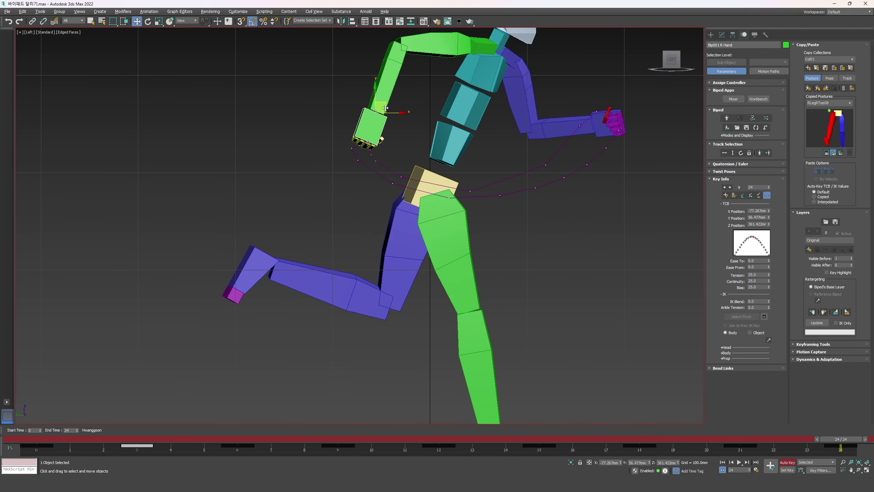
- Move the right hand backward at frame 24 to about Y 73 mm, Z 363 mm, and copy that key to frame 0
drag(385, 107, 369, 106)
key(Home)
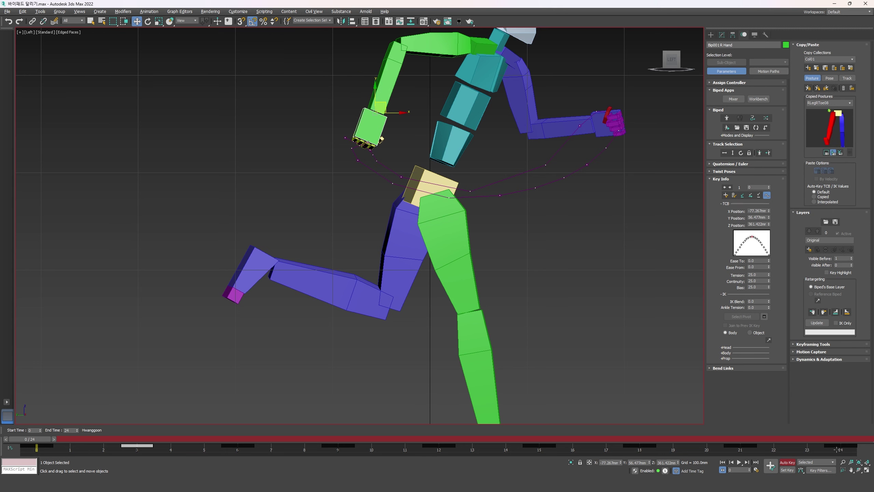
shift+drag(837, 449, 37, 448)
- Move the right hand slightly back and down at frame 3 to round the rear end of its trajectory
key(.)
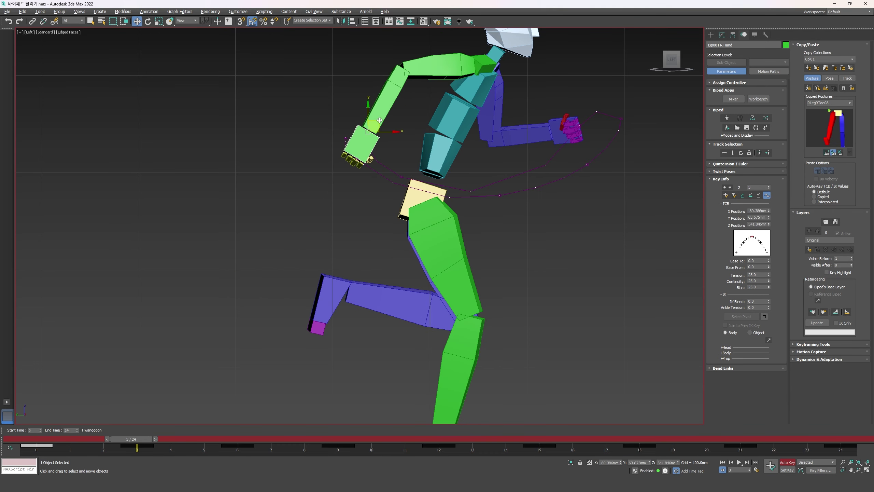
drag(380, 121, 374, 131)
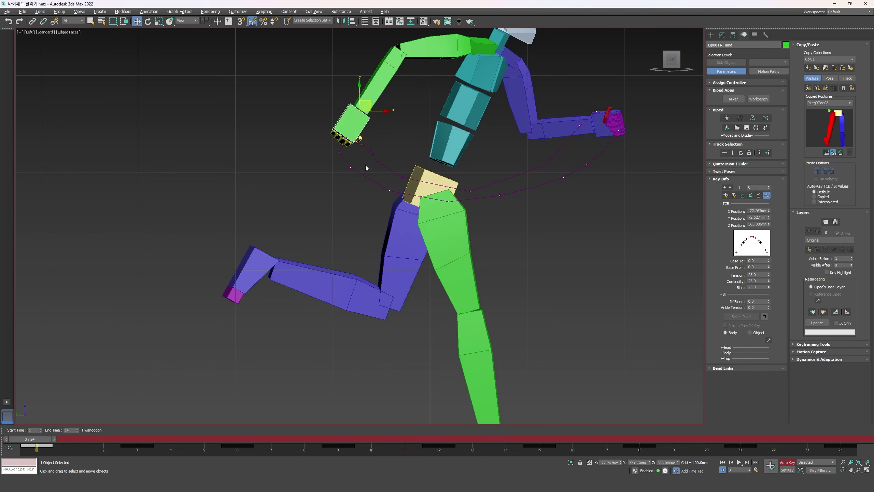
key(.)
key(.)
- Extend the active time range to run from frame -7 to frame 35
drag(37, 443, 754, 376)
ctrl+alt+drag(365, 451, 499, 453)
ctrl+alt+right_drag(551, 455, 411, 454)
click(140, 439)
- Duplicate the right hand's keys past frame 24 and before frame 0, so the cycle's keys repeat on both sides
drag(131, 451, 688, 452)
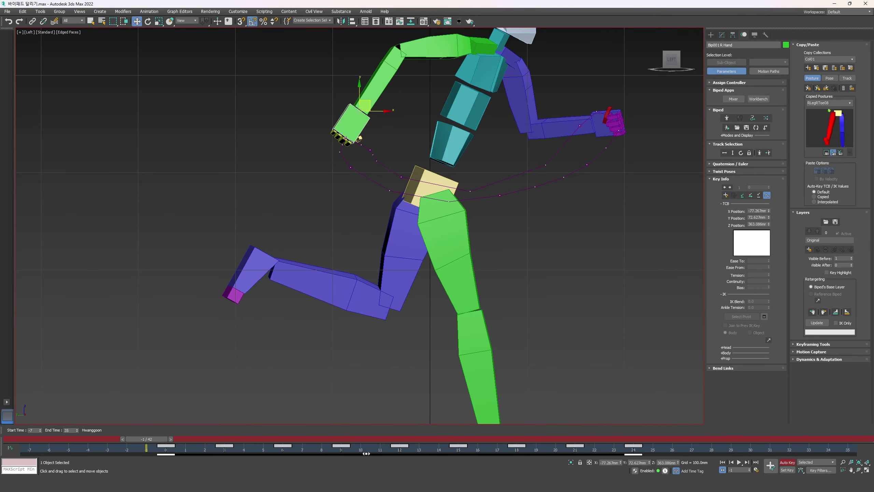
drag(167, 449, 238, 462)
key(ctrl+z)
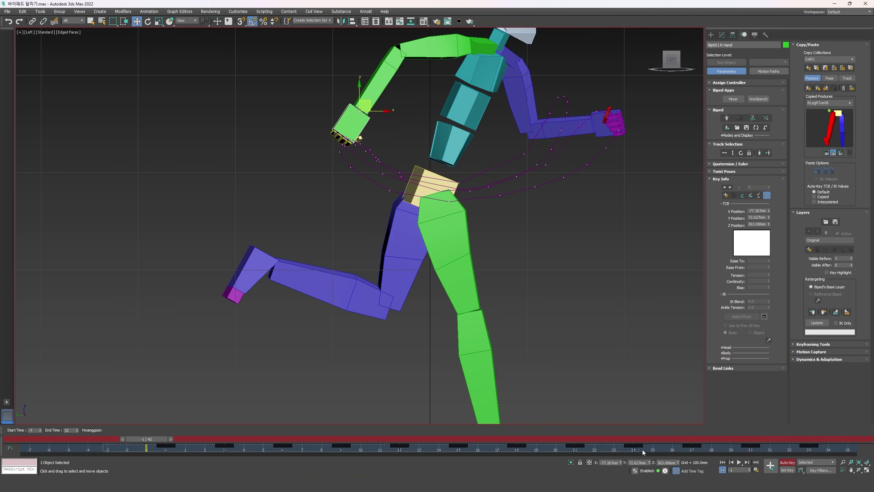
drag(642, 452, 417, 456)
shift+drag(142, 449, 166, 448)
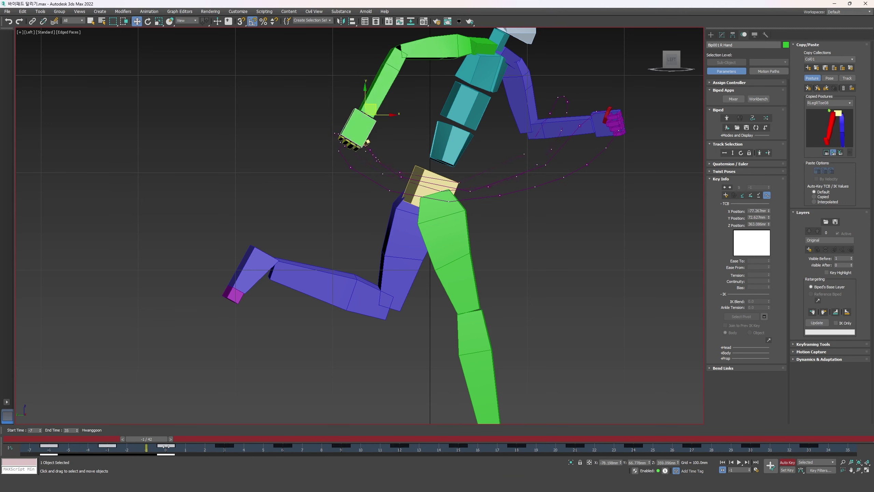
- Set the active time range's start to frame -8 and its end to frame 24
click(41, 432)
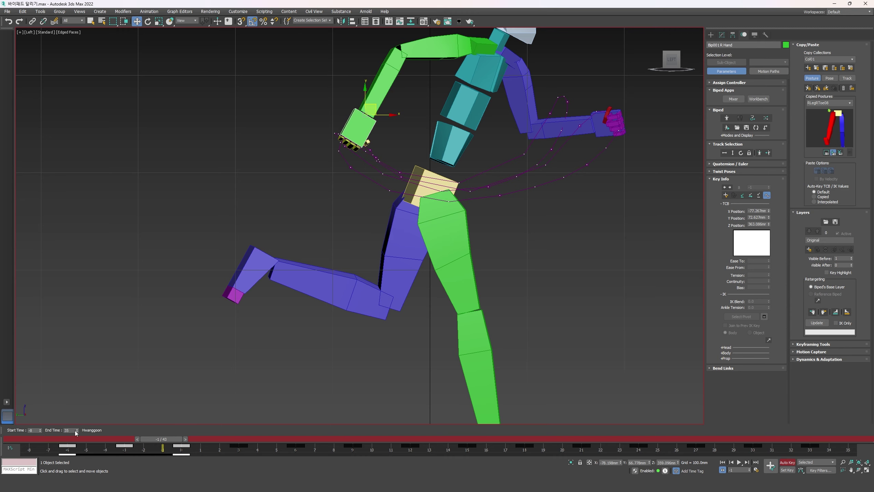
text(24)
key(Return)
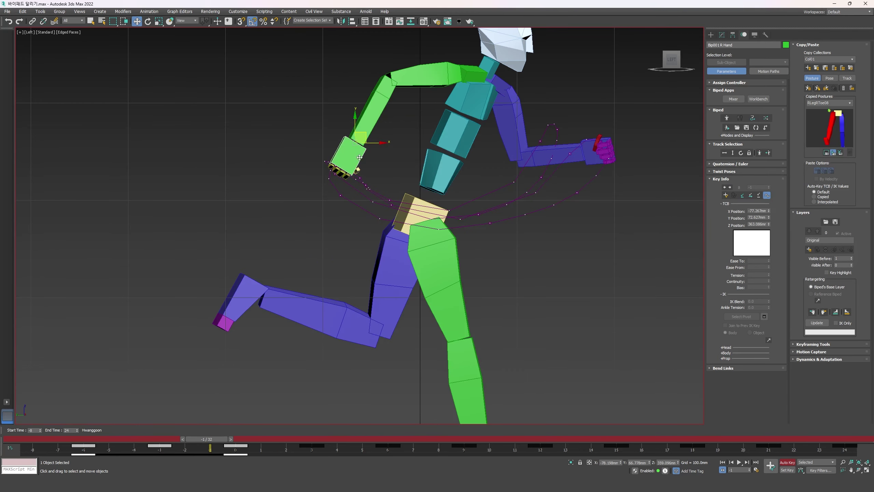
- Reset the active time range's start to frame 0 and play back the run cycle
click(272, 203)
key(/)
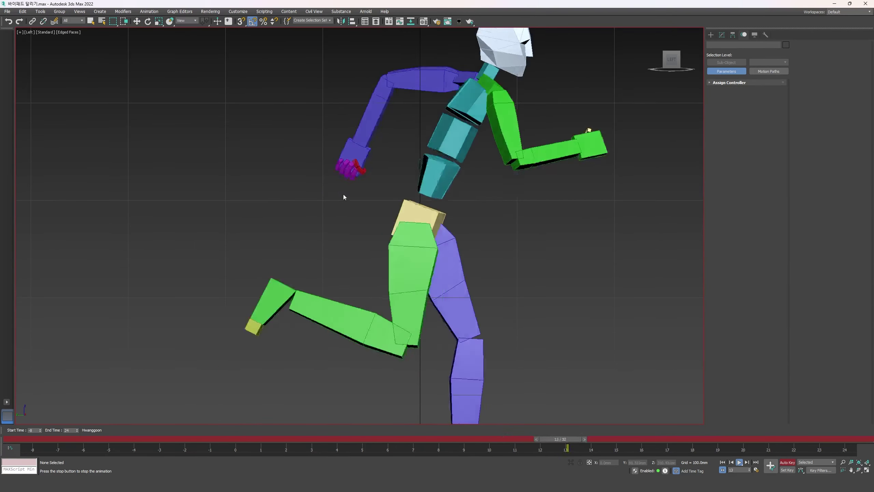
scroll(345, 209, down, 4)
key(/)
right_click(41, 431)
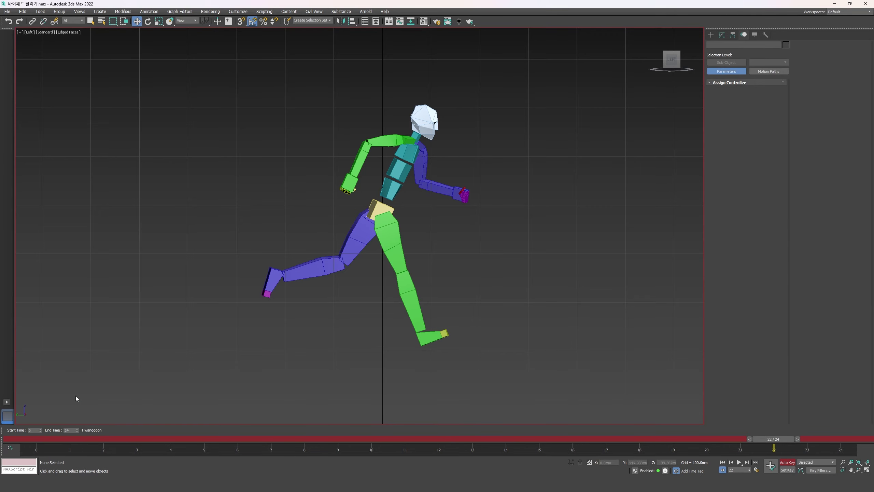
key(/)
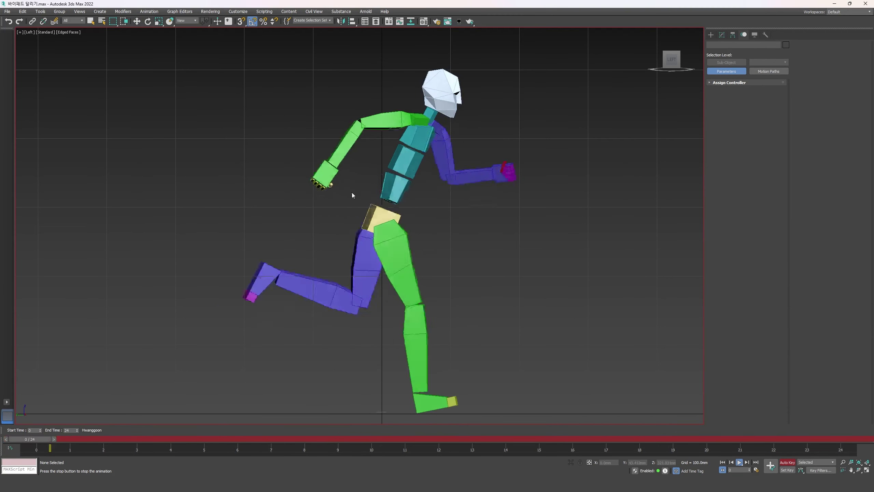
key(/)
- Delete the right hand's key at frame 21 and play back the run cycle to check the arm swing
click(329, 175)
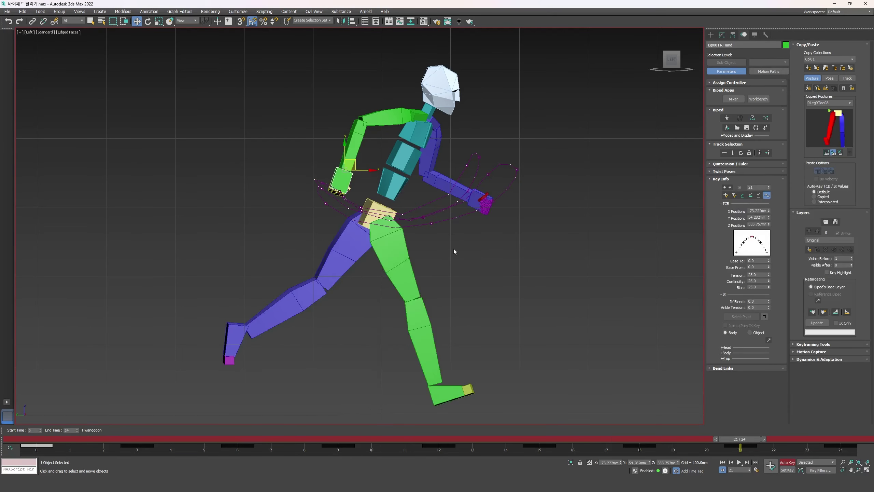
key(/)
scroll(411, 220, up, 4)
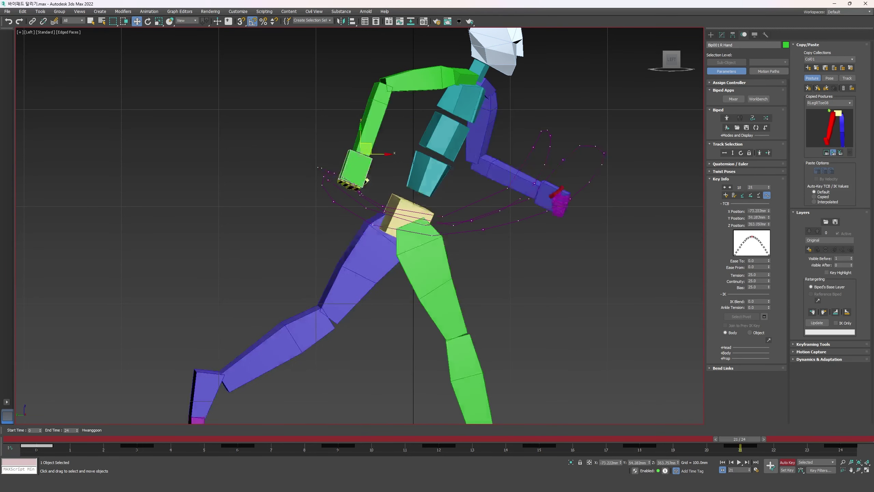
click(743, 448)
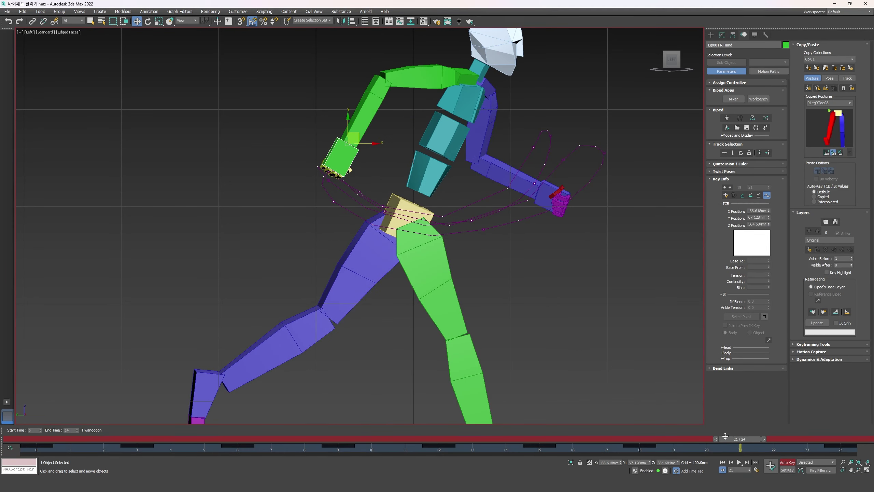
click(738, 462)
click(555, 331)
scroll(555, 332, down, 4)
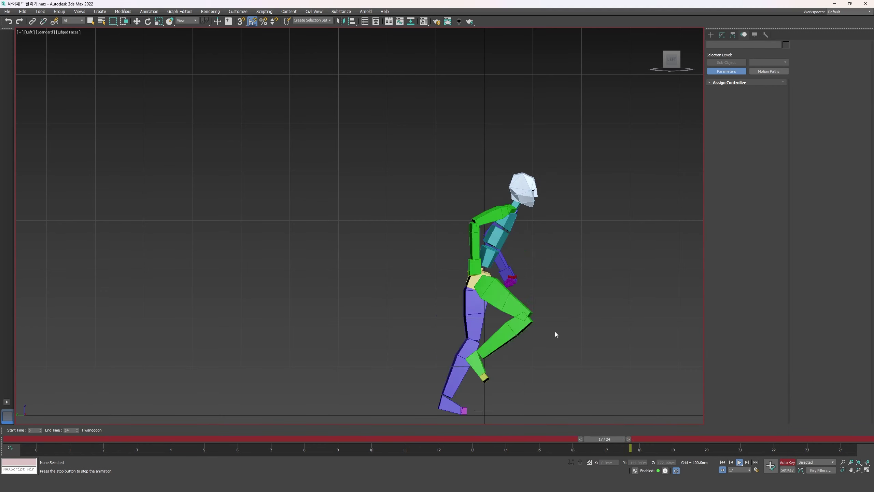
middle_drag(555, 332, 392, 296)
scroll(324, 227, up, 2)
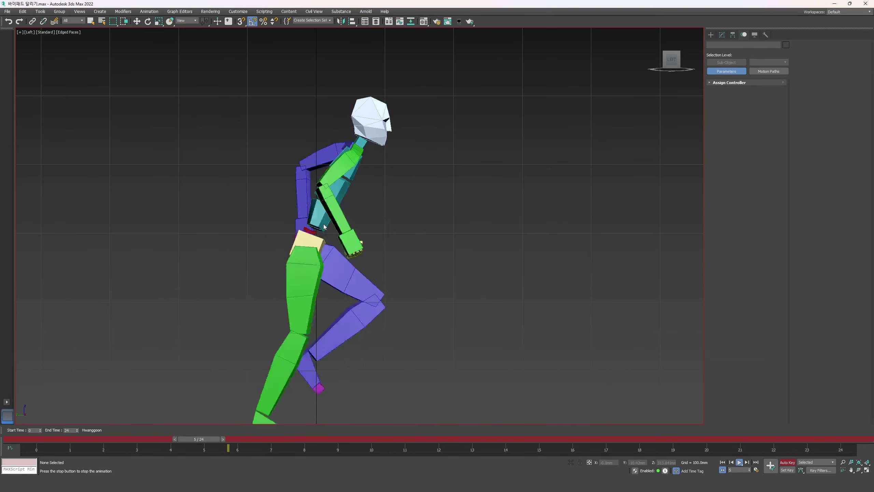
key(slash)
key(w)
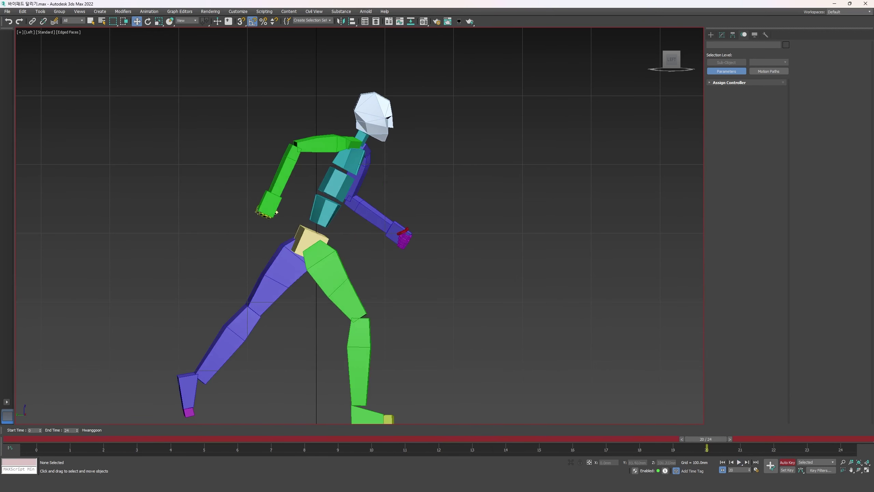
- Rotate the right hand about 8 degrees backward at frame 3, after comparing its poses at the neighbouring keys
click(266, 203)
key(comma)
key(comma)
scroll(281, 213, up, 2)
key(period)
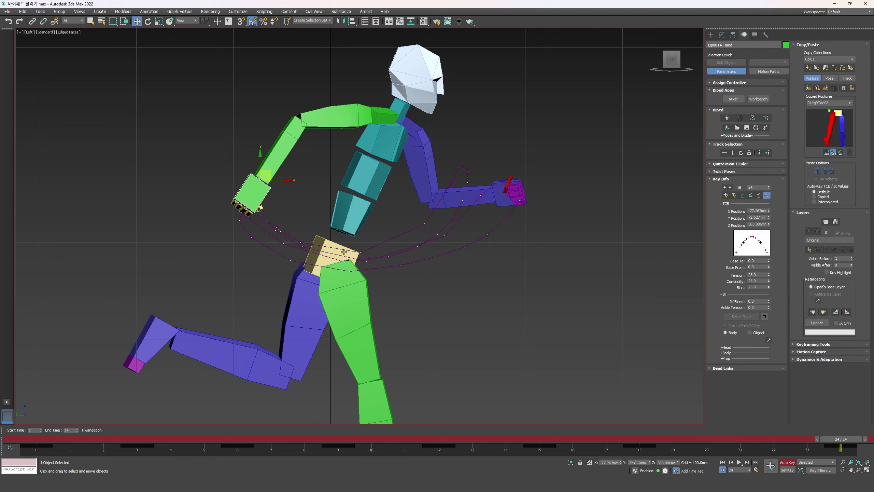
key(comma)
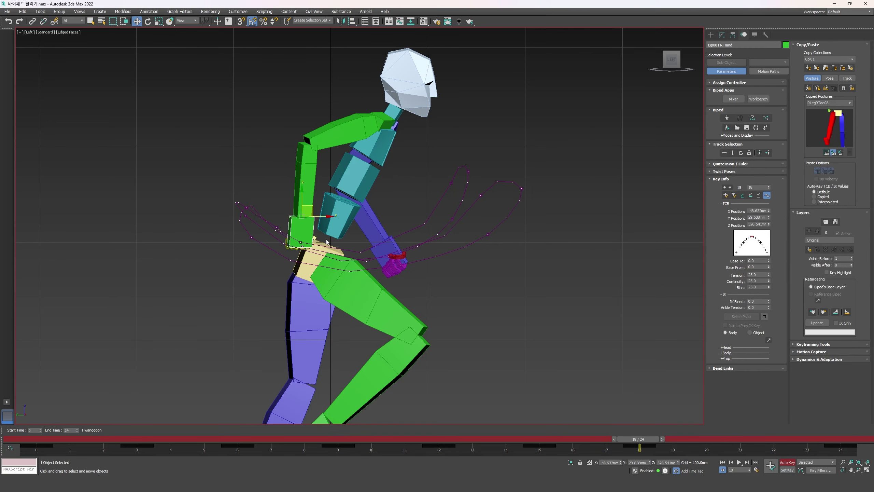
key(period)
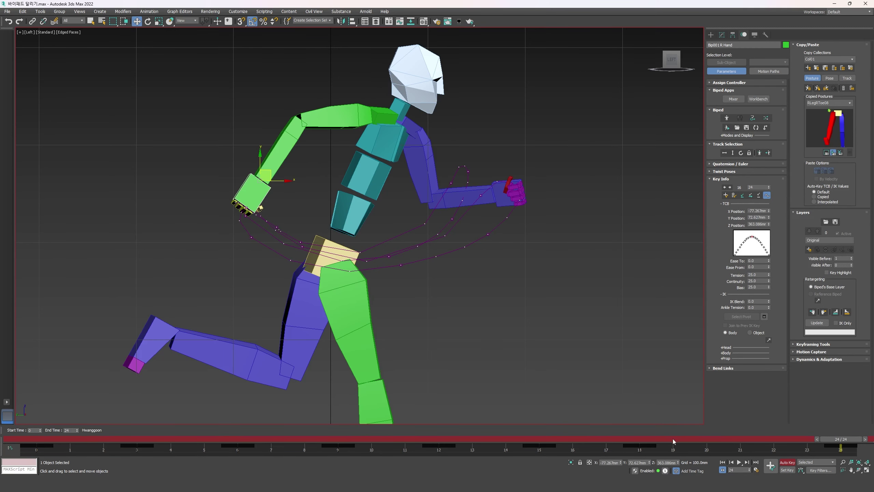
key(comma)
drag(688, 441, 155, 343)
key(e)
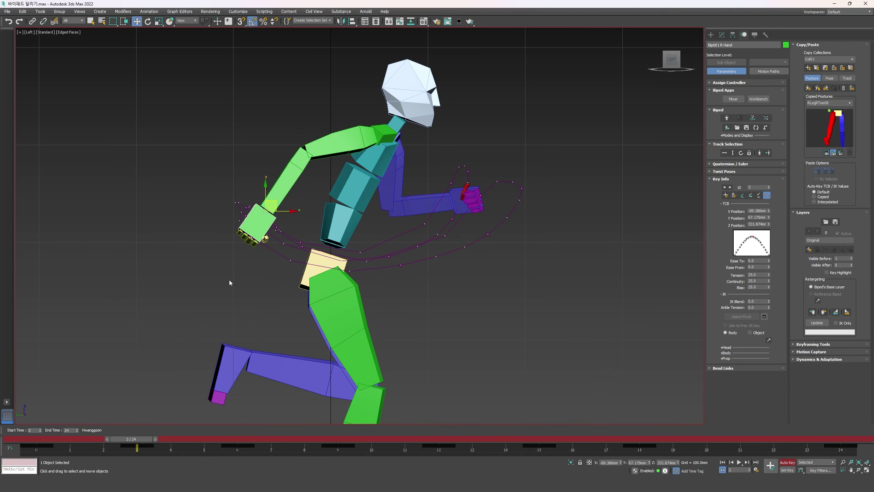
drag(274, 233, 268, 235)
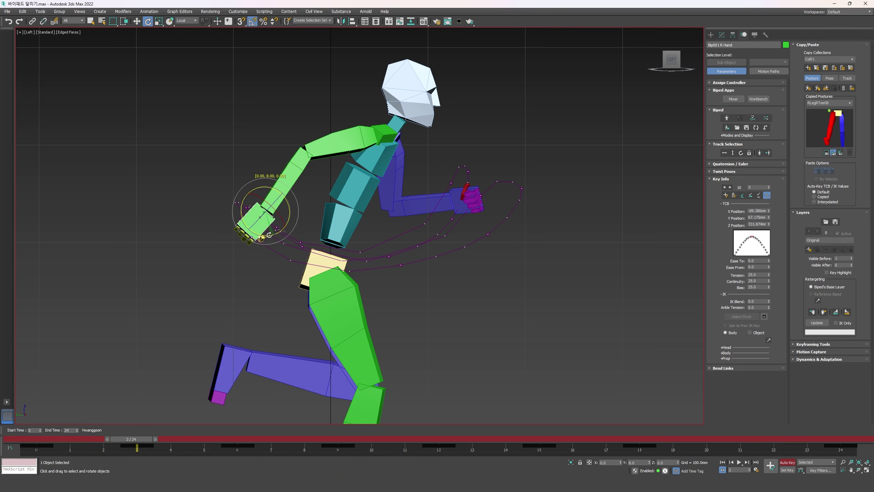
- Rotate the right hand at frame 12 to round the front end of its swing trajectory
key(period)
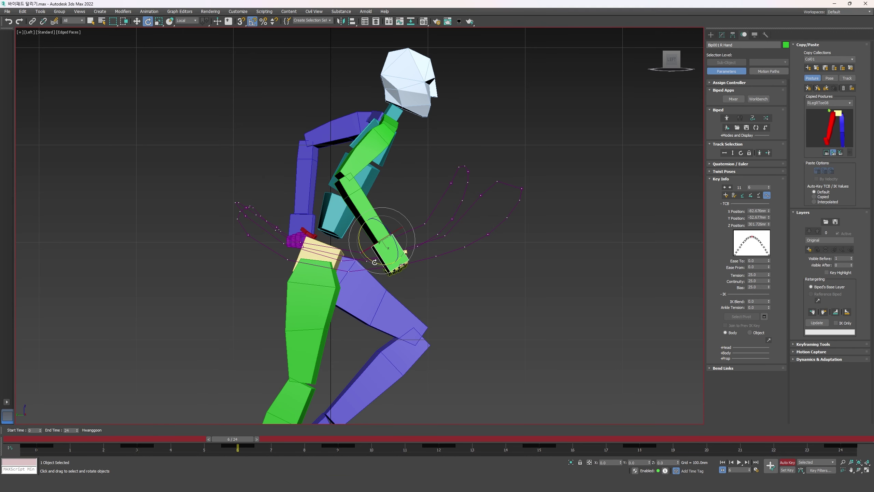
key(period)
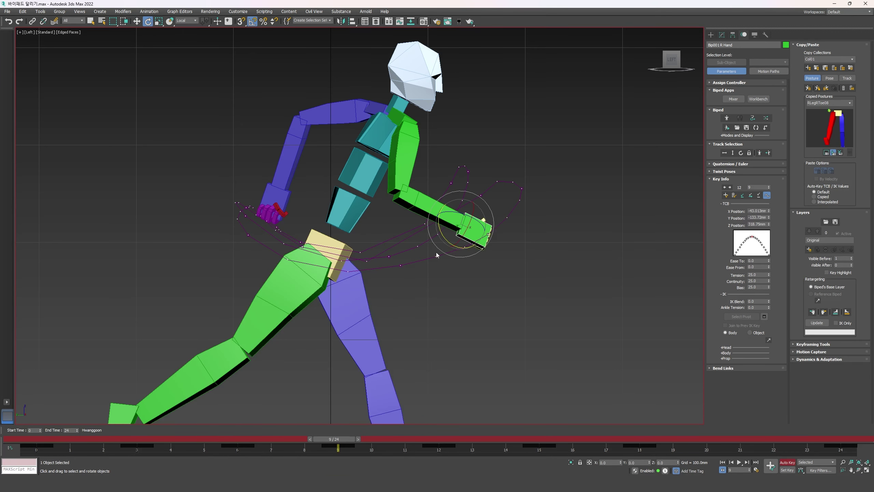
key(period)
drag(488, 217, 460, 228)
key(period)
key(comma)
key(period)
key(period)
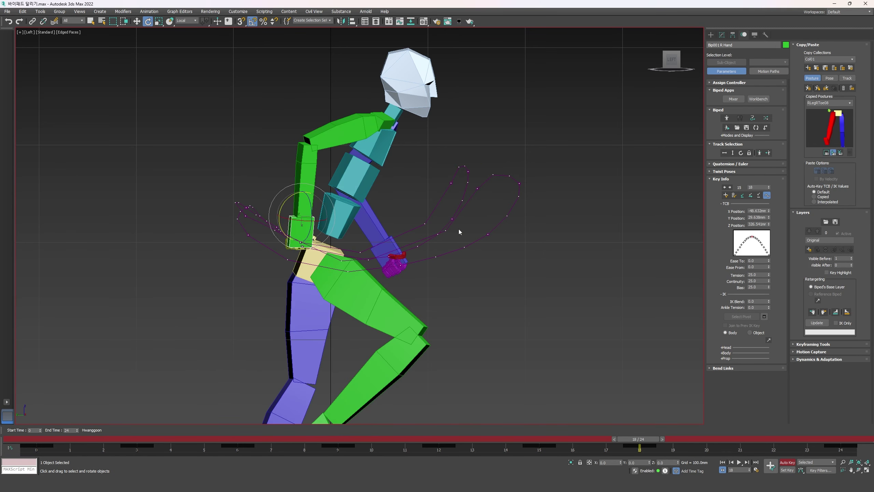
- Compare the left and right arm poses at frames 6 and 18 in the Front view
key(f)
scroll(469, 213, up, 2)
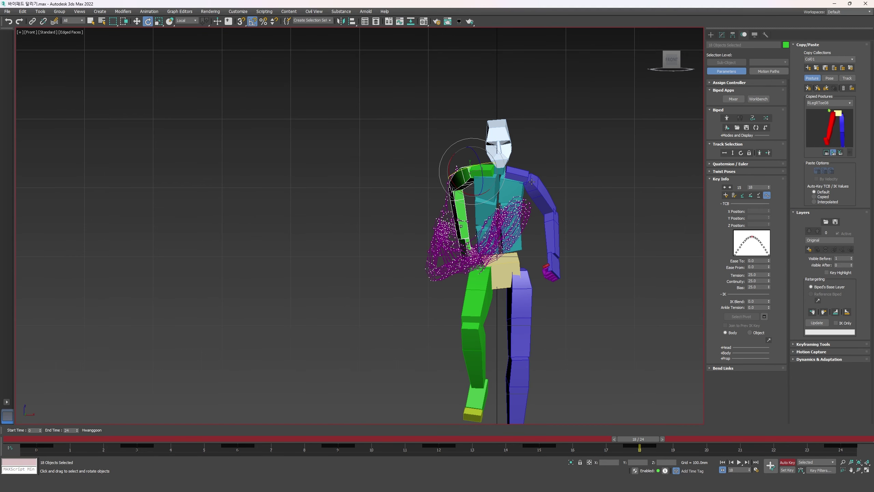
click(531, 182)
key(comma)
key(comma)
key(comma)
key(comma)
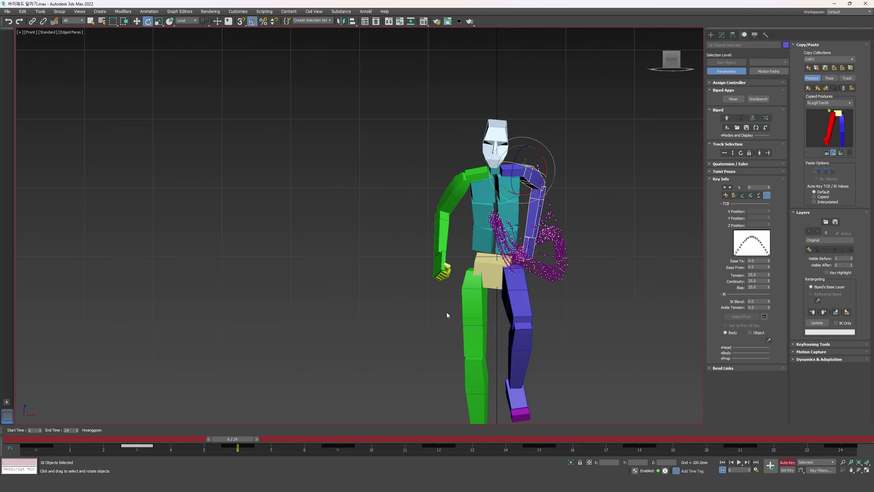
key(period)
key(period)
key(period)
key(period)
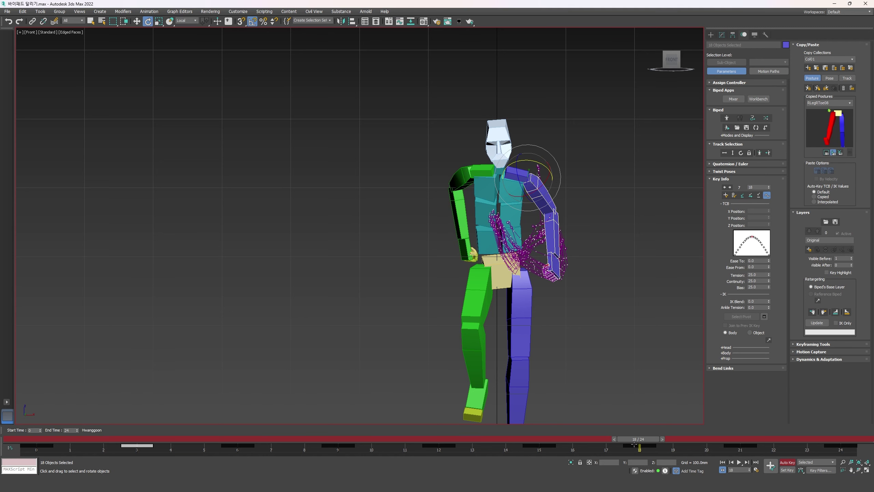
- Move the left hand outward from the body at frame 6 and rotate the left forearm about 13 degrees around its X axis
click(246, 441)
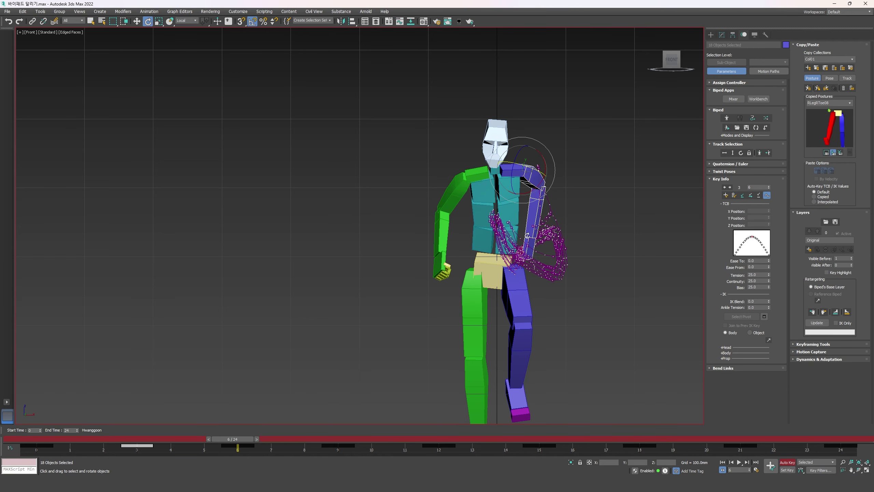
click(526, 246)
key(w)
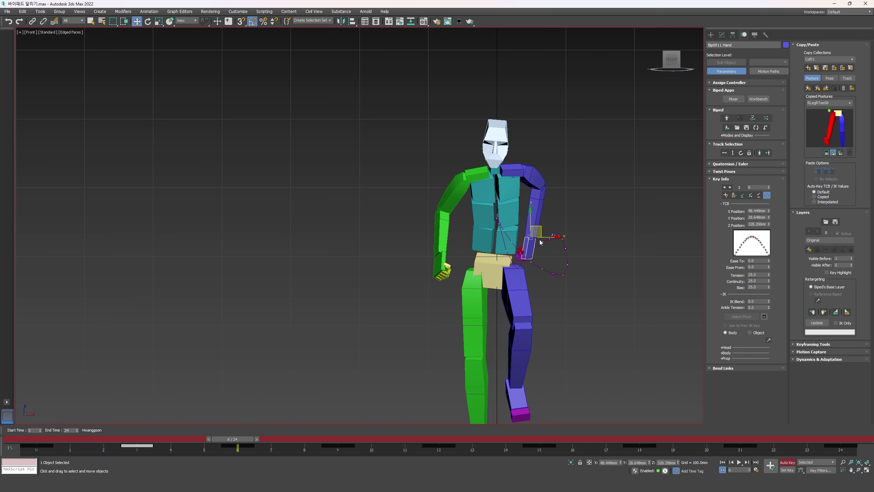
click(45, 442)
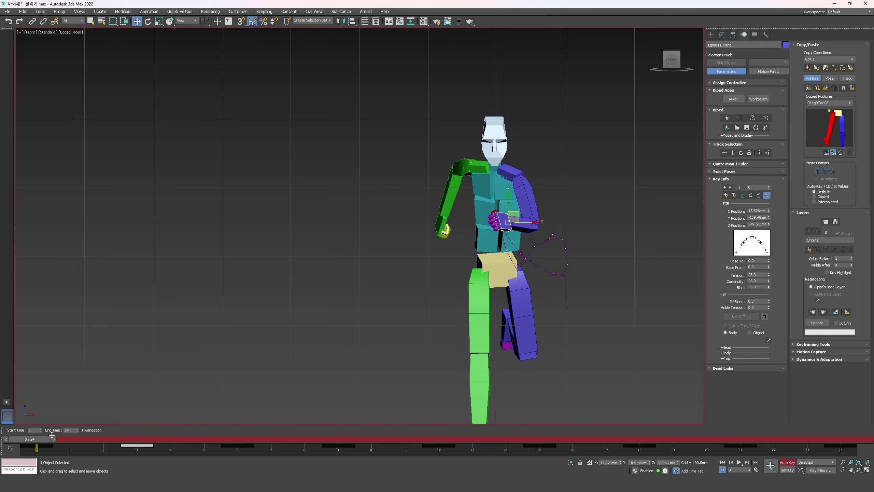
drag(52, 437, 258, 448)
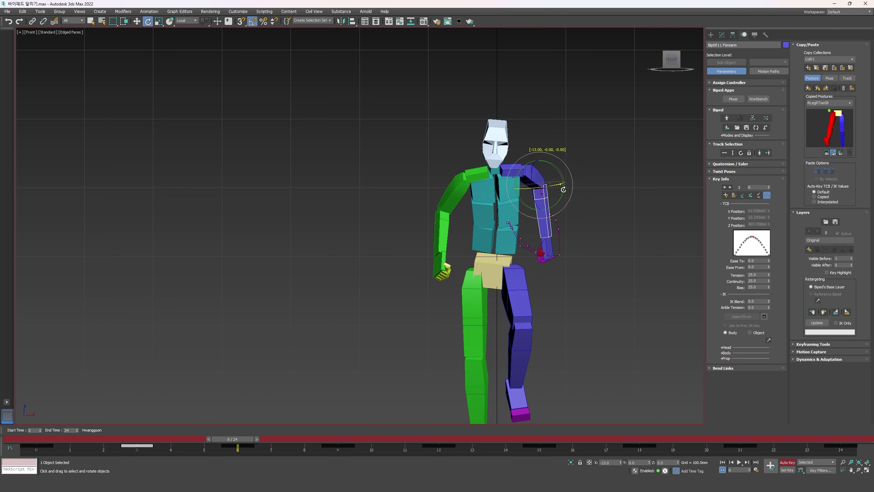
key(comma)
drag(142, 443, 247, 444)
scroll(524, 166, up, 6)
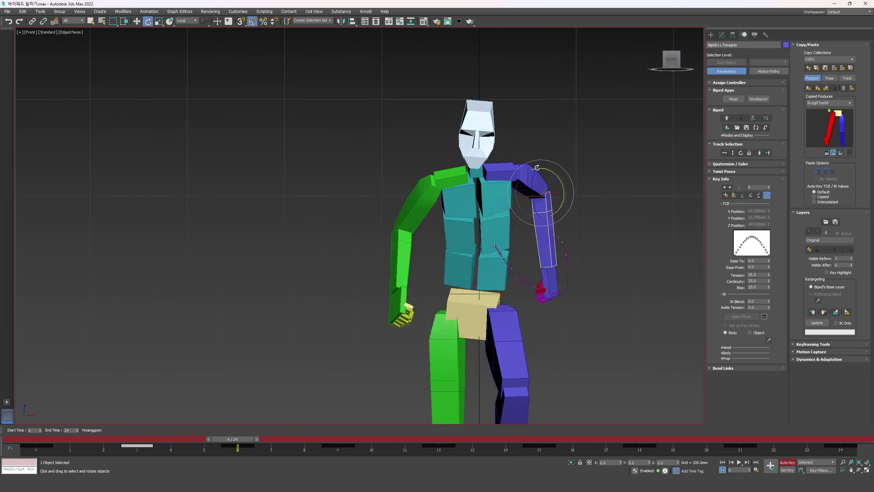
- Copy the whole left arm's posture at frame 6 and paste it mirrored onto the right arm at frame 18
double_click(515, 168)
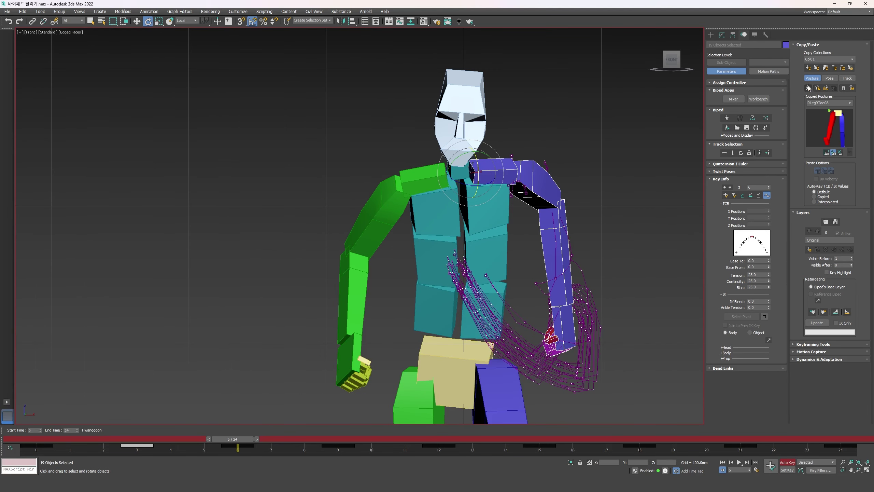
click(648, 437)
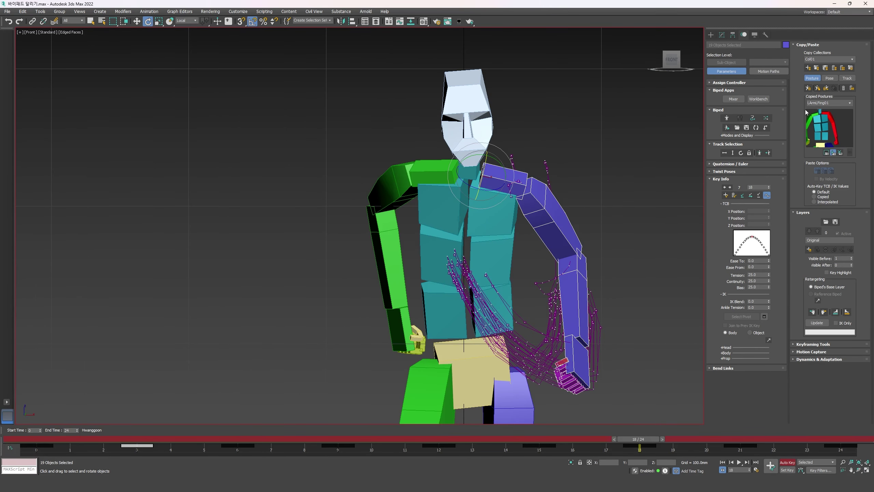
click(828, 90)
scroll(585, 183, down, 4)
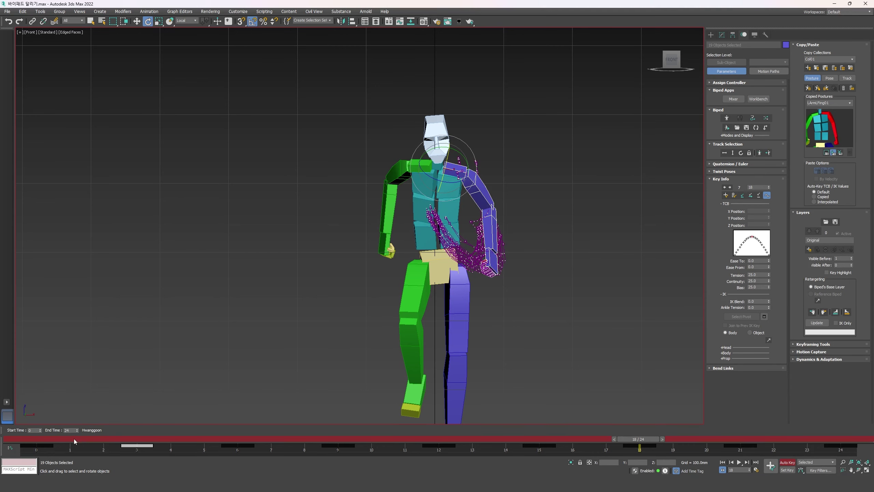
- Rotate the left forearm at frame 12 to bring the elbow slightly inward, and play back the cycle from the front
drag(74, 442, 336, 424)
click(485, 179)
key(e)
scroll(480, 191, up, 2)
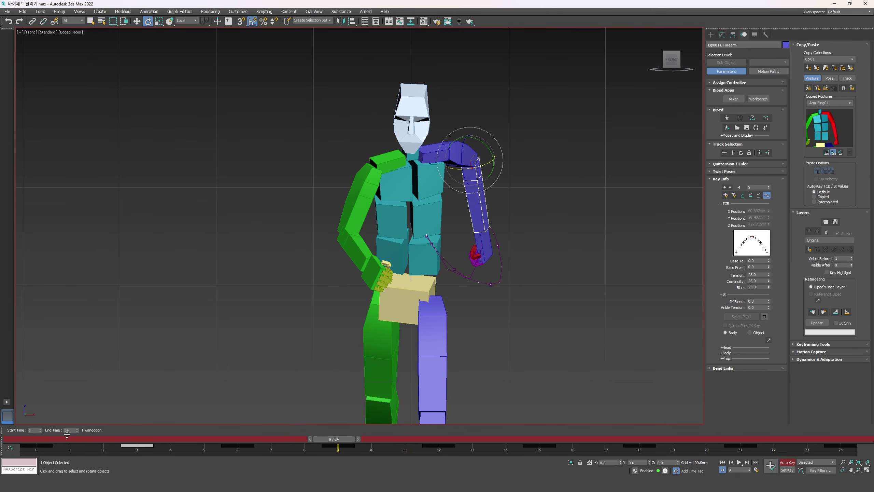
drag(68, 435, 339, 441)
key(period)
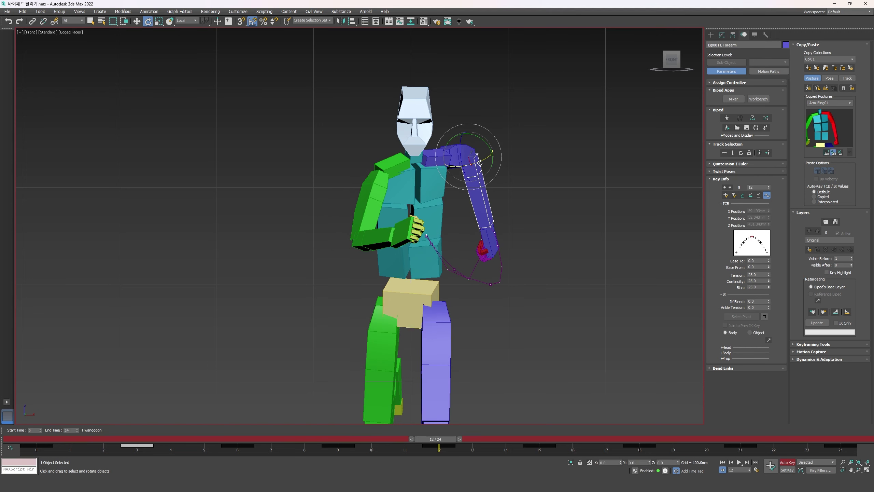
drag(489, 165, 485, 162)
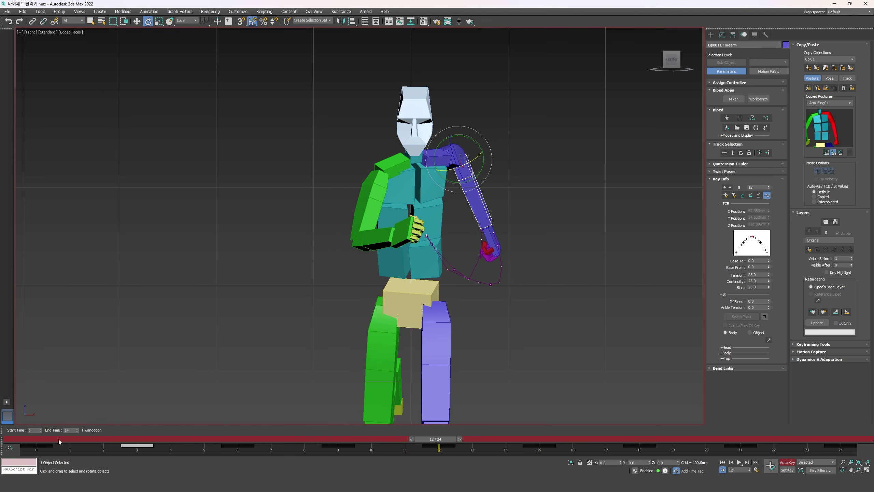
drag(59, 442, 558, 417)
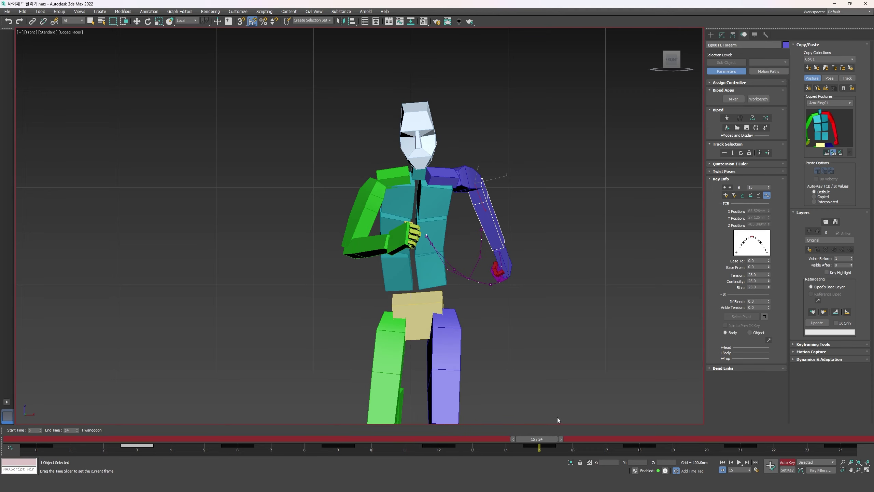
click(229, 381)
key(slash)
scroll(258, 328, down, 3)
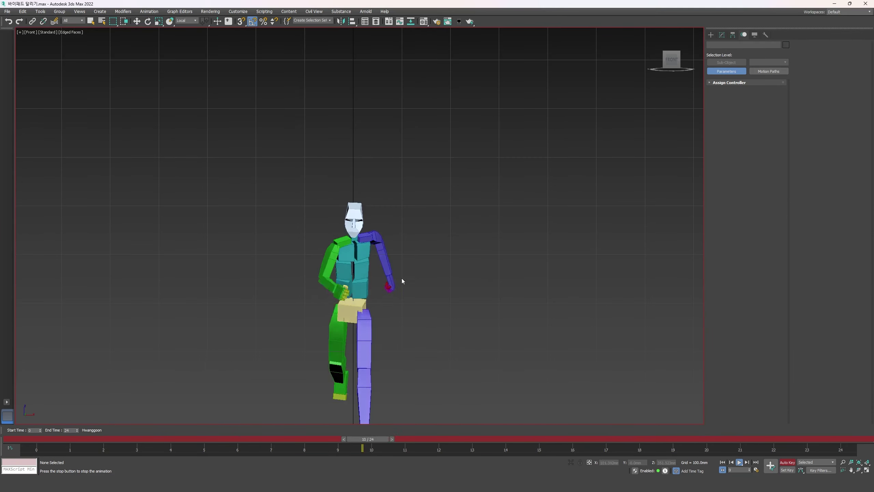
scroll(402, 281, up, 2)
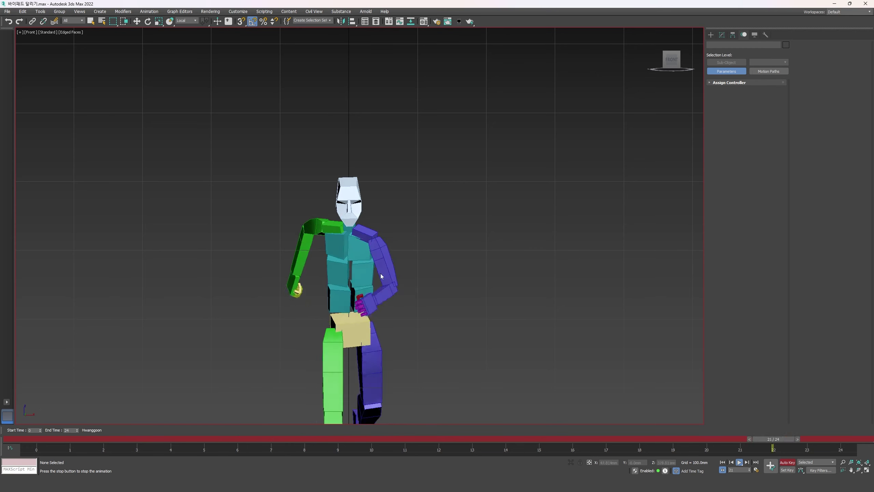
- Copy the whole left arm's posture at frame 12, paste it mirrored onto the right arm at frame 24, and clear the selection
double_click(375, 229)
key(comma)
key(comma)
key(comma)
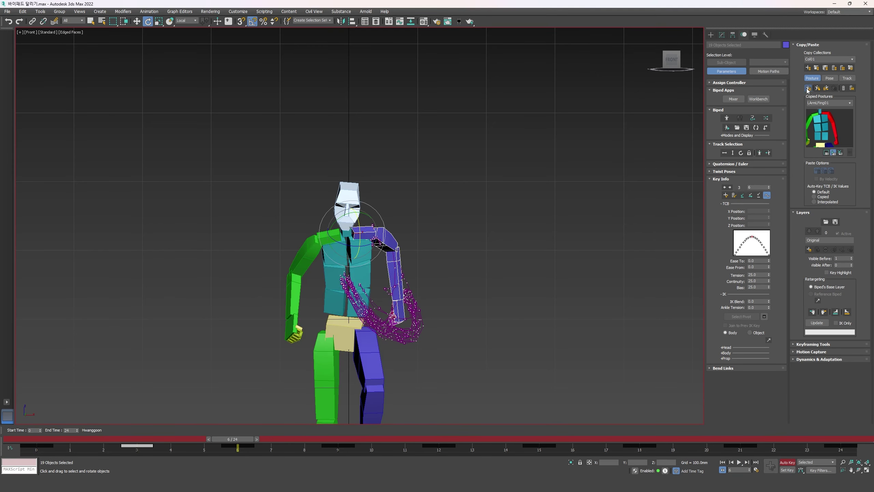
key(slash)
click(807, 88)
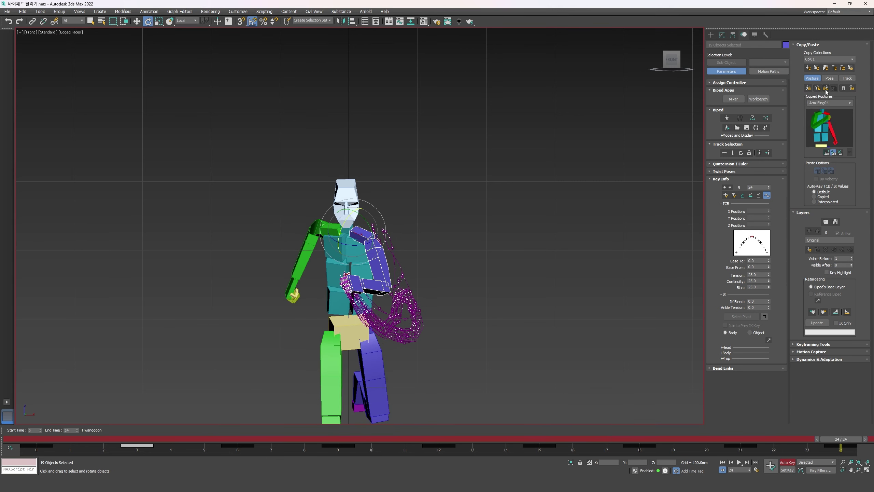
click(470, 215)
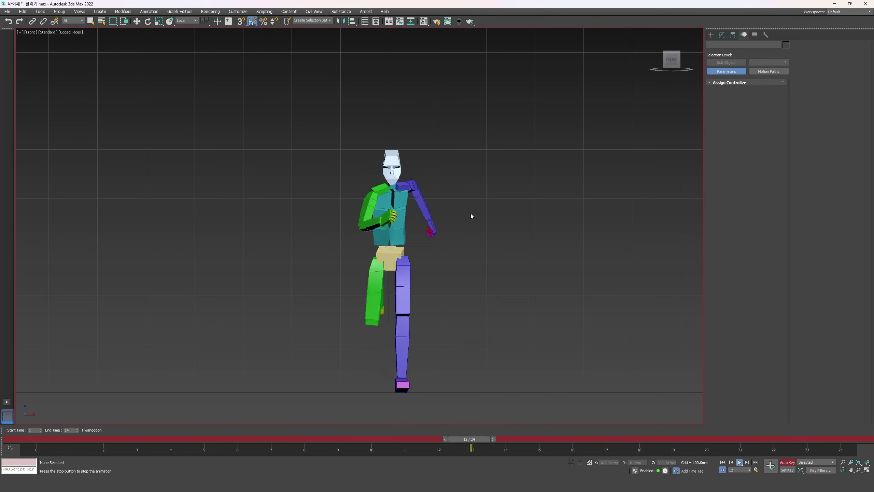
- Copy the right arm's key from frame 24 to frame 0 and play back the cycle from the front
scroll(357, 206, up, 3)
key(e)
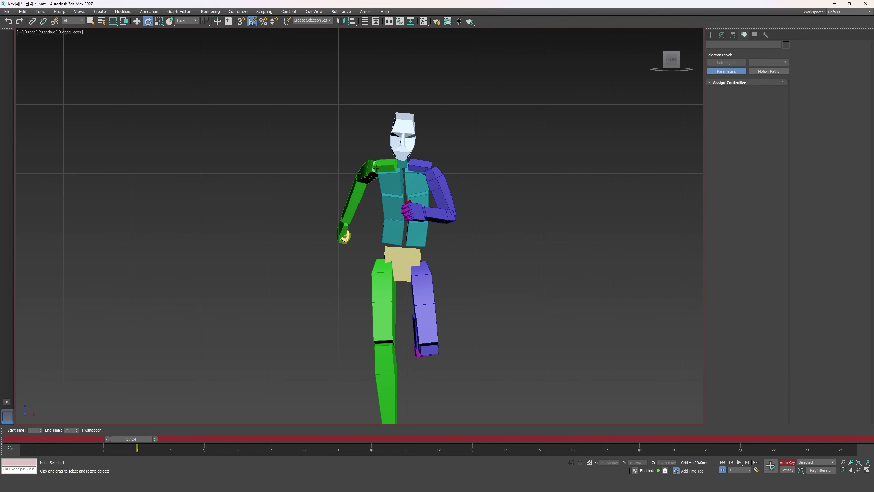
click(376, 168)
click(840, 439)
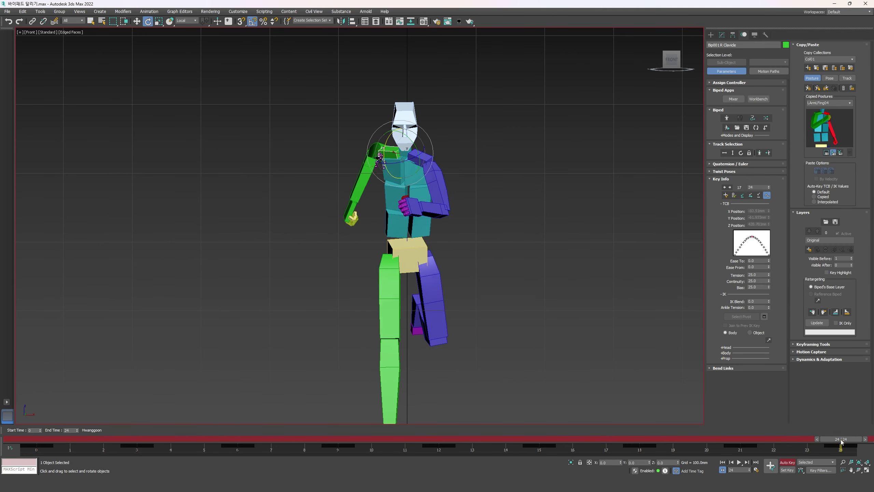
shift+drag(846, 447, 40, 445)
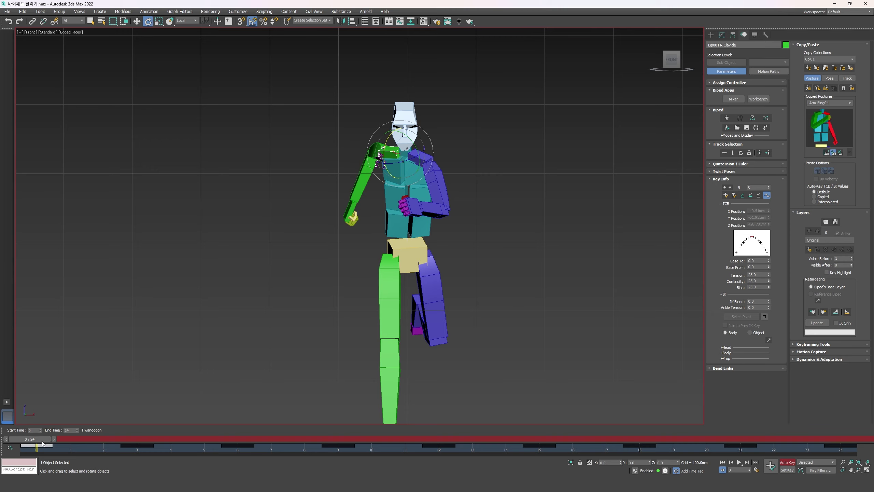
click(245, 310)
key(/)
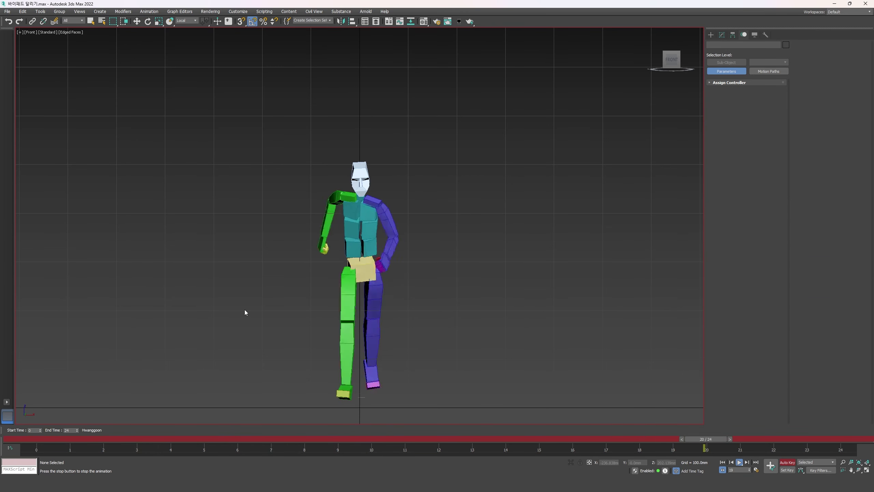
- Inspect the left forearm's trajectory in the Right view, scrubbing the poses between frames 0 and 9
scroll(373, 289, up, 3)
key(e)
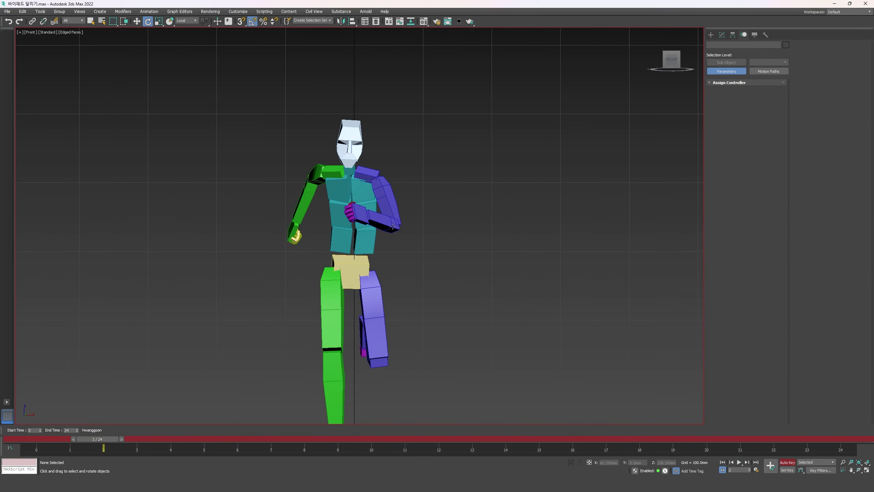
click(392, 227)
drag(112, 439, 254, 414)
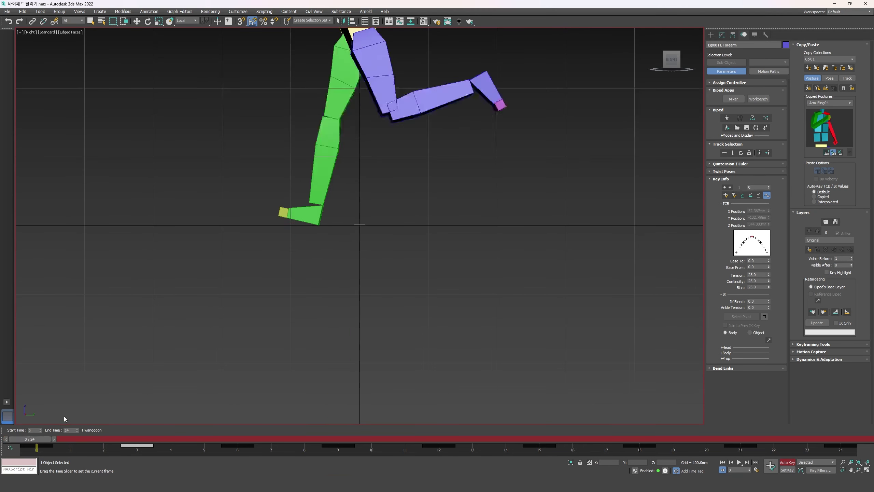
scroll(211, 411, down, 5)
key(e)
click(137, 448)
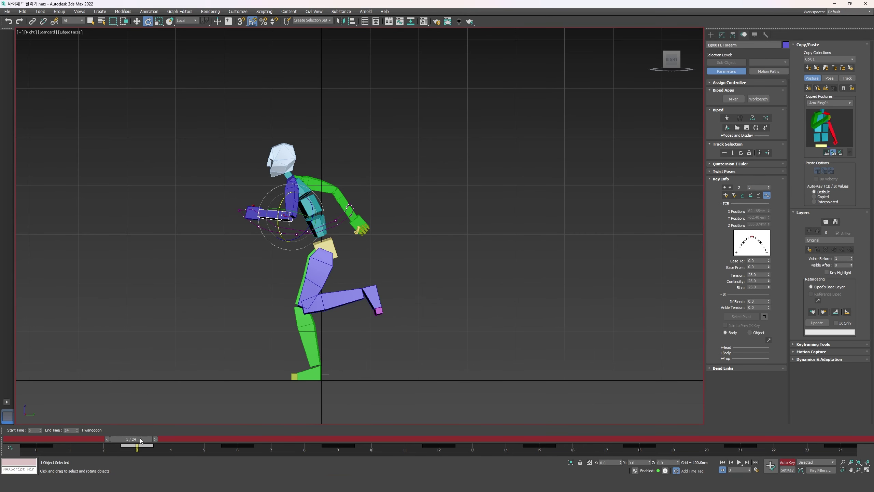
drag(141, 440, 237, 405)
key(e)
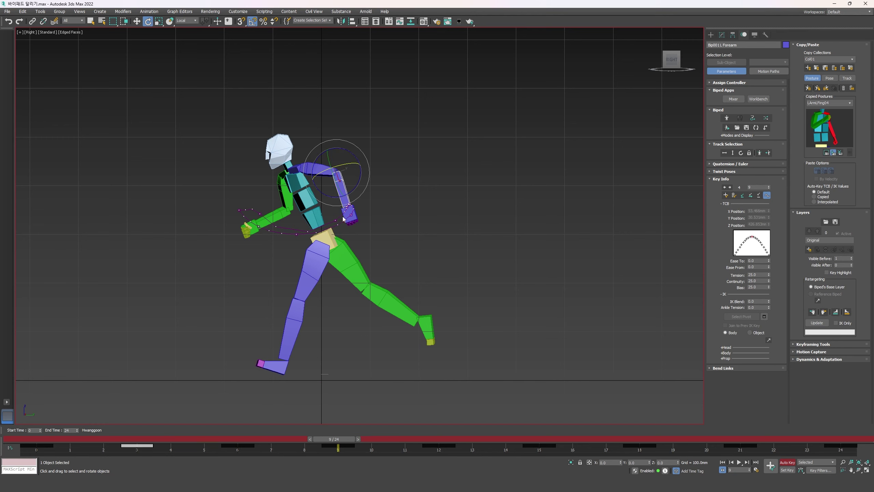
- Select the left hand, compare its neighbouring key poses, and move it backward behind the body at frame 9
click(348, 216)
drag(334, 439, 255, 442)
key(comma)
key(period)
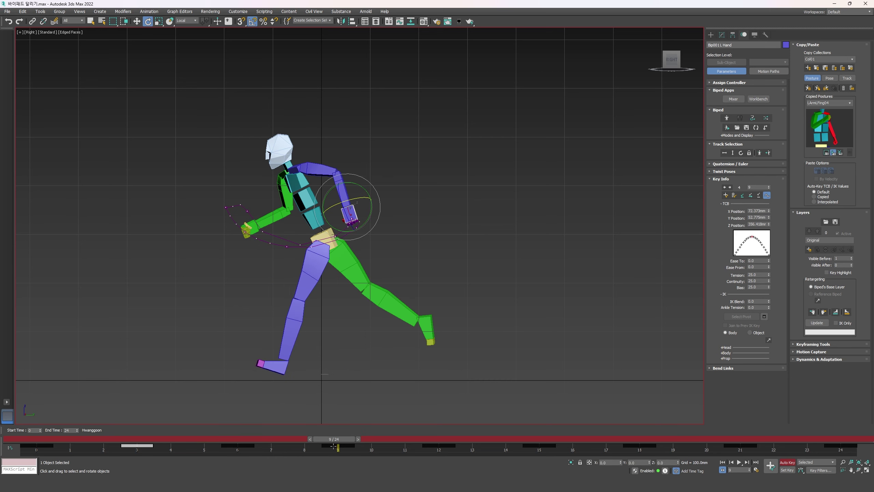
key(comma)
key(comma)
key(period)
key(period)
key(comma)
scroll(347, 220, up, 3)
key(period)
key(w)
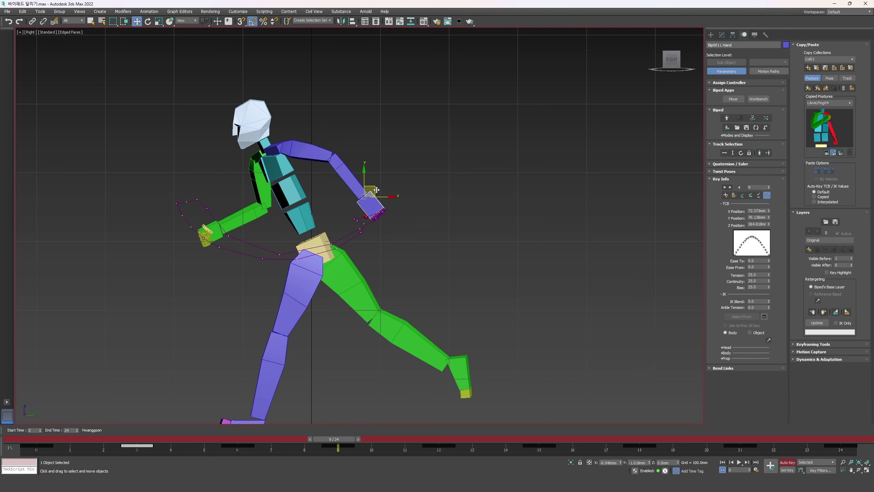
- Review the left hand's pose at frames 12 and 15 in the Right view and play back the cycle
key(period)
drag(232, 441, 526, 414)
key(comma)
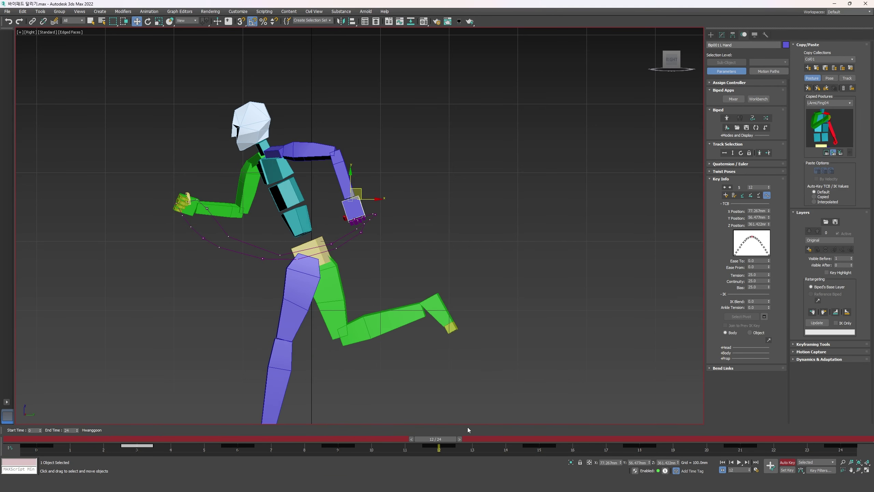
key(period)
key(comma)
click(531, 449)
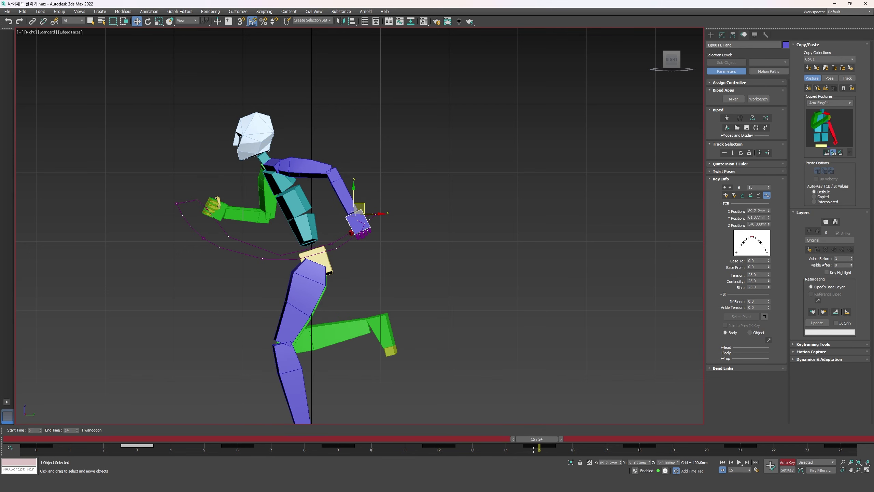
key(slash)
click(534, 334)
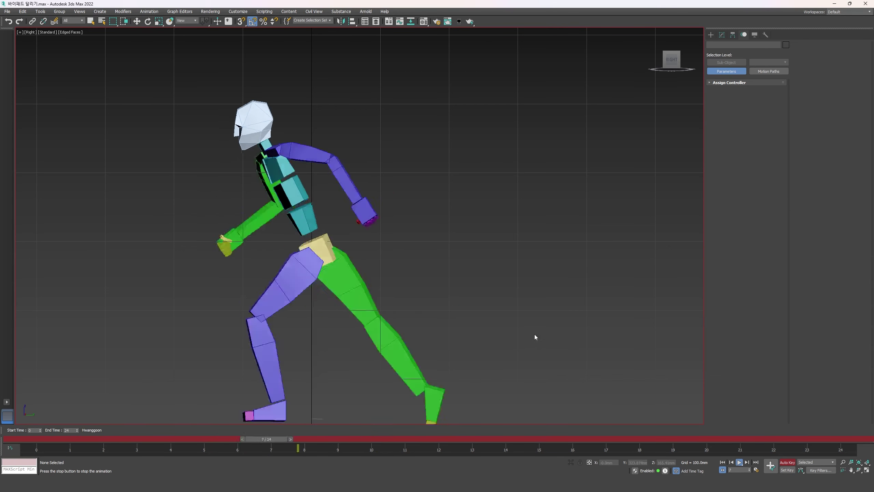
click(738, 459)
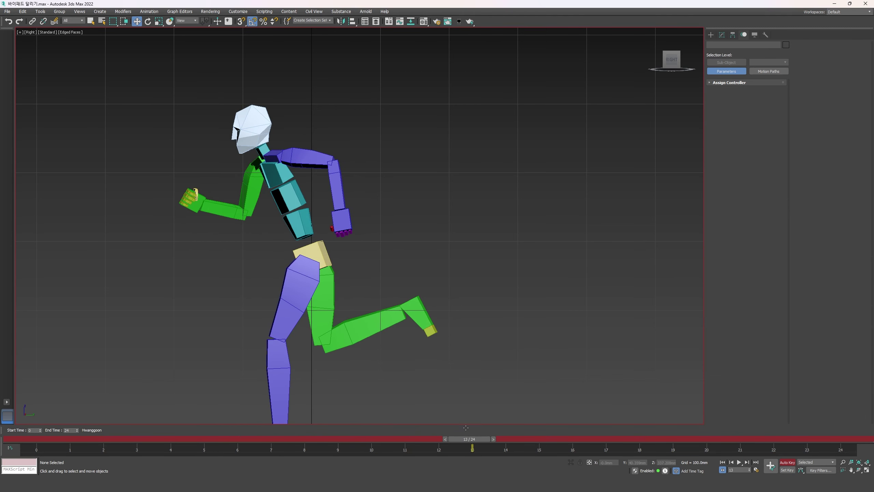
- Reselect the left hand, pull it slightly forward at frame 9, and move it forward to about Y 25 mm at frame 15
key(ctrl+z)
drag(435, 442, 357, 399)
key(comma)
key(comma)
key(period)
key(period)
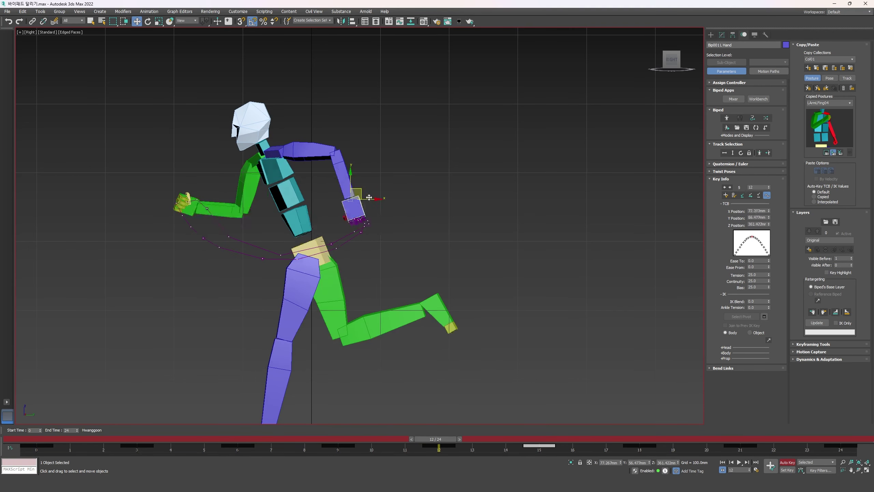
key(period)
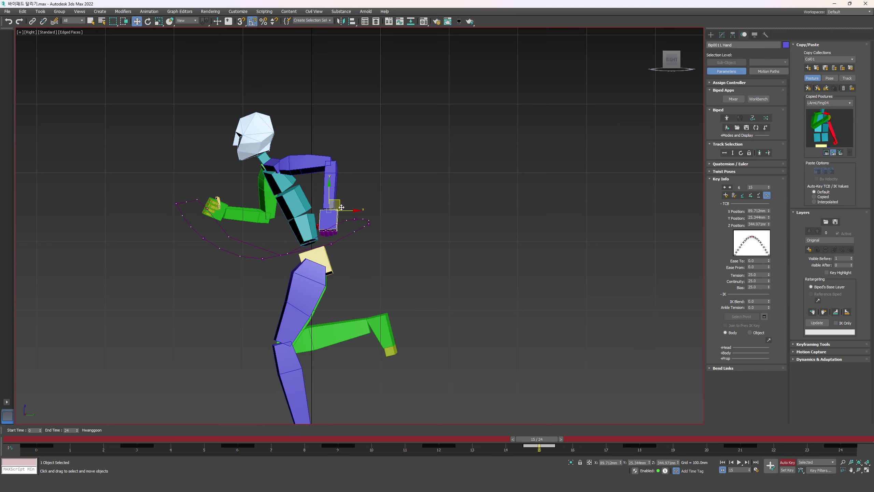
key(comma)
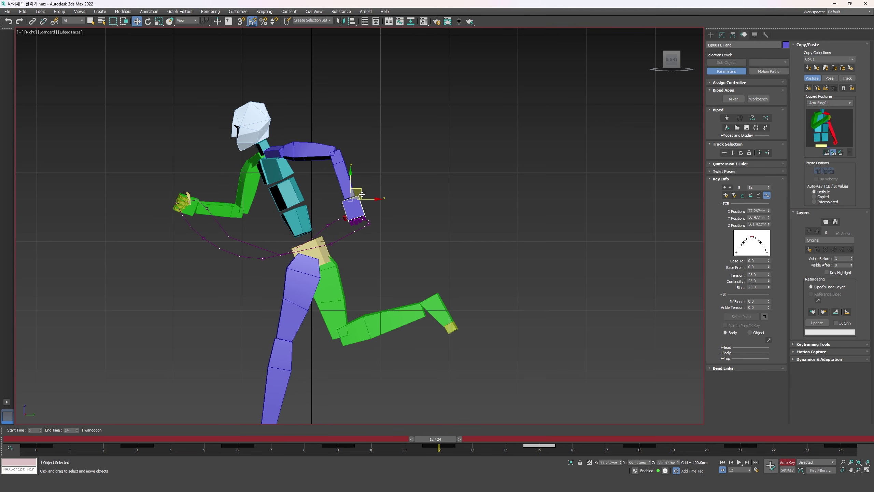
- Extend the time range to frames -8 to 34, copy the left arm's keys past frame 24, and copy the frame 24 key to frame 0
key(slash)
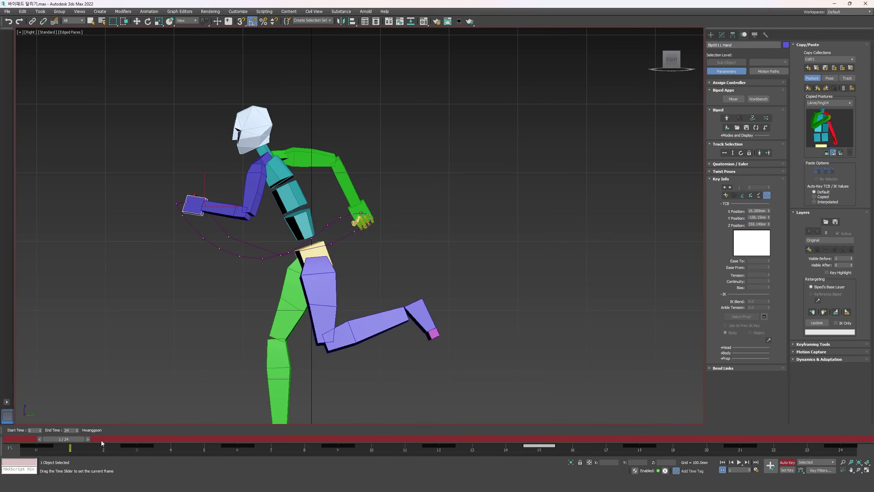
key(slash)
ctrl+alt+drag(87, 445, 367, 449)
ctrl+alt+right_drag(368, 449, 118, 447)
drag(121, 447, 642, 455)
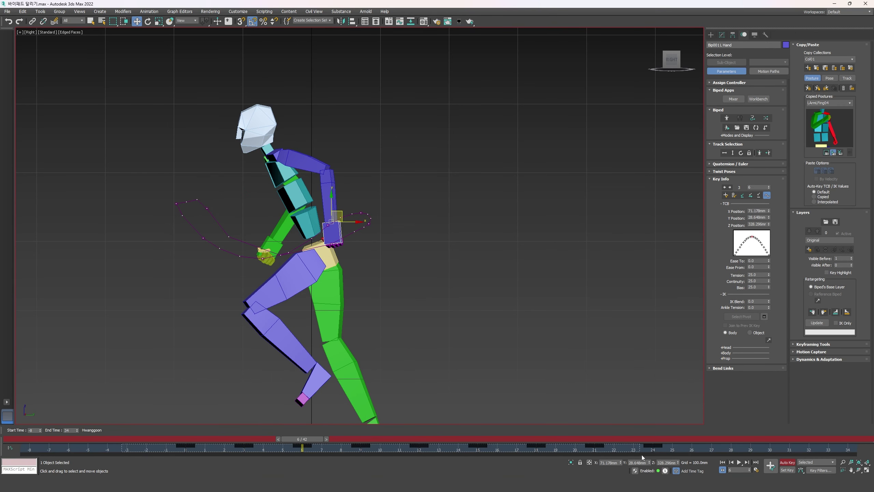
shift+drag(177, 451, 587, 456)
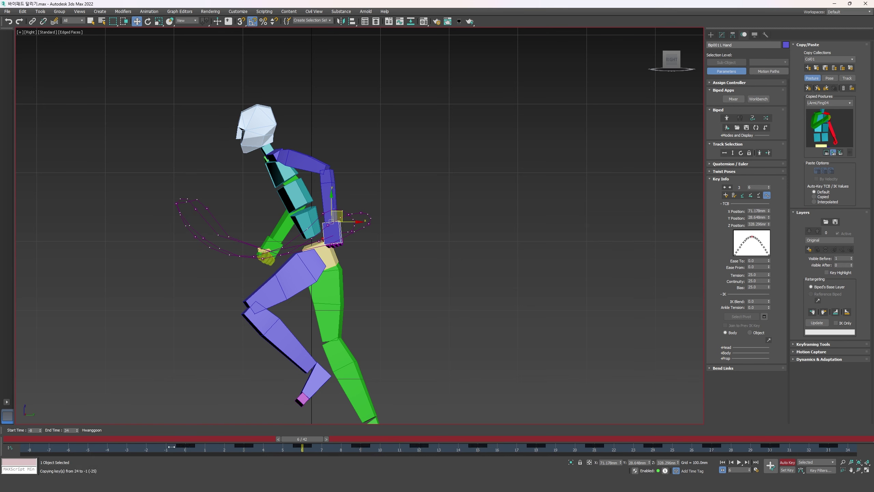
- Set the active time range back to frames 0 to 24 and clear the selection
right_click(40, 430)
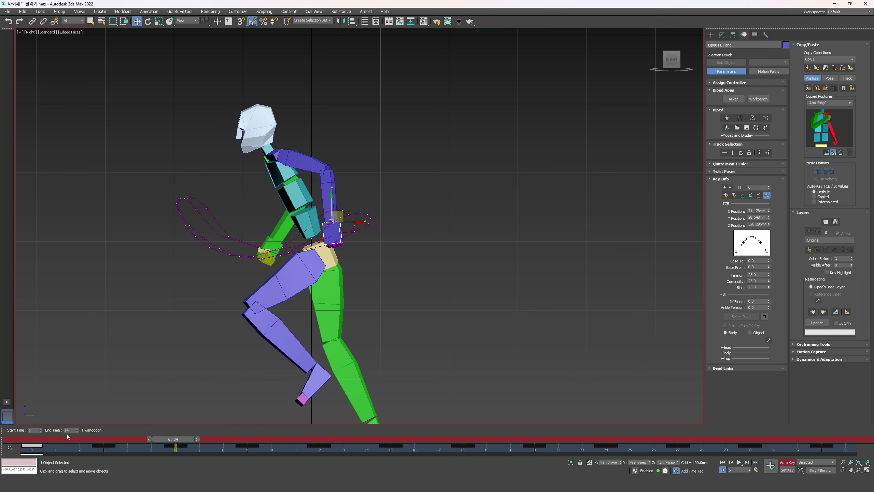
key(Return)
click(170, 370)
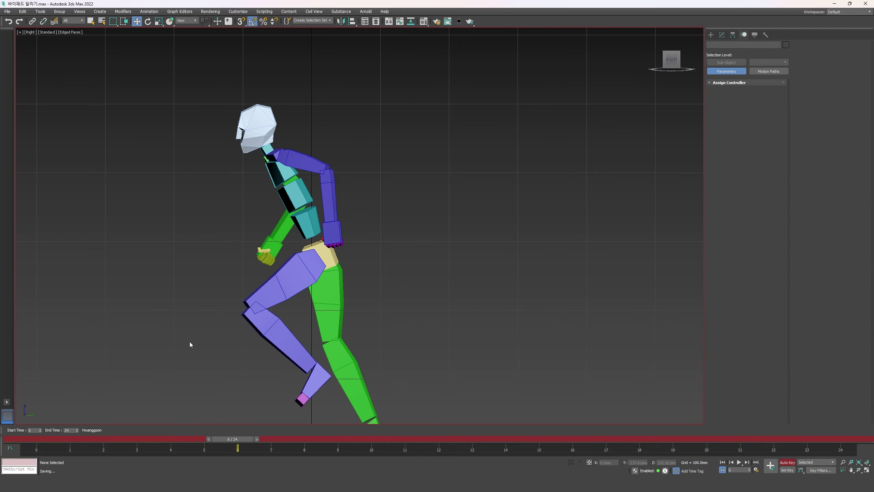
- Play back the run cycle and check the arm swing in the Front and Right views
key(/)
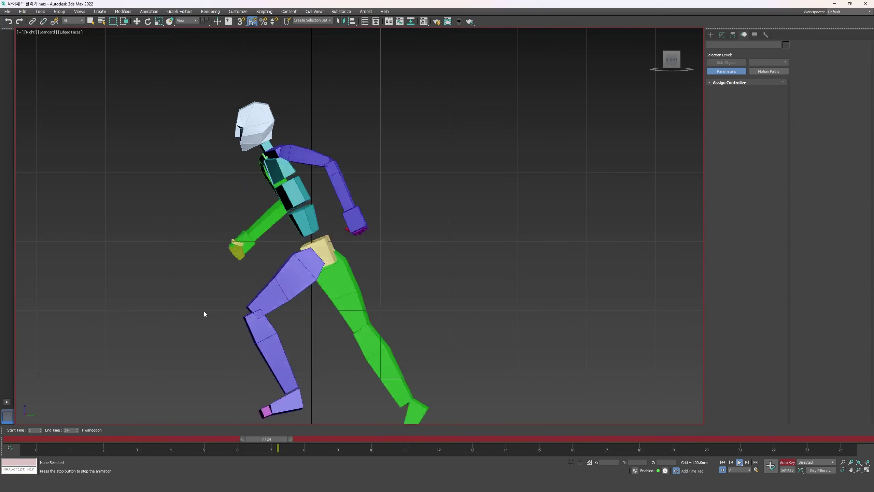
key(f)
key(r)
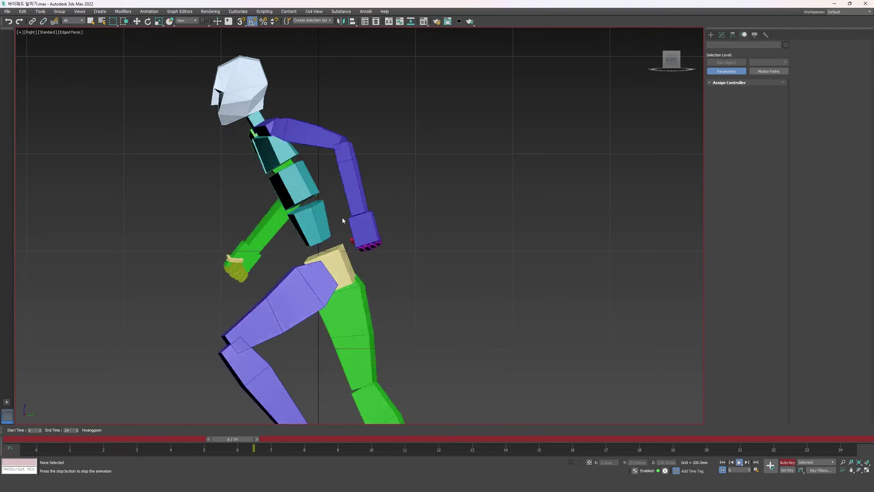
key(/)
- Nudge the left hand at frame 9 and move it forward and up at frame 12 to about Y 50 mm, Z 370 mm
key(w)
click(385, 203)
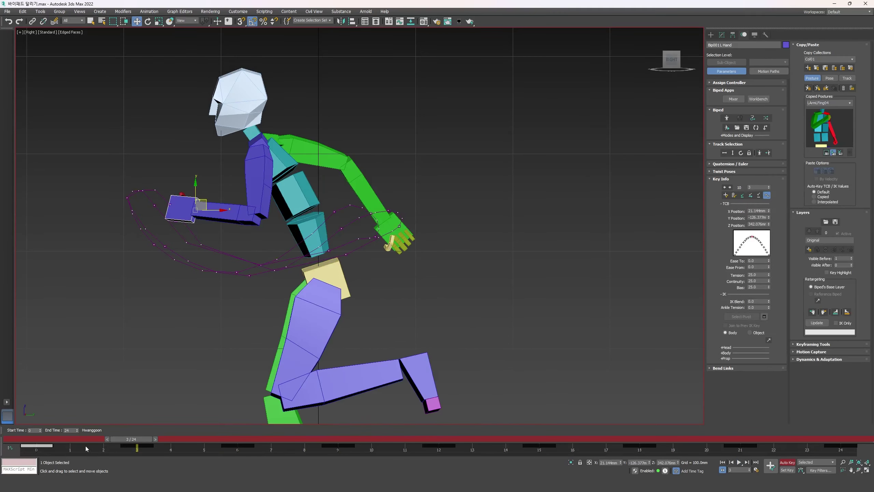
drag(130, 439, 344, 423)
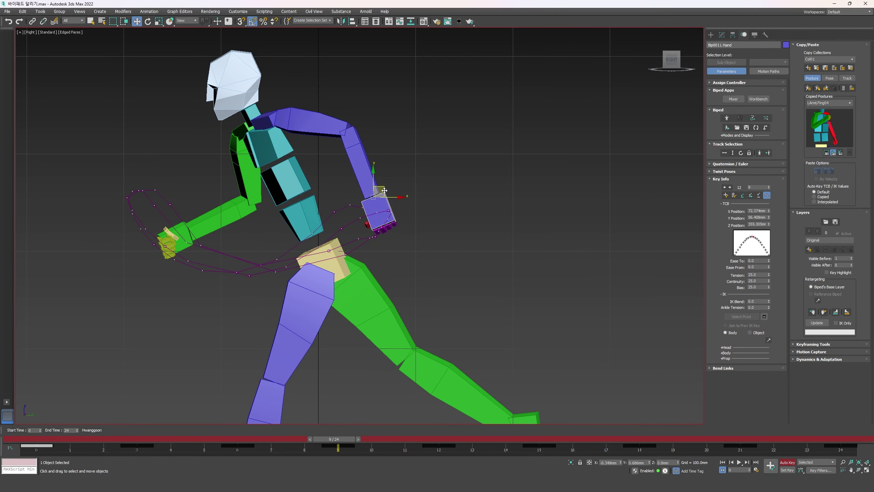
key(.)
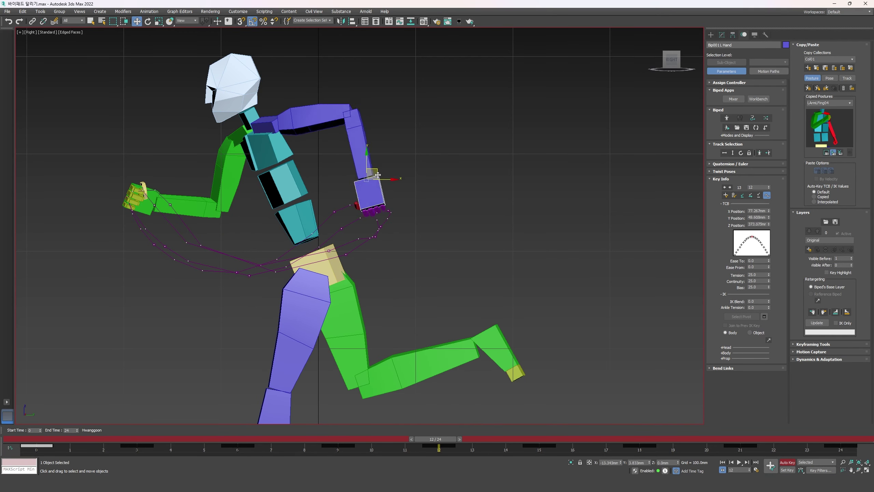
key(comma)
key(comma)
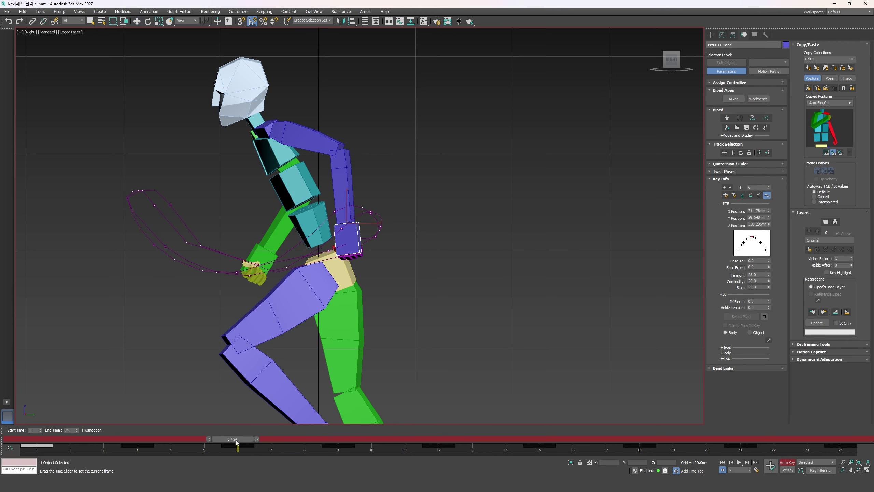
drag(236, 442, 453, 416)
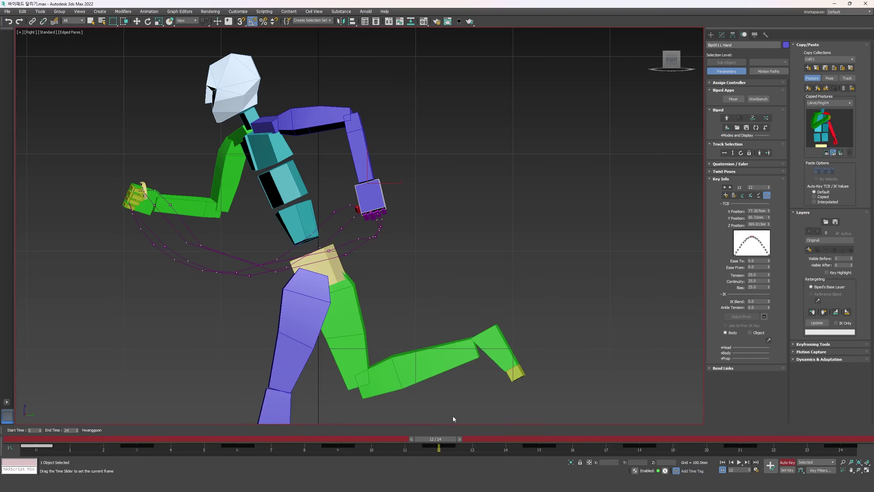
- Step through the left hand's key poses around frames 3 to 12 and examine how smoothly its trajectory curves
key(comma)
key(comma)
key(comma)
key(w)
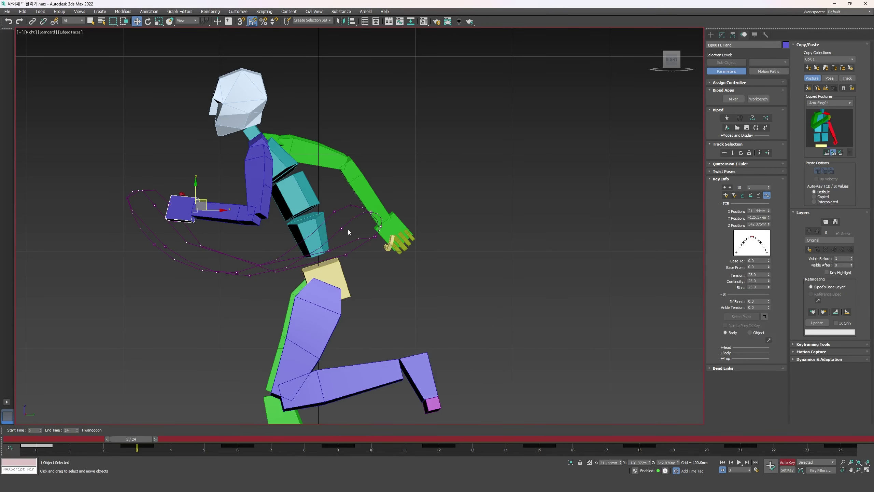
key(period)
key(comma)
key(period)
key(comma)
drag(143, 440, 477, 413)
- Play back the run cycle from the side, clear the selection, and watch it in the Front view
key(slash)
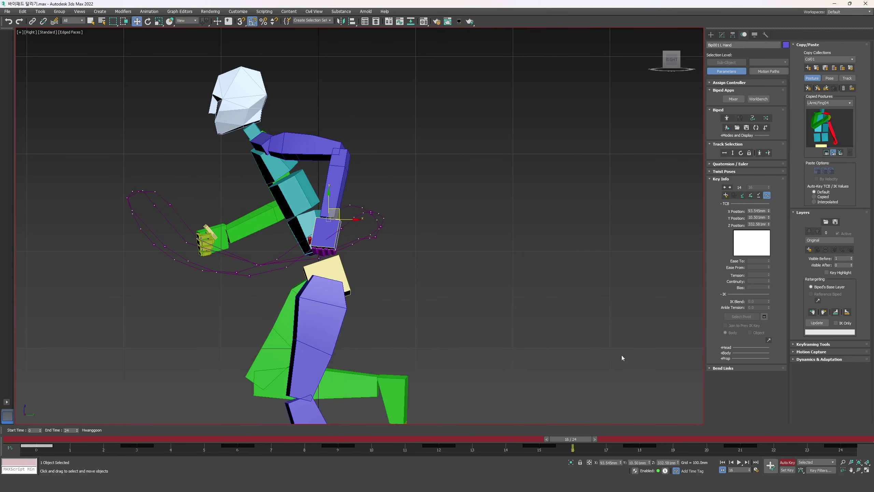
click(523, 327)
scroll(511, 326, down, 2)
key(f)
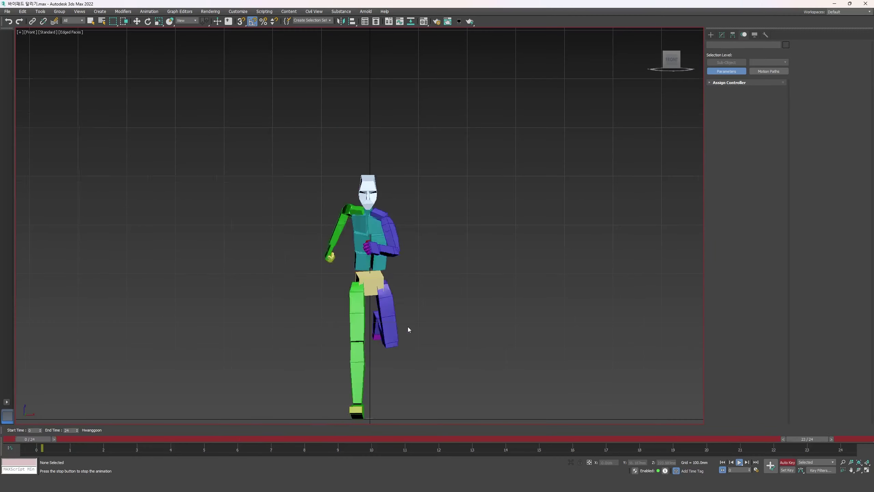
- Play back the run cycle and examine the arm swing in the Left and Front views
scroll(404, 290, down, 3)
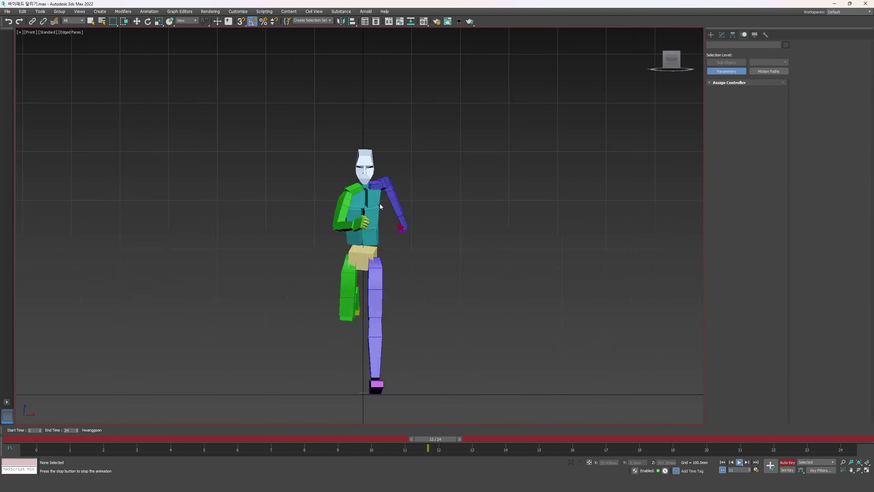
key(l)
key(z)
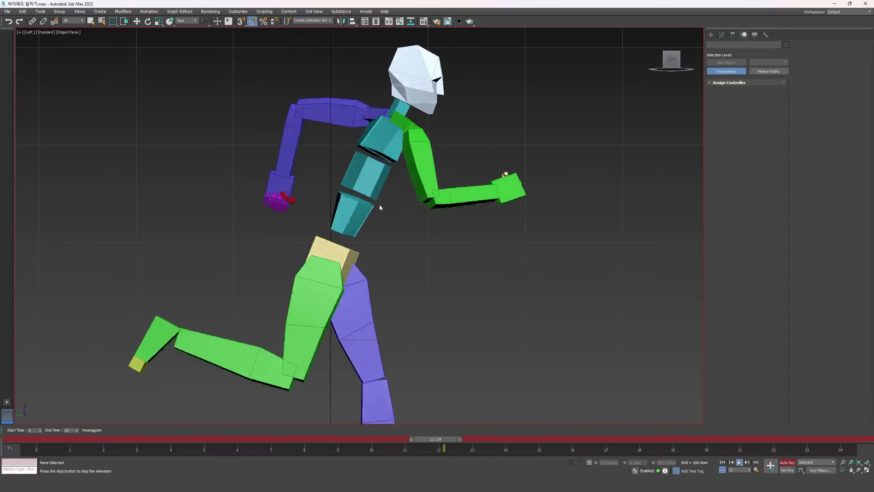
scroll(368, 183, up, 4)
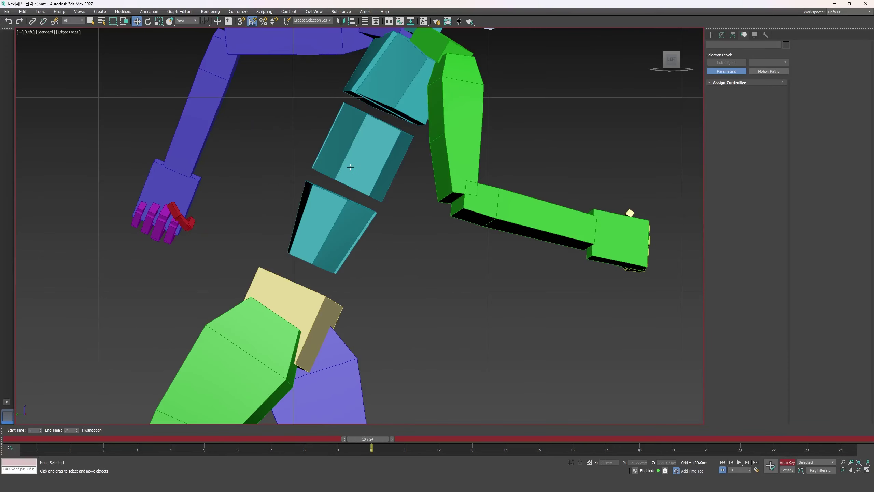
click(346, 177)
scroll(347, 177, down, 3)
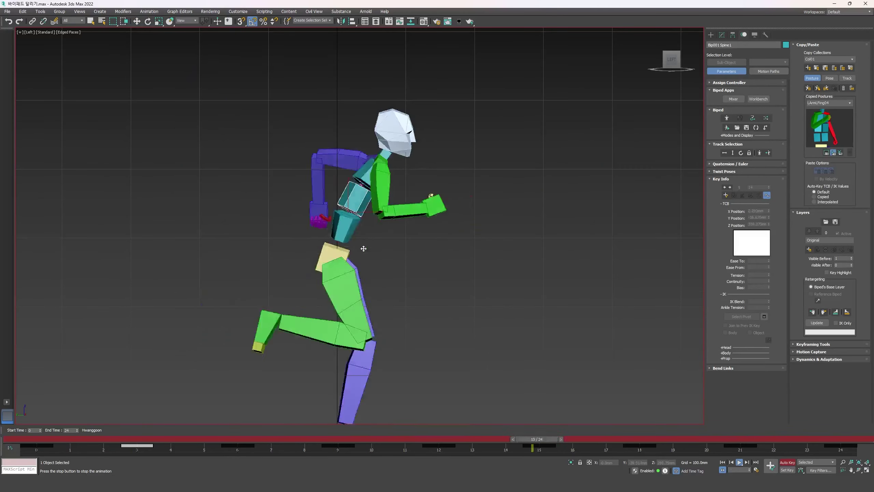
key(w)
key(f)
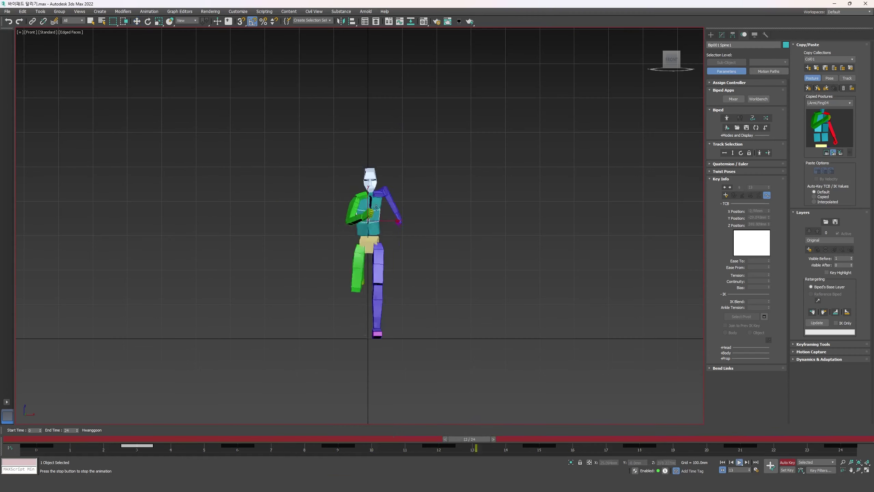
scroll(381, 188, up, 2)
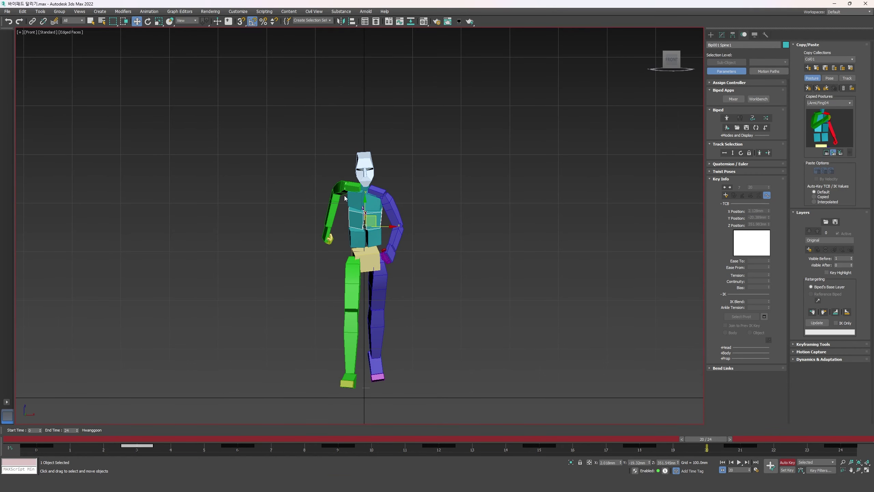
- Select the whole left arm, copy its posture at frame 0, and paste it mirrored onto the right arm at frame 12
double_click(350, 183)
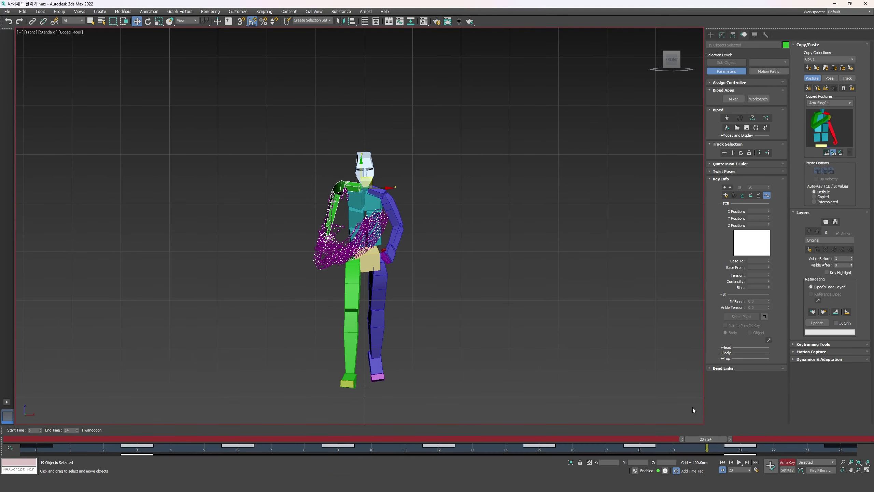
scroll(356, 190, up, 3)
double_click(346, 126)
key(comma)
key(comma)
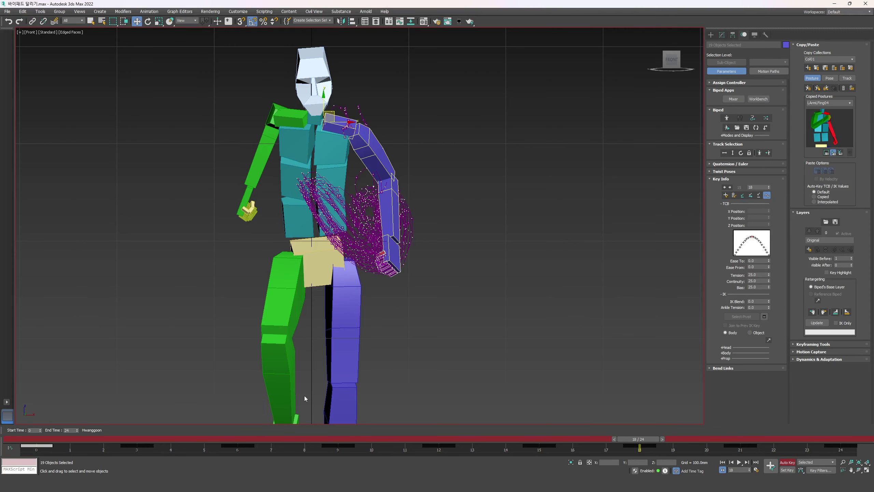
key(Home)
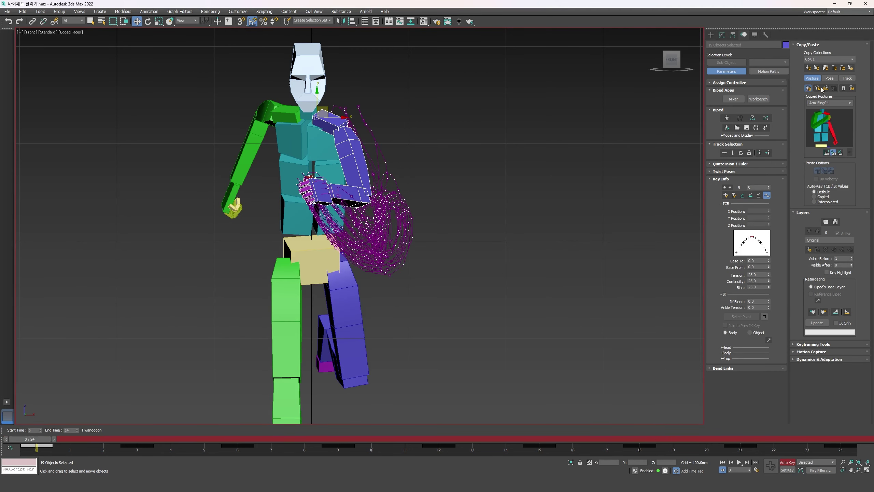
key(period)
key(period)
key(period)
key(period)
key(period)
key(period)
key(comma)
key(comma)
key(comma)
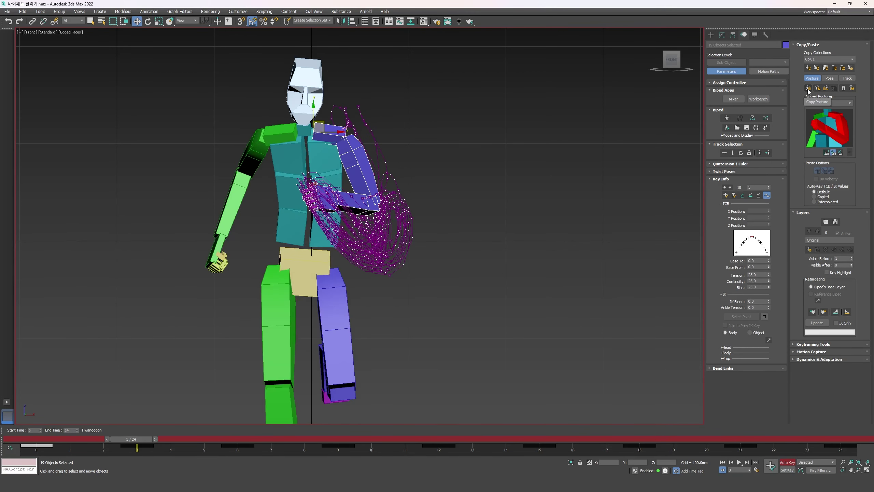
key(comma)
- Copy the left arm's posture at frame 12 and paste it mirrored onto the right arm at frame 0
key(period)
key(period)
key(period)
key(period)
click(808, 89)
key(comma)
key(comma)
key(comma)
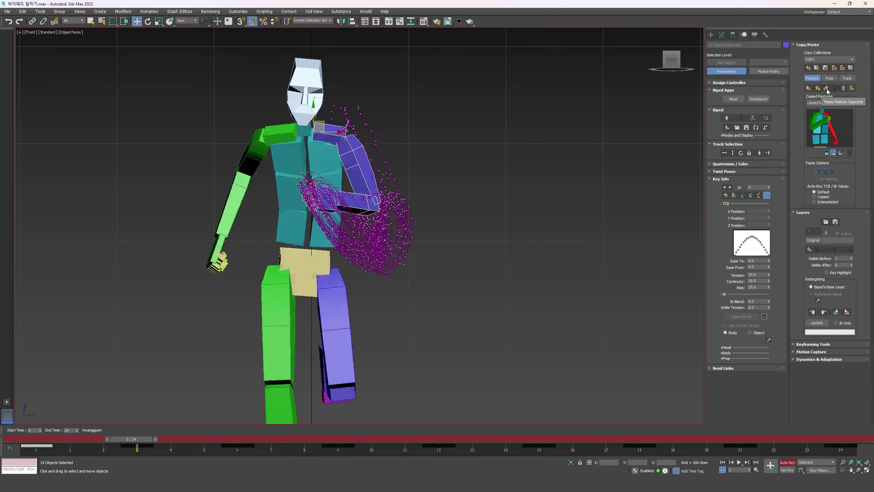
key(Home)
click(827, 90)
- Copy the left arm's posture at frame 3 and paste it mirrored onto the right arm at frame 15
key(period)
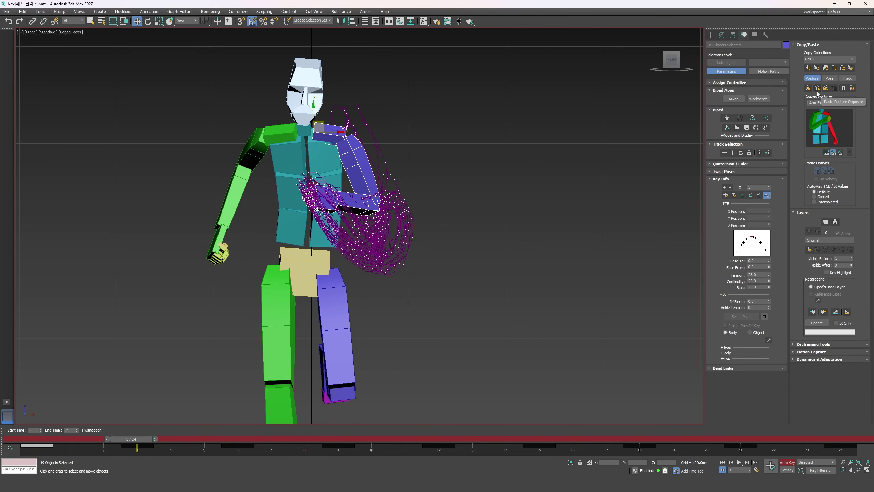
click(810, 91)
key(period)
key(period)
key(period)
key(period)
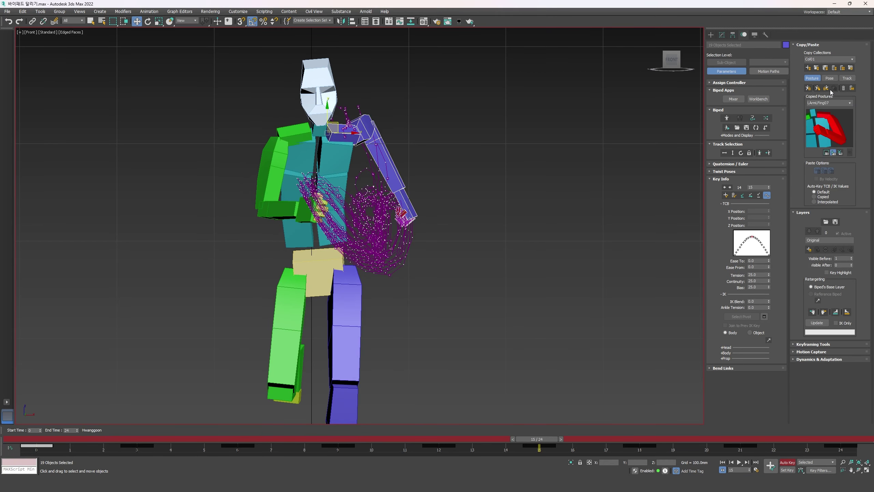
click(829, 90)
- Copy the left arm's posture at frame 6 and paste it mirrored onto the right arm at frame 18
key(comma)
key(comma)
key(comma)
click(808, 88)
key(period)
key(period)
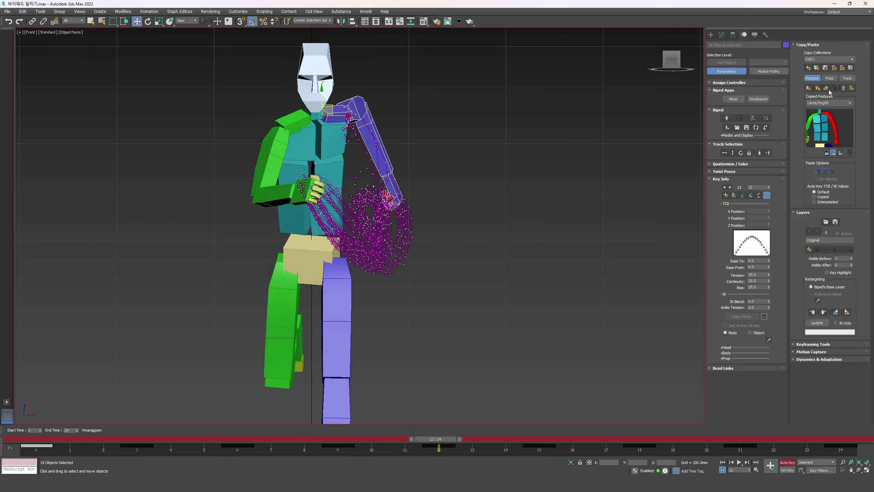
key(period)
key(period)
click(829, 91)
- Copy the left arm's posture at frame 9 and paste it mirrored onto the right arm at frame 21
key(comma)
key(comma)
key(comma)
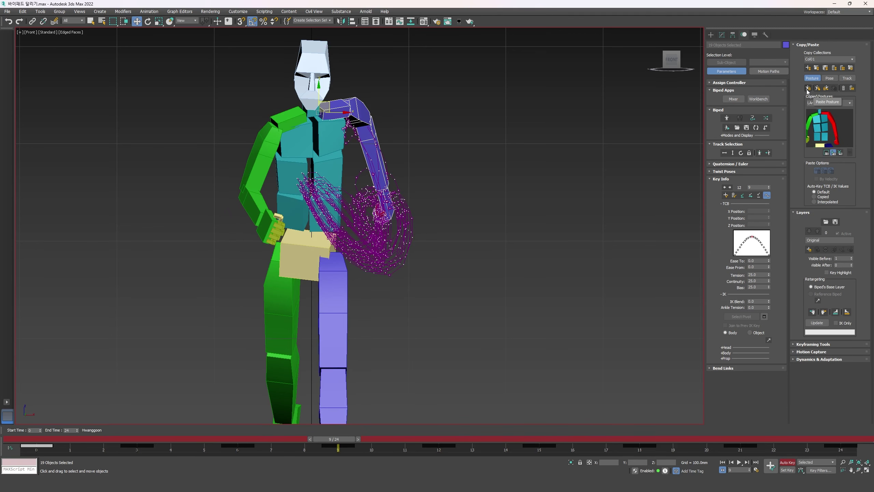
key(period)
key(period)
key(period)
key(period)
click(826, 90)
- Copy the left arm's posture at frame 15 and paste it mirrored onto the right arm at frame 3
key(comma)
key(comma)
key(comma)
key(comma)
key(comma)
key(comma)
key(comma)
key(comma)
key(comma)
key(comma)
key(comma)
key(comma)
key(comma)
key(comma)
key(comma)
key(comma)
key(comma)
key(comma)
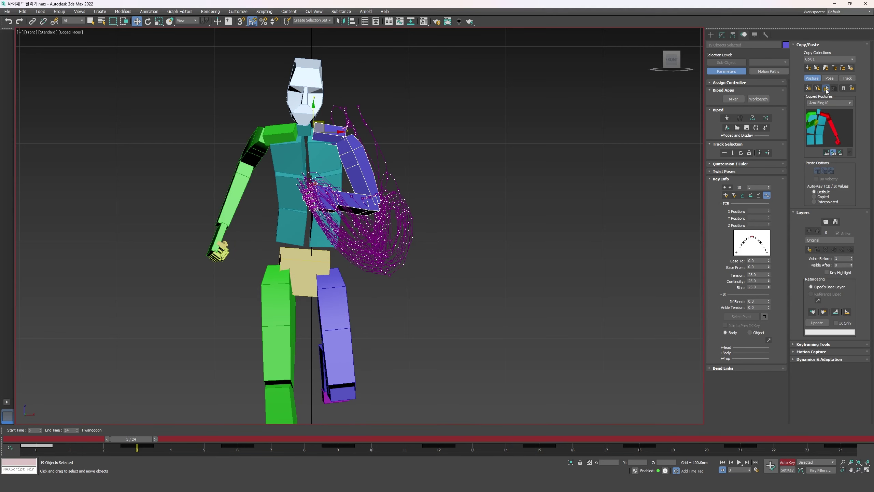
click(827, 90)
- Try to mirror a copied left-arm posture onto the right arm at frame 9
key(period)
key(period)
key(period)
key(period)
key(period)
key(period)
key(period)
key(period)
key(period)
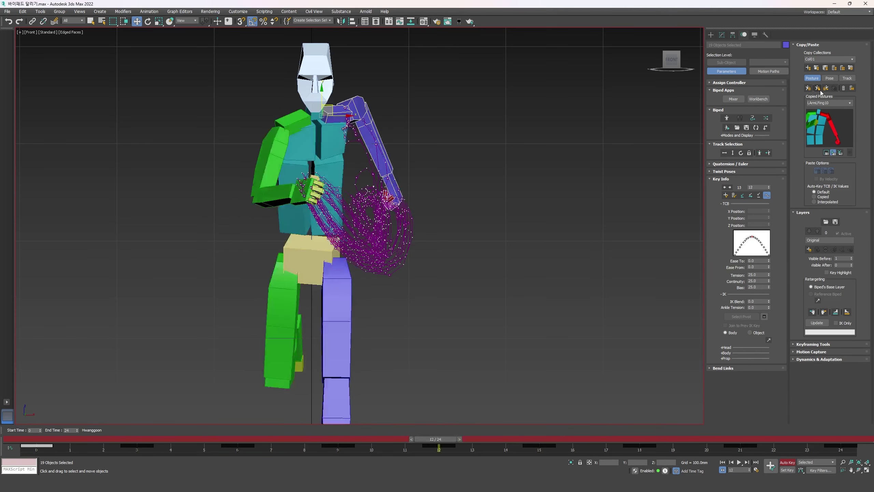
key(comma)
key(comma)
key(comma)
key(comma)
key(comma)
key(comma)
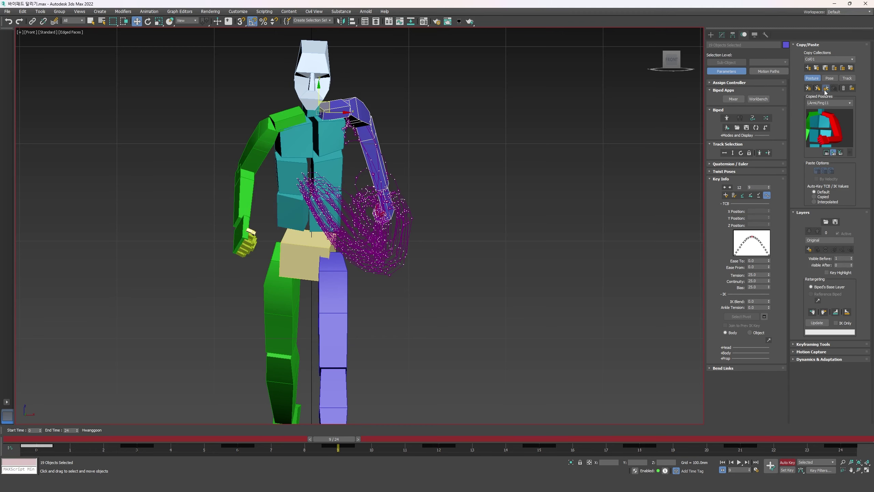
- Clear the selection and play back the run cycle in the Front view to check the mirrored arm swing
click(467, 195)
scroll(467, 196, down, 3)
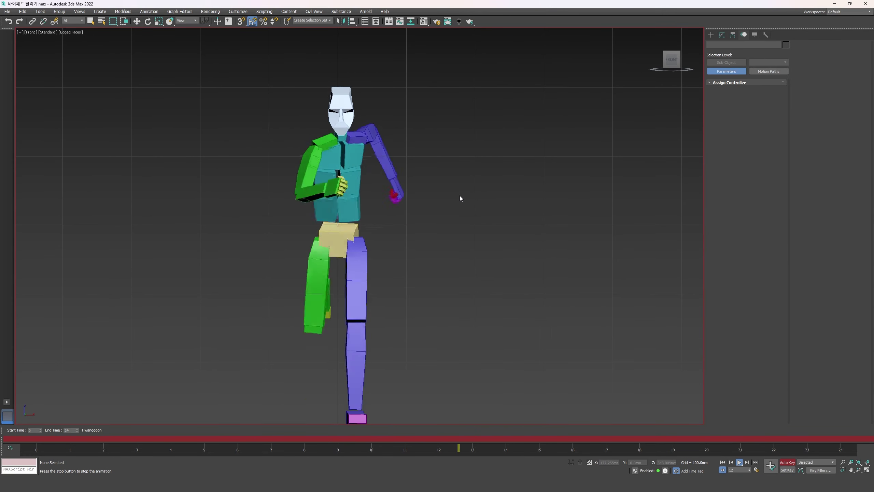
key(slash)
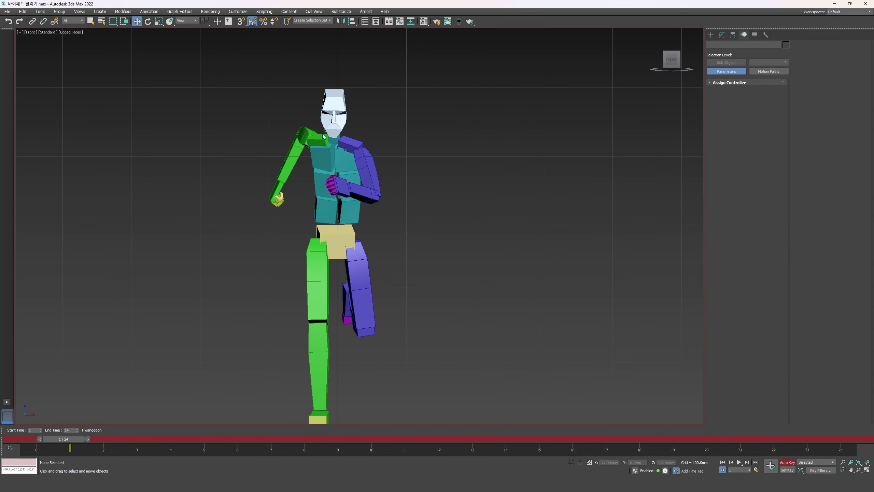
click(321, 136)
key(slash)
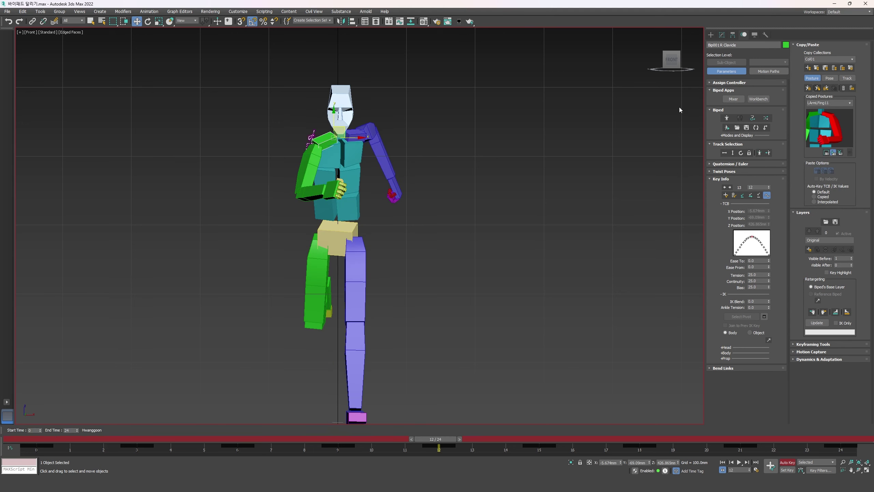
- Select the whole left arm at frame 12, copy its posture, and paste it mirrored onto the right arm at frame 24
click(808, 88)
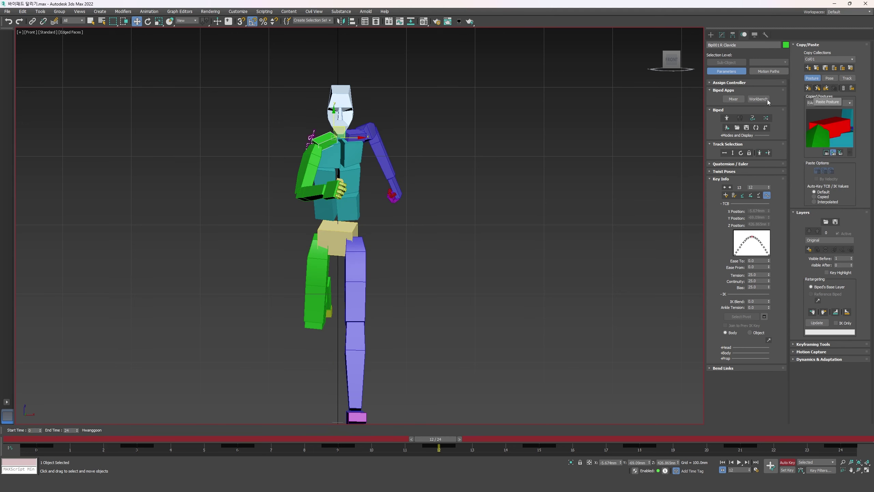
double_click(354, 131)
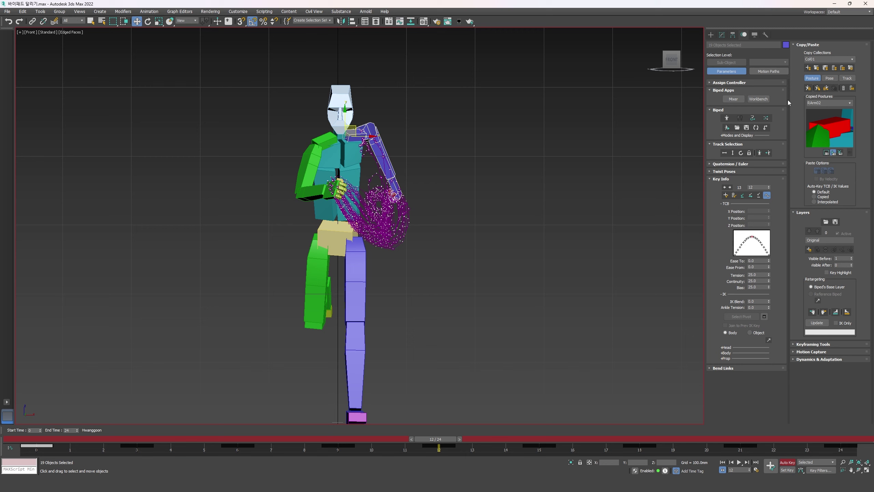
key(End)
click(826, 88)
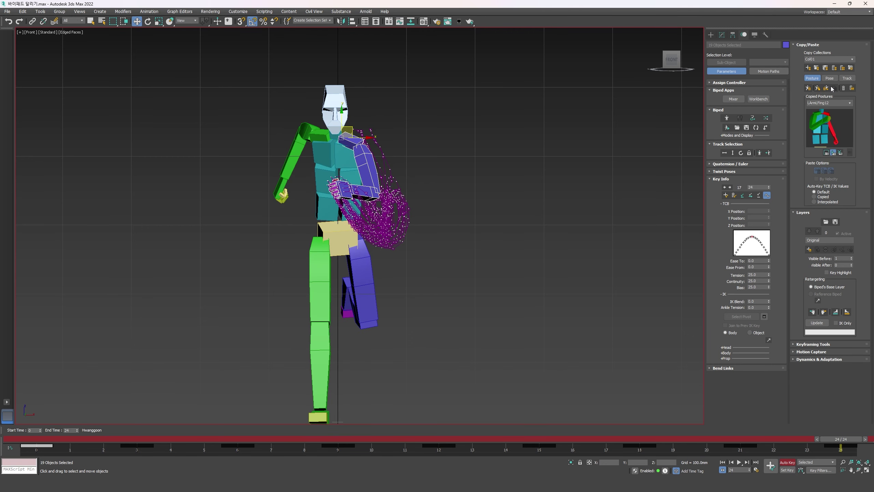
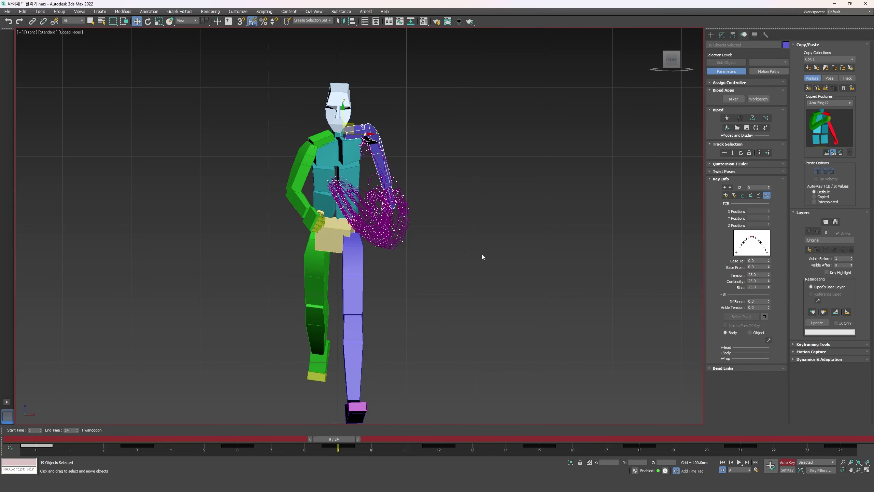
- Copy the left arm's frame 3 posture and paste it mirrored onto the right arm at frame 15
key(/)
key(comma)
key(comma)
key(comma)
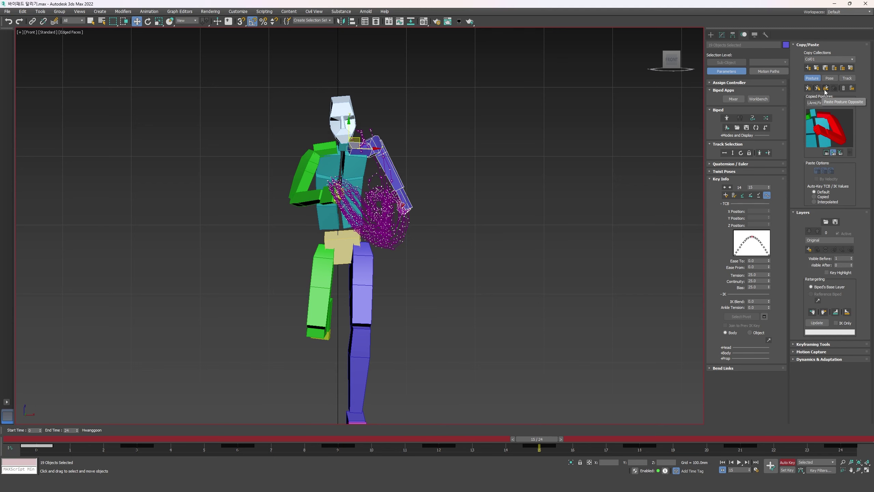
- Copy the left arm's frame 6 posture and paste it mirrored onto the right arm at frame 18
key(comma)
key(comma)
key(comma)
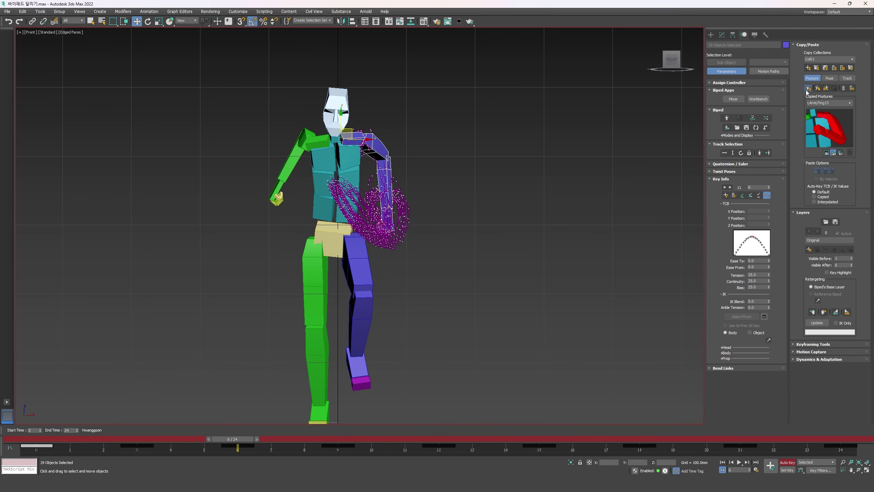
click(806, 90)
key(period)
key(period)
key(period)
key(period)
click(826, 90)
- Copy the left arm's frame 9 posture and paste it mirrored onto the right arm at frame 21
key(comma)
key(comma)
key(comma)
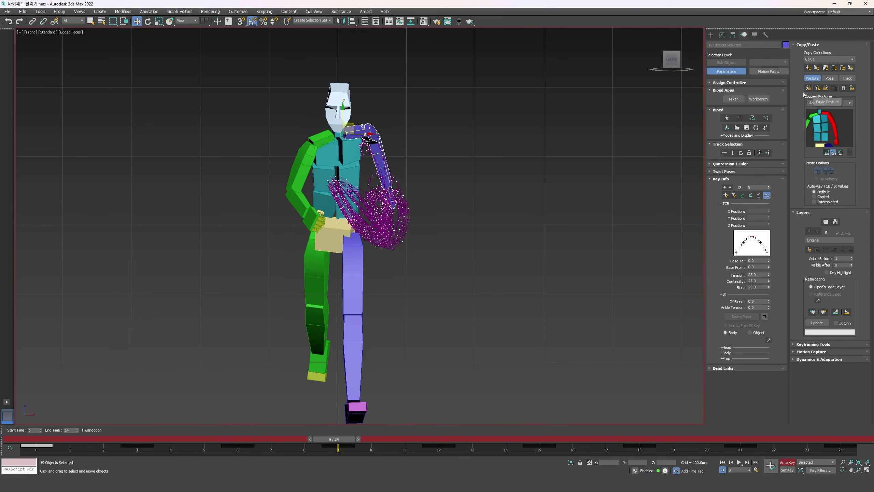
click(808, 90)
key(period)
key(period)
key(period)
key(period)
click(826, 89)
- Copy the left arm's frame 15 posture and paste it mirrored onto the right arm at frame 3
key(comma)
key(comma)
key(comma)
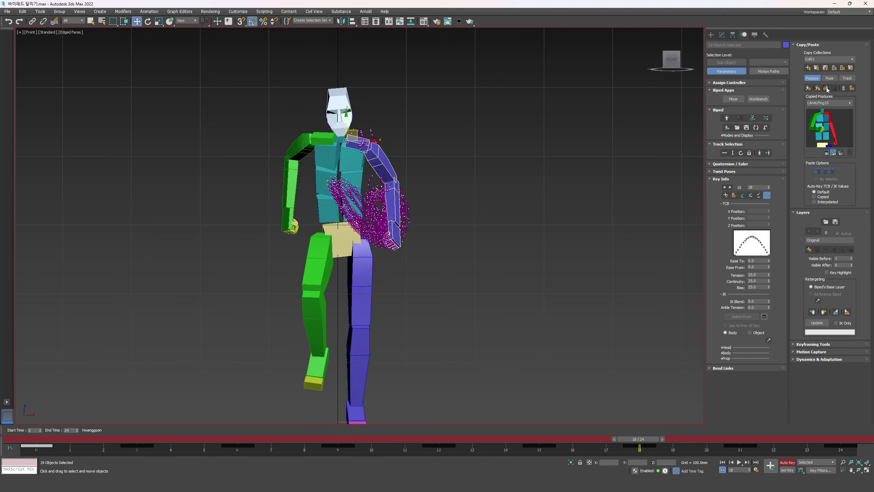
key(period)
key(period)
key(period)
click(808, 89)
key(period)
key(period)
key(period)
key(period)
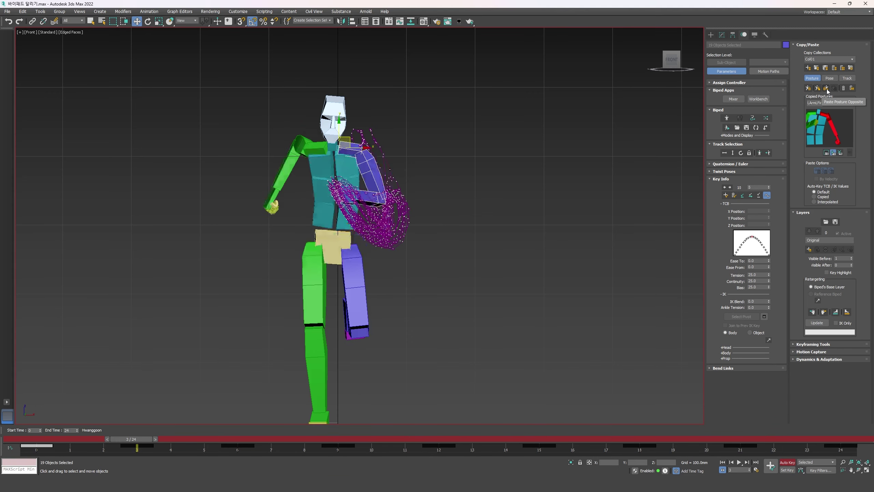
- Copy the left arm's frame 18 posture and paste it mirrored onto the right arm at frame 6
key(period)
key(period)
key(period)
key(period)
key(period)
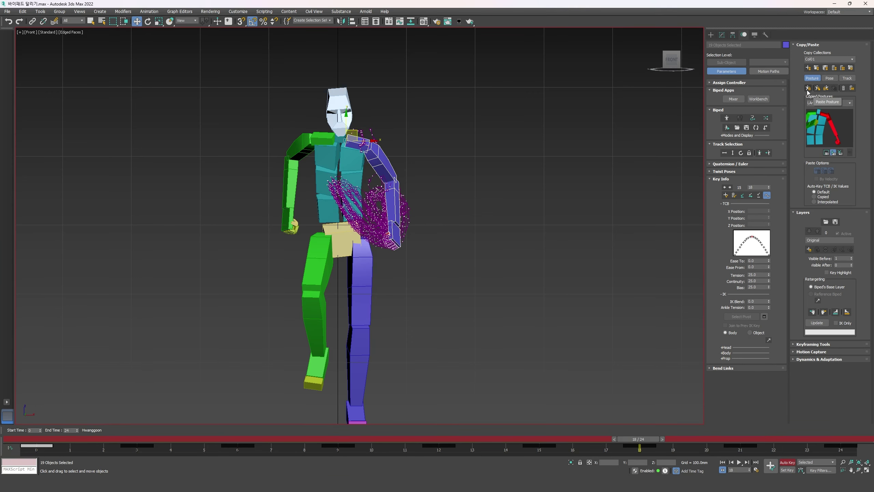
click(809, 89)
key(comma)
key(comma)
key(comma)
key(comma)
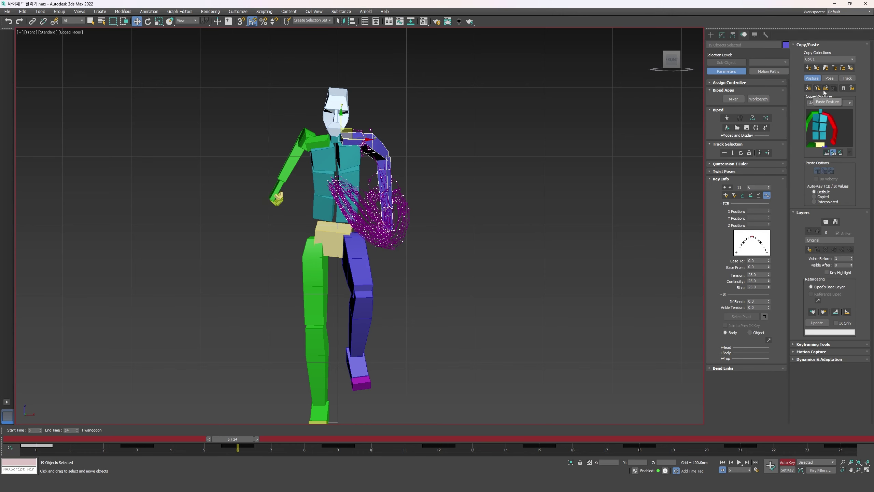
- Copy the left arm's frame 21 posture and paste it mirrored onto the right arm at frame 9
key(period)
key(period)
key(period)
key(period)
key(period)
key(period)
key(period)
key(period)
key(period)
key(period)
key(period)
key(period)
key(period)
key(period)
key(period)
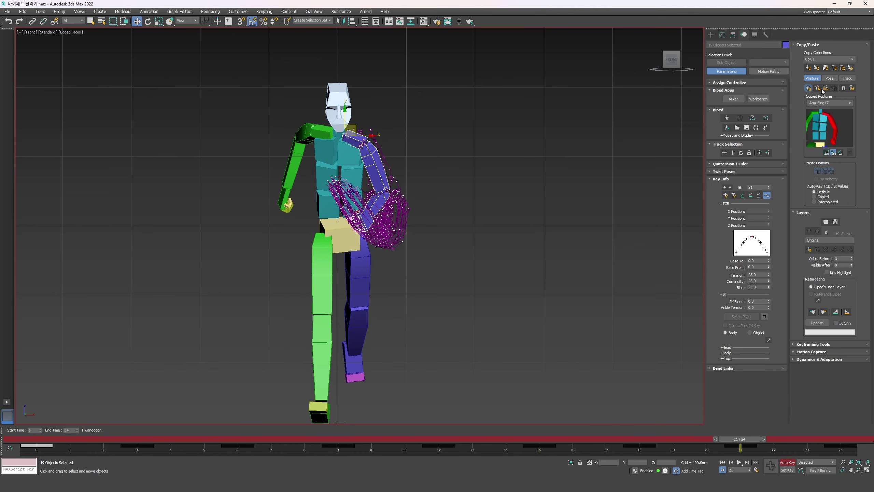
click(822, 89)
key(comma)
key(comma)
key(comma)
key(comma)
key(comma)
key(comma)
key(comma)
key(comma)
key(comma)
key(comma)
key(comma)
key(comma)
click(636, 162)
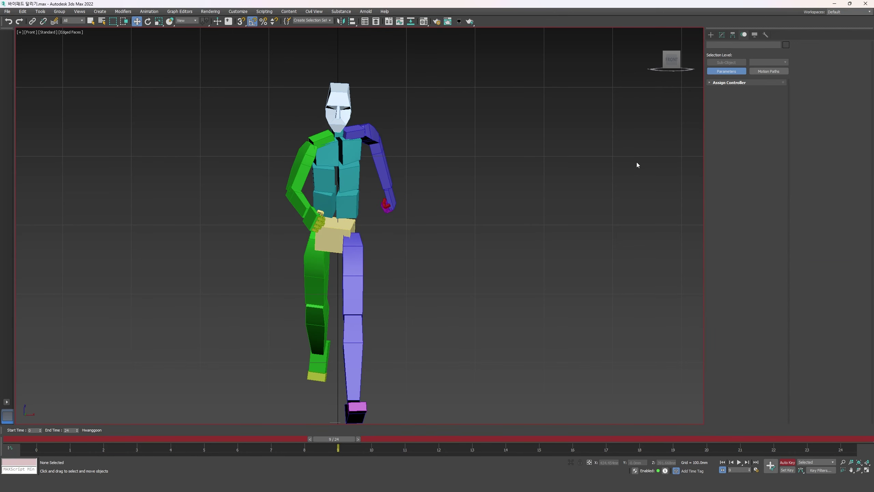
- Play the run cycle and review the arm swings from the front and left views
key(slash)
scroll(609, 166, down, 4)
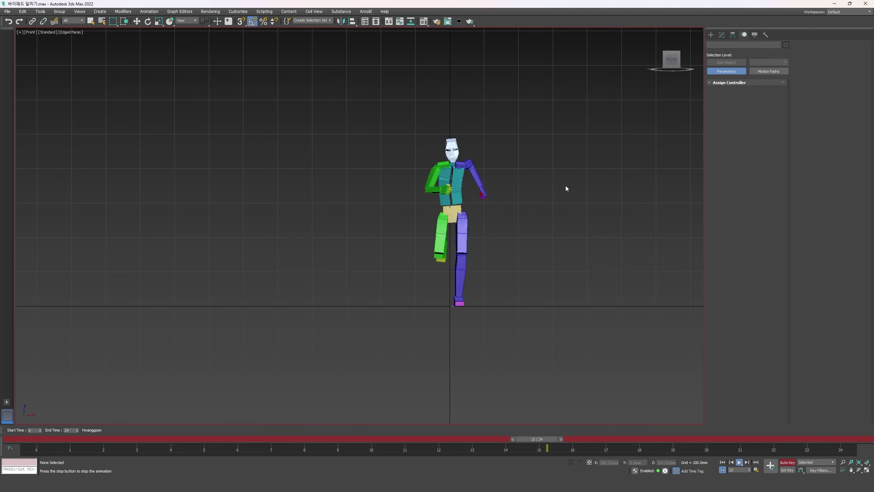
key(l)
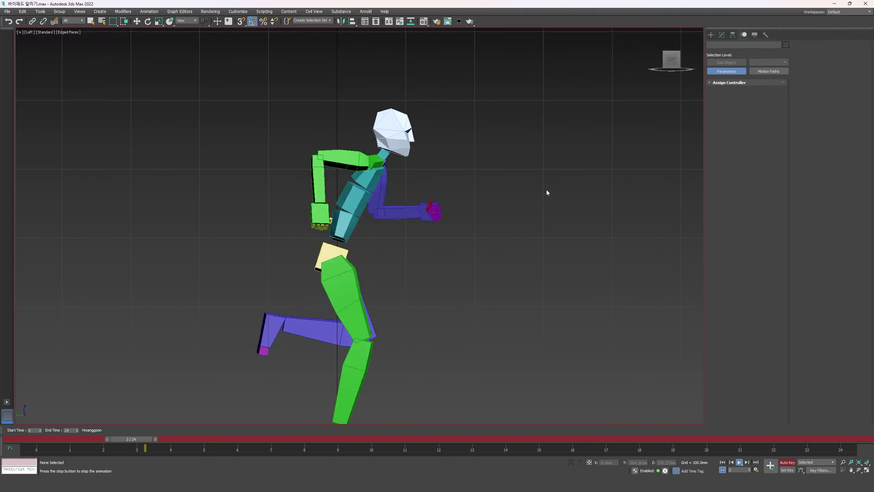
scroll(500, 204, down, 4)
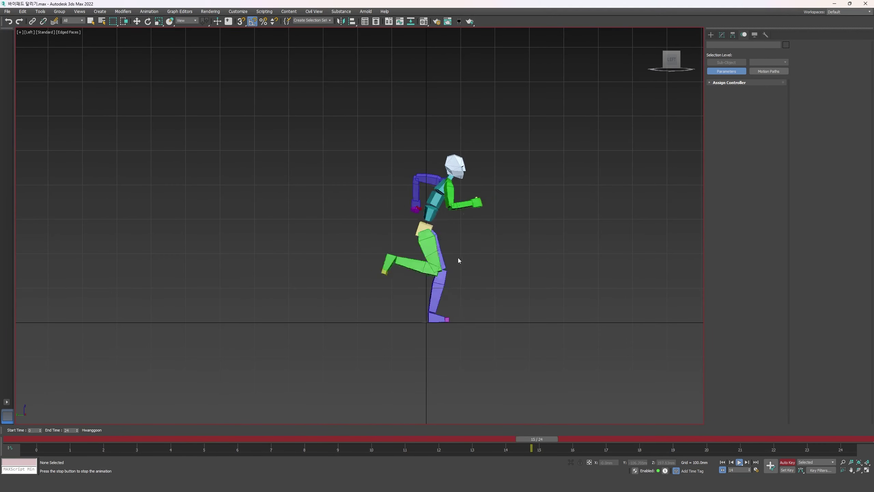
scroll(454, 241, up, 5)
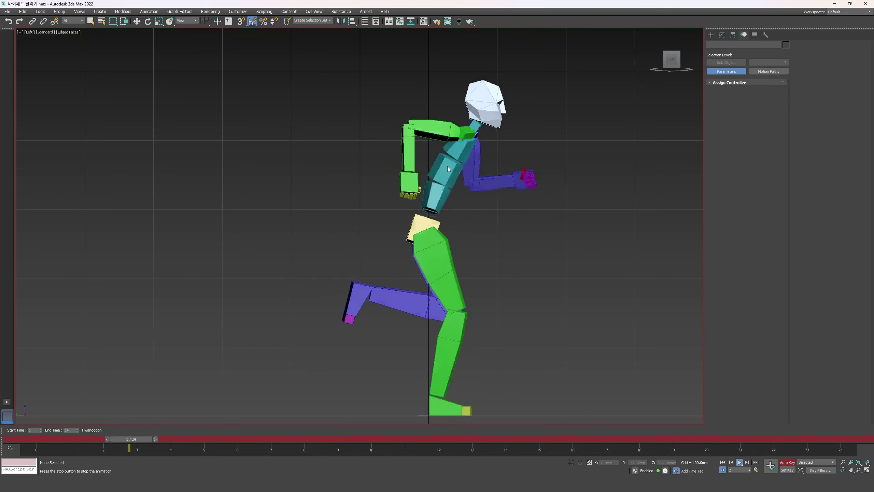
key(f)
scroll(445, 188, up, 5)
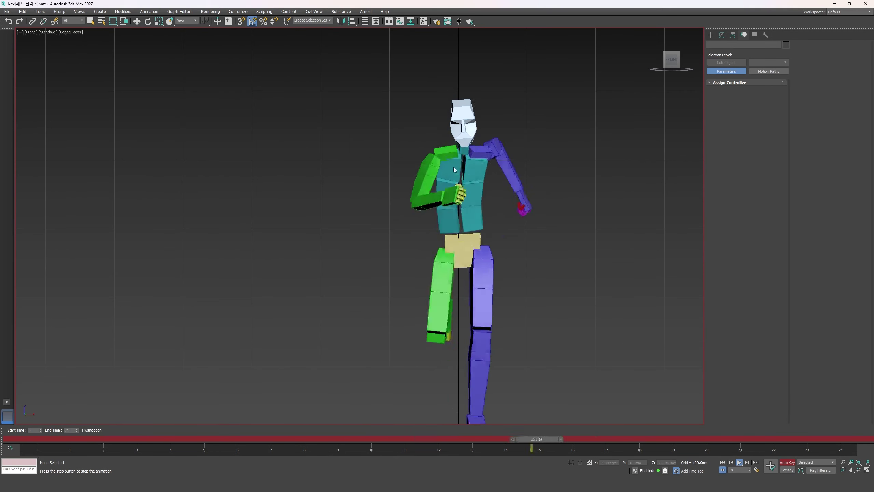
key(slash)
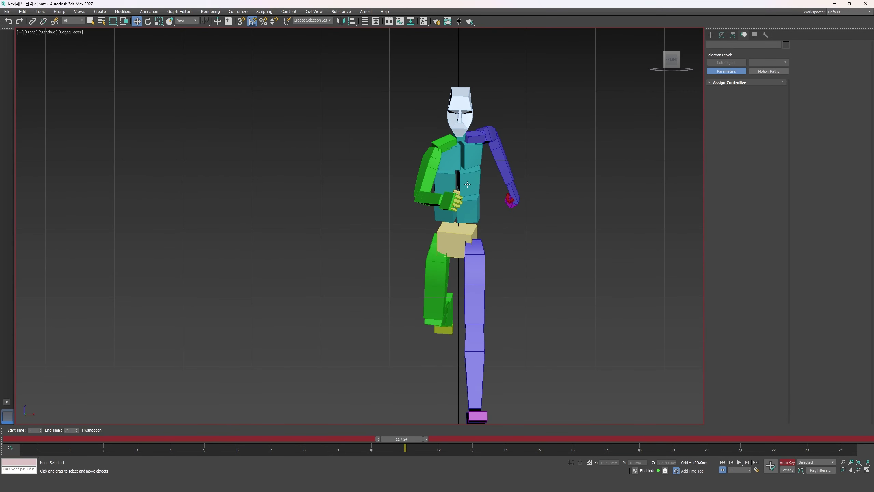
- Add an animation layer and key the middle spine segment on it, rotating the segment 3 degrees about X at frame 12
click(467, 184)
click(39, 436)
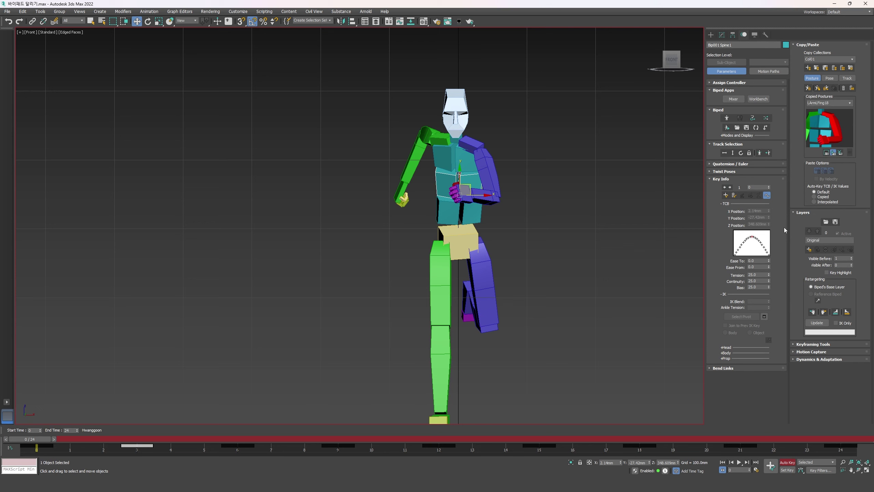
click(810, 249)
mouse_move(445, 438)
mouse_down()
mouse_move(420, 438)
mouse_move(458, 437)
mouse_move(436, 438)
mouse_up()
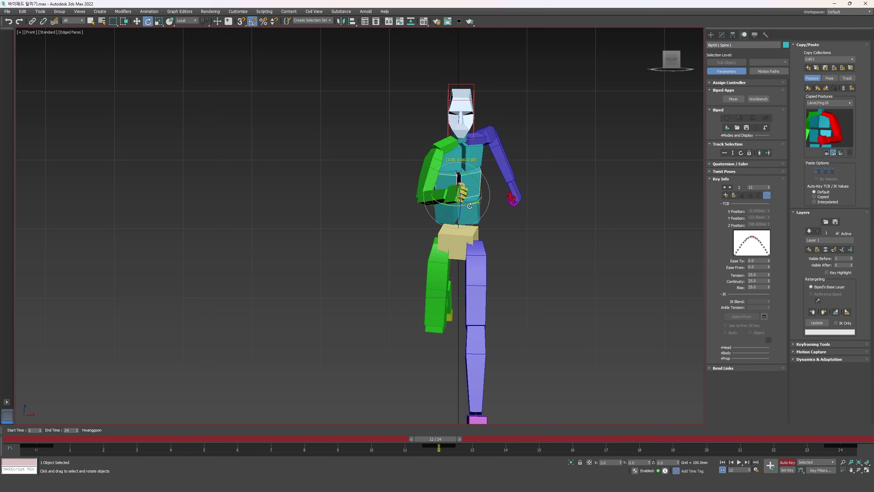
- Copy the spine segment's frame 24 key to frame 0 so the loop ends match
key(End)
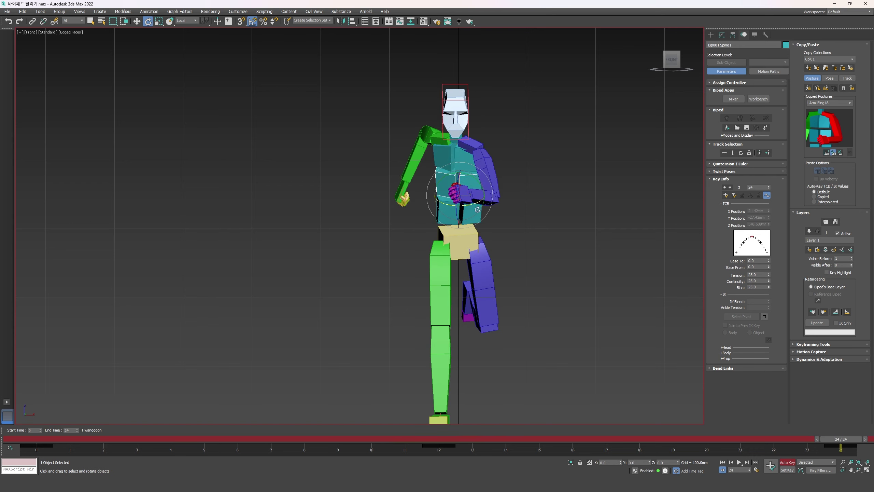
key(Home)
shift+drag(840, 446, 41, 454)
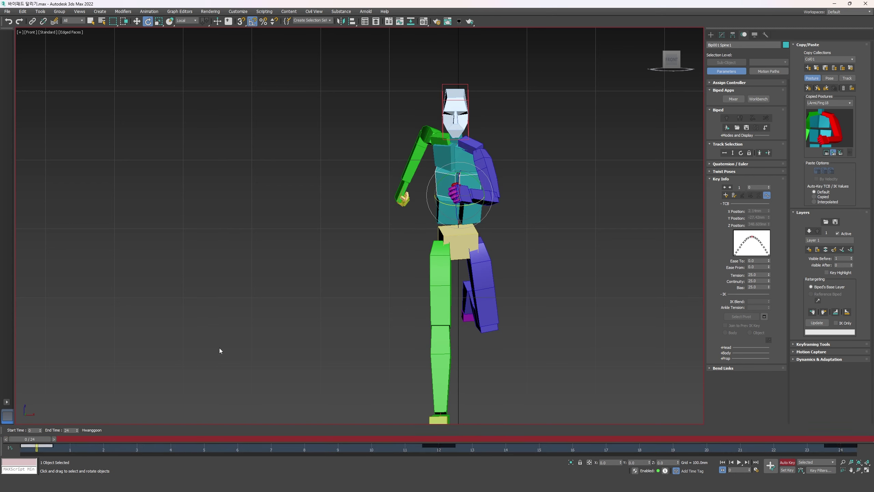
click(220, 348)
- Play back the layered run cycle and check it from the front and left views
key(/)
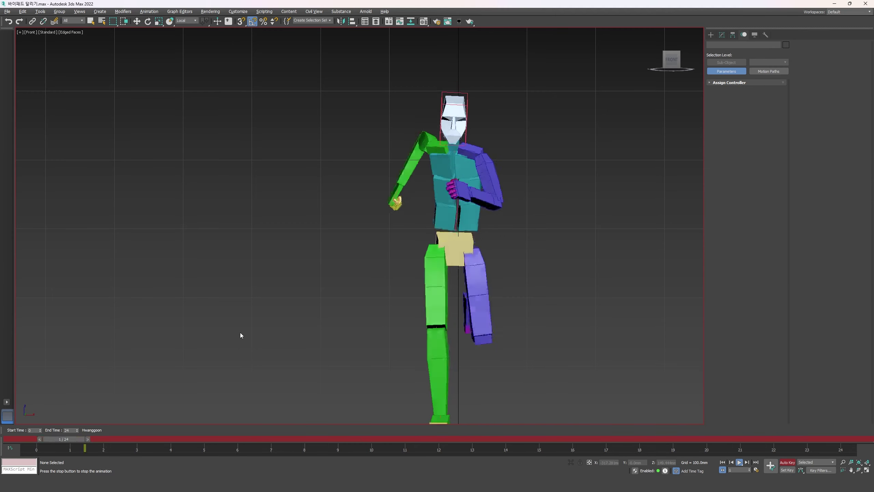
key(l)
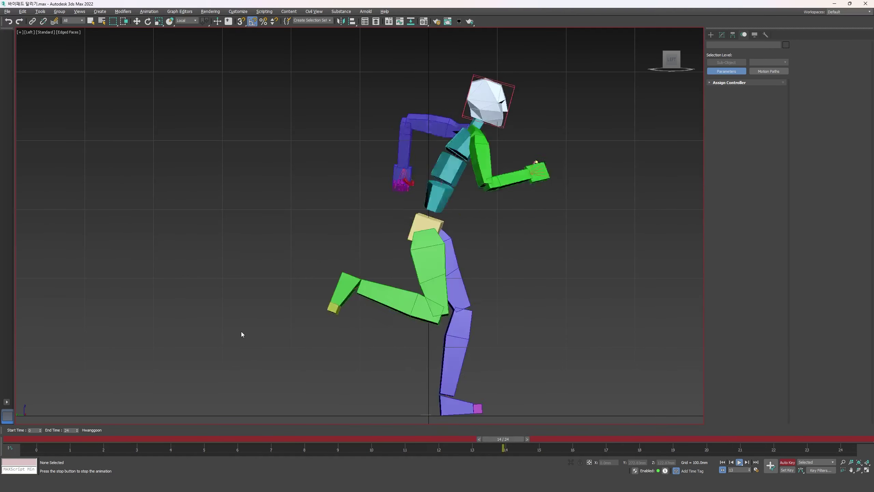
scroll(361, 314, down, 3)
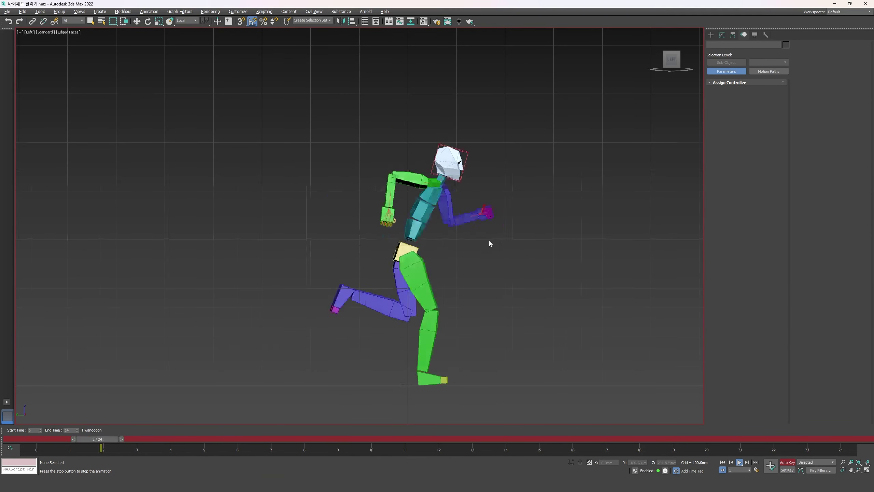
key(/)
- Key the right hand and the left hand on the new layer at frames 0, 12 and 24
key(e)
scroll(495, 231, up, 3)
click(500, 205)
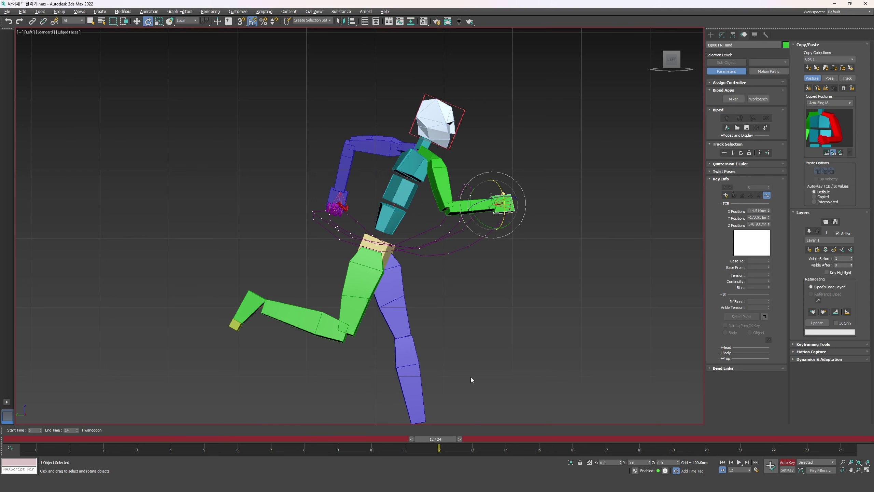
drag(439, 441, 853, 447)
key(k)
key(k)
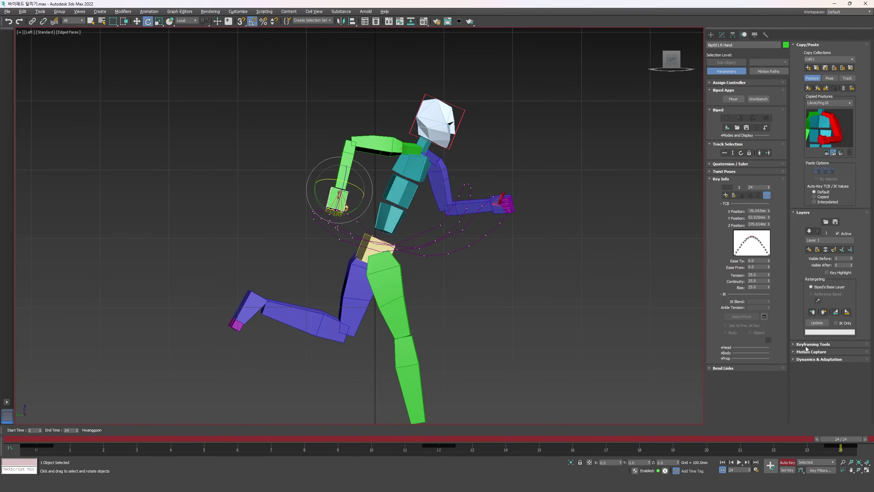
click(499, 203)
click(449, 448)
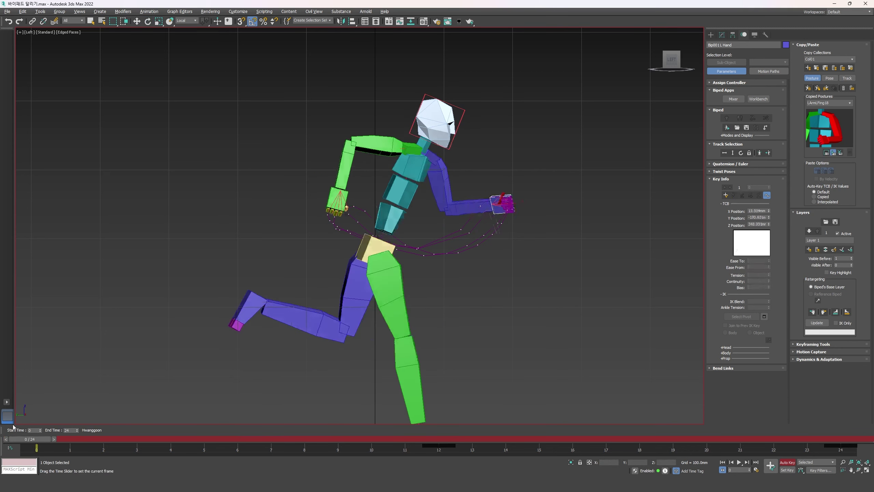
- Key the right hand at frames 6 and 18, and at frame 12 move it to about Y -149 mm, Z 338 mm
key(w)
click(504, 205)
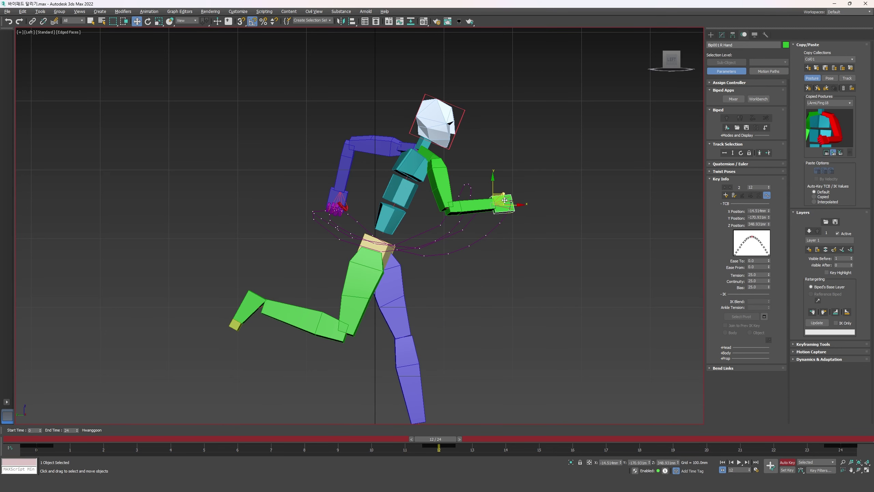
click(251, 438)
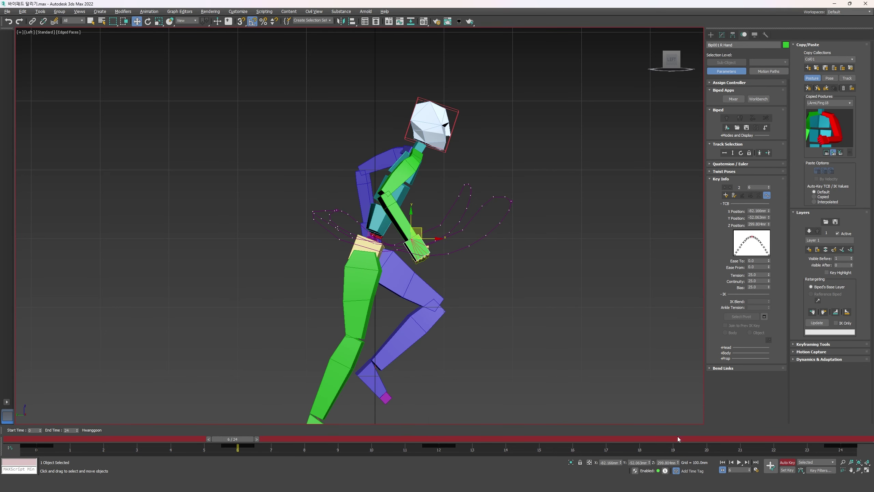
click(653, 440)
key(comma)
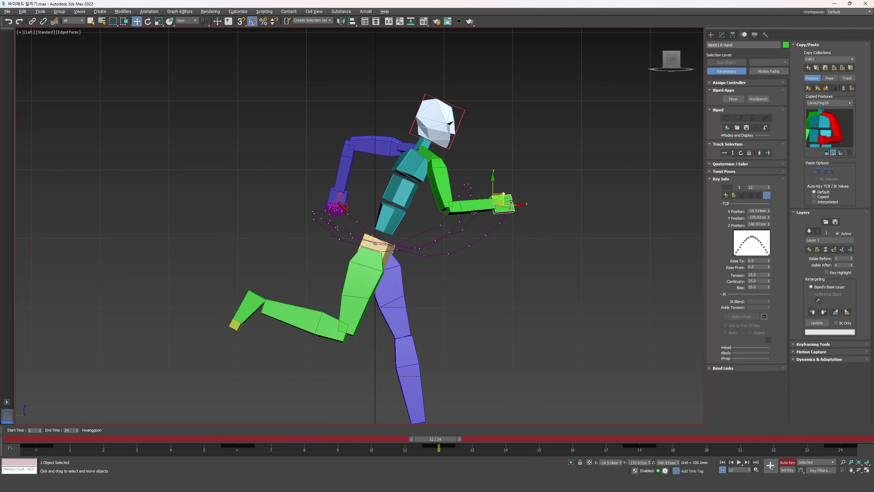
drag(502, 196, 486, 204)
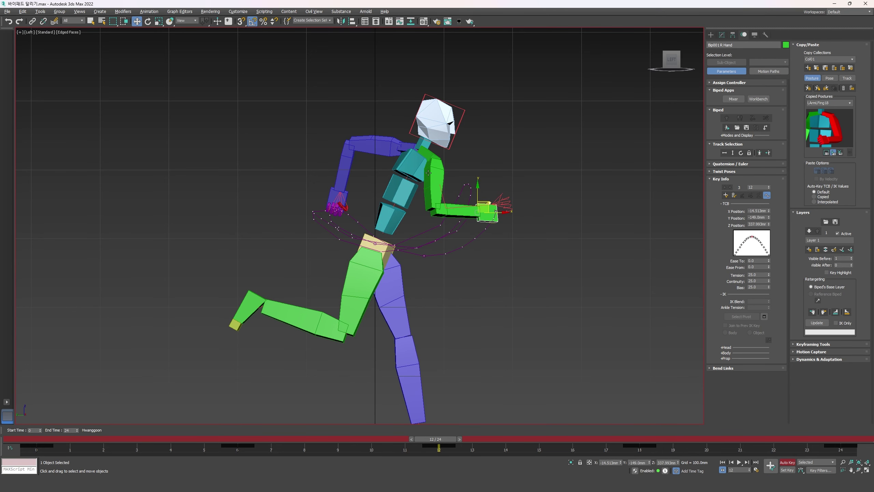
- Key the left arm on the layer at frames 6 and 18
double_click(428, 161)
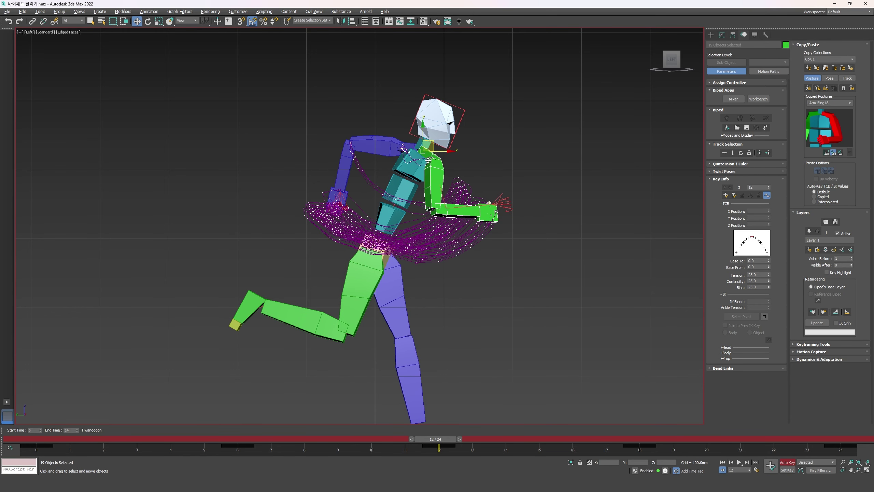
click(372, 137)
drag(244, 435, 654, 452)
key(comma)
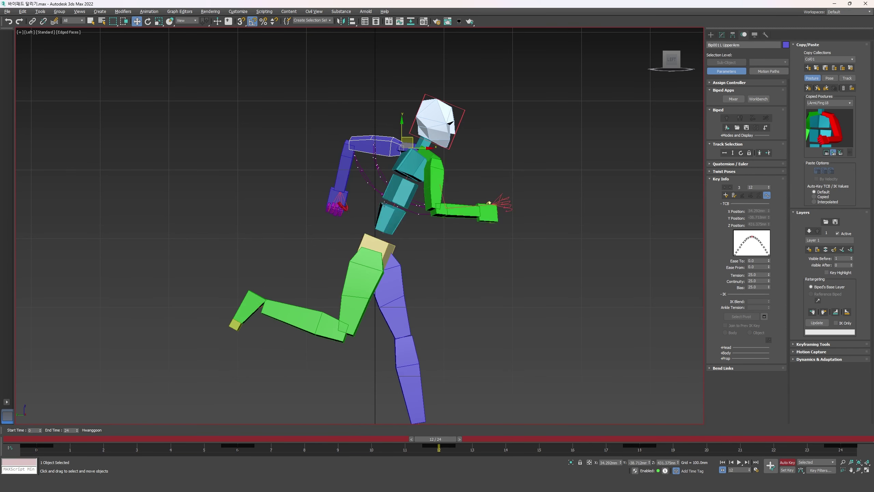
- Copy the right arm's frame 12 posture, paste it mirrored onto the left arm at frame 0, and play the cycle
double_click(441, 177)
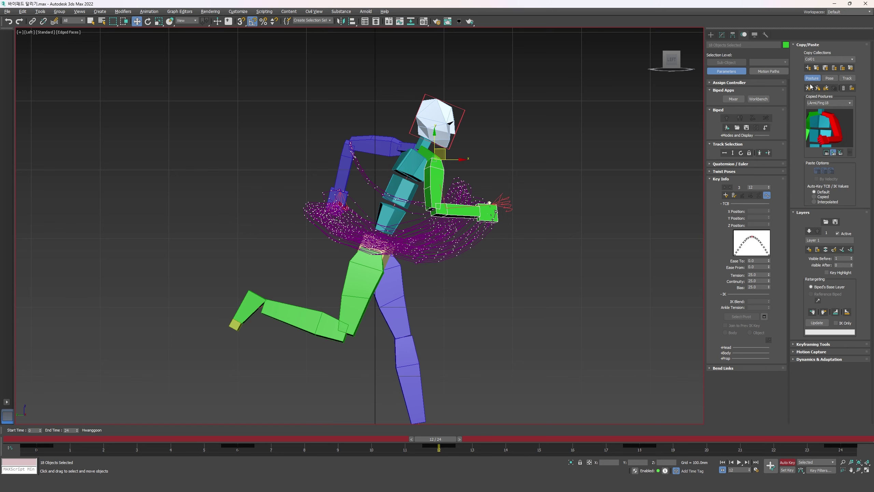
key(Home)
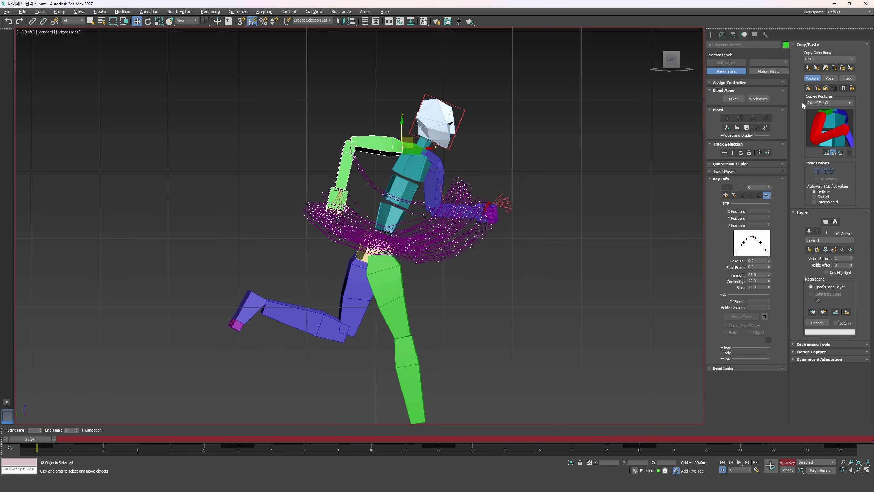
click(519, 239)
key(slash)
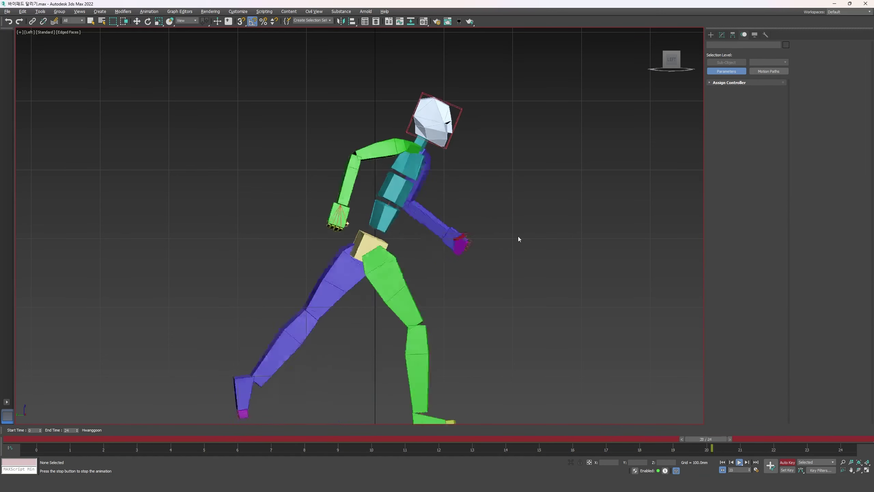
- Rotate the right forearm upward 15 degrees at frame 12 and swing it forward at frame 18
click(414, 257)
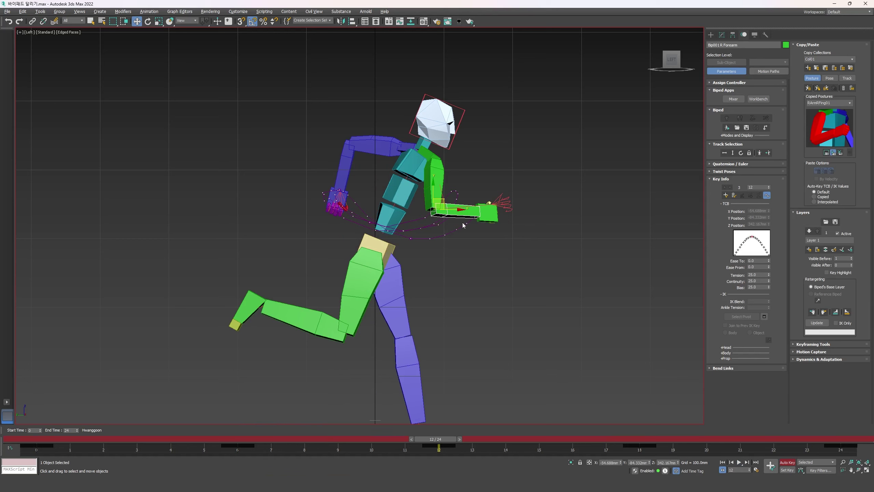
mouse_move(455, 439)
mouse_down()
mouse_move(440, 439)
mouse_move(551, 439)
mouse_move(308, 434)
mouse_move(449, 437)
mouse_up()
key(e)
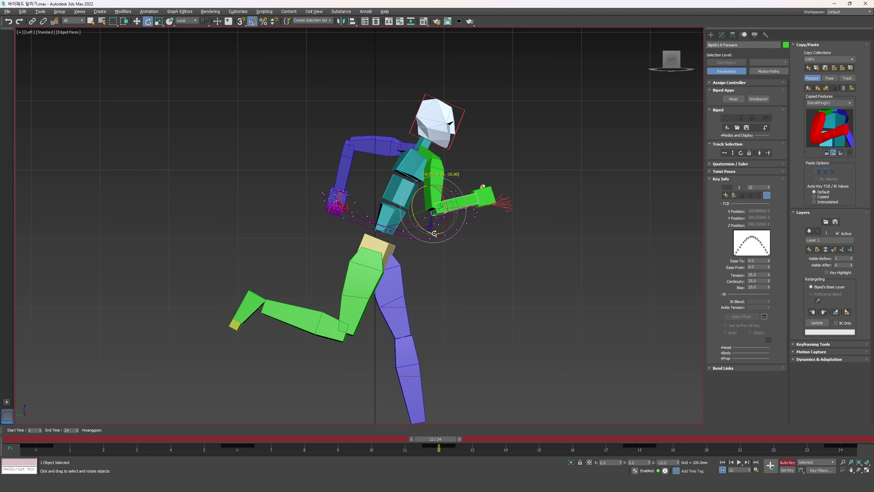
drag(432, 441, 638, 439)
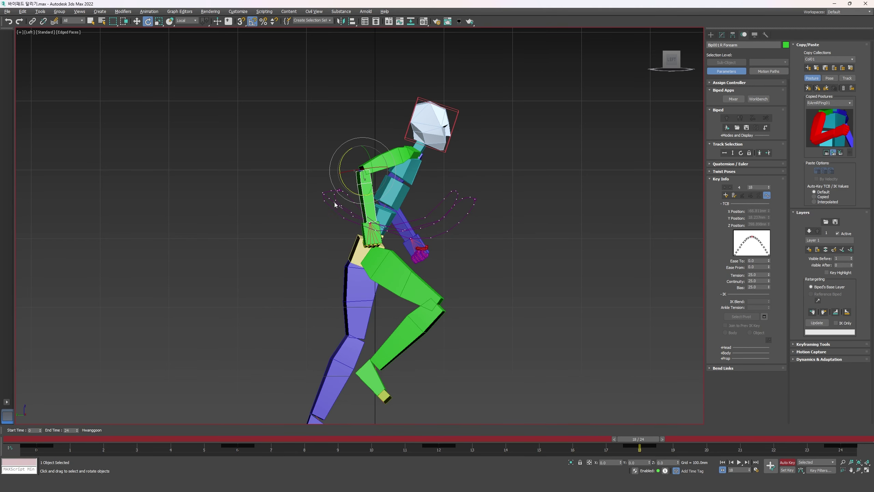
mouse_move(346, 190)
mouse_down()
mouse_move(365, 198)
mouse_move(347, 191)
mouse_up()
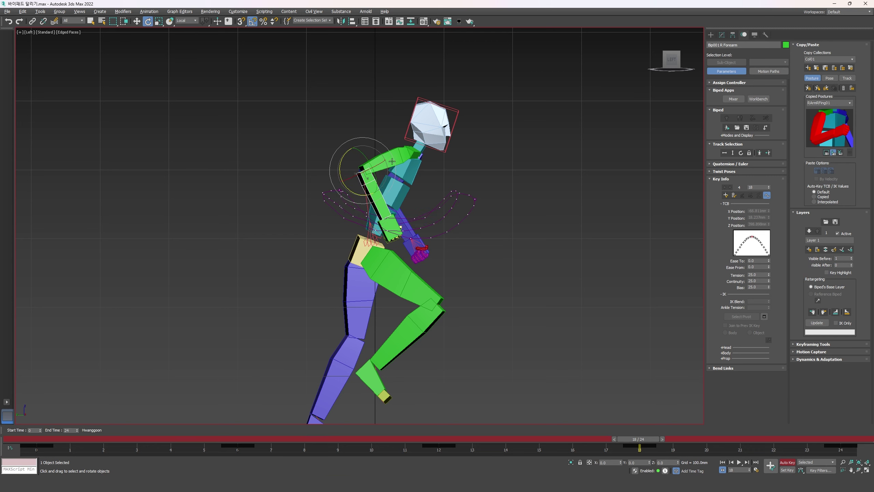
- Copy the whole right arm's frame 12 posture and paste it mirrored onto the left arm at frames 0 and 24
double_click(412, 154)
key(comma)
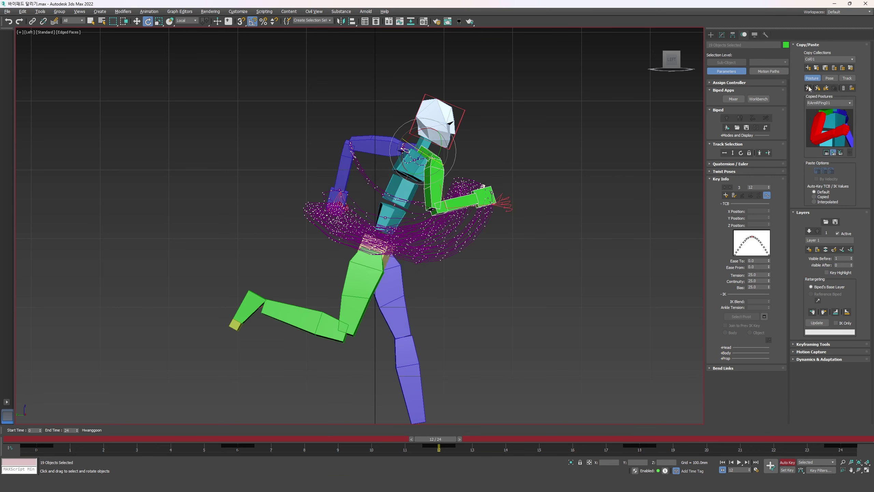
key(Home)
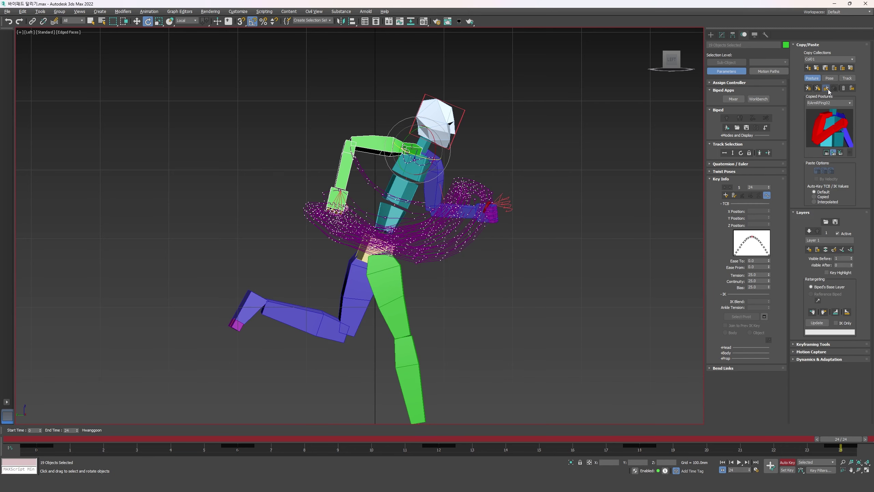
key(period)
click(829, 92)
- Copy the right arm's frame 18 posture and paste it mirrored onto the left arm at frame 6
key(comma)
key(comma)
key(comma)
key(period)
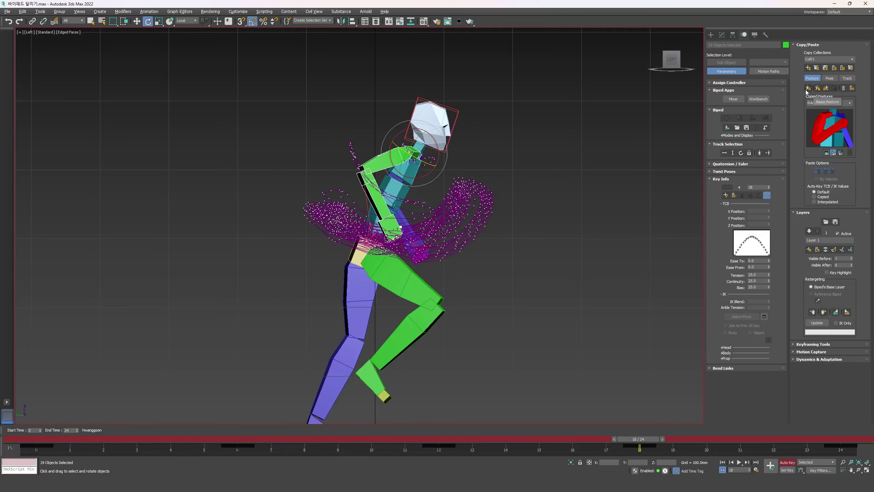
key(comma)
key(comma)
click(519, 218)
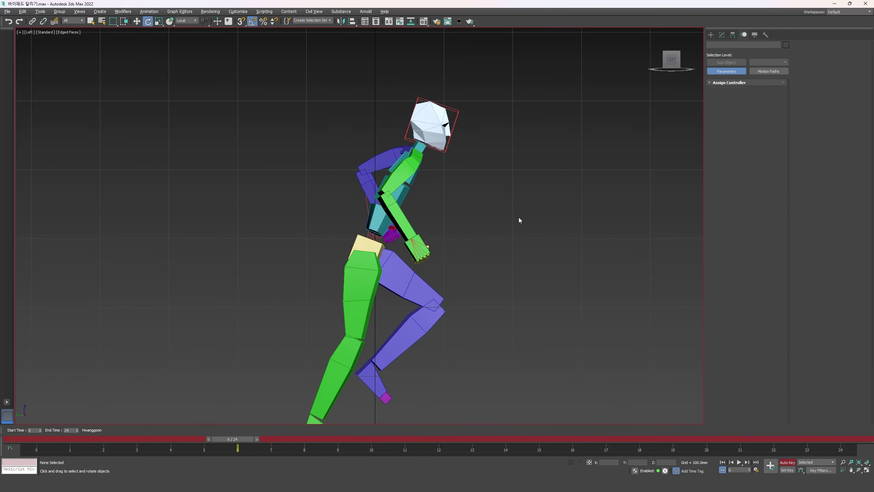
- Play the run cycle and examine the arm swing from the left and front views
key(slash)
scroll(533, 212, down, 3)
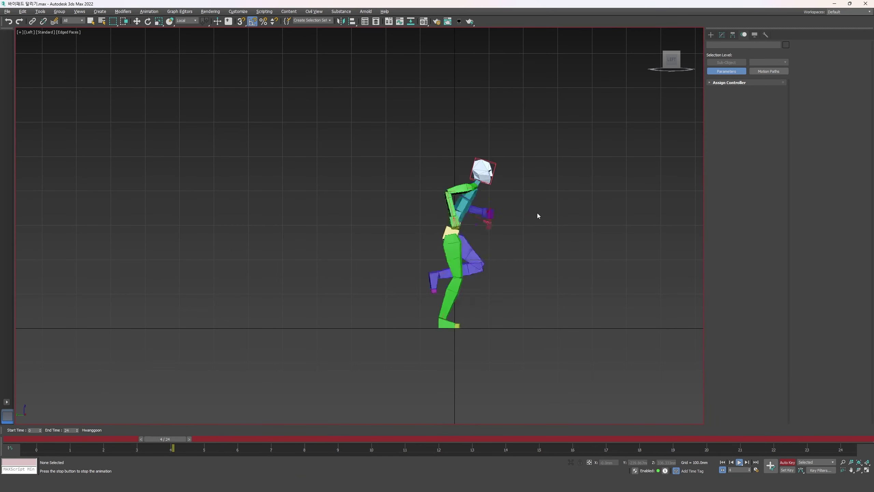
scroll(495, 244, up, 2)
key(f)
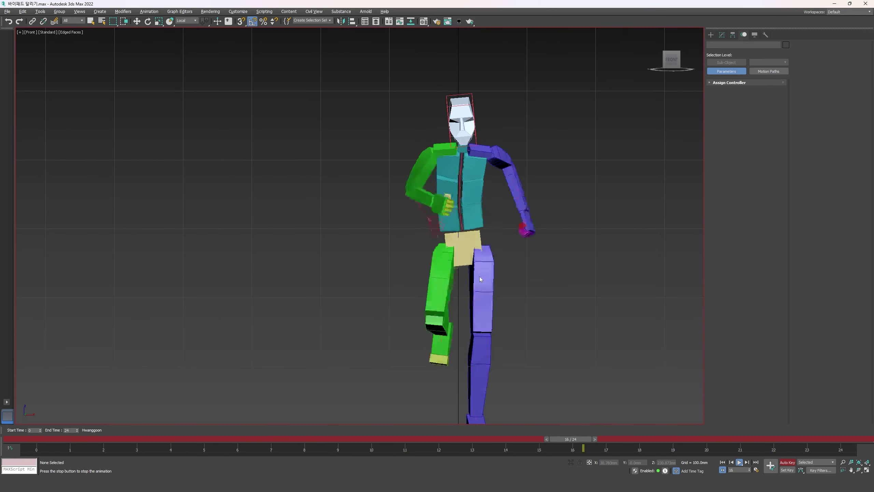
scroll(481, 278, down, 2)
key(l)
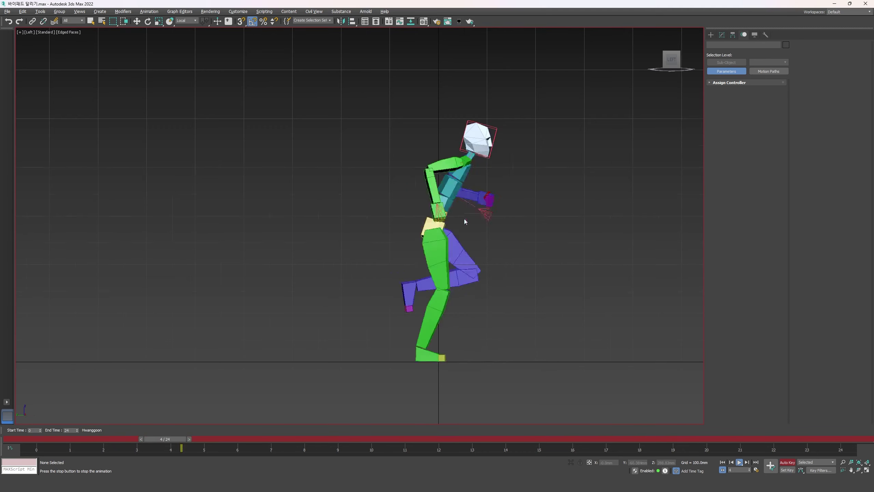
- Select the biped's head, key it at frames 0, 12 and 24, and rotate it slightly at frame 0 in the front view
key(e)
key(f)
click(36, 440)
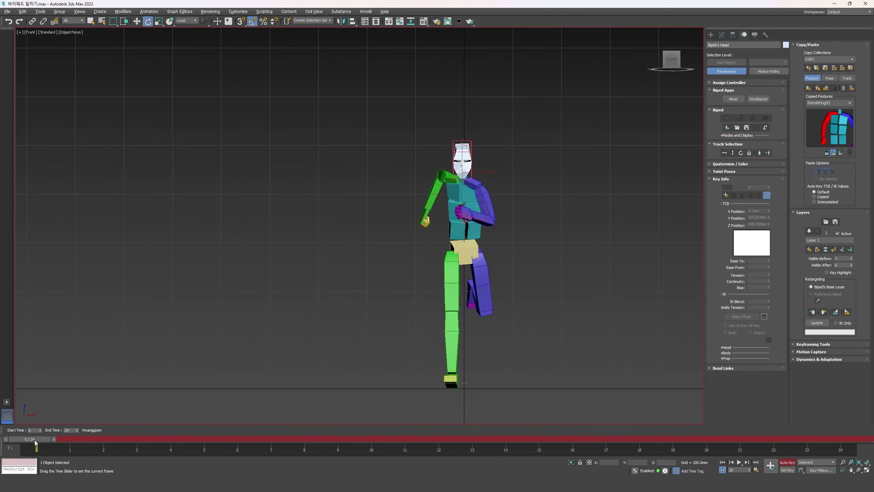
click(841, 440)
drag(840, 439, 37, 440)
key(e)
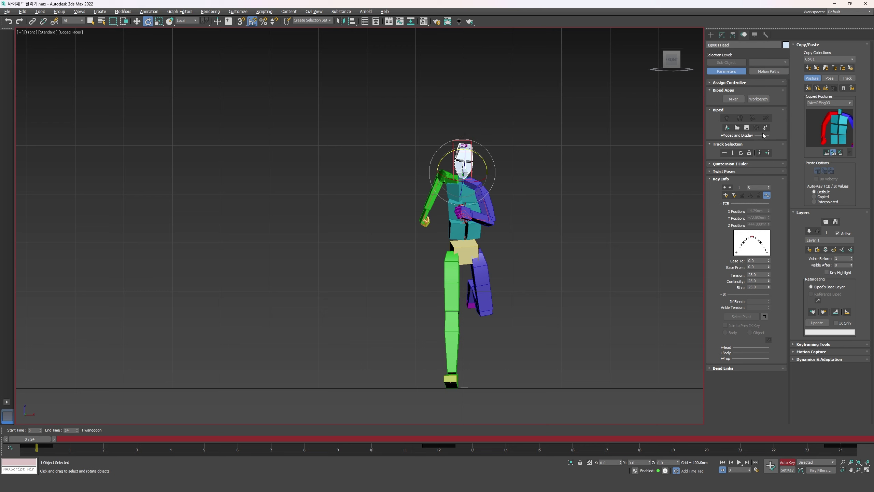
- Copy the head's frame 0 posture, paste it mirrored at frame 12 and paste it unmirrored at frame 24
click(808, 88)
key(period)
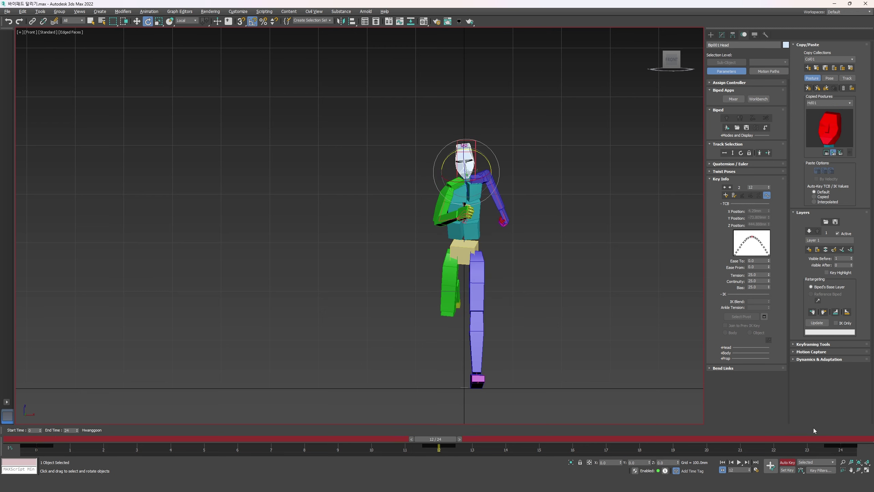
drag(839, 439, 843, 439)
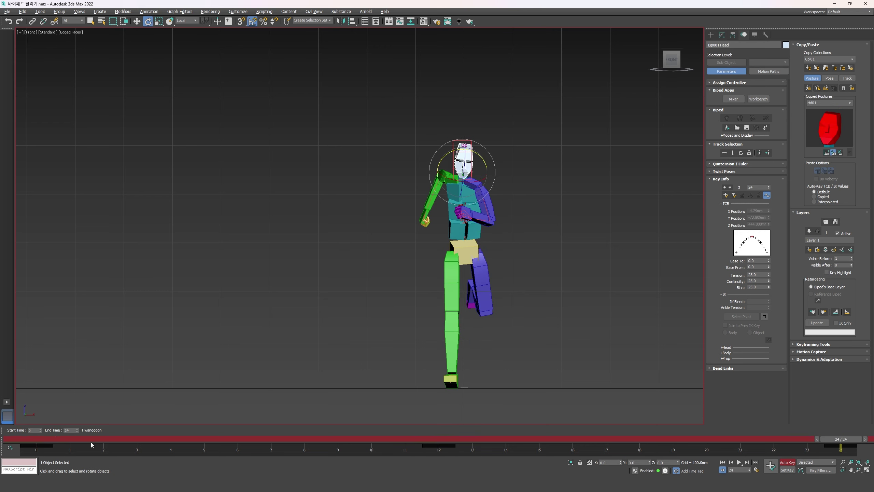
- Adjust the head's rotation at frame 12, copy that posture and paste it mirrored at frames 0 and 24
drag(79, 444, 462, 462)
scroll(481, 159, up, 3)
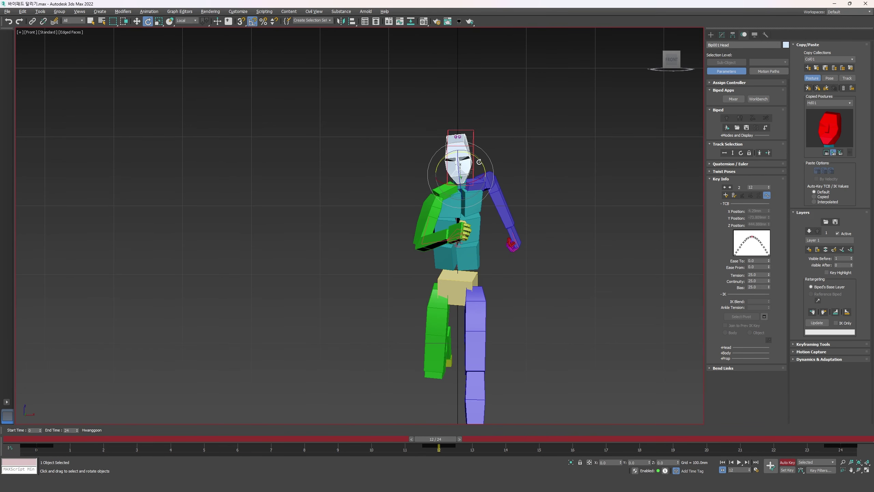
click(808, 87)
key(End)
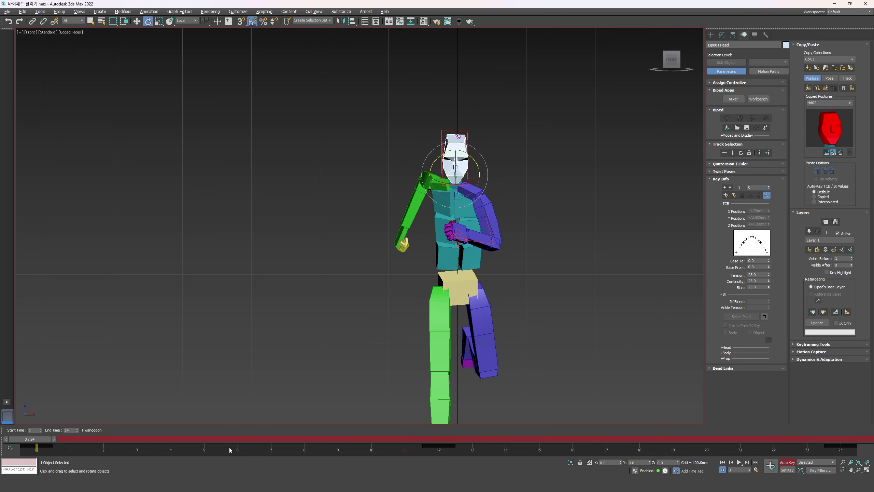
- Rotate the head at frame 6, copy its posture and paste it mirrored at frame 18
drag(30, 438, 259, 425)
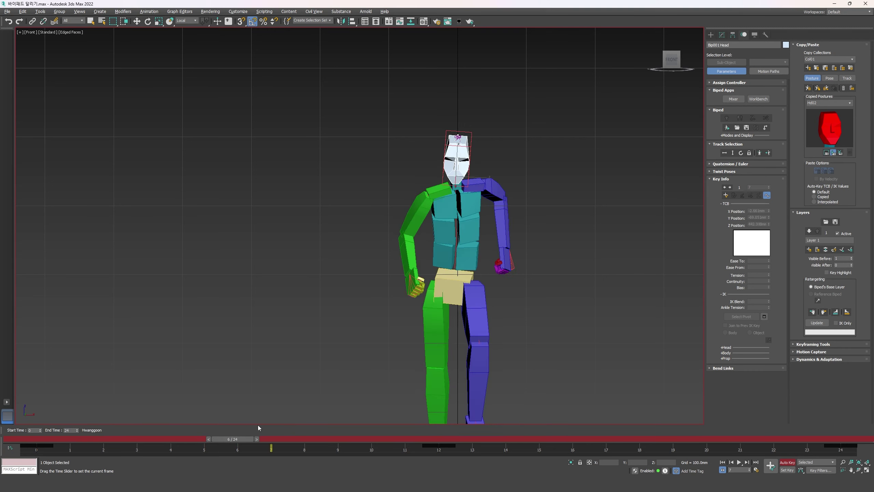
key(e)
middle_drag(416, 242, 403, 220)
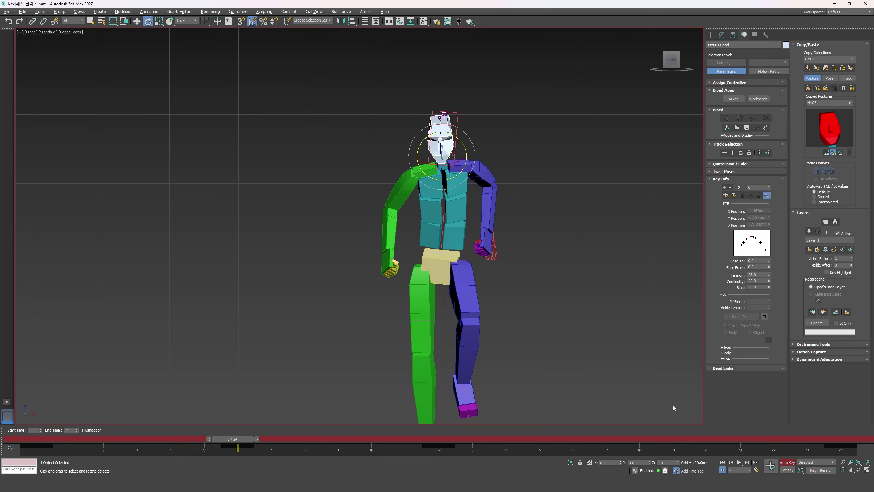
click(658, 442)
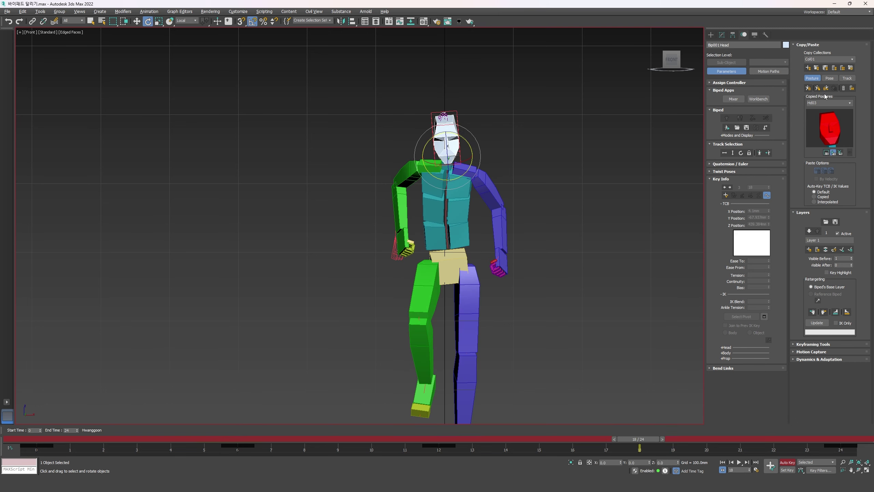
click(570, 212)
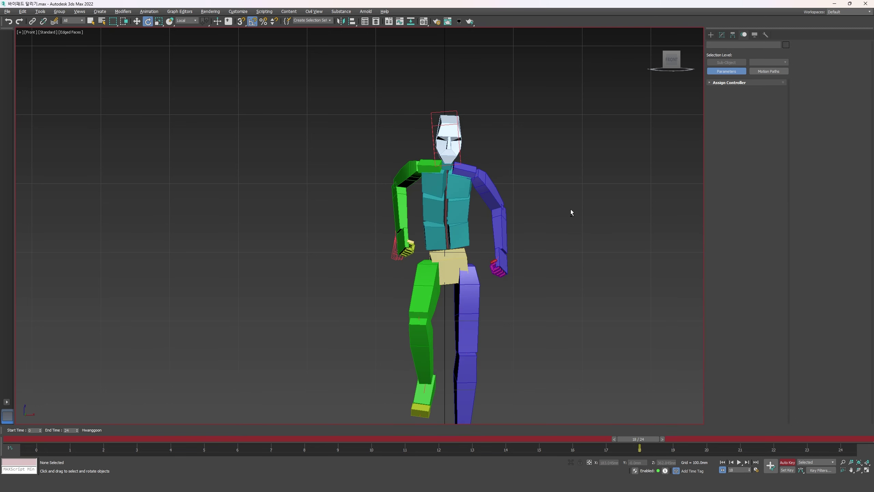
- Play the run cycle and examine the head motion from the front and left views
scroll(571, 209, down, 2)
key(slash)
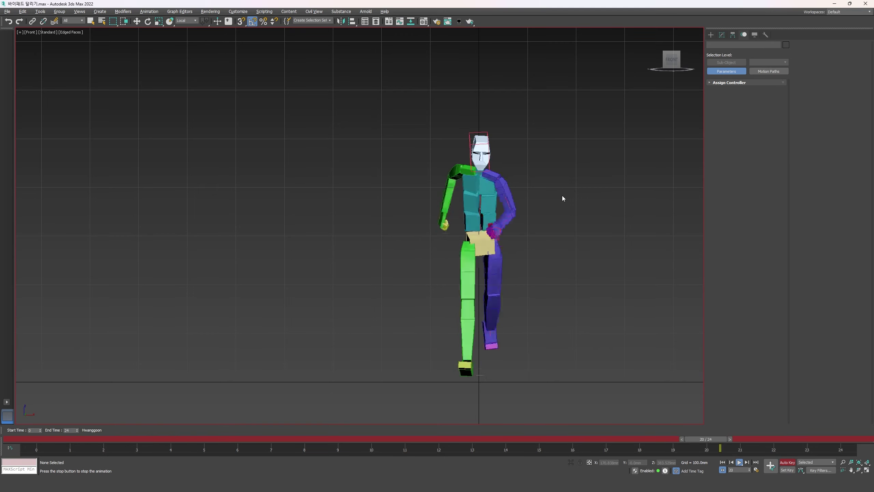
scroll(479, 157, up, 2)
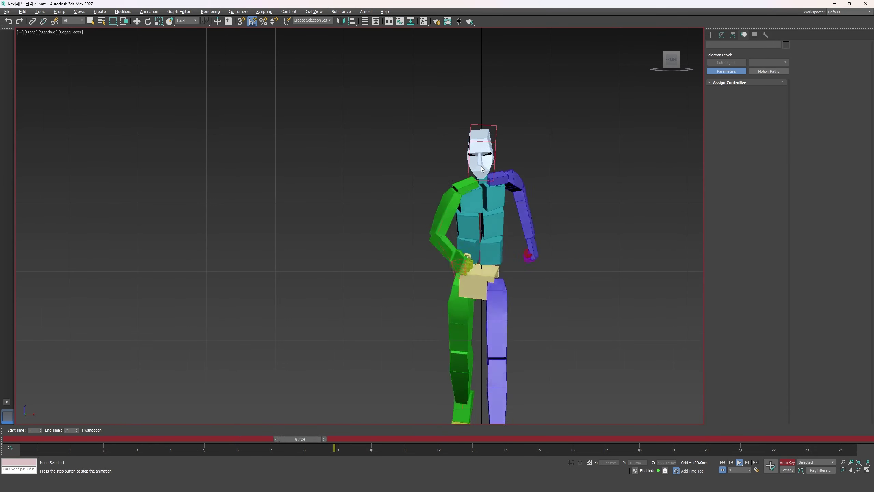
scroll(480, 162, down, 2)
scroll(483, 172, up, 3)
scroll(482, 173, down, 3)
key(l)
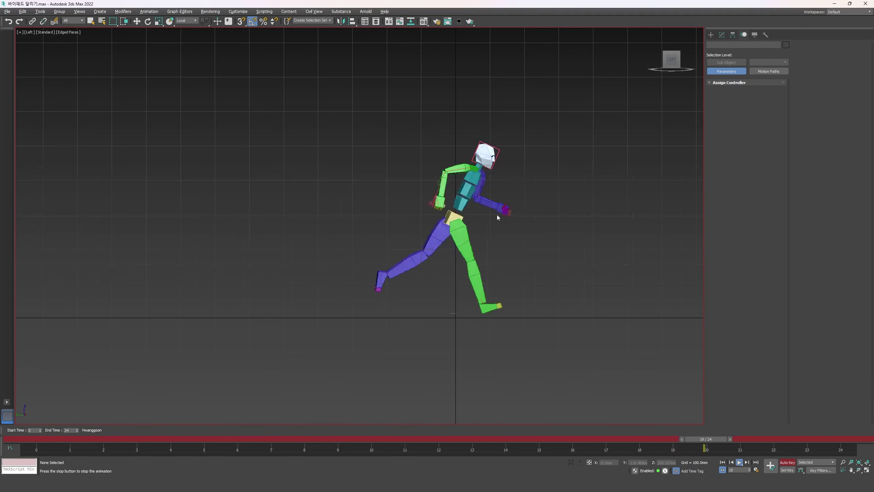
key(f)
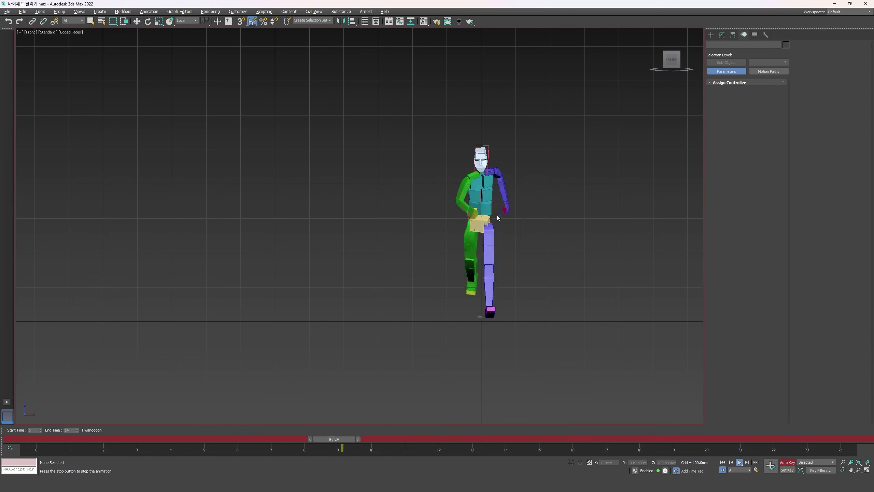
key(l)
key(slash)
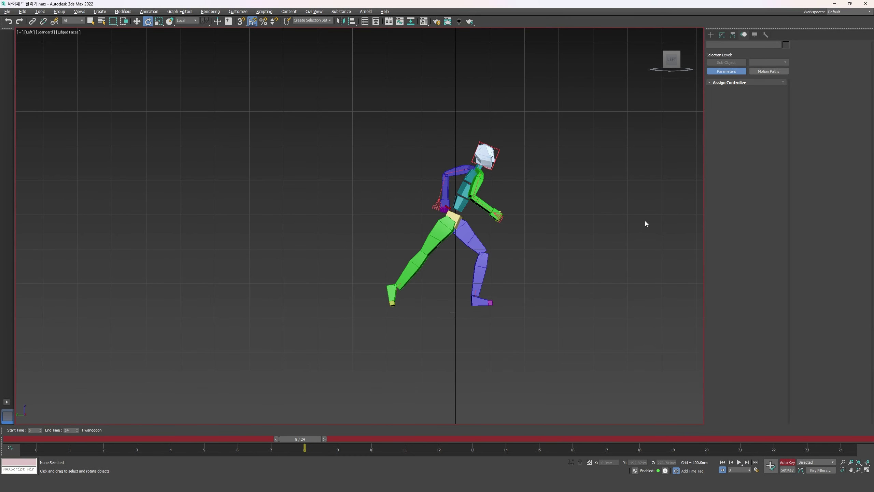
- Collapse the biped's animation layer into the original motion and play the cycle with nothing selected
key(ctrl+z)
scroll(637, 226, up, 2)
key(slash)
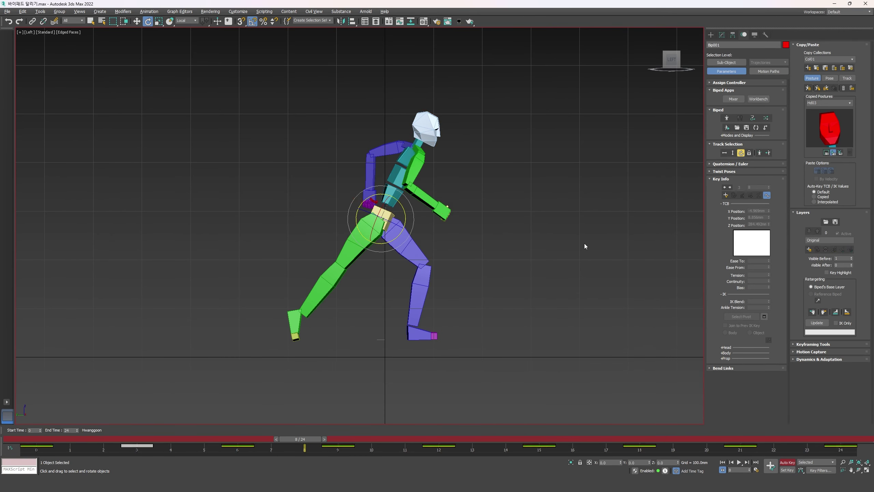
click(585, 243)
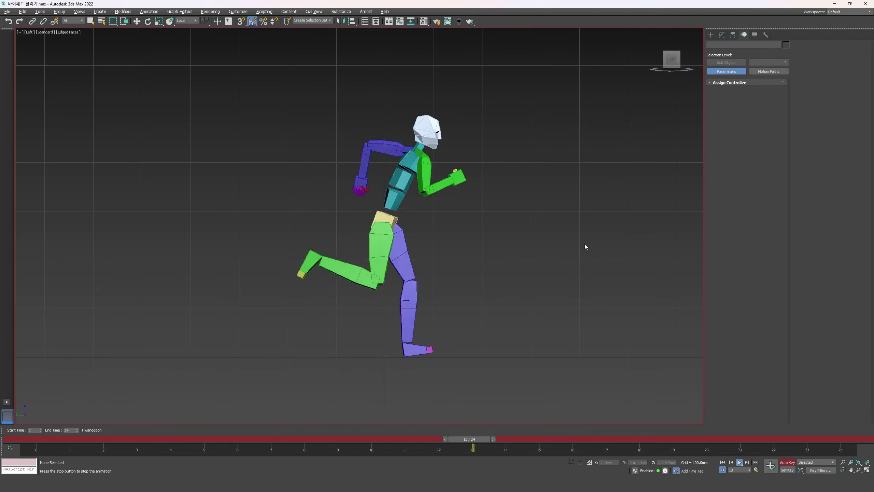